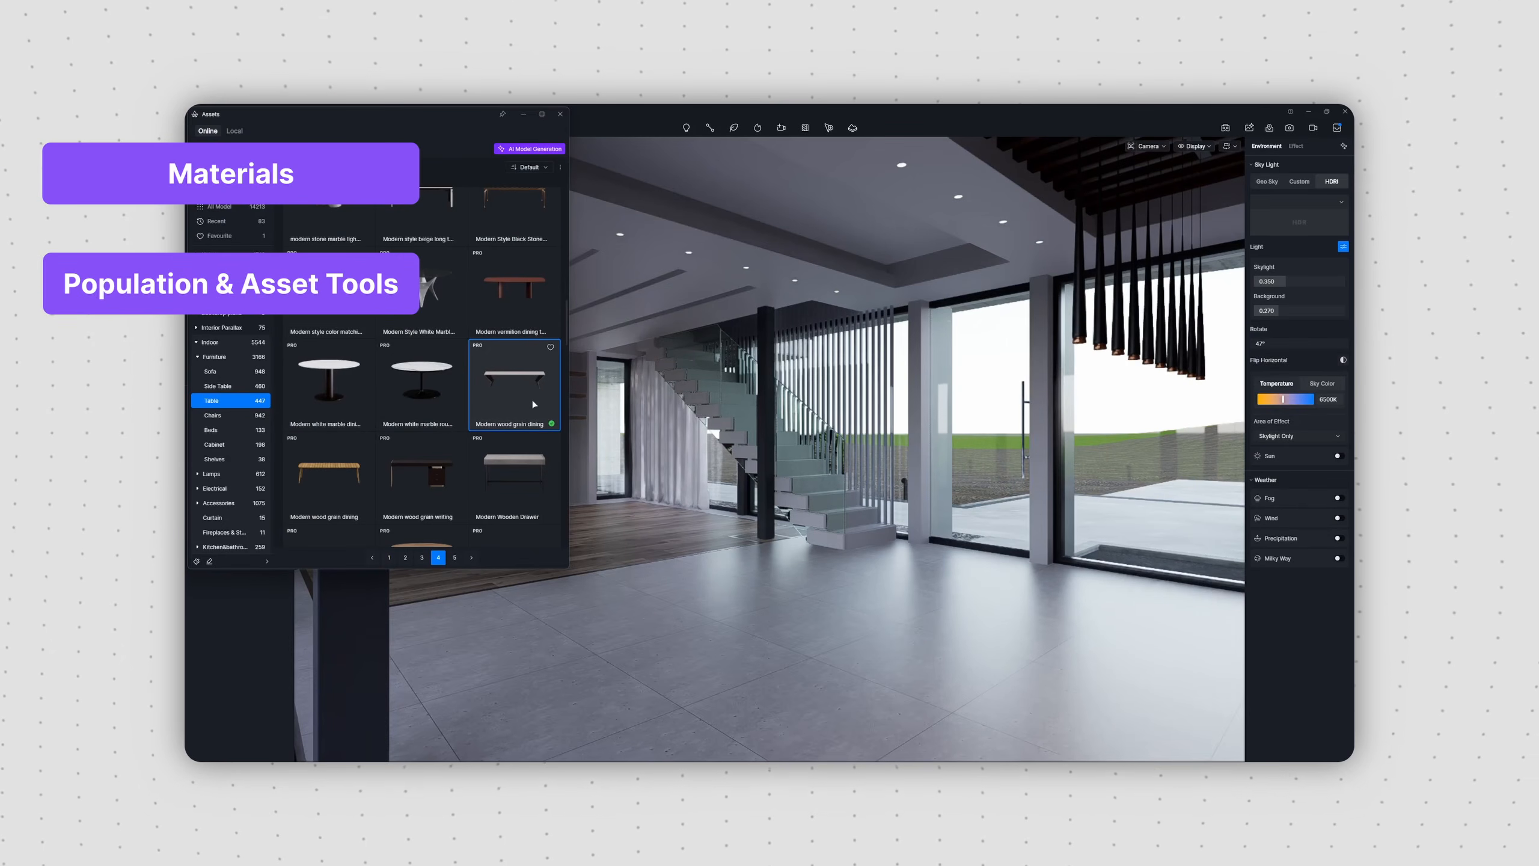
{"action": "left_click", "coordinate": [531, 399]}
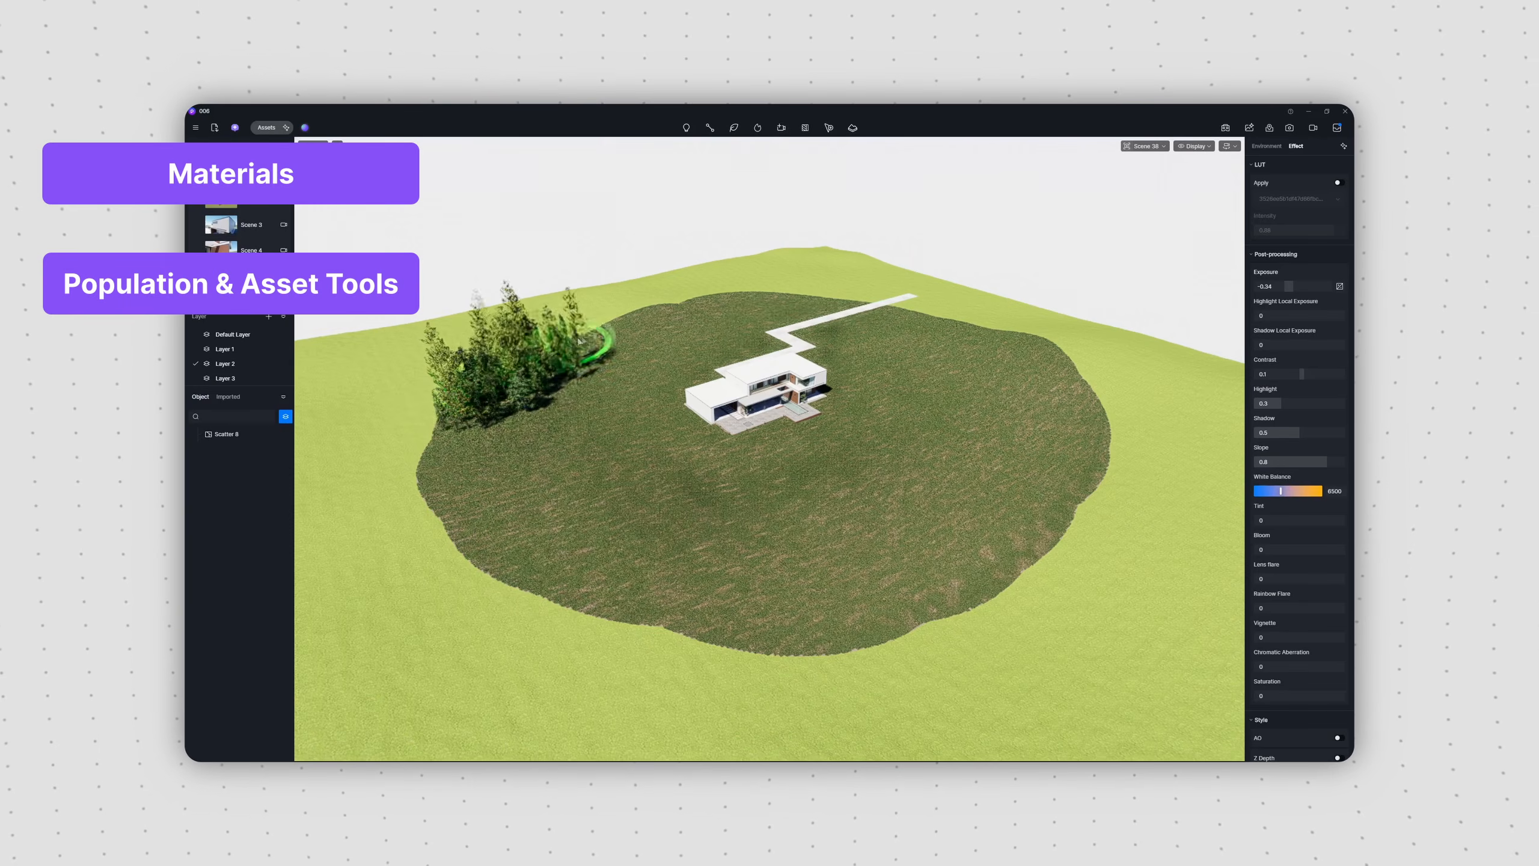
{"action": "mouse_move", "coordinate": [580, 341]}
{"action": "left_mouse_down"}
{"action": "mouse_move", "coordinate": [807, 292]}
{"action": "mouse_move", "coordinate": [975, 309]}
{"action": "mouse_move", "coordinate": [1179, 437]}
{"action": "left_mouse_up"}
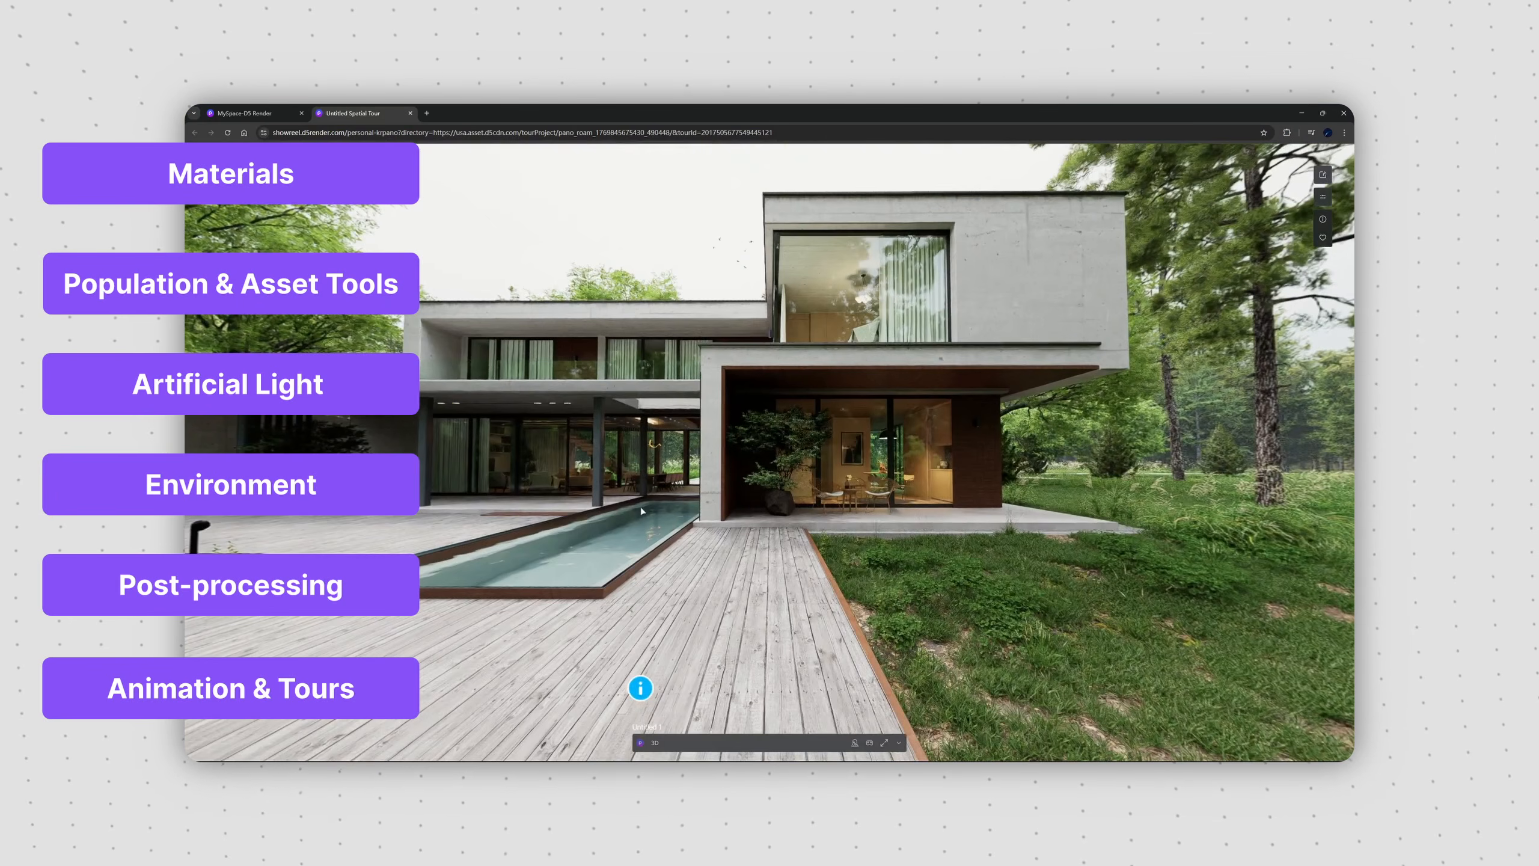
{"action": "left_click_drag", "start_coordinate": [642, 511], "coordinate": [689, 469]}
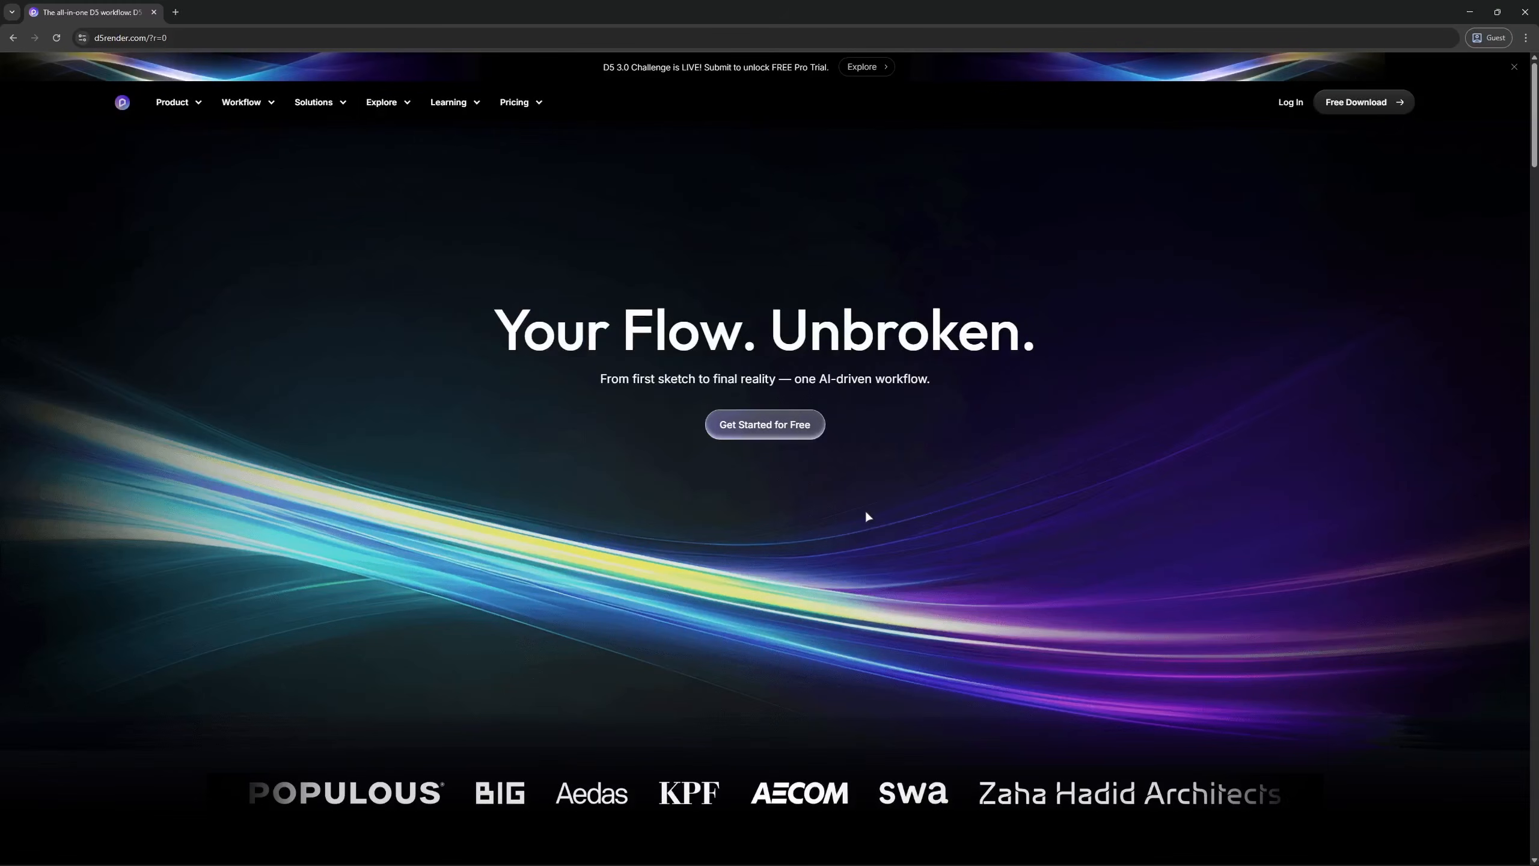
Step: Download the free D5 Launcher from the D5 Render website and start its installer
{"action": "left_click", "coordinate": [775, 431]}
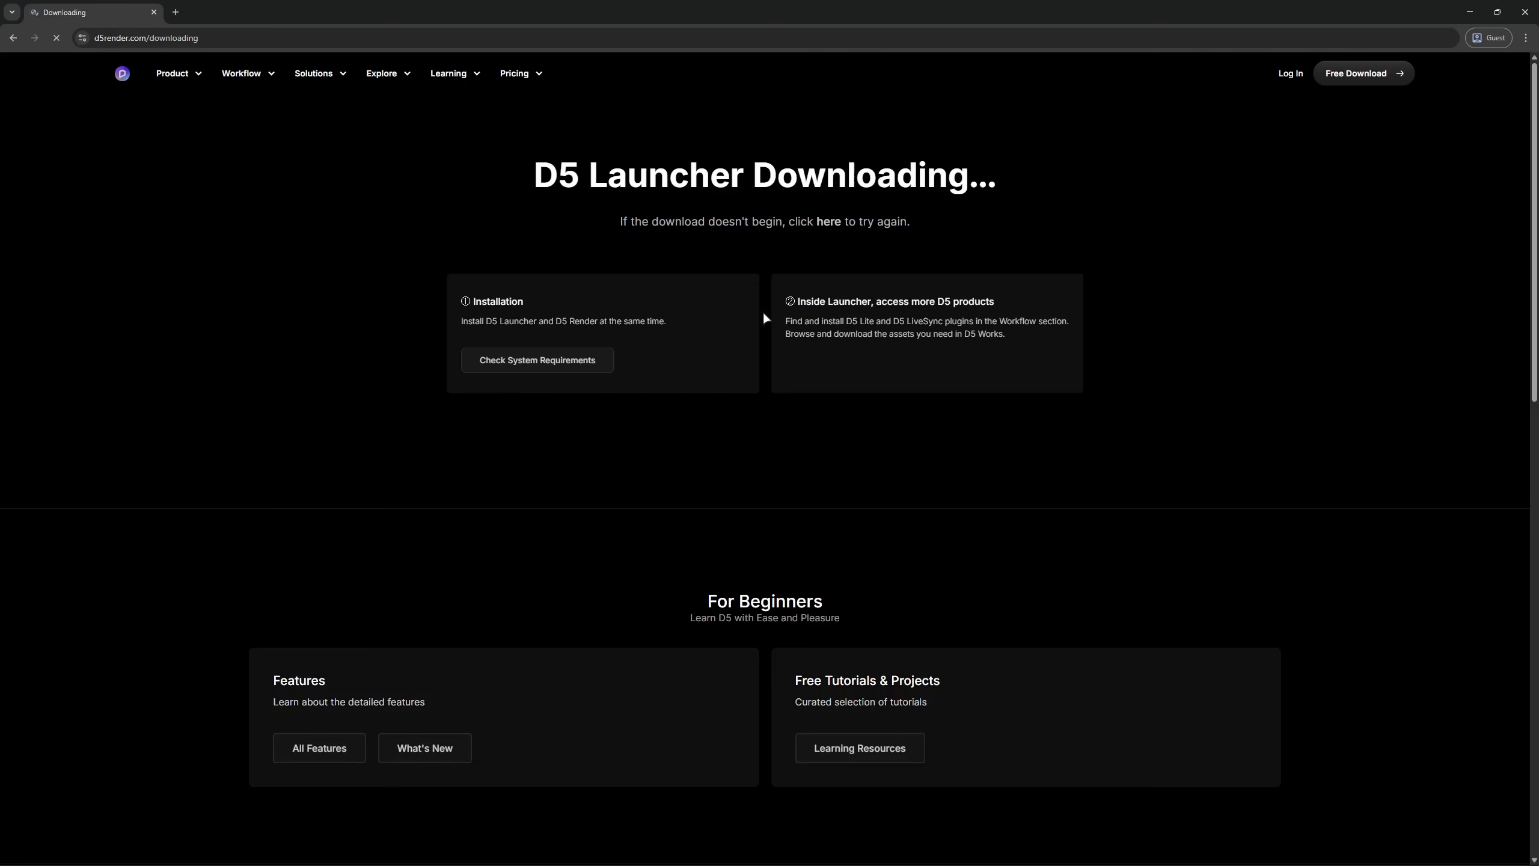
{"action": "left_click", "coordinate": [1401, 103]}
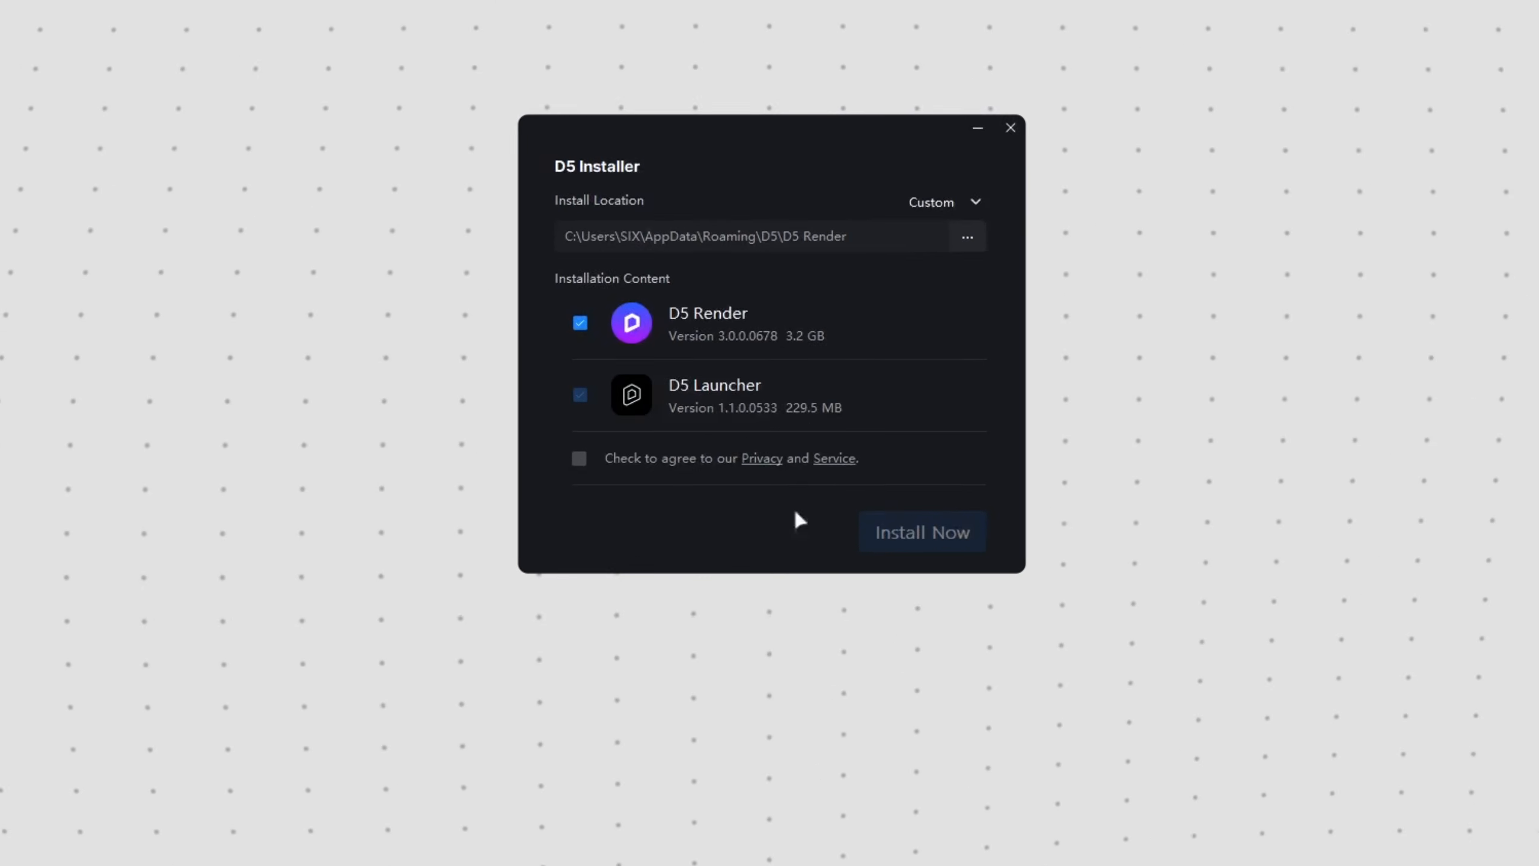
{"action": "left_click", "coordinate": [901, 321]}
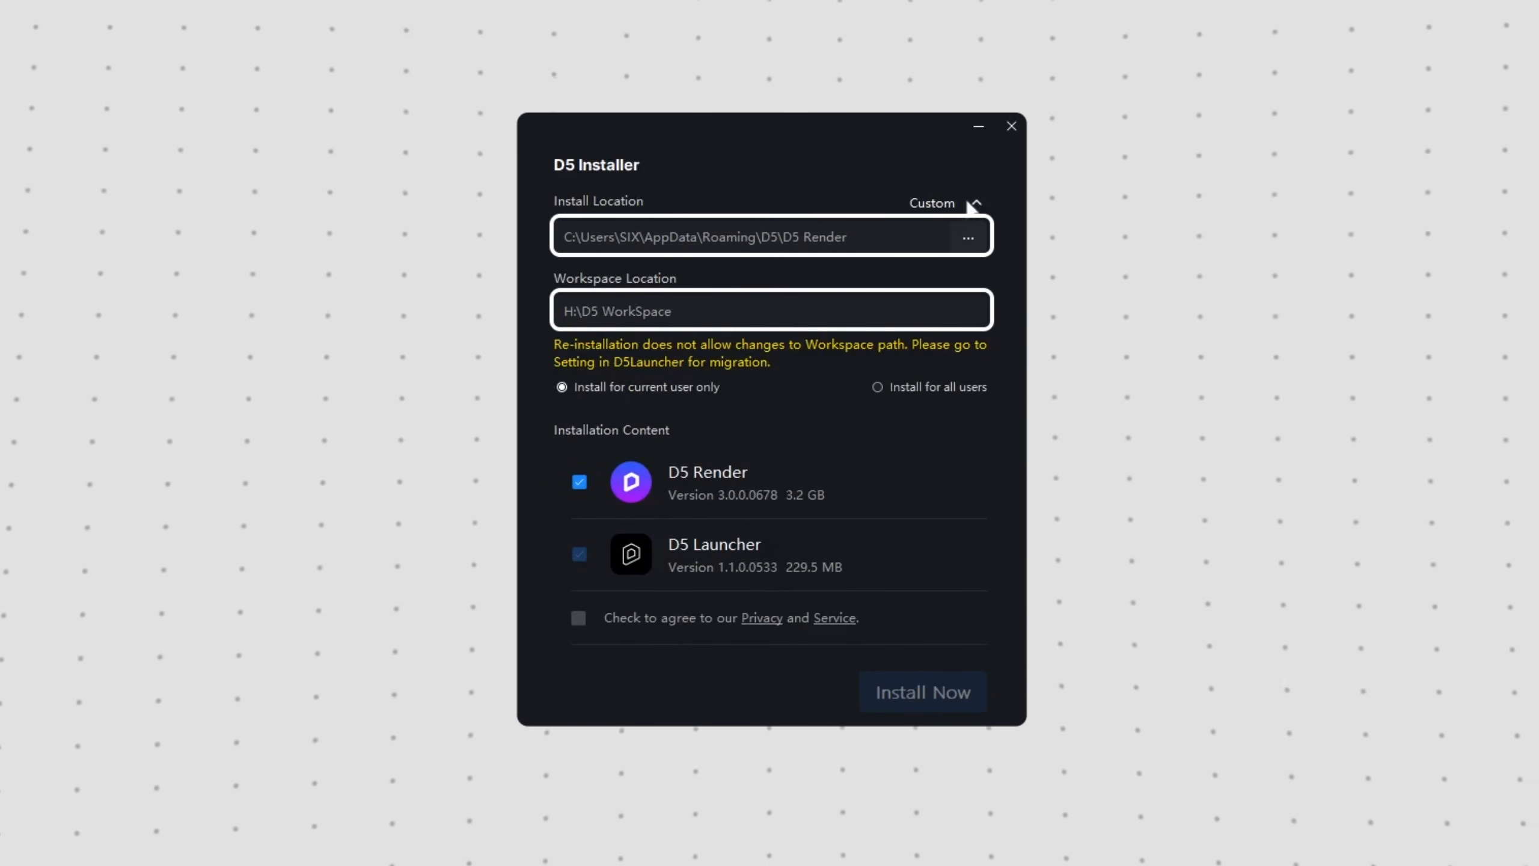
Step: Agree to the privacy and service terms and install D5 Render together with D5 Launcher
{"action": "left_click", "coordinate": [579, 619]}
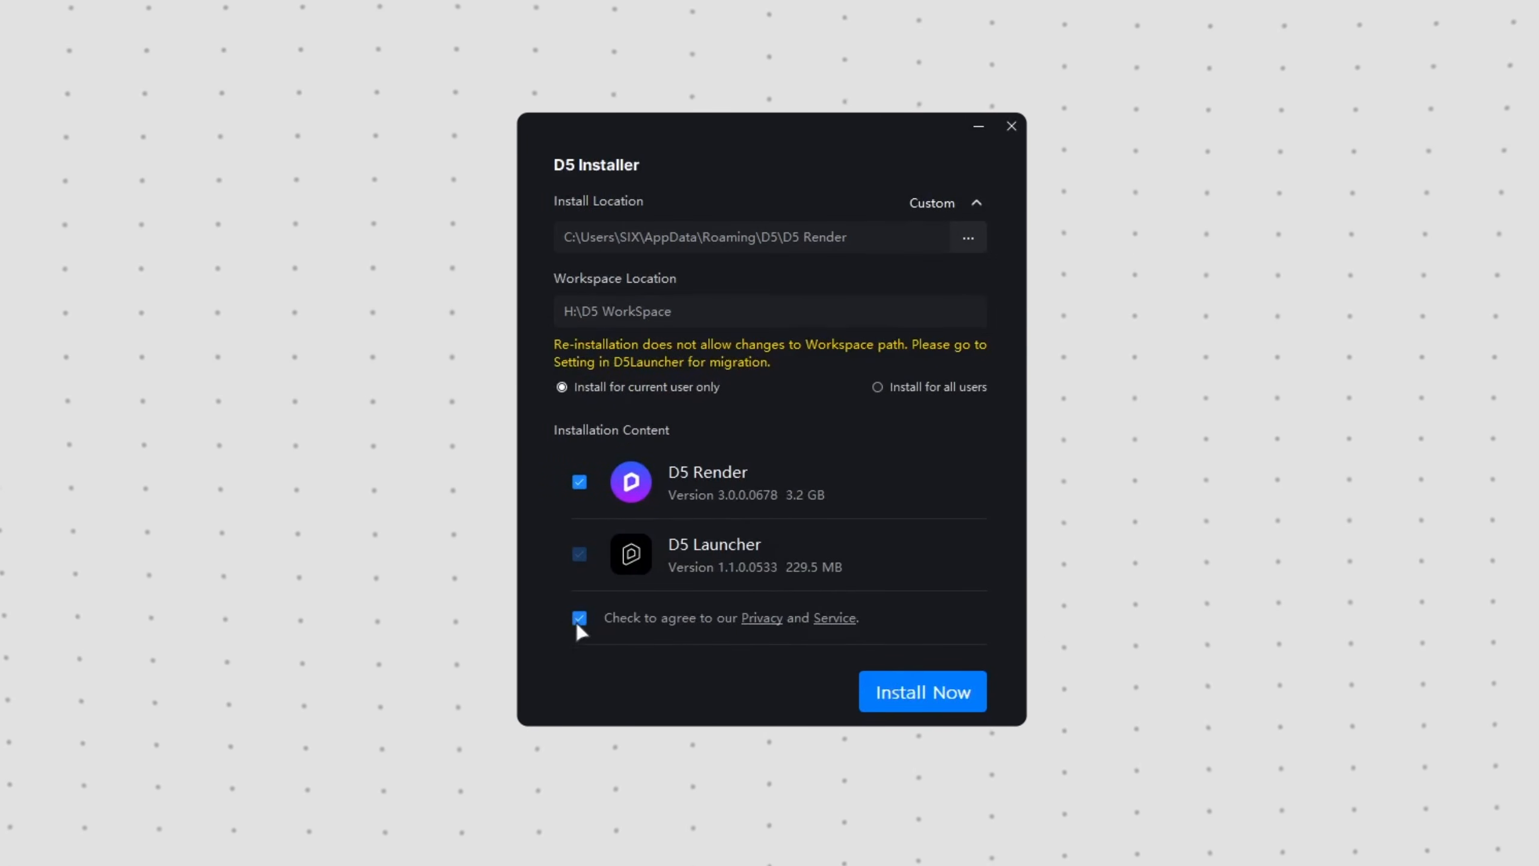
{"action": "left_click", "coordinate": [921, 705]}
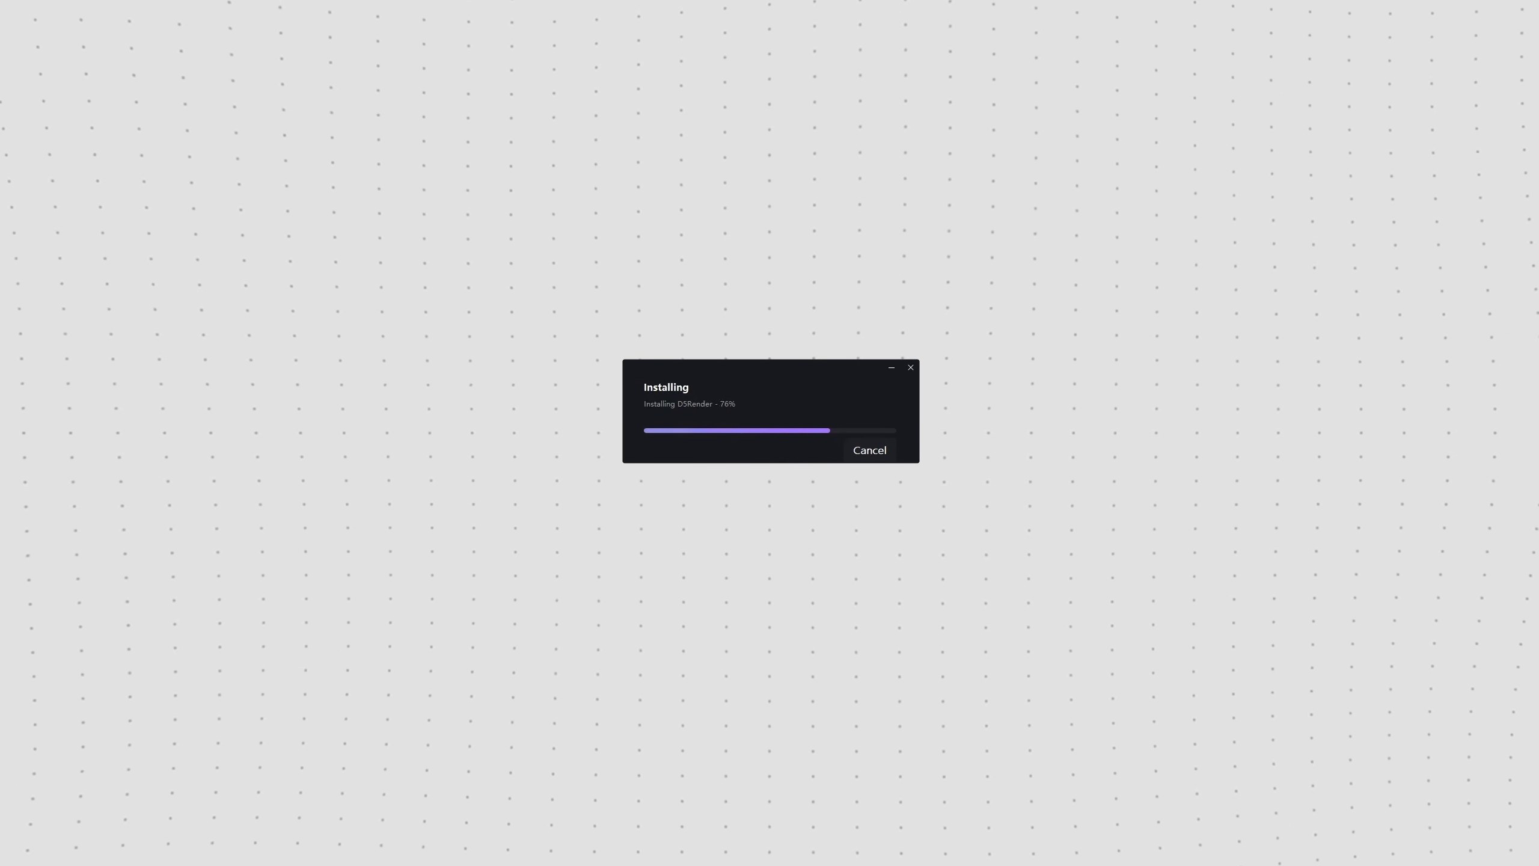
{"action": "left_click", "coordinate": [863, 514]}
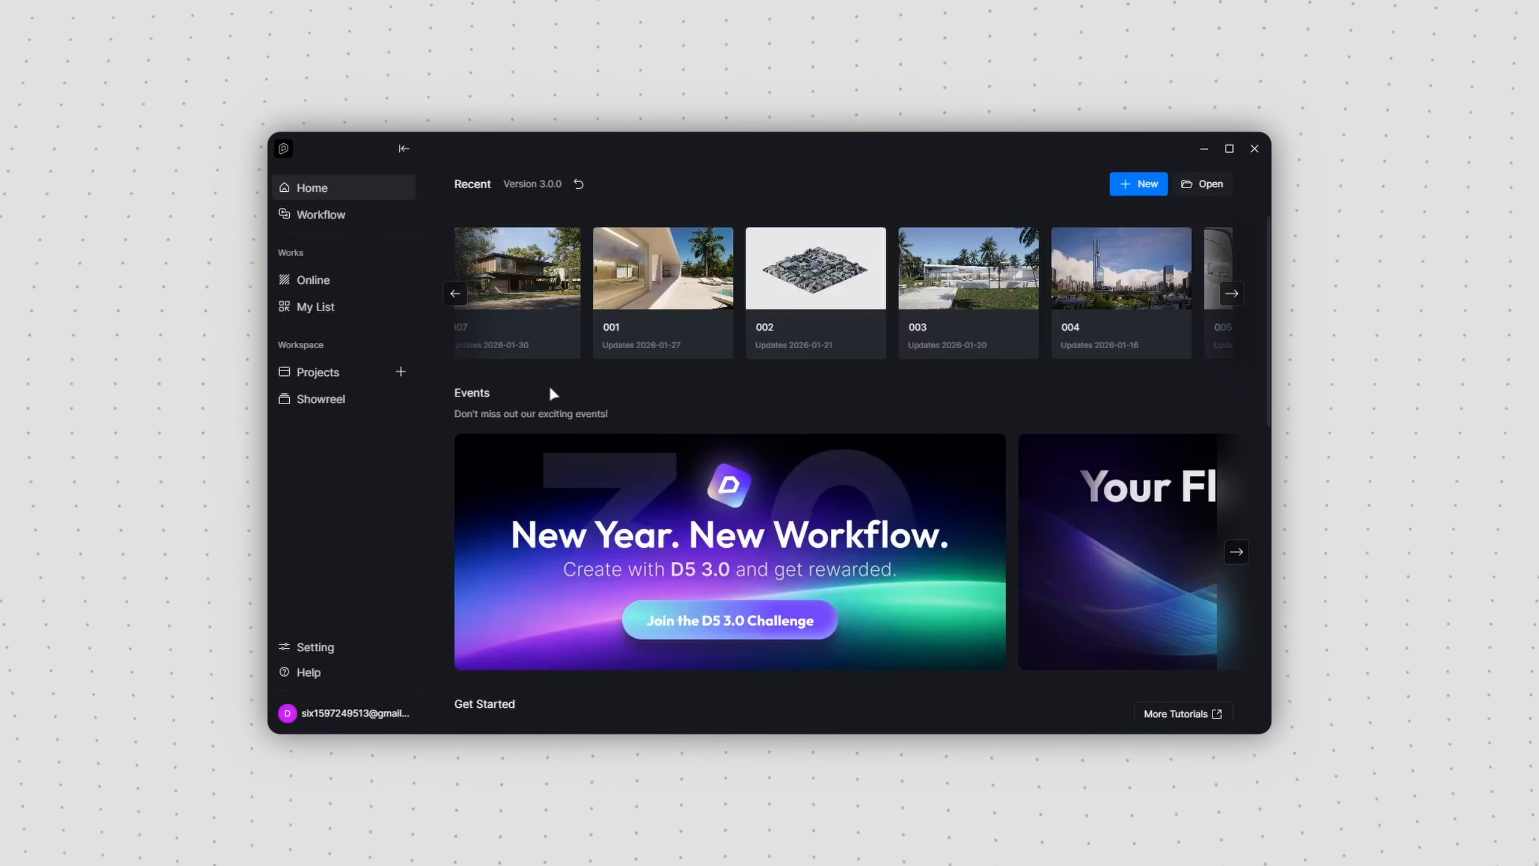
Step: Look through the launcher's Home page and the Render, Lite and Sync sections of its Workflow page
{"action": "left_click_drag", "start_coordinate": [1268, 370], "coordinate": [1266, 646]}
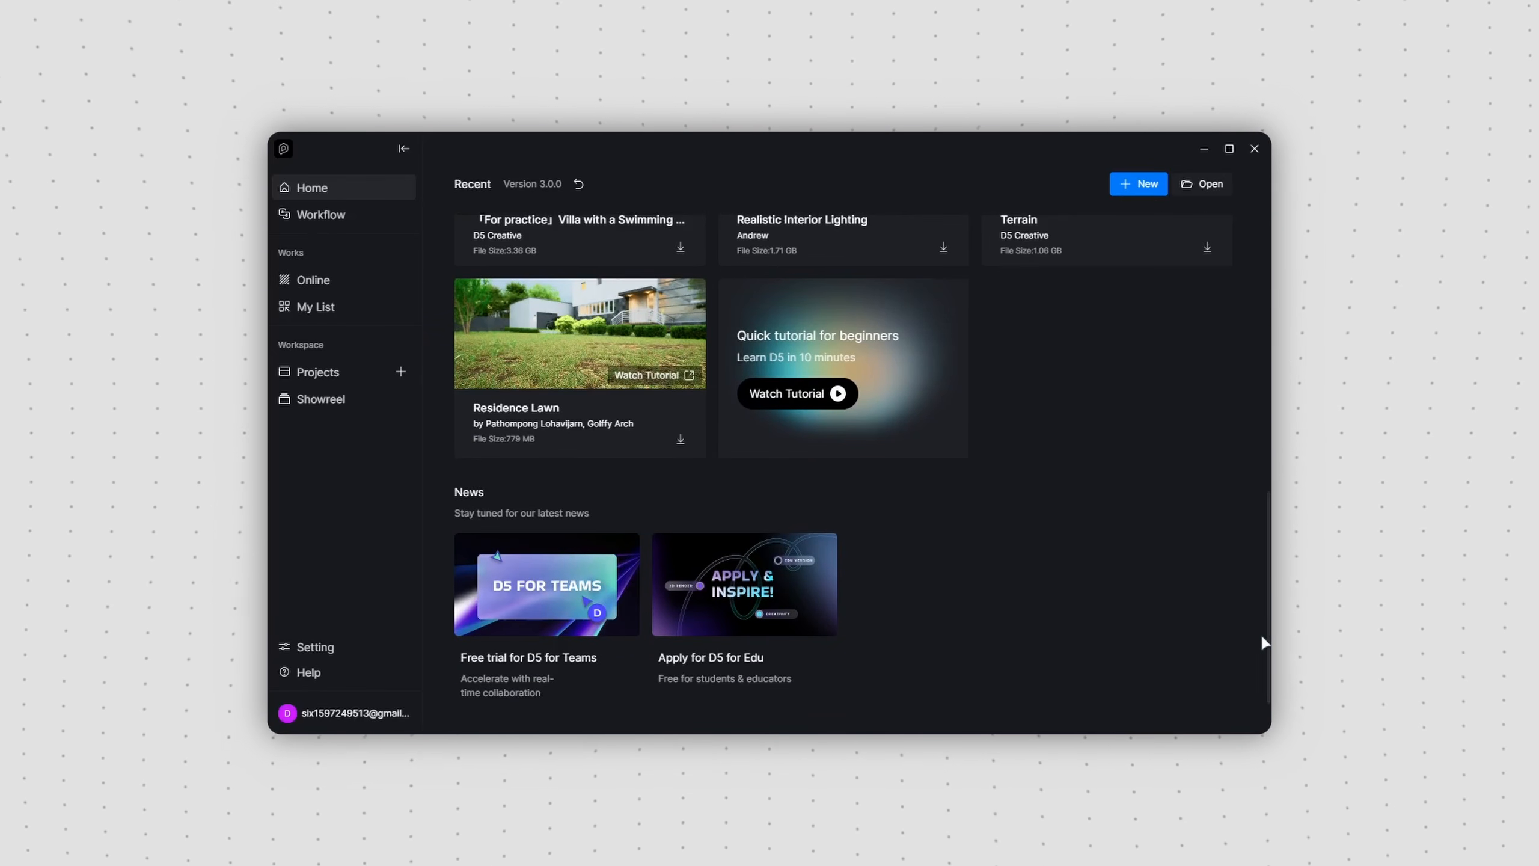
{"action": "left_click", "coordinate": [380, 215]}
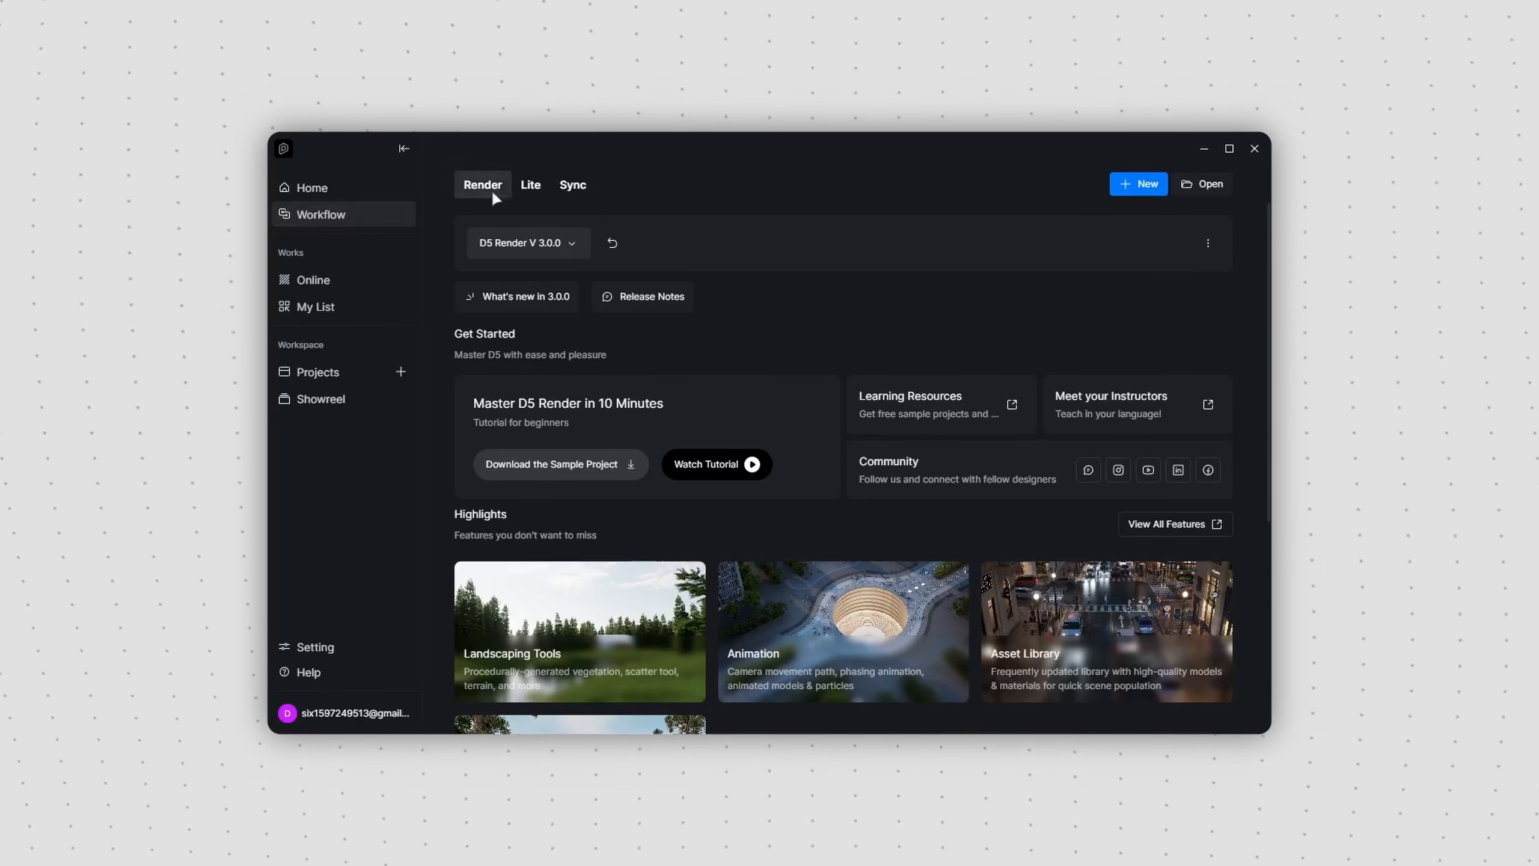
{"action": "left_click", "coordinate": [848, 300]}
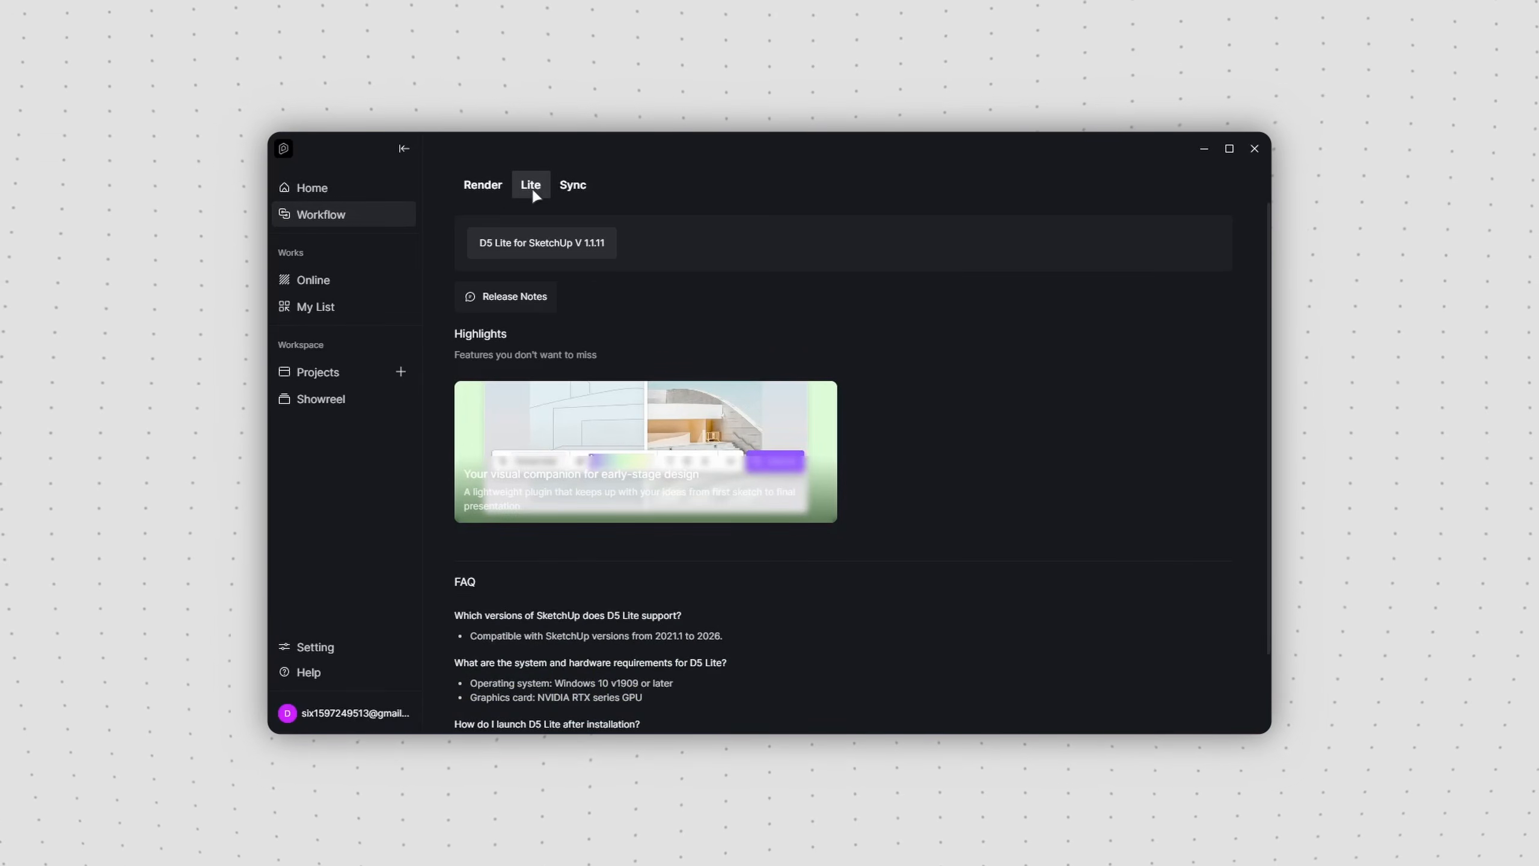
{"action": "left_click", "coordinate": [582, 193]}
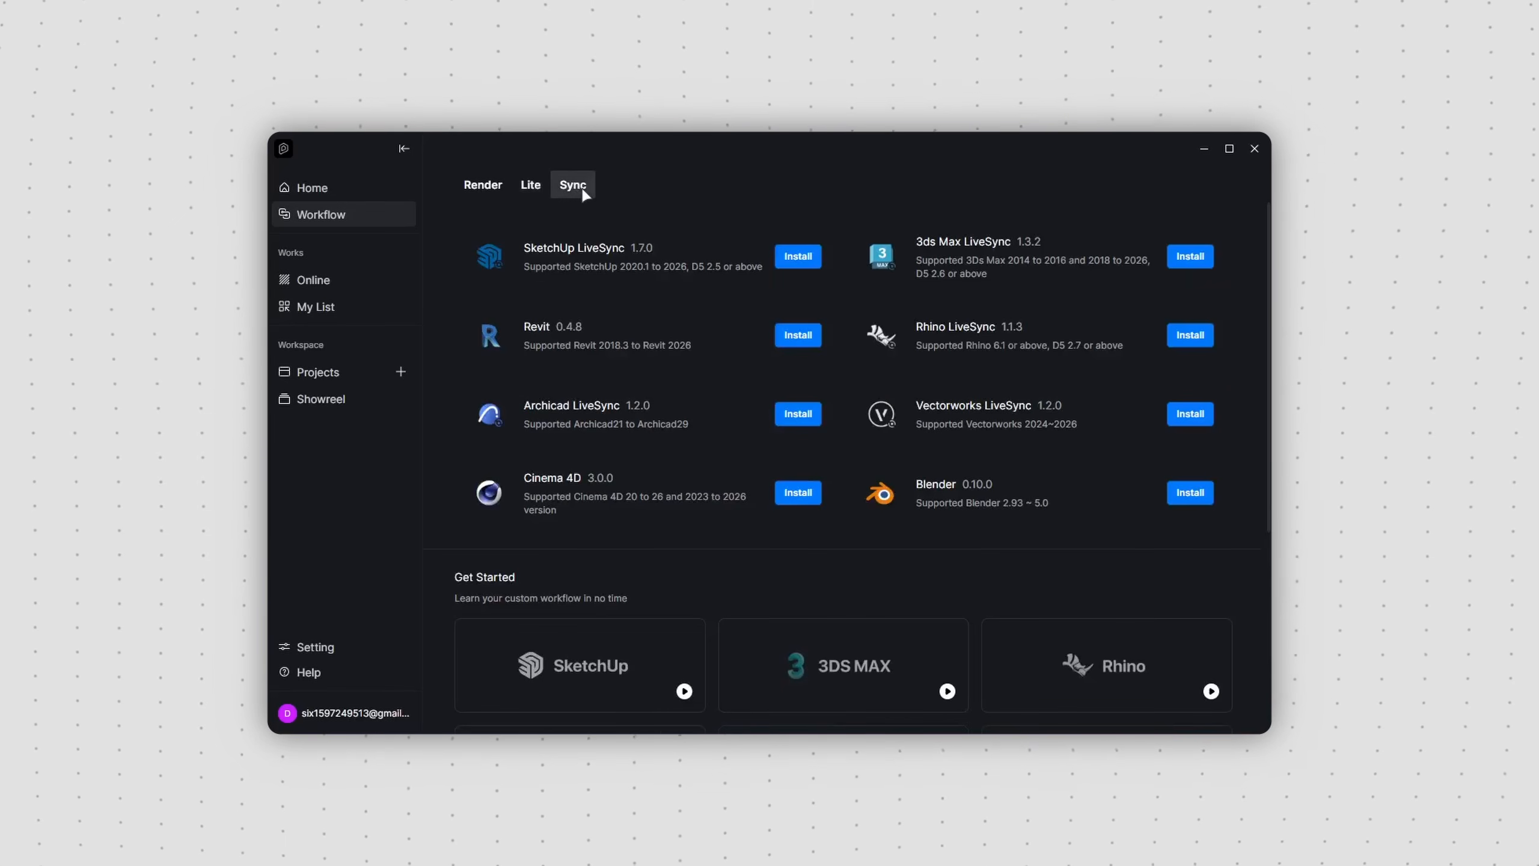
Step: Browse the online 3D model library, examining the Residential Interior and Furniture categories
{"action": "left_click", "coordinate": [395, 280]}
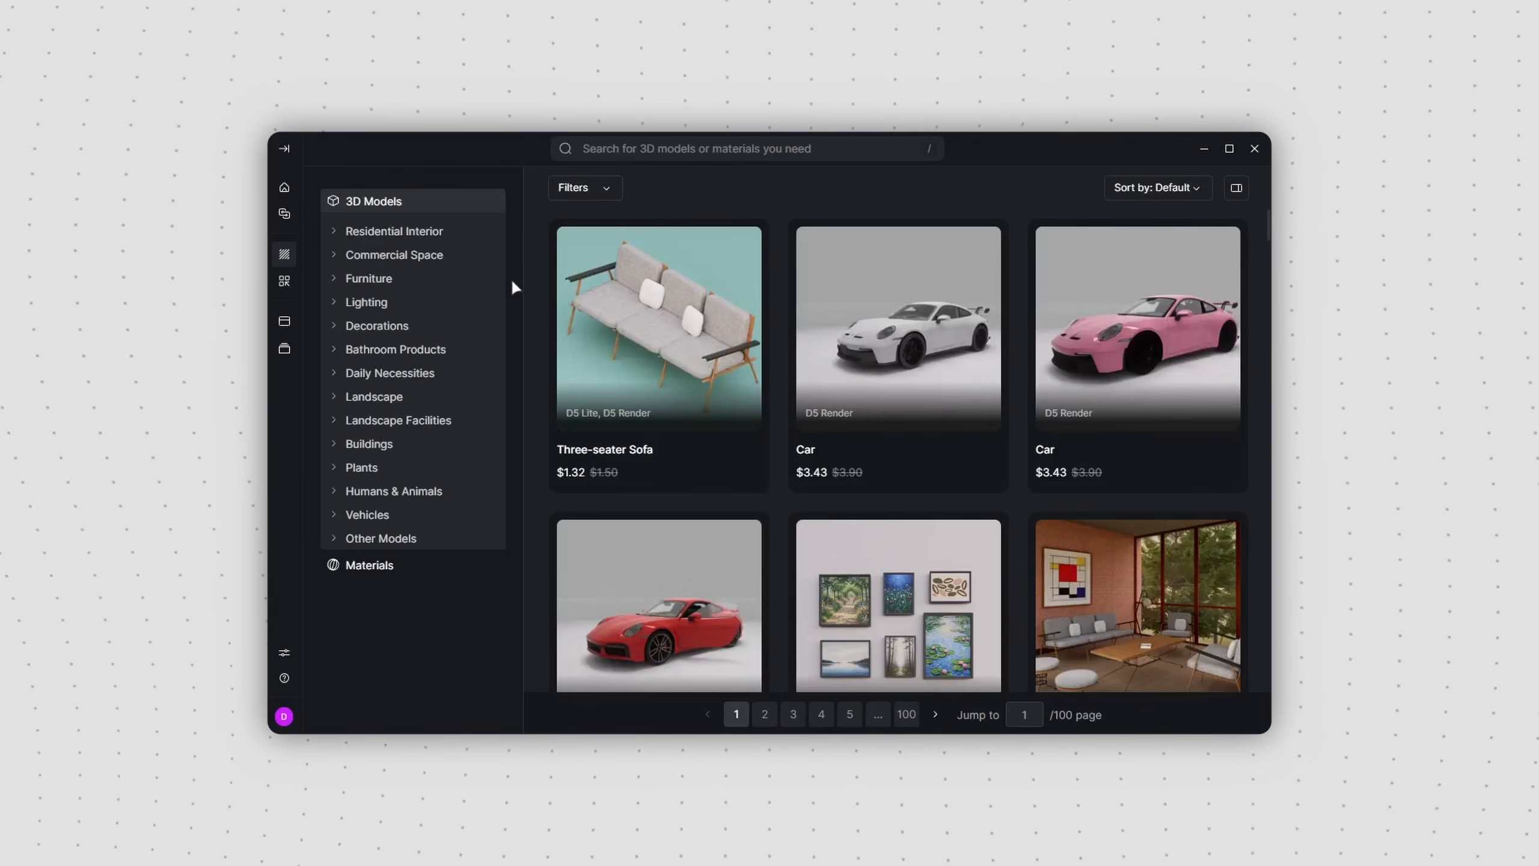
{"action": "left_click", "coordinate": [482, 233]}
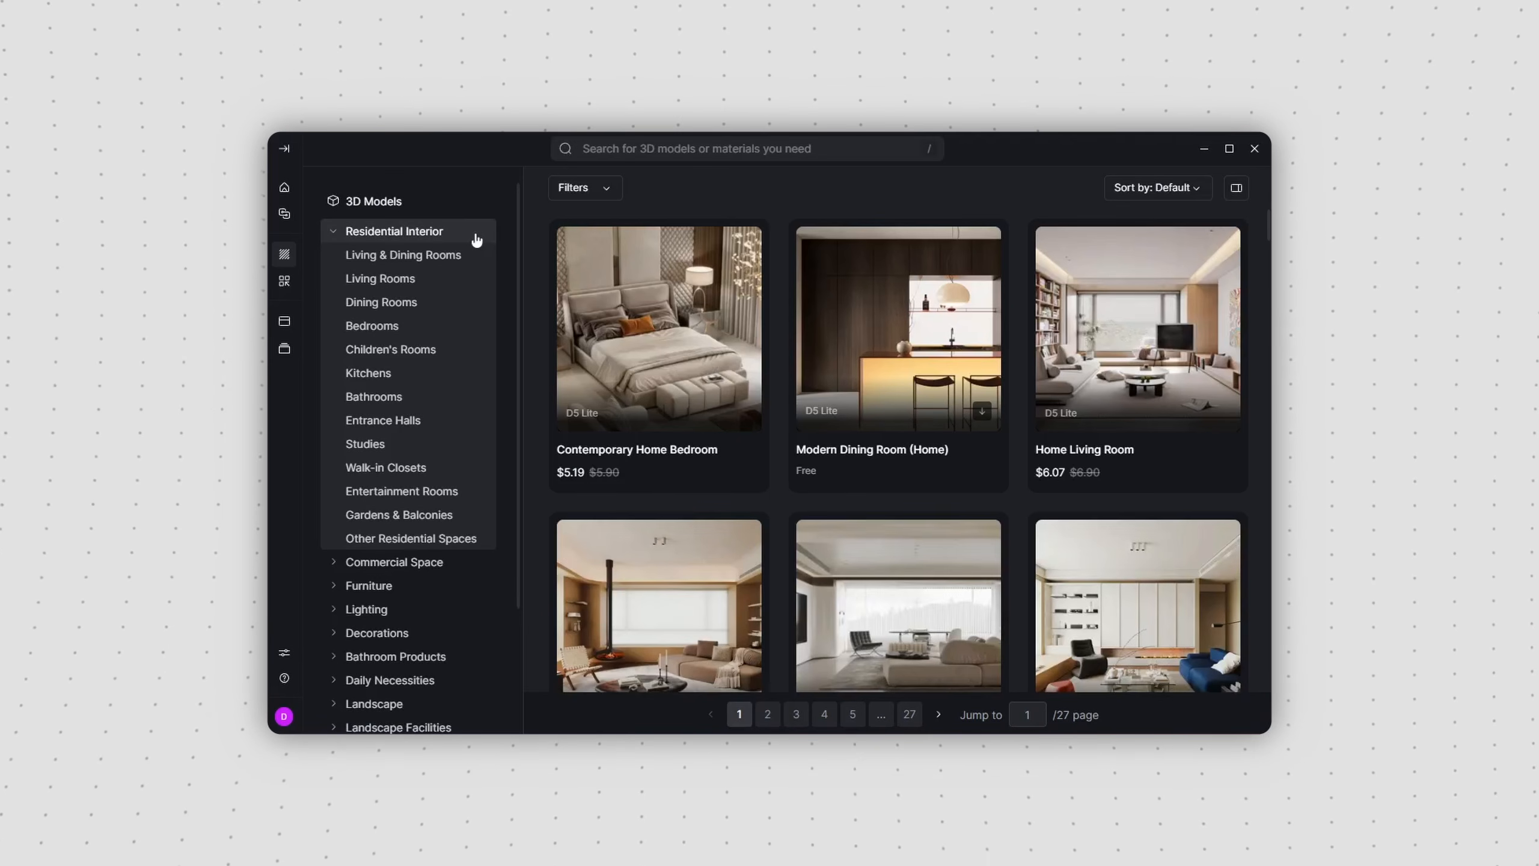
{"action": "scroll", "coordinate": [476, 243], "scroll_direction": "down", "scroll_amount": 5}
{"action": "left_click", "coordinate": [463, 418]}
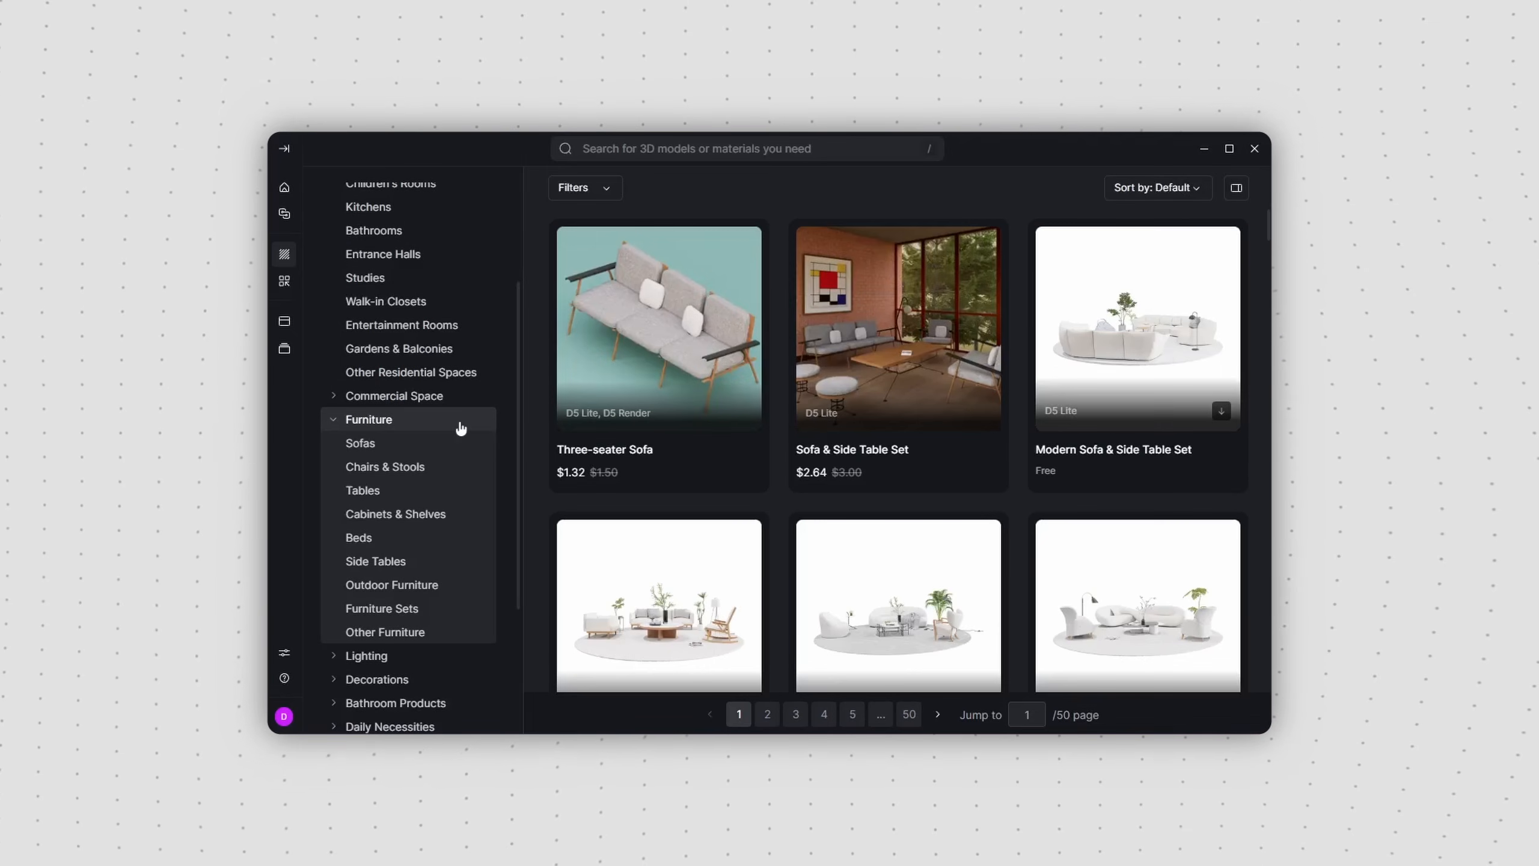
{"action": "scroll", "coordinate": [961, 405], "scroll_direction": "down", "scroll_amount": 8}
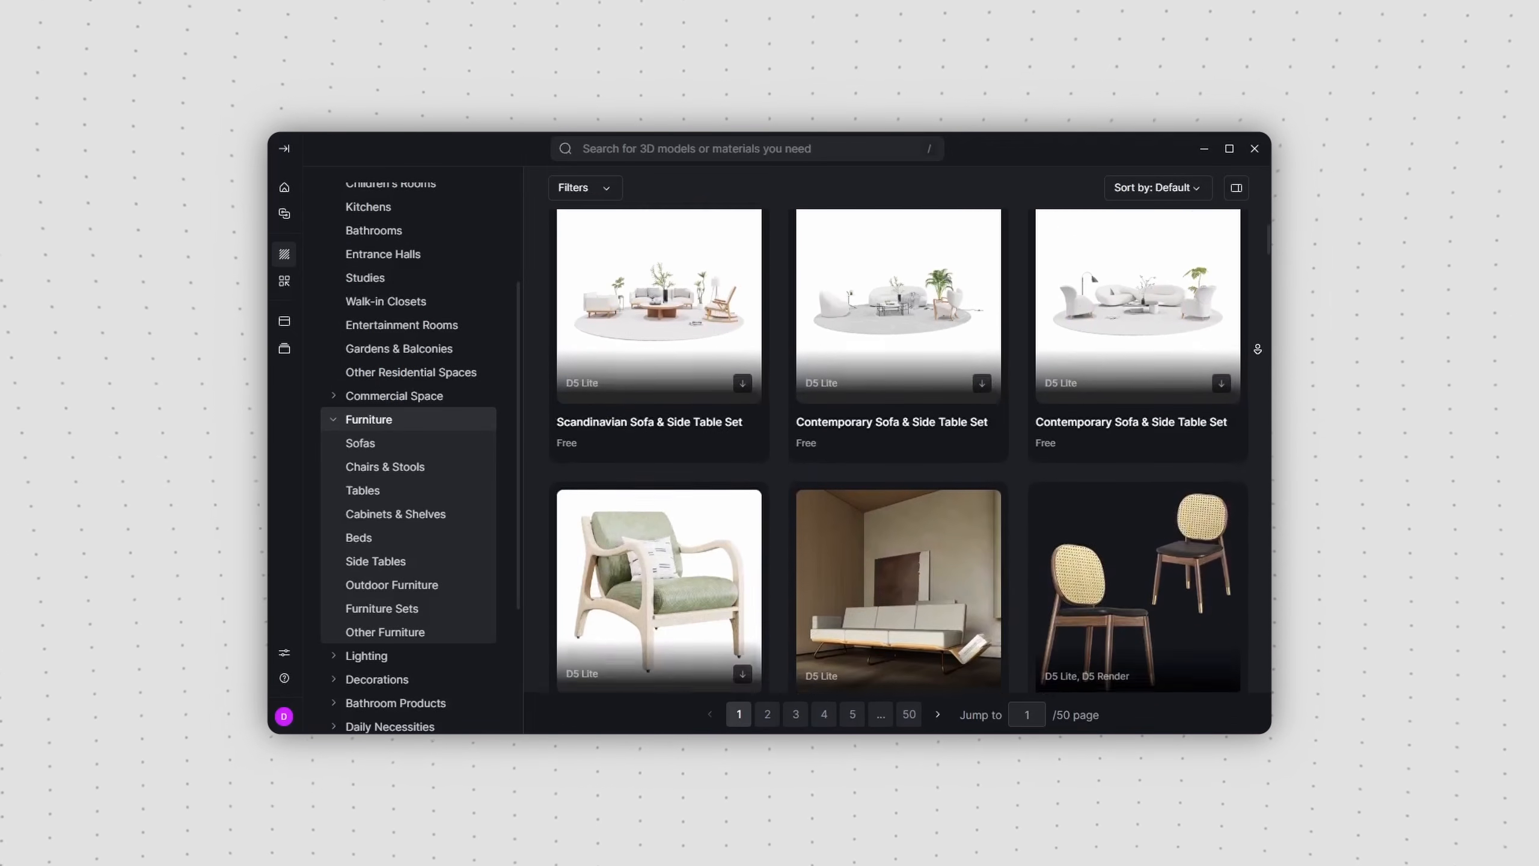
{"action": "scroll", "coordinate": [897, 448], "scroll_direction": "down", "scroll_amount": 12}
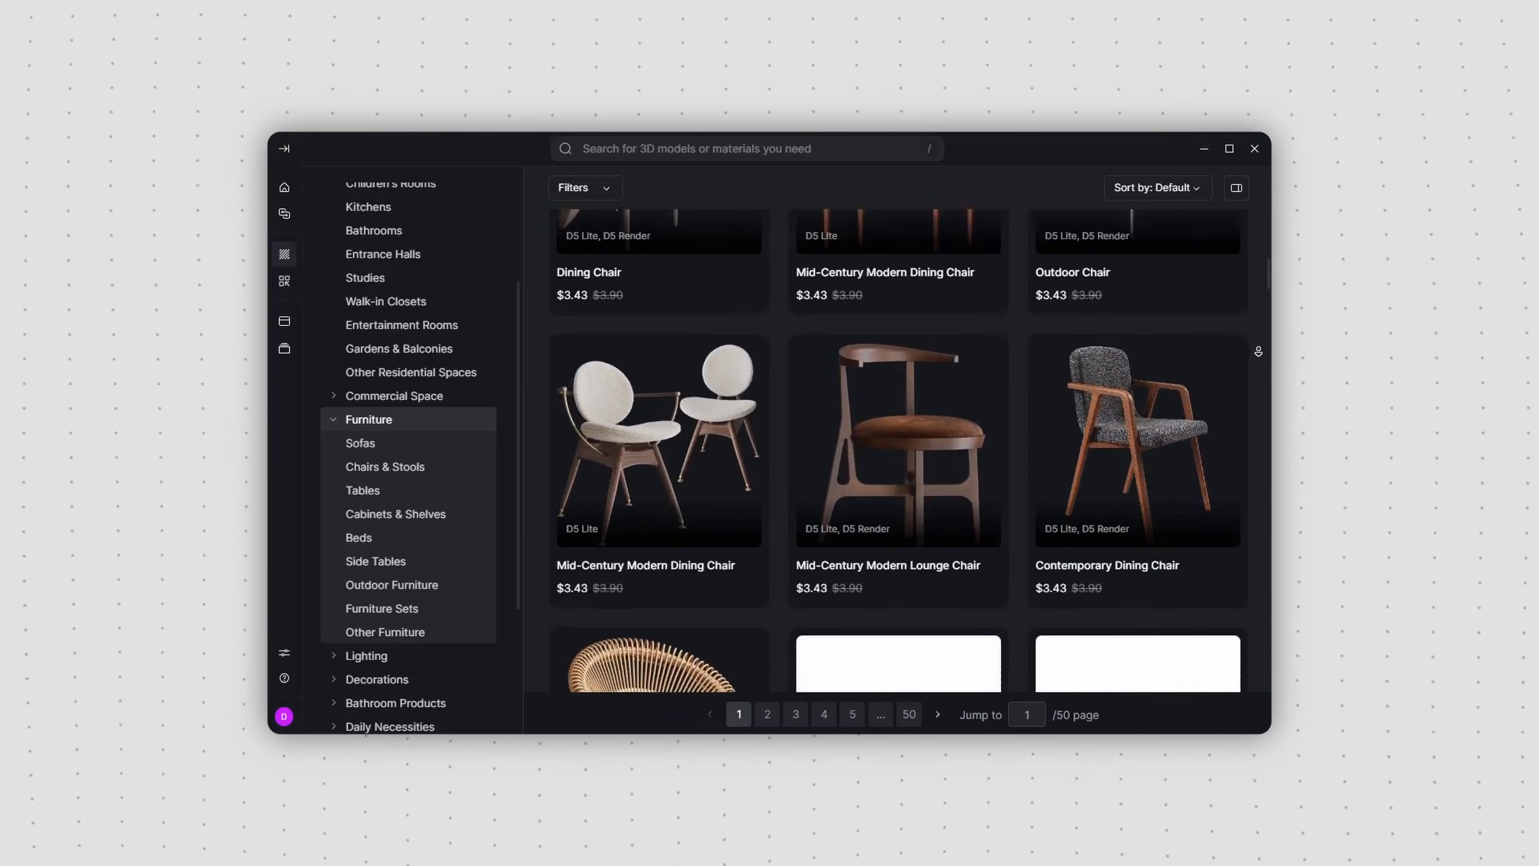
{"action": "scroll", "coordinate": [897, 448], "scroll_direction": "down", "scroll_amount": 3}
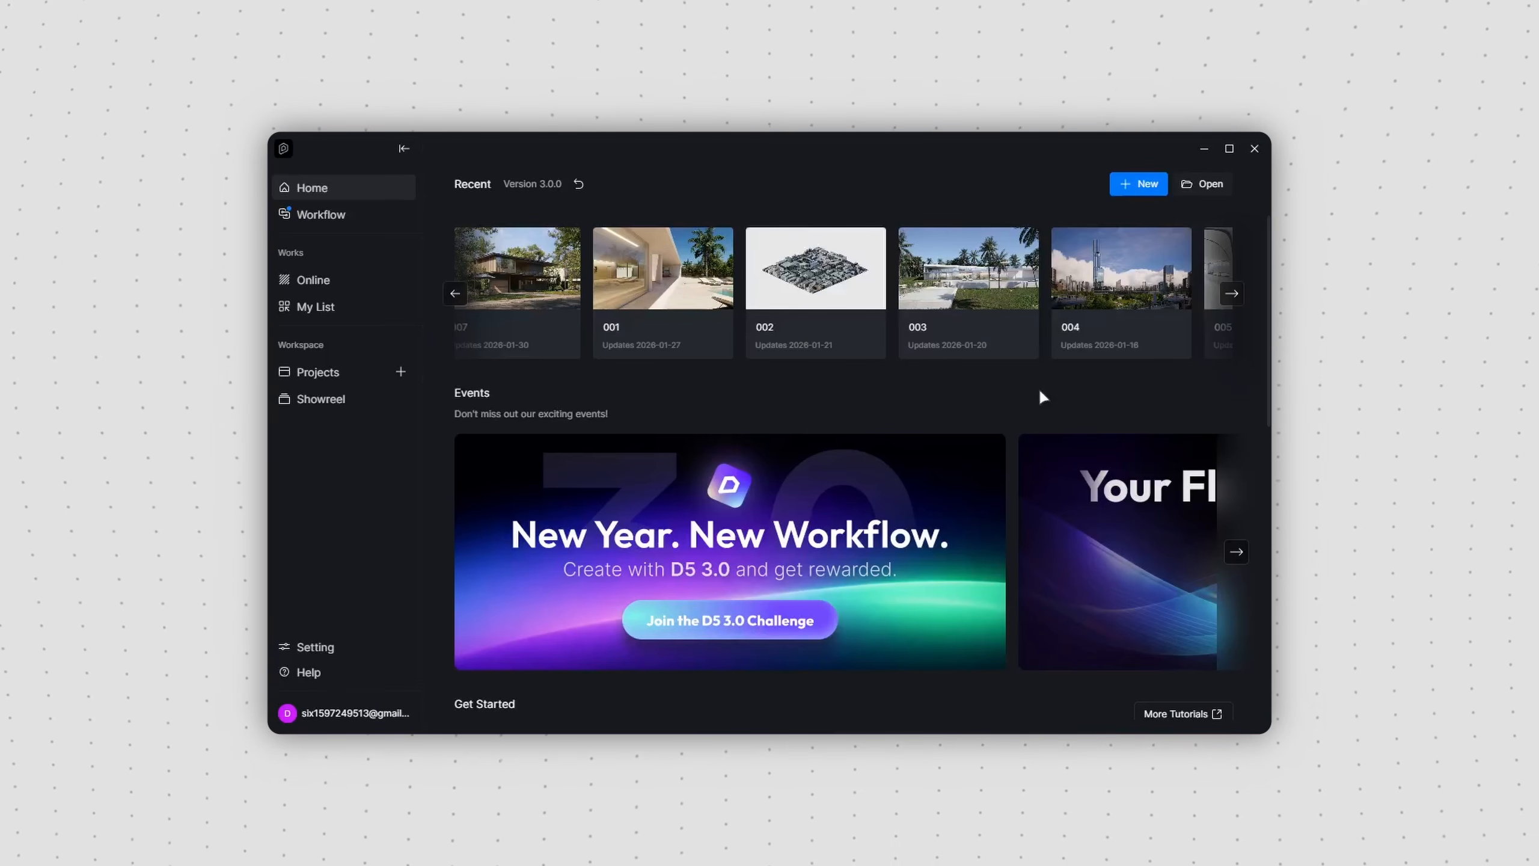
Step: Create a new D5 Render project and import the SketchUp house model 001.skp into it
{"action": "left_click", "coordinate": [1132, 188]}
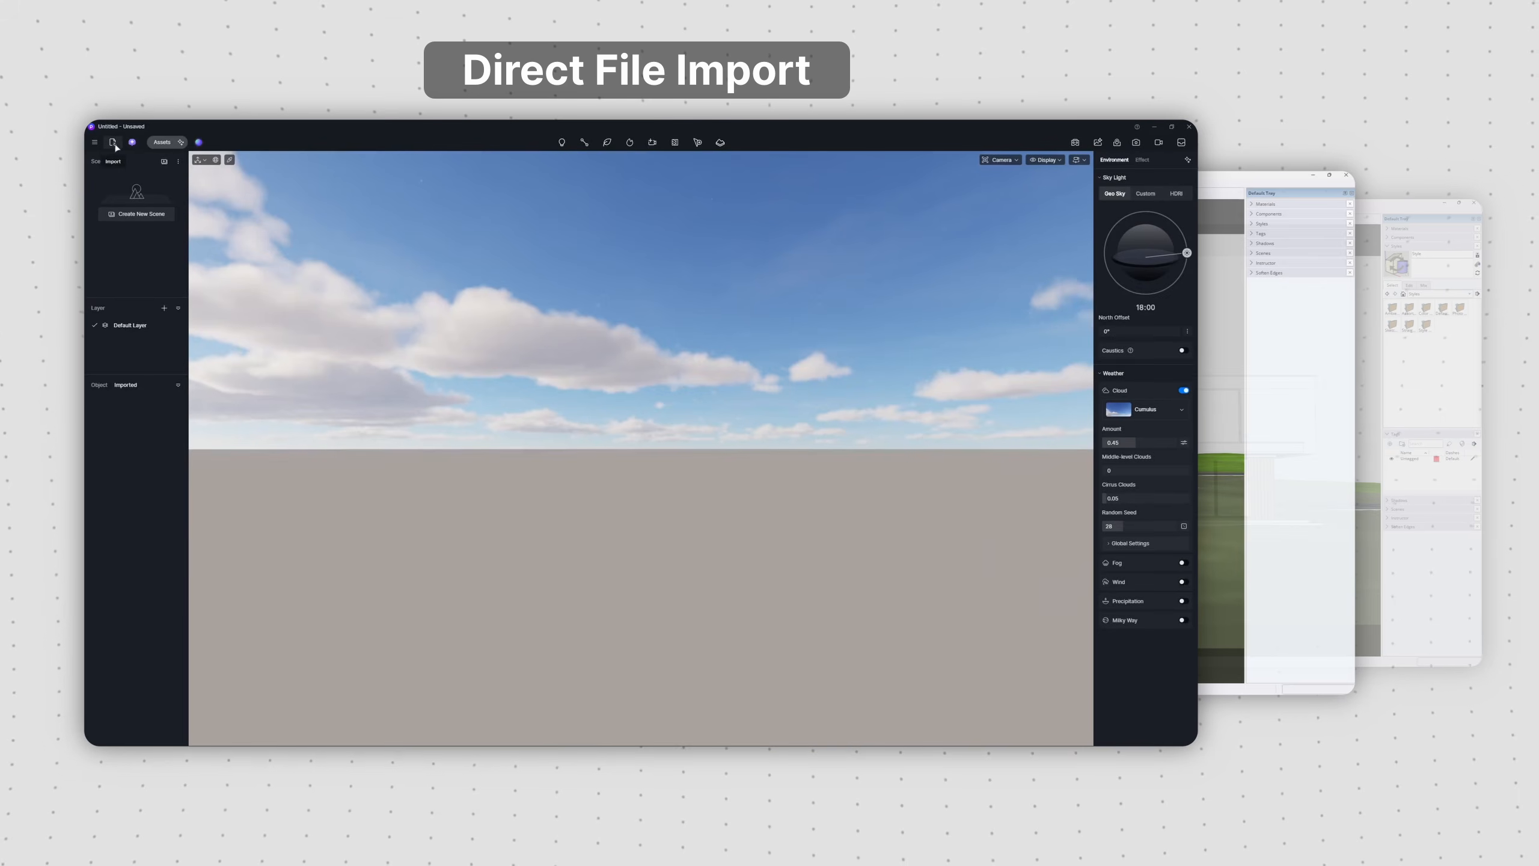
{"action": "double_click", "coordinate": [119, 404]}
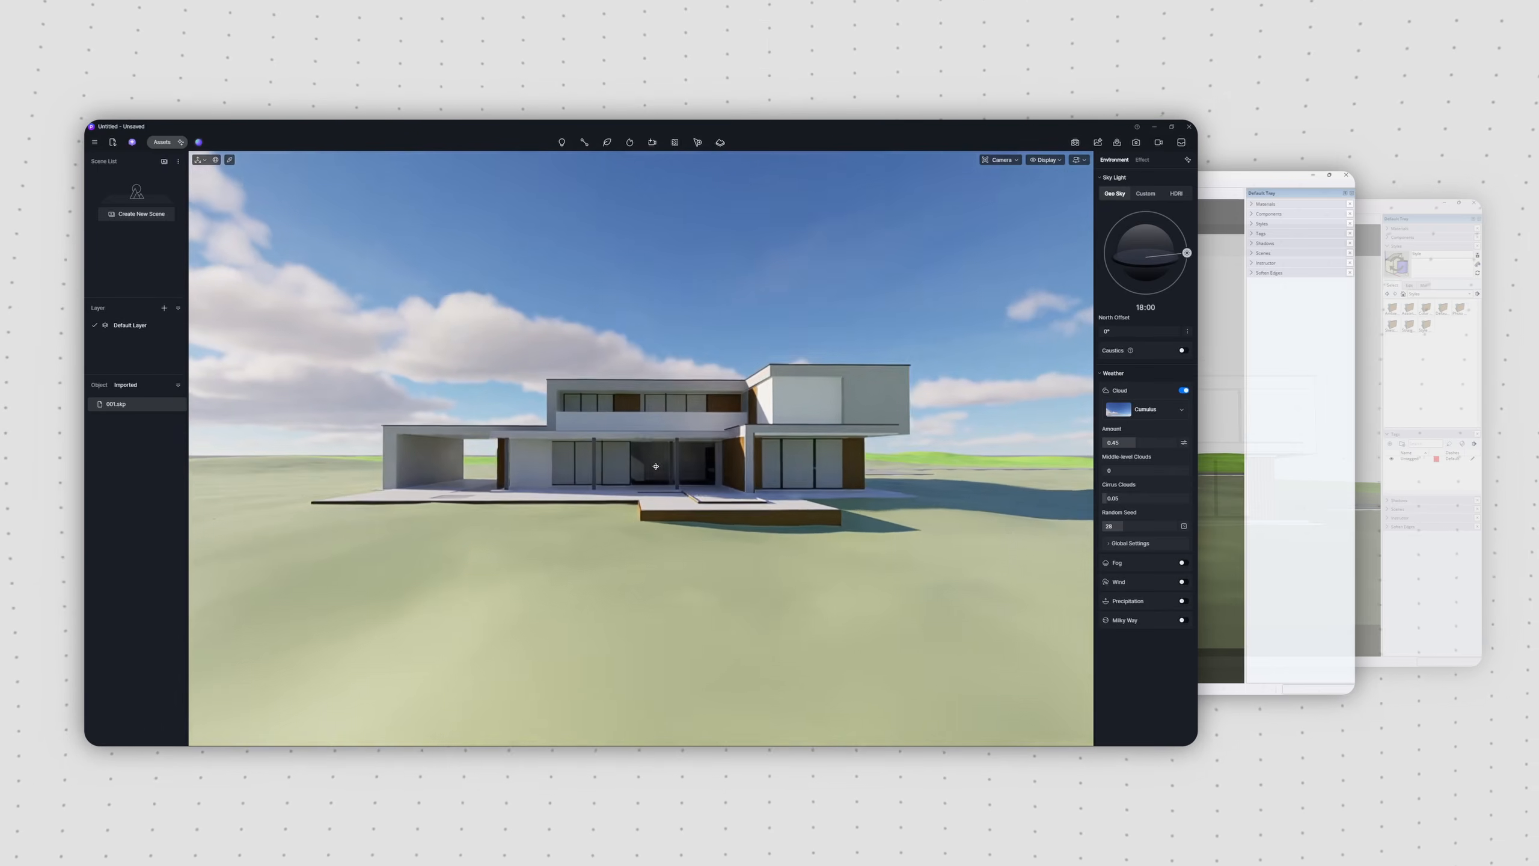
{"action": "left_click", "coordinate": [302, 504]}
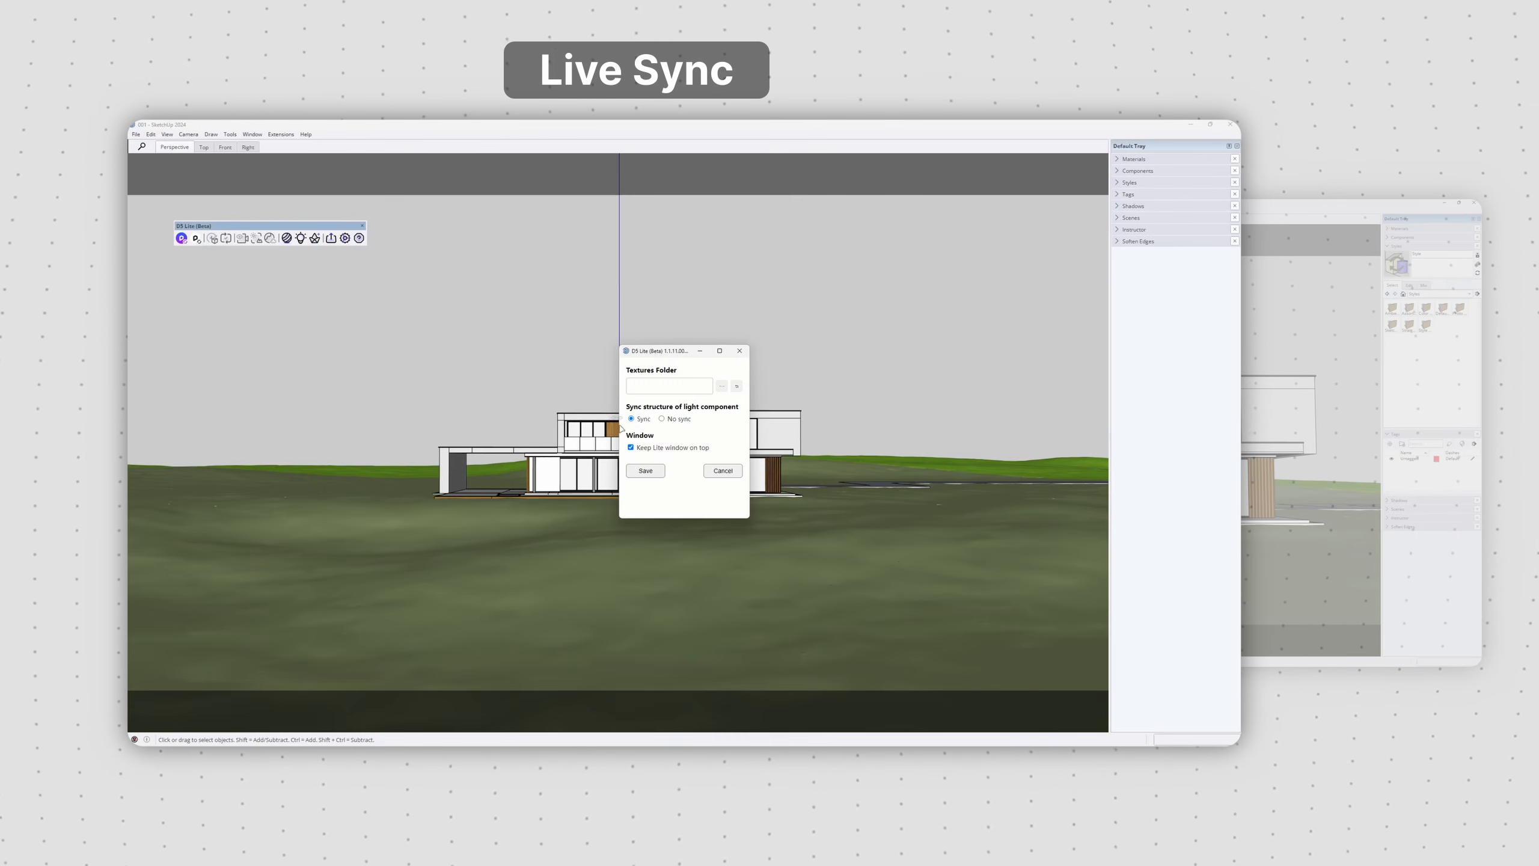
Step: In SketchUp, save the D5 plugin settings with light component sync enabled and live-sync the house model with D5 Render
{"action": "left_click", "coordinate": [647, 471]}
{"action": "left_click", "coordinate": [741, 431]}
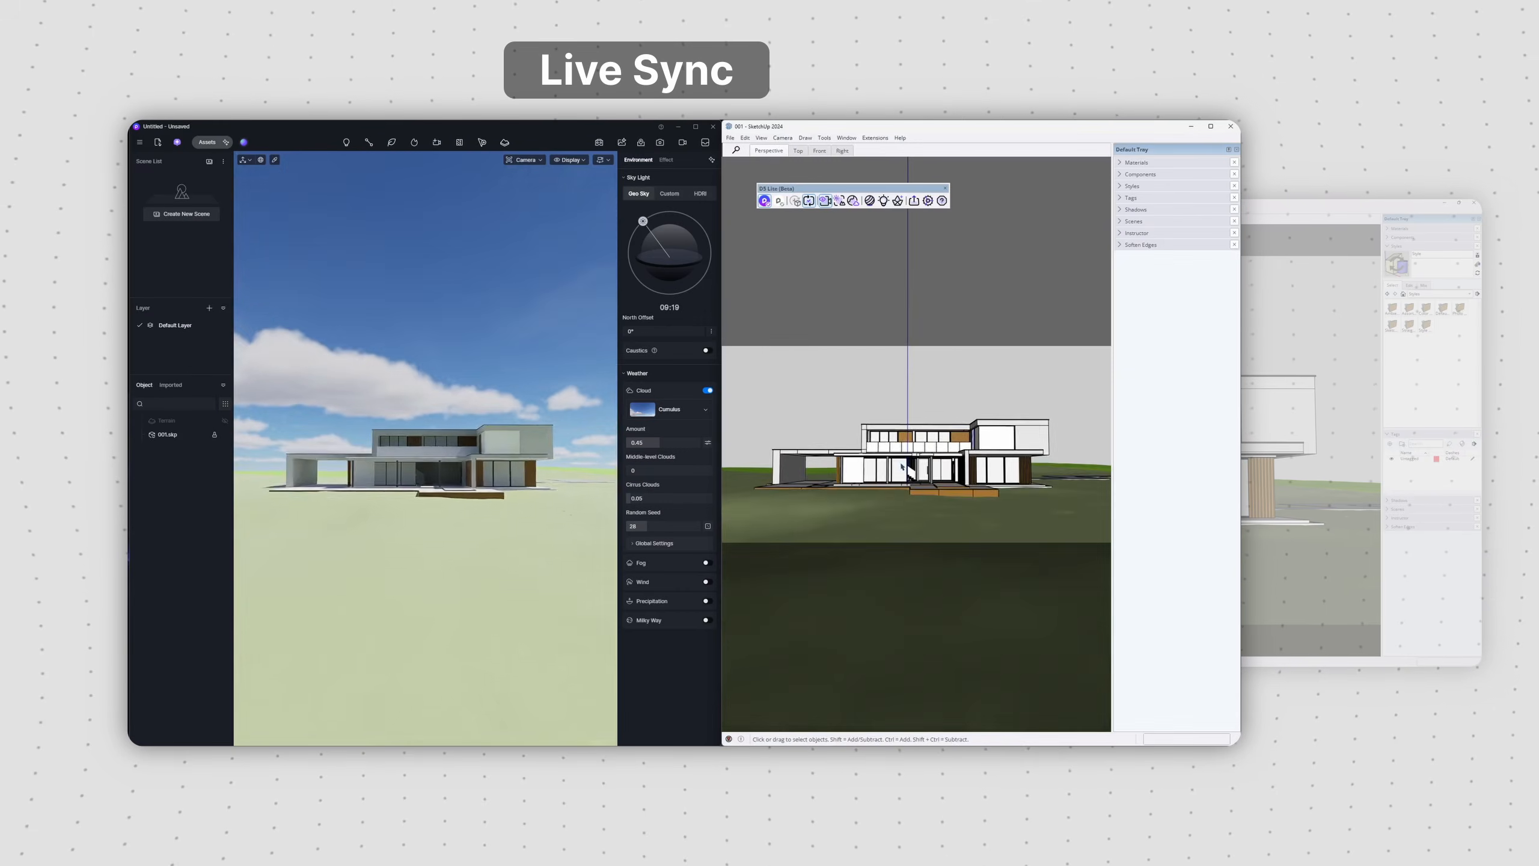
{"action": "mouse_move", "coordinate": [848, 436]}
{"action": "left_mouse_down"}
{"action": "mouse_move", "coordinate": [806, 439]}
{"action": "mouse_move", "coordinate": [844, 437]}
{"action": "left_mouse_up"}
{"action": "scroll", "coordinate": [906, 451], "scroll_direction": "up", "scroll_amount": 6}
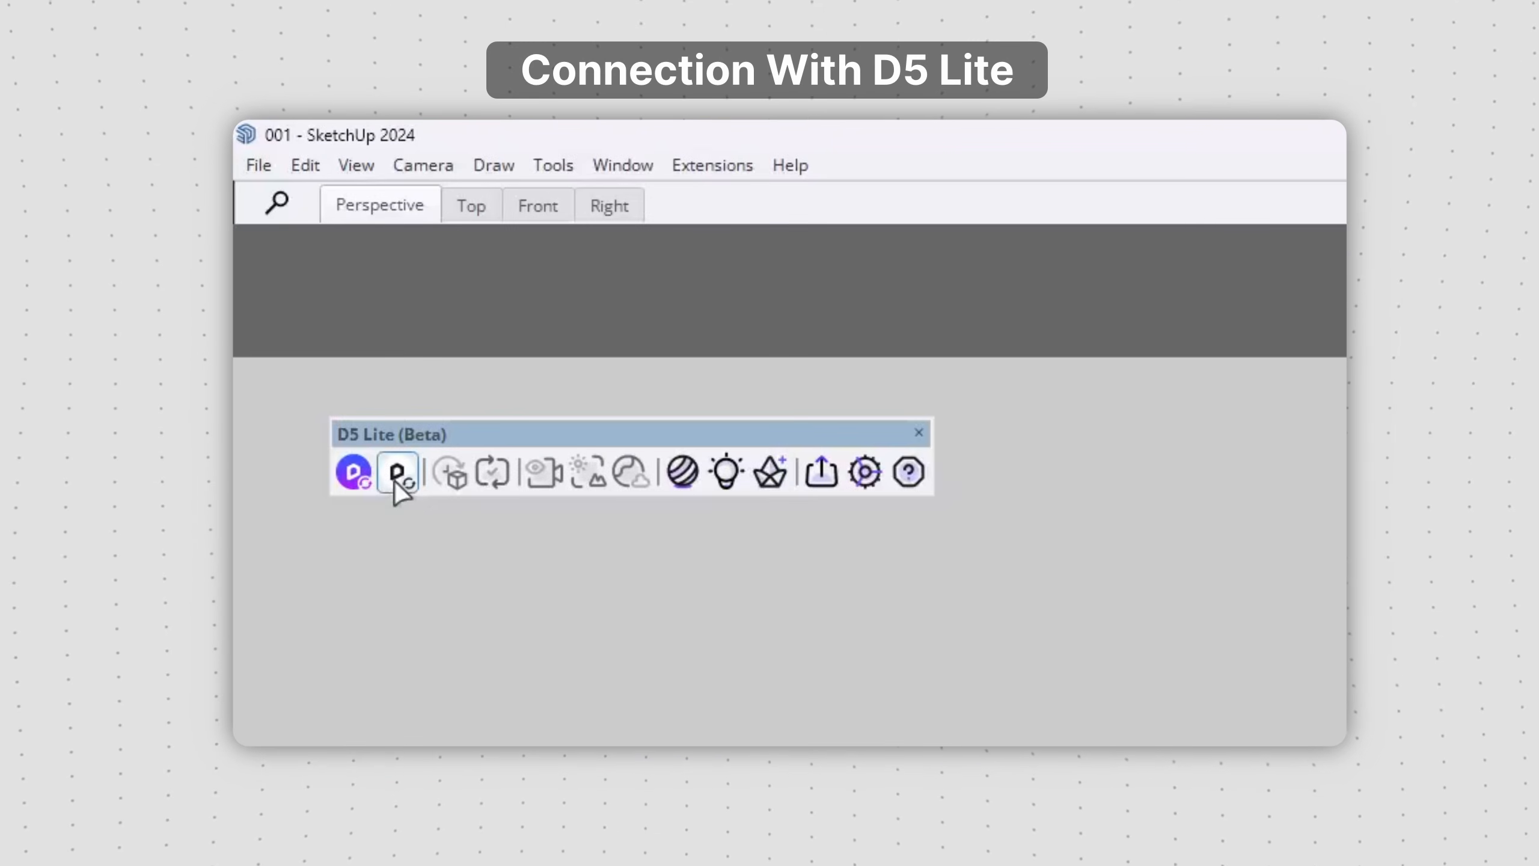
{"action": "left_click", "coordinate": [398, 473]}
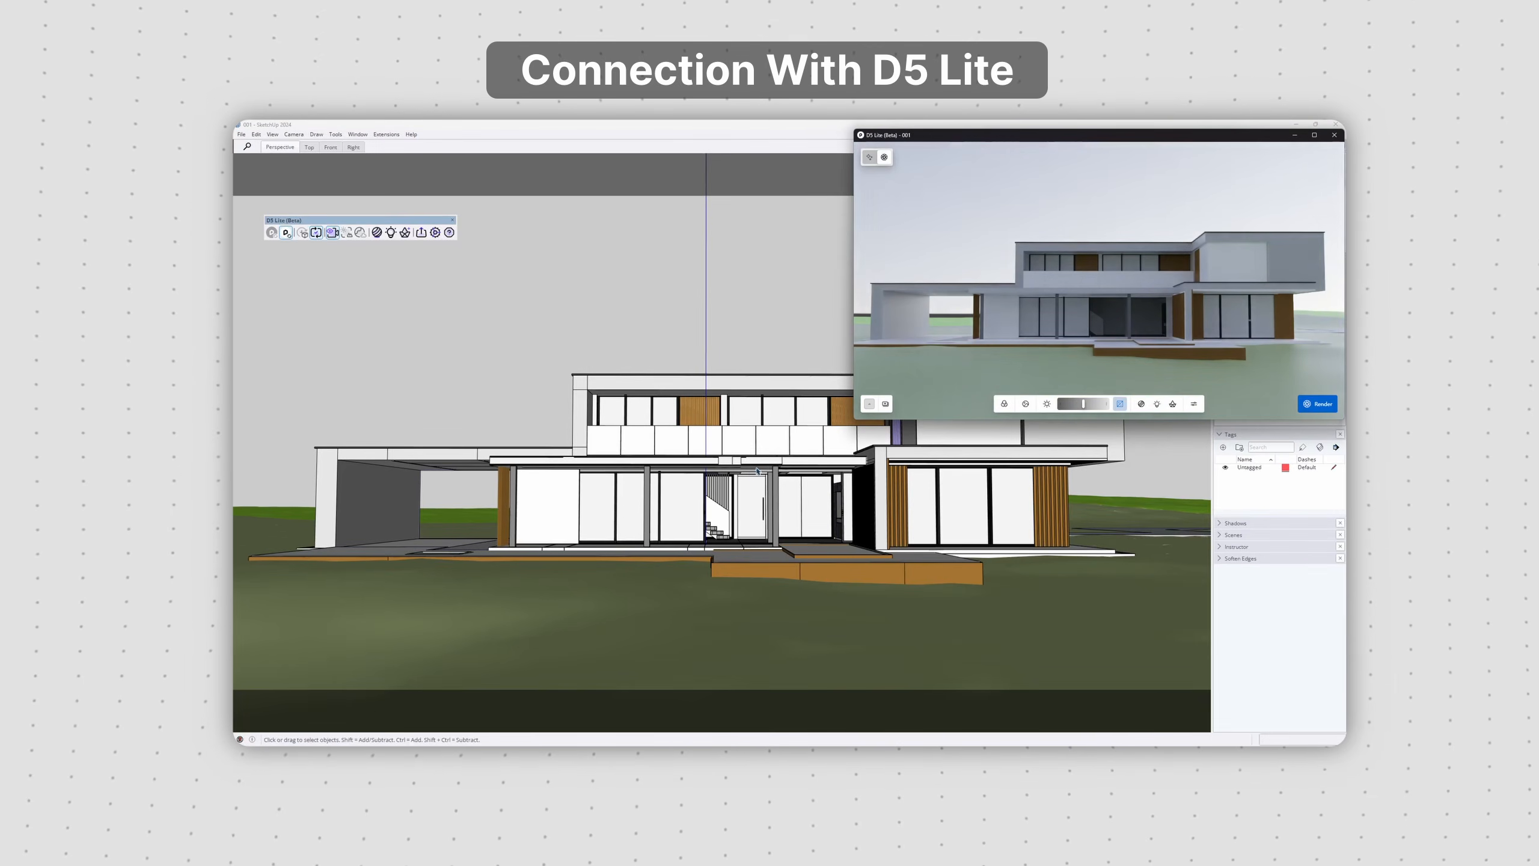
Step: Preview the SketchUp house model in D5 Lite from an angled view and open the Asset Library
{"action": "mouse_move", "coordinate": [759, 471]}
{"action": "middle_mouse_down"}
{"action": "mouse_move", "coordinate": [871, 482]}
{"action": "mouse_move", "coordinate": [776, 490]}
{"action": "middle_mouse_up"}
{"action": "scroll", "coordinate": [870, 482], "scroll_direction": "up", "scroll_amount": 1}
{"action": "left_click", "coordinate": [1172, 404]}
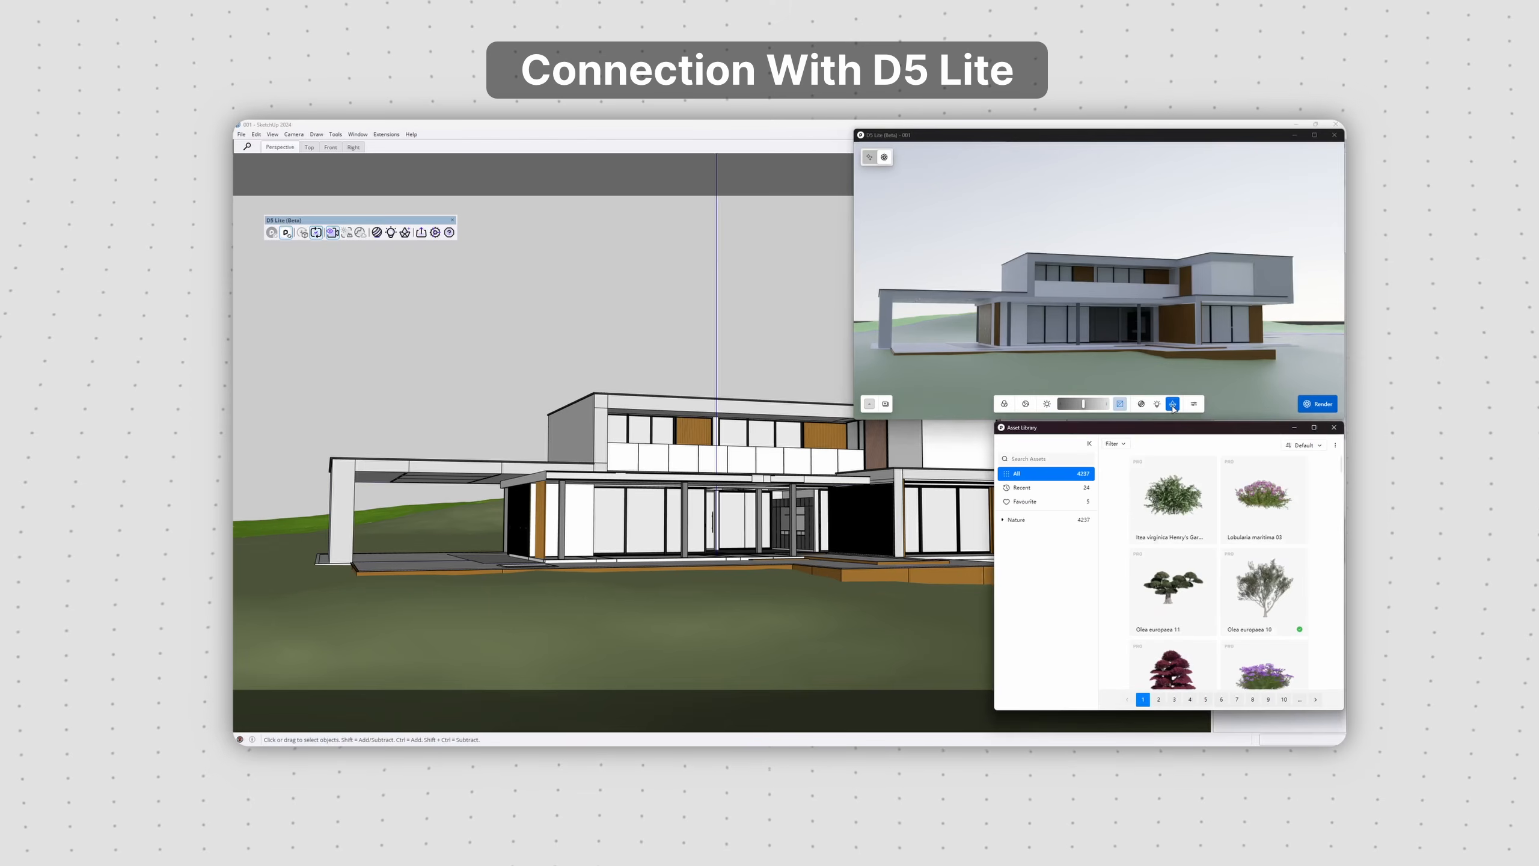
{"action": "mouse_move", "coordinate": [537, 568]}
{"action": "middle_mouse_down"}
{"action": "mouse_move", "coordinate": [535, 612]}
{"action": "mouse_move", "coordinate": [596, 564]}
{"action": "middle_mouse_up"}
{"action": "left_click", "coordinate": [534, 601]}
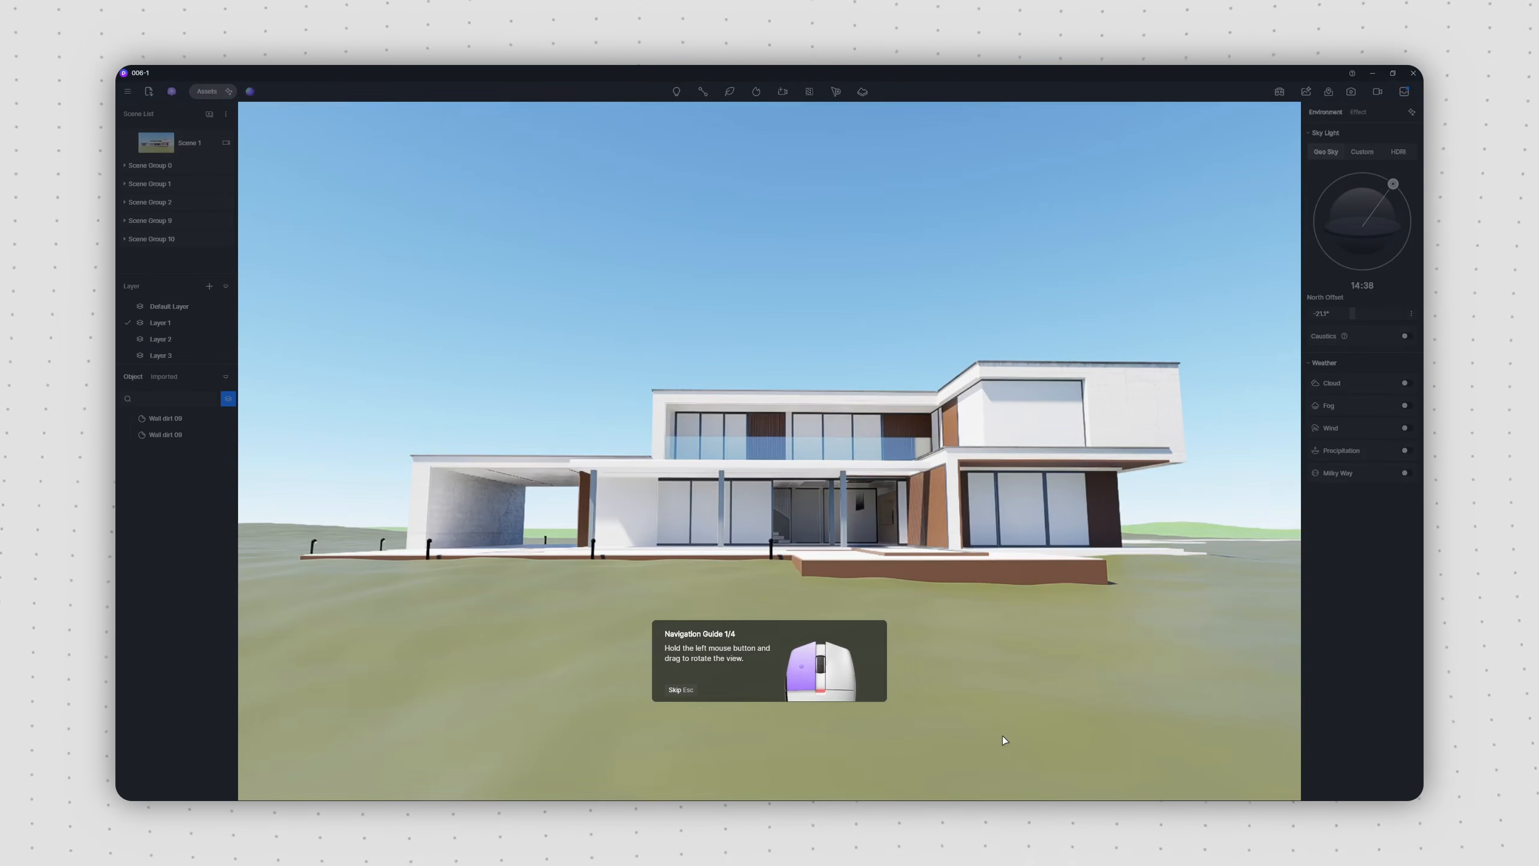
Step: Carry out the first three navigation guide exercises on the house scene, starting with rotating the view
{"action": "left_click_drag", "start_coordinate": [785, 528], "coordinate": [785, 529]}
{"action": "mouse_move", "coordinate": [783, 524]}
{"action": "right_mouse_down"}
{"action": "mouse_move", "coordinate": [737, 525]}
{"action": "mouse_move", "coordinate": [854, 555]}
{"action": "mouse_move", "coordinate": [672, 533]}
{"action": "mouse_move", "coordinate": [802, 552]}
{"action": "mouse_move", "coordinate": [762, 546]}
{"action": "right_mouse_up"}
{"action": "middle_click_drag", "start_coordinate": [783, 520], "coordinate": [786, 487]}
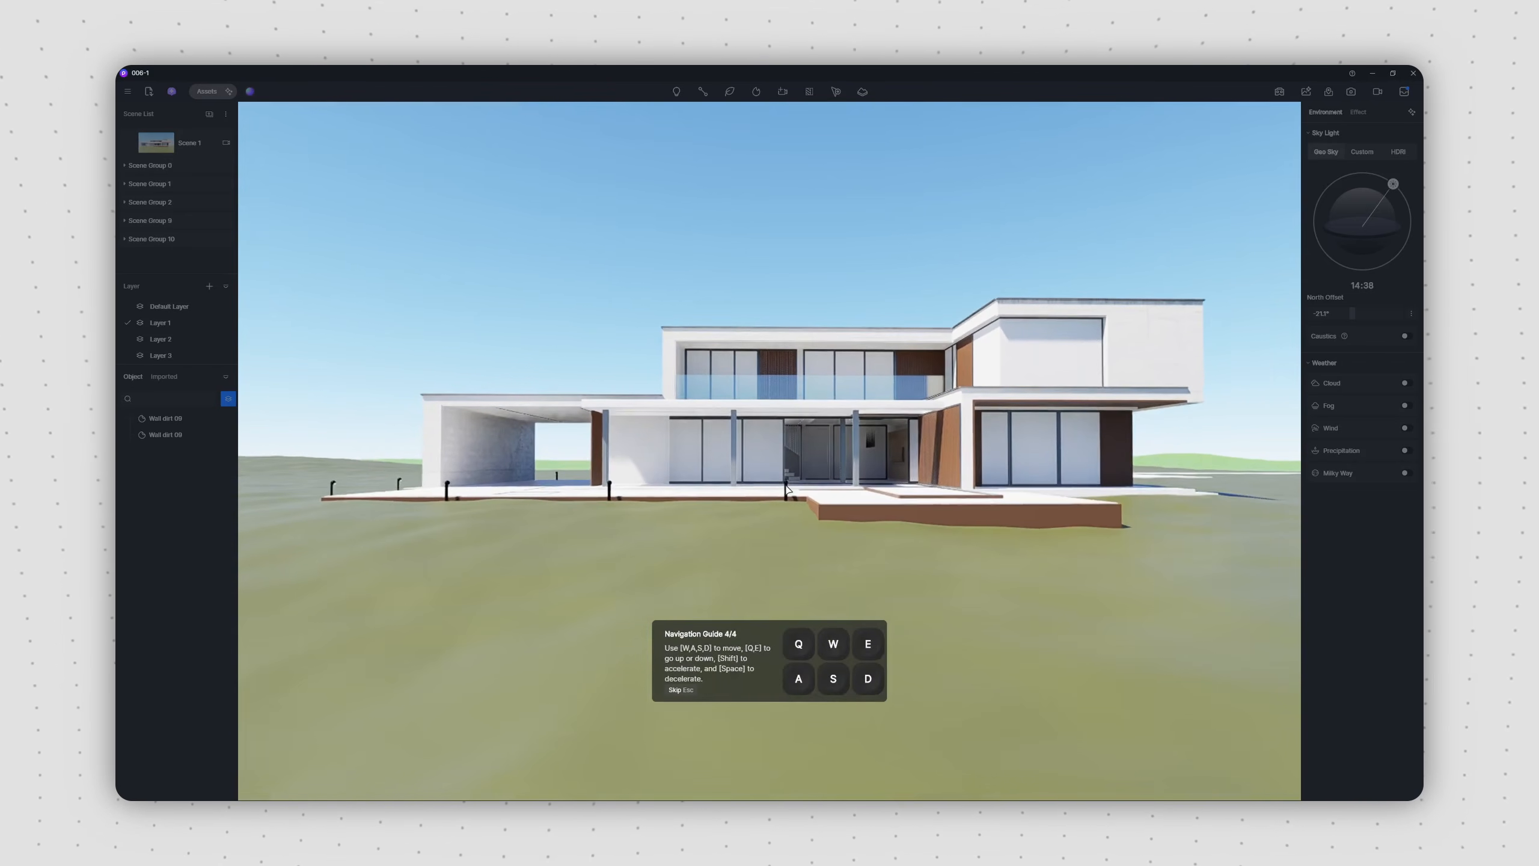
Step: Move the camera forward, back, sideways, up and down to finish navigation guide part 4, and dismiss the closing tip
{"action": "key", "text": "w"}
{"action": "key", "text": "s"}
{"action": "key", "text": "a"}
{"action": "key", "text": "d"}
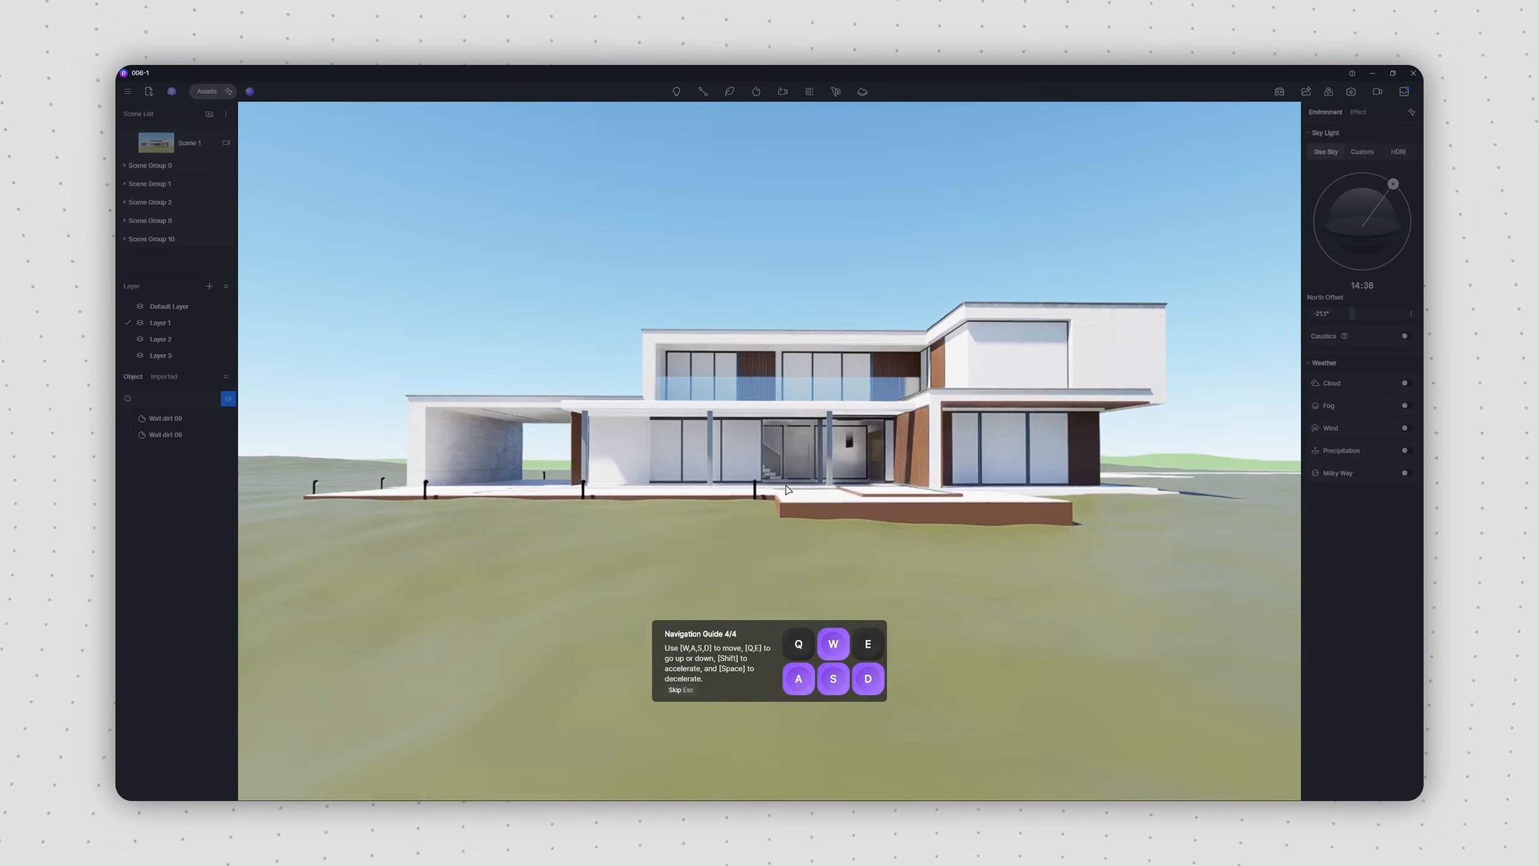
{"action": "key", "text": "q"}
{"action": "key", "text": "e"}
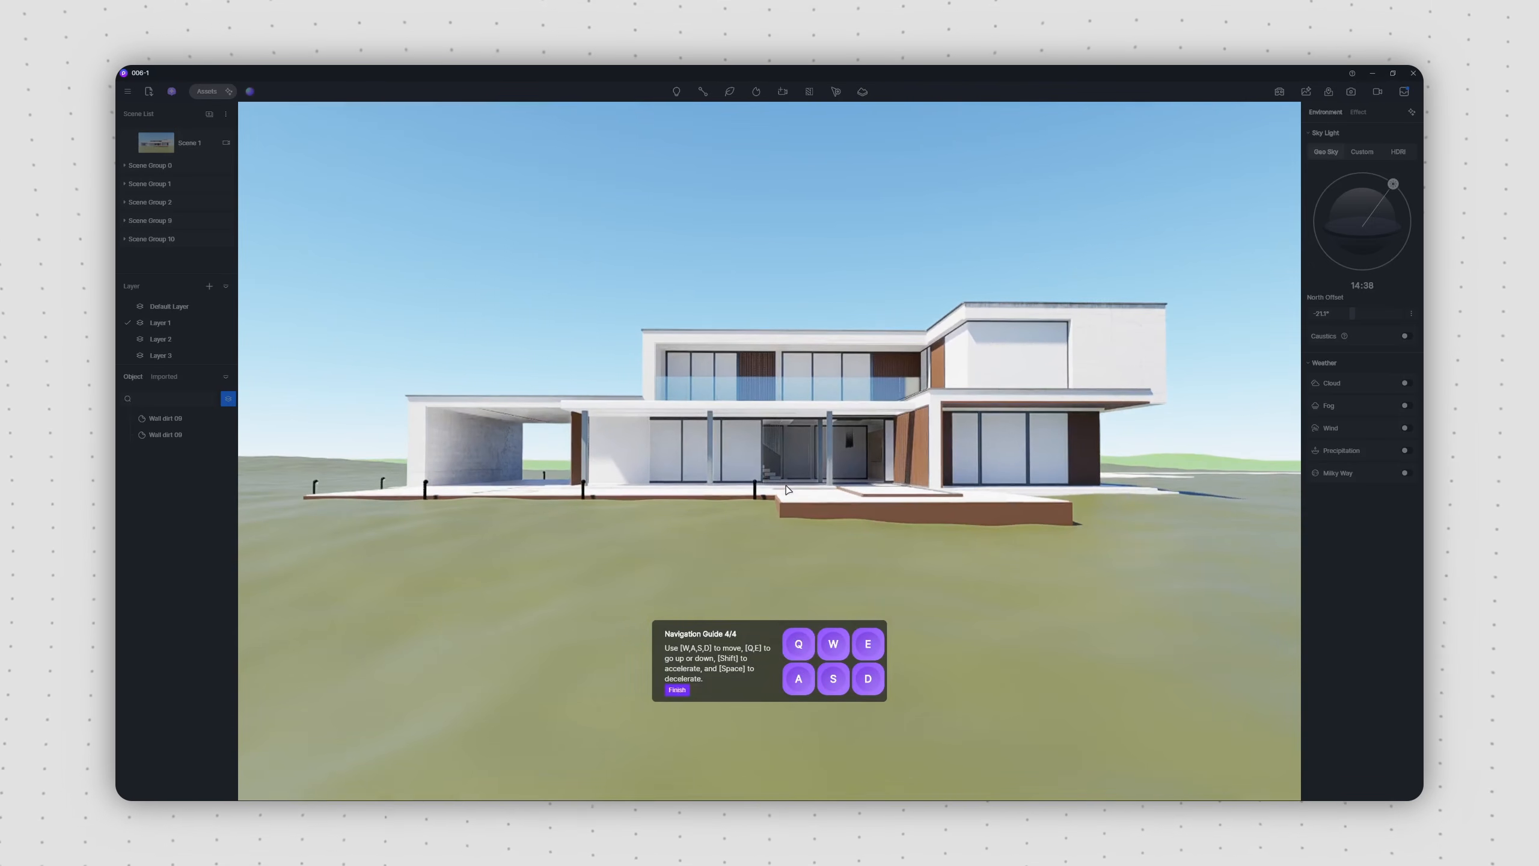
{"action": "left_click", "coordinate": [678, 690]}
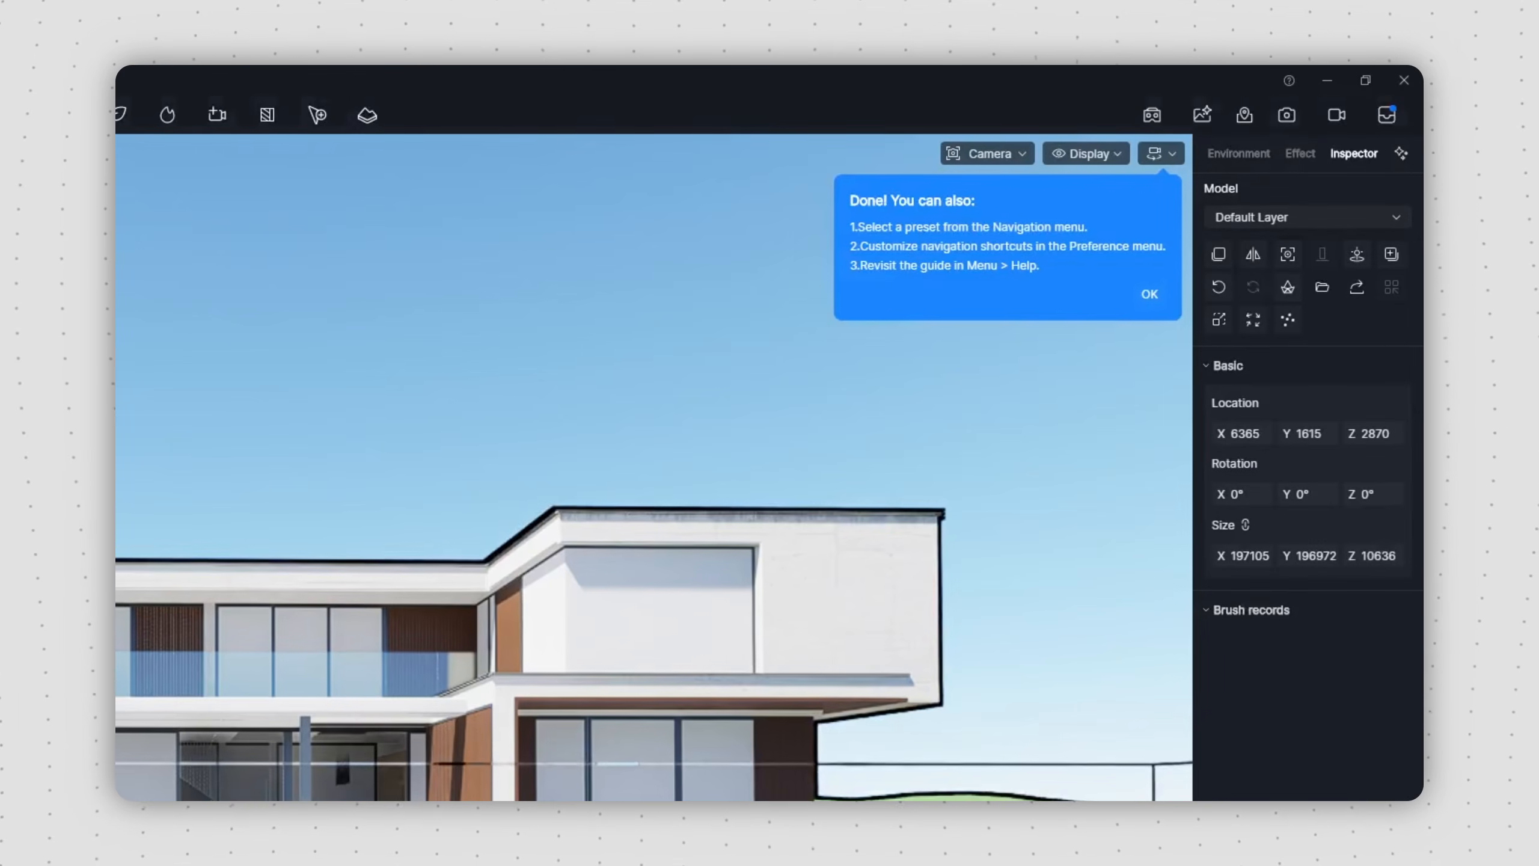
{"action": "left_click", "coordinate": [1150, 295]}
Step: Review the available navigation presets and open the navigation shortcut preferences
{"action": "left_click", "coordinate": [1160, 154]}
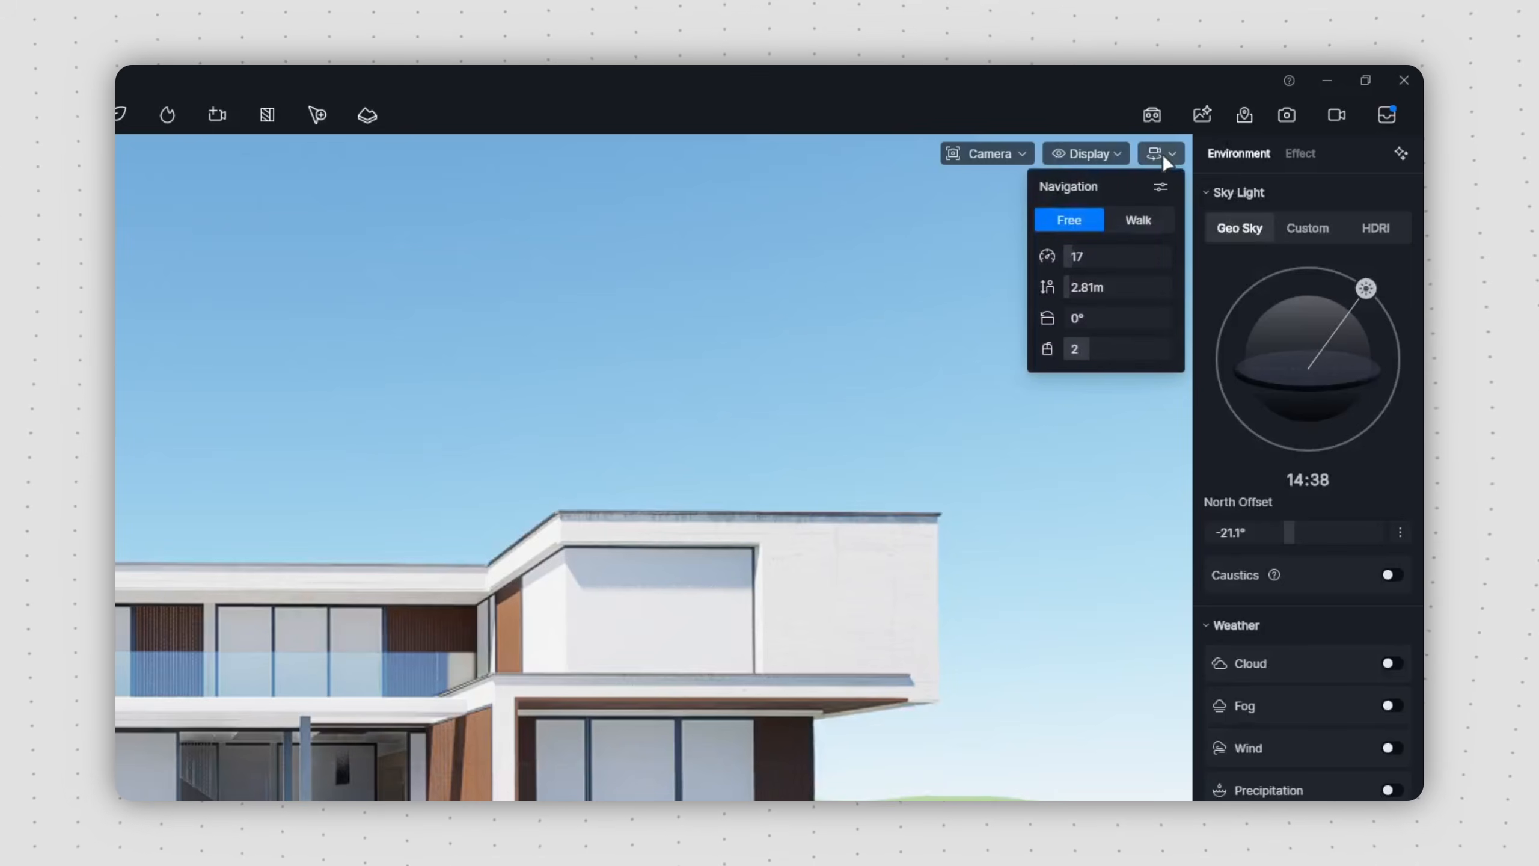
{"action": "left_click", "coordinate": [1161, 186]}
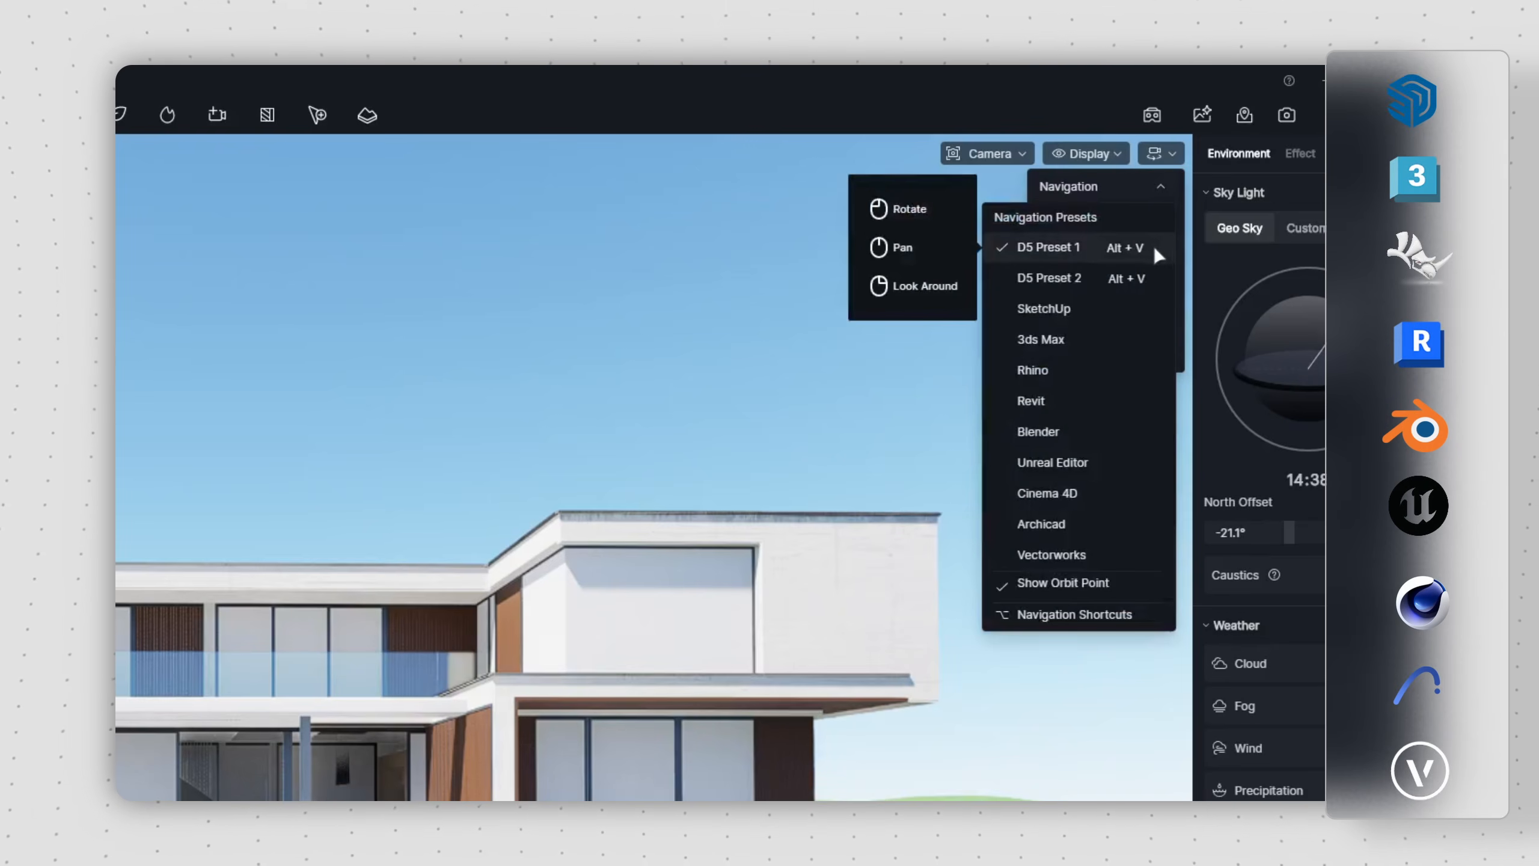
{"action": "mouse_move", "coordinate": [1157, 277]}
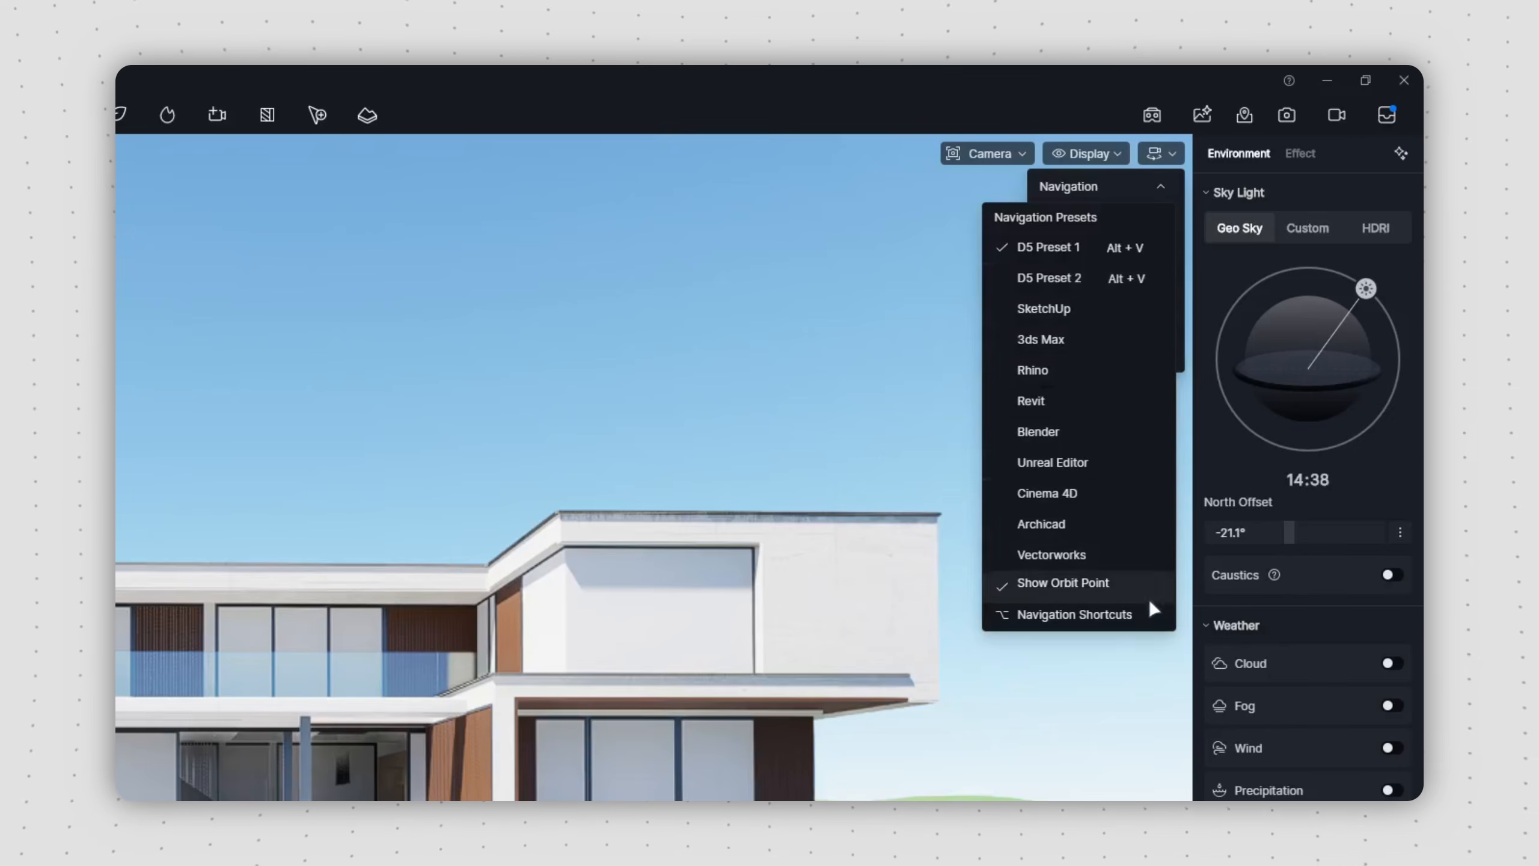
{"action": "left_click", "coordinate": [1153, 625]}
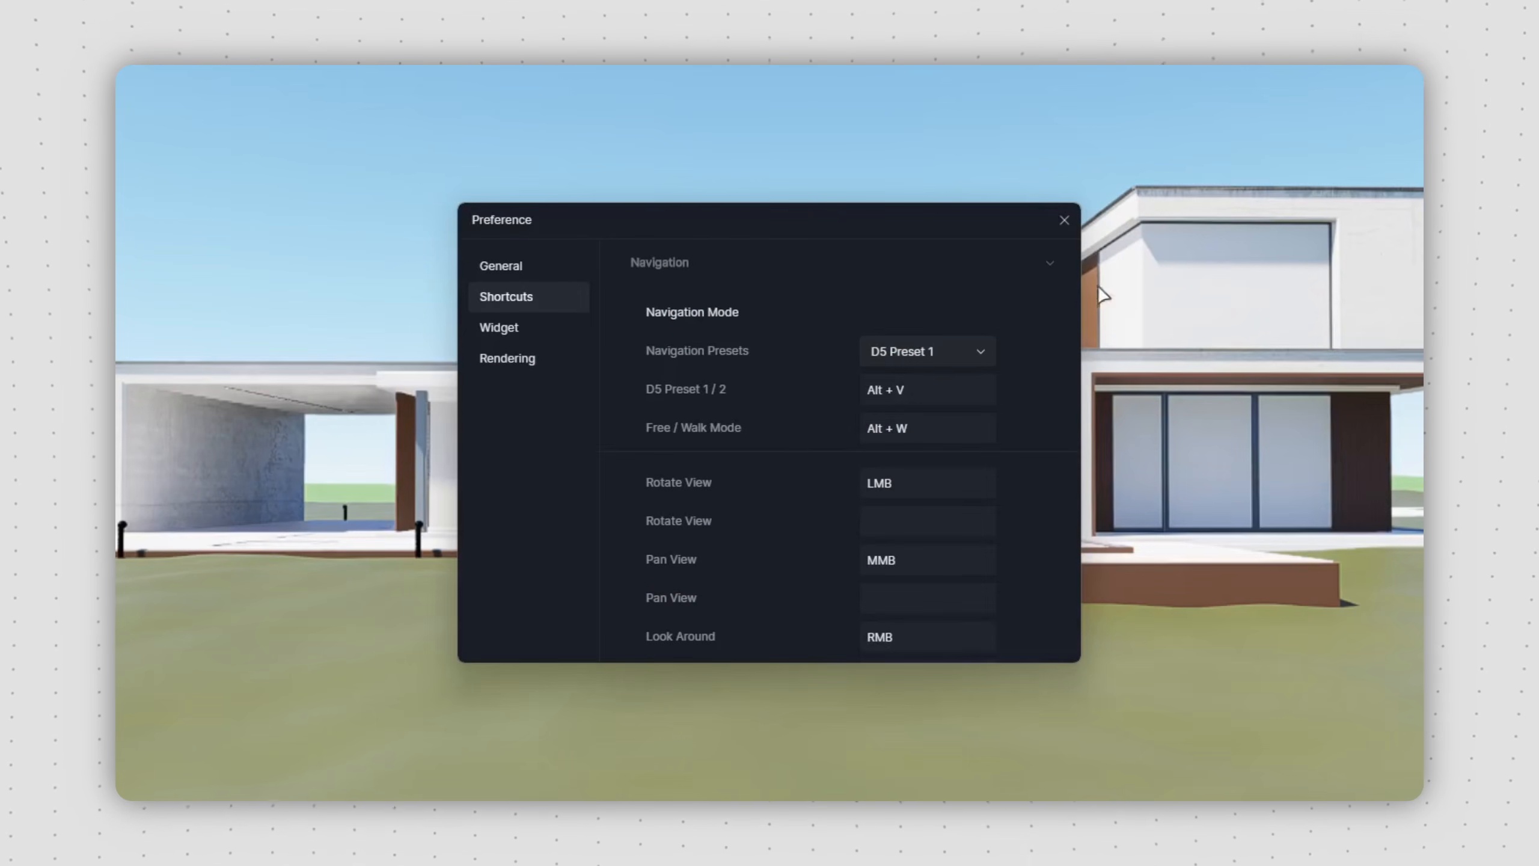
Step: Select the grey cube on the terrace in Scene 2 and adjust its placement with the transform gizmo
{"action": "left_click_drag", "start_coordinate": [1072, 290], "coordinate": [1048, 438]}
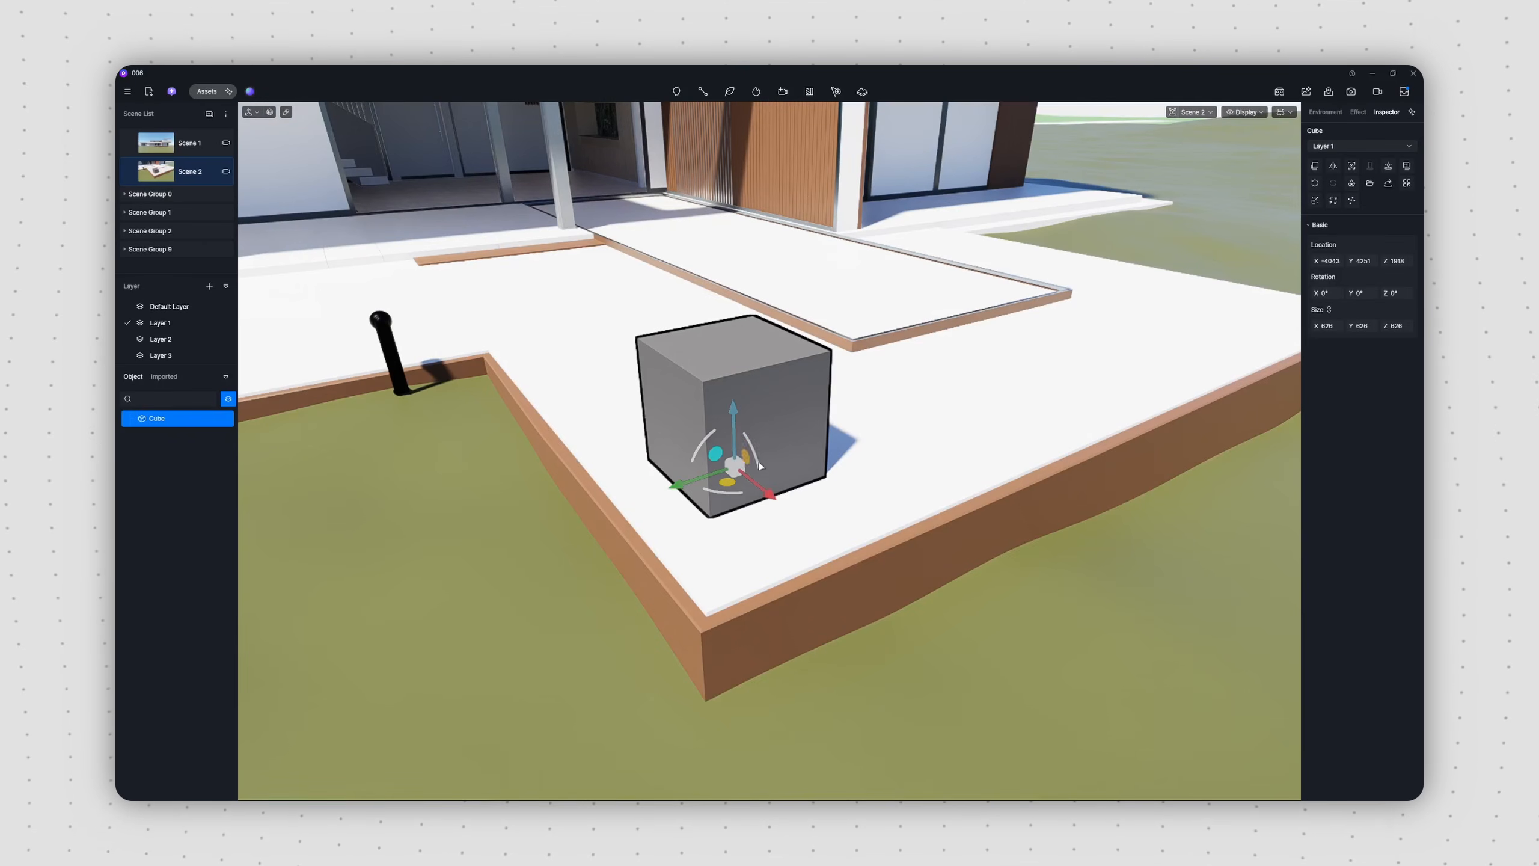
{"action": "left_click_drag", "start_coordinate": [718, 476], "coordinate": [708, 439]}
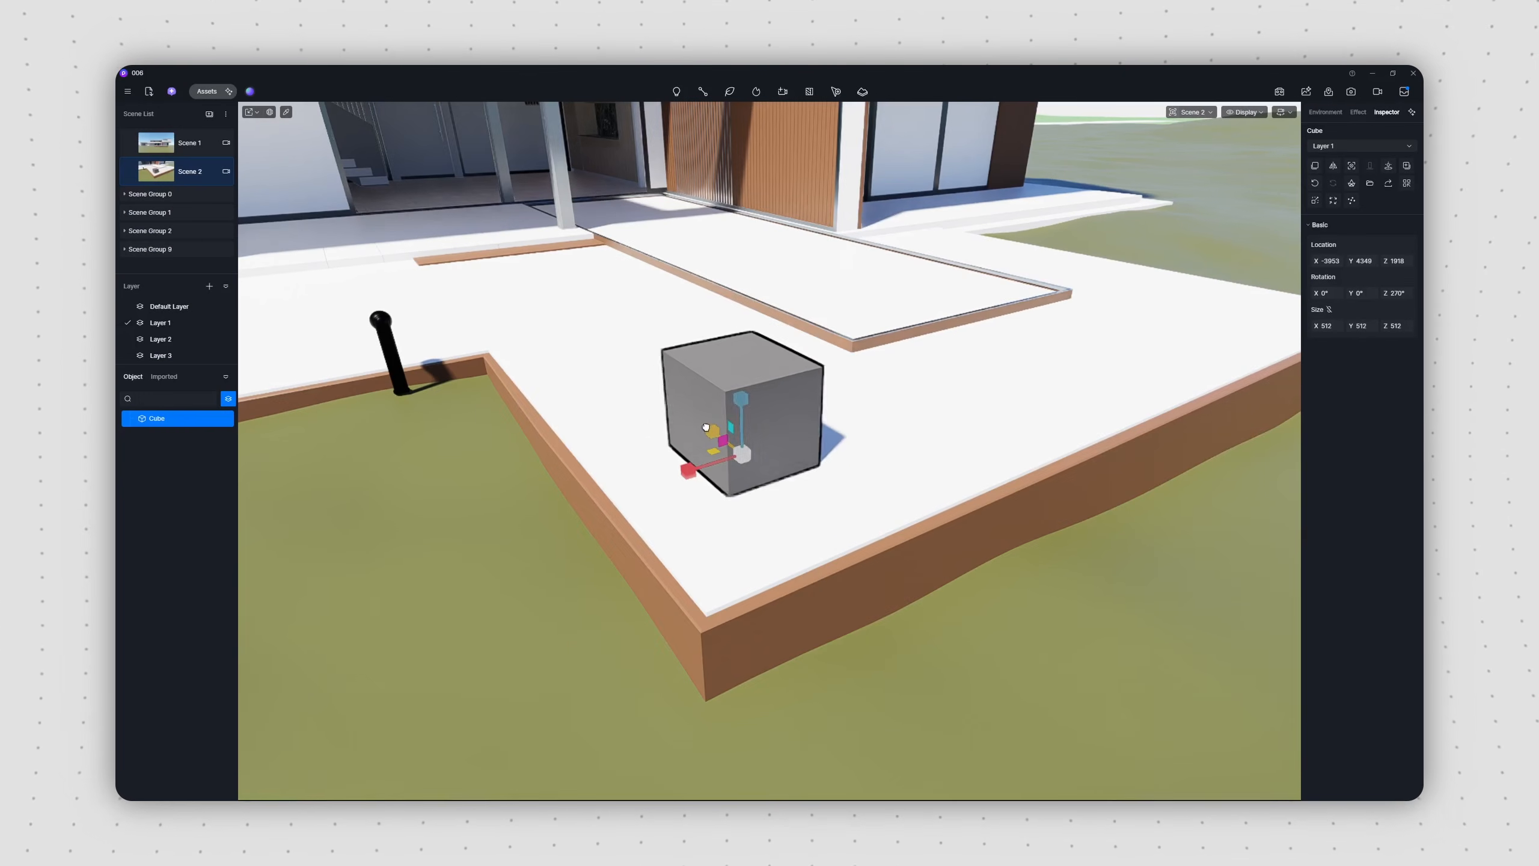
{"action": "left_click_drag", "start_coordinate": [712, 431], "coordinate": [688, 416]}
{"action": "left_click_drag", "start_coordinate": [689, 471], "coordinate": [700, 467]}
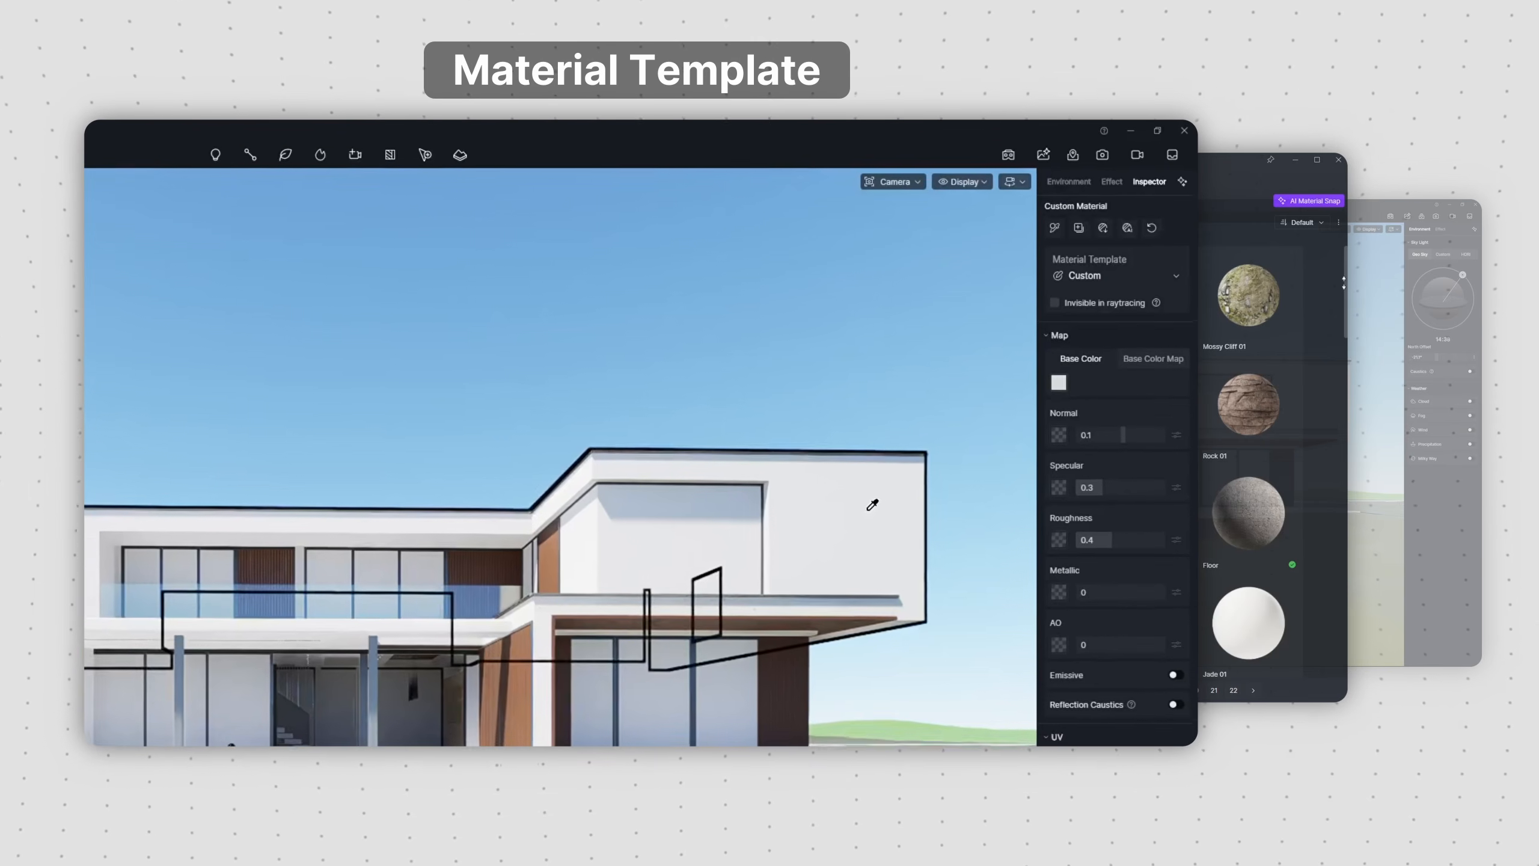
Step: Review the material templates offered for the upper facade and browse the ready-made materials in the asset library
{"action": "left_click", "coordinate": [1178, 286]}
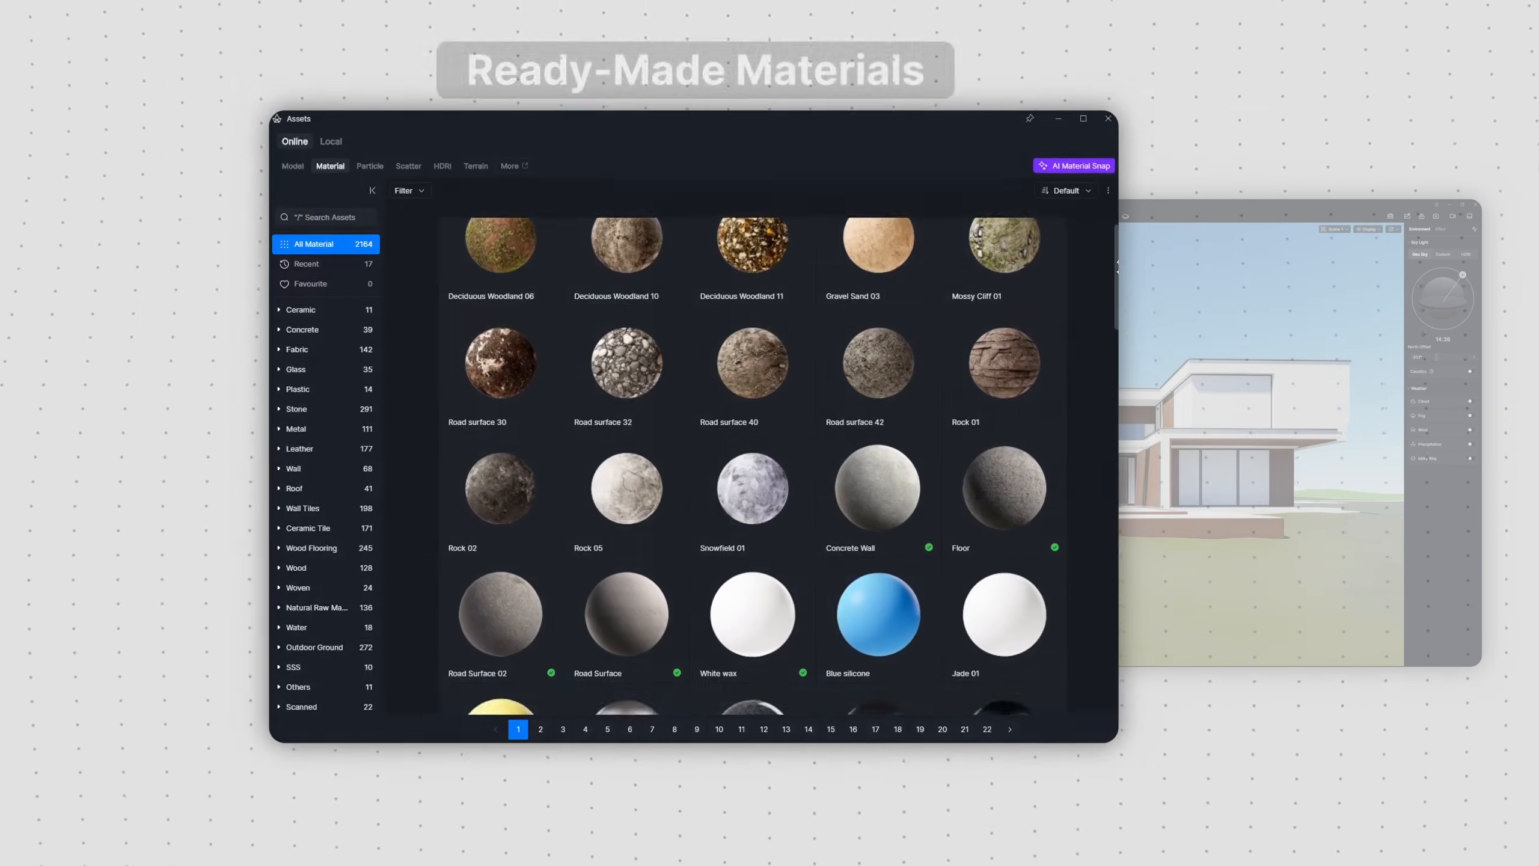
{"action": "left_click_drag", "start_coordinate": [1118, 267], "coordinate": [1118, 331]}
{"action": "scroll", "coordinate": [752, 466], "scroll_direction": "down", "scroll_amount": 8}
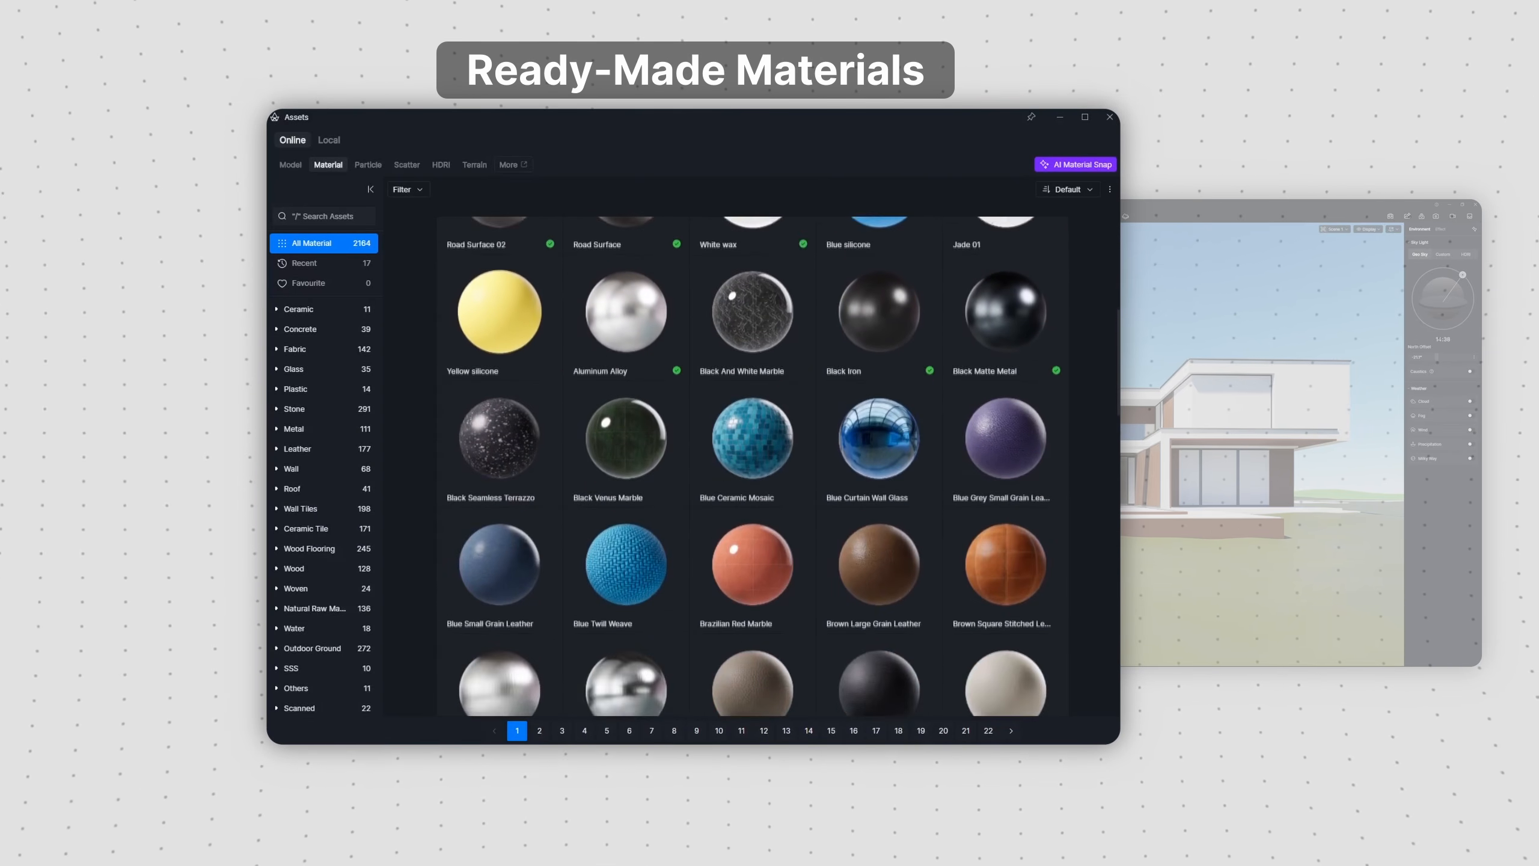
{"action": "scroll", "coordinate": [753, 466], "scroll_direction": "down", "scroll_amount": 10}
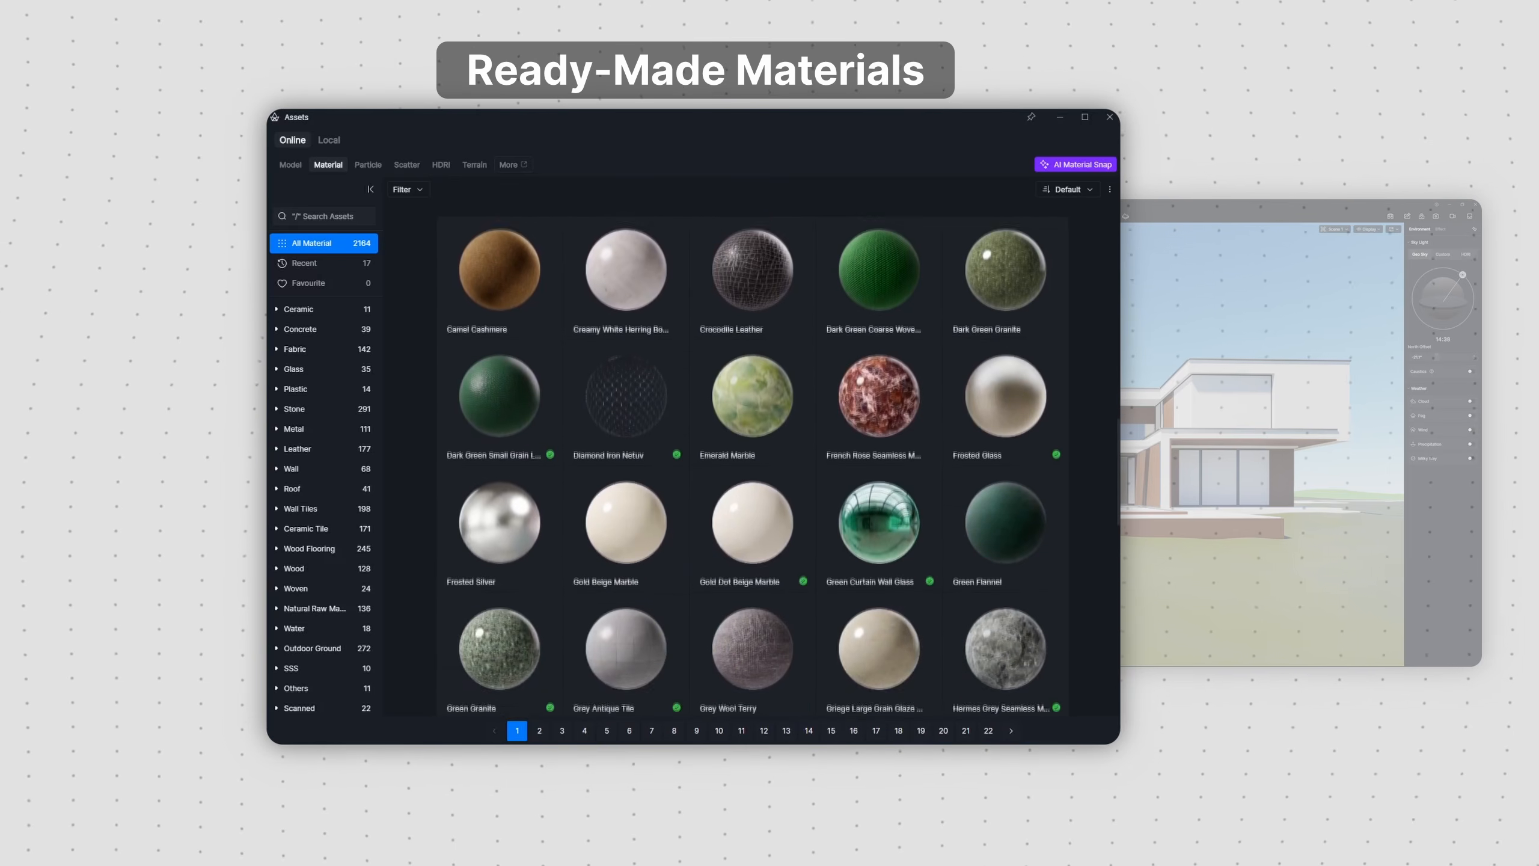
{"action": "scroll", "coordinate": [752, 466], "scroll_direction": "down", "scroll_amount": 10}
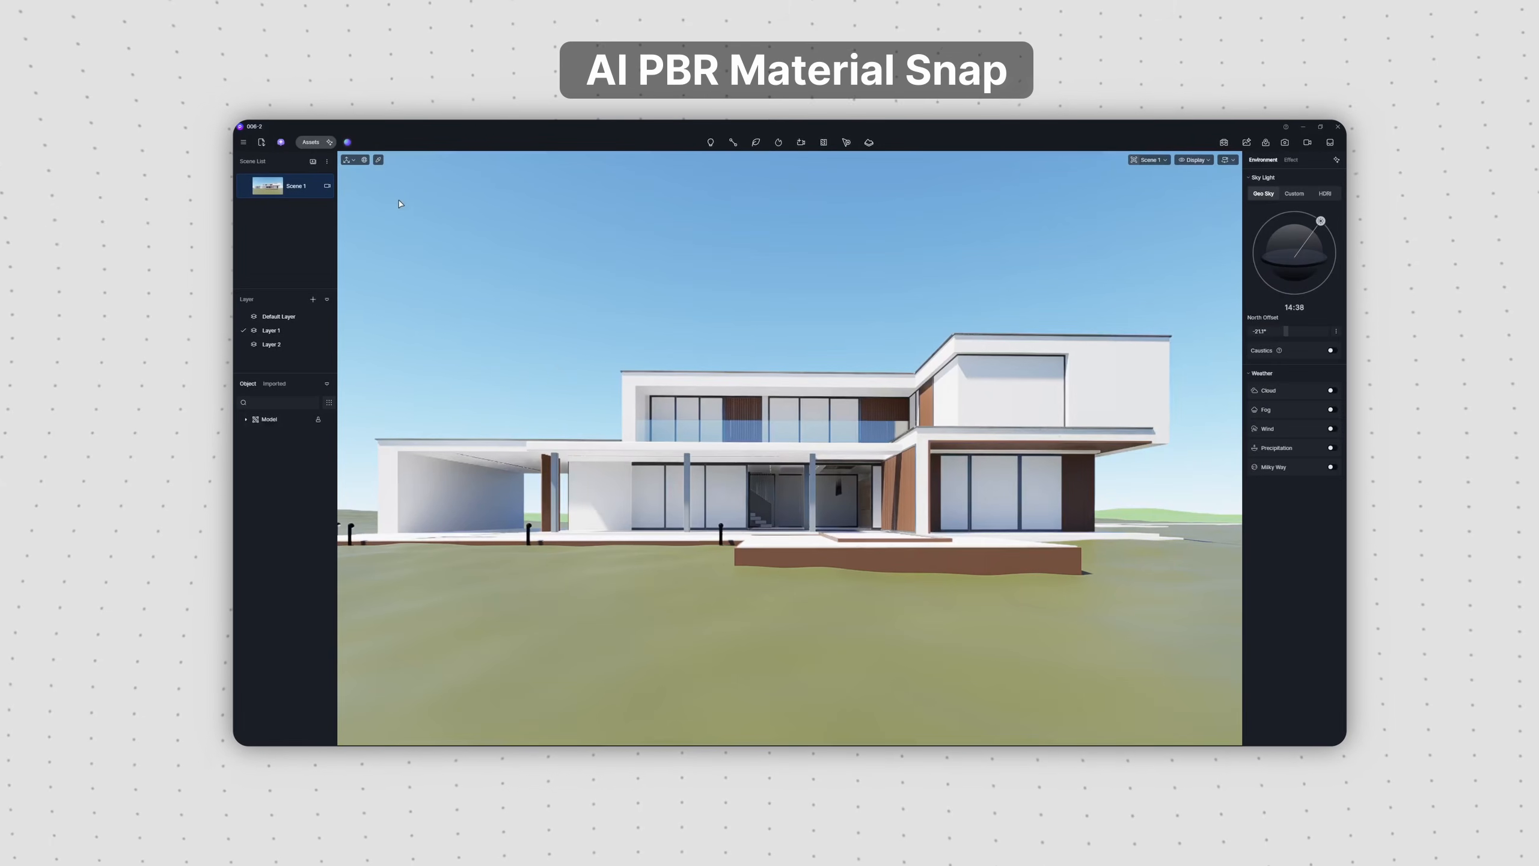
Step: Open AI Material Snap from the material assets to examine how PBR materials are generated from an image
{"action": "left_click", "coordinate": [309, 143]}
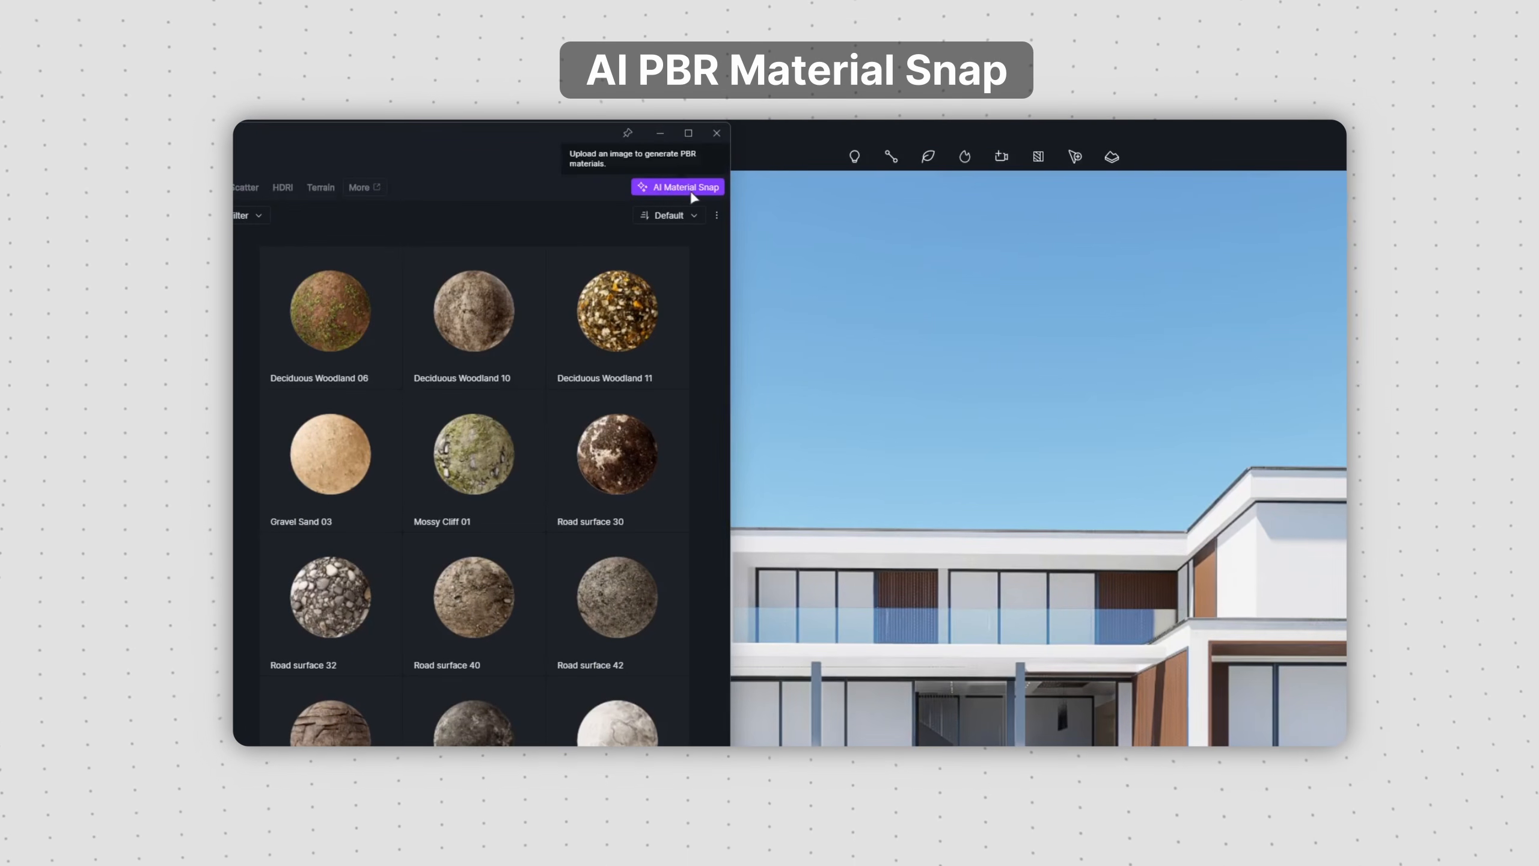
{"action": "left_click", "coordinate": [690, 189]}
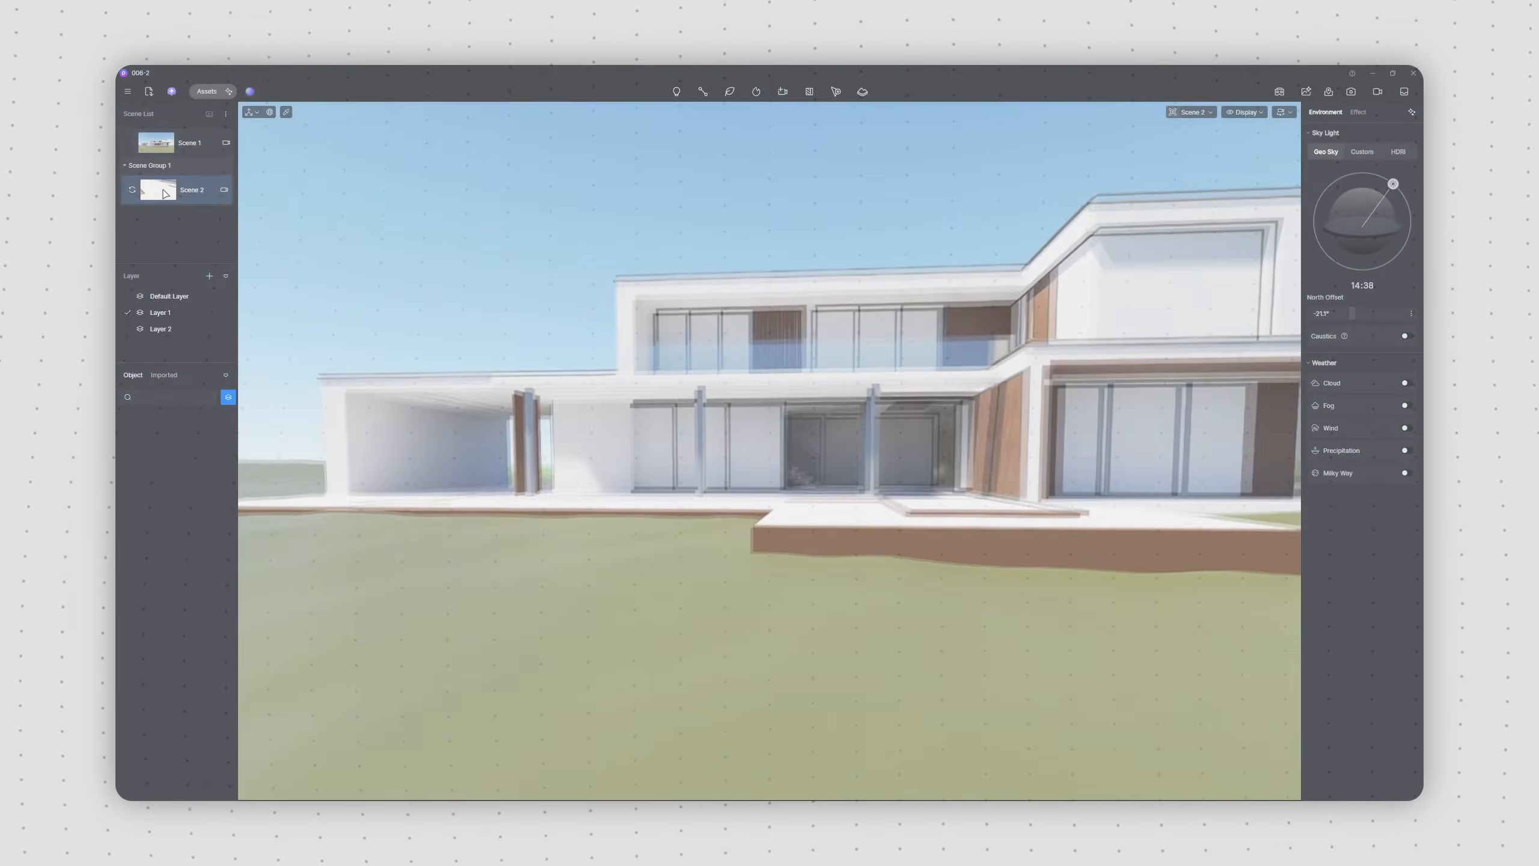
Step: Recall Scene 2 and pick the white terrace floor's material, keeping the Custom material template
{"action": "left_click", "coordinate": [165, 193]}
{"action": "key", "text": "i"}
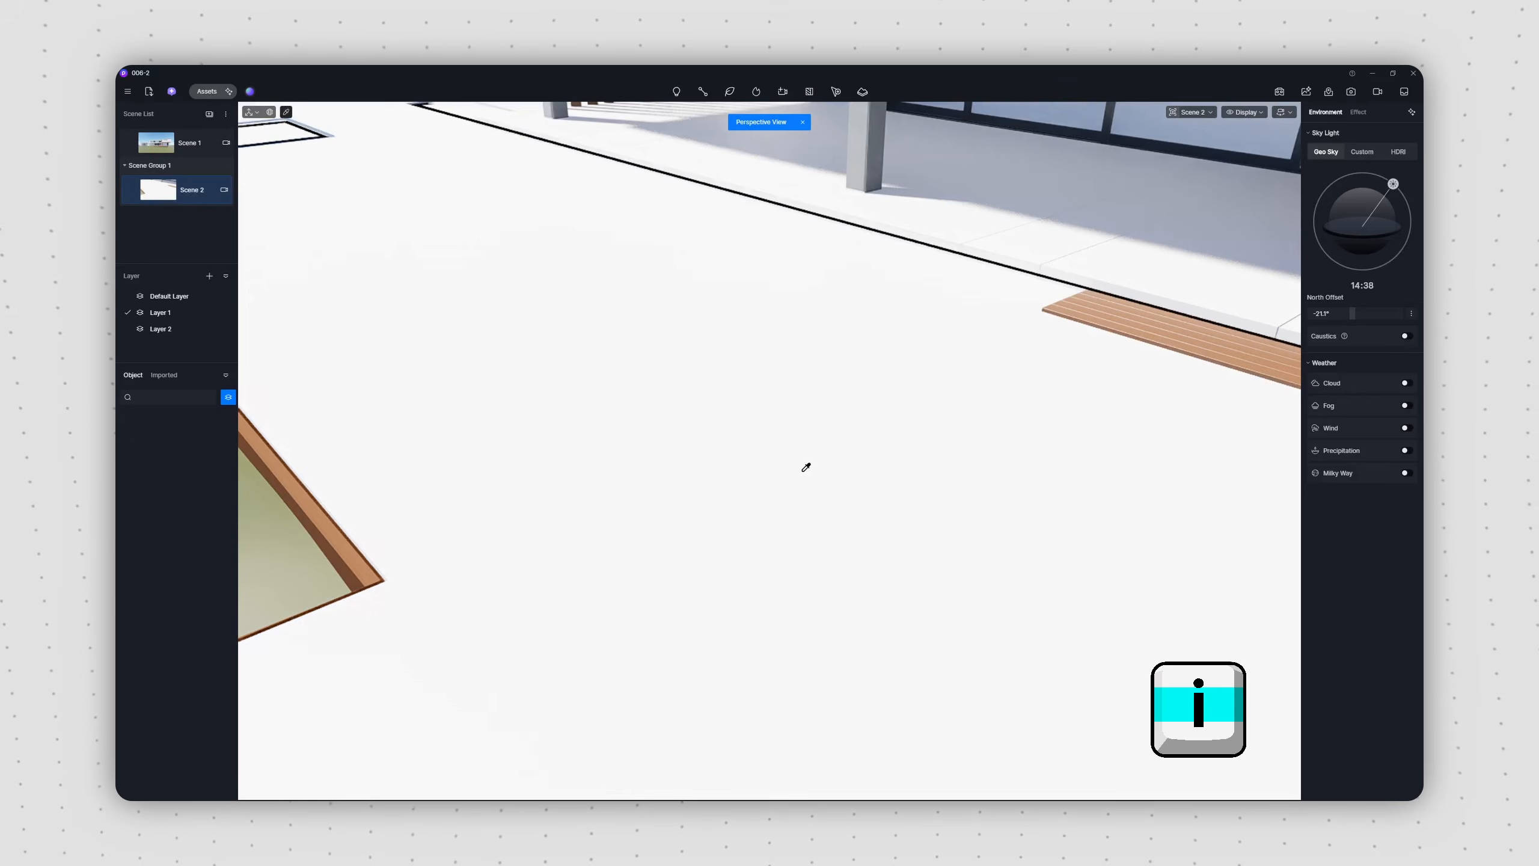
{"action": "left_click", "coordinate": [811, 468]}
{"action": "left_click", "coordinate": [1406, 184]}
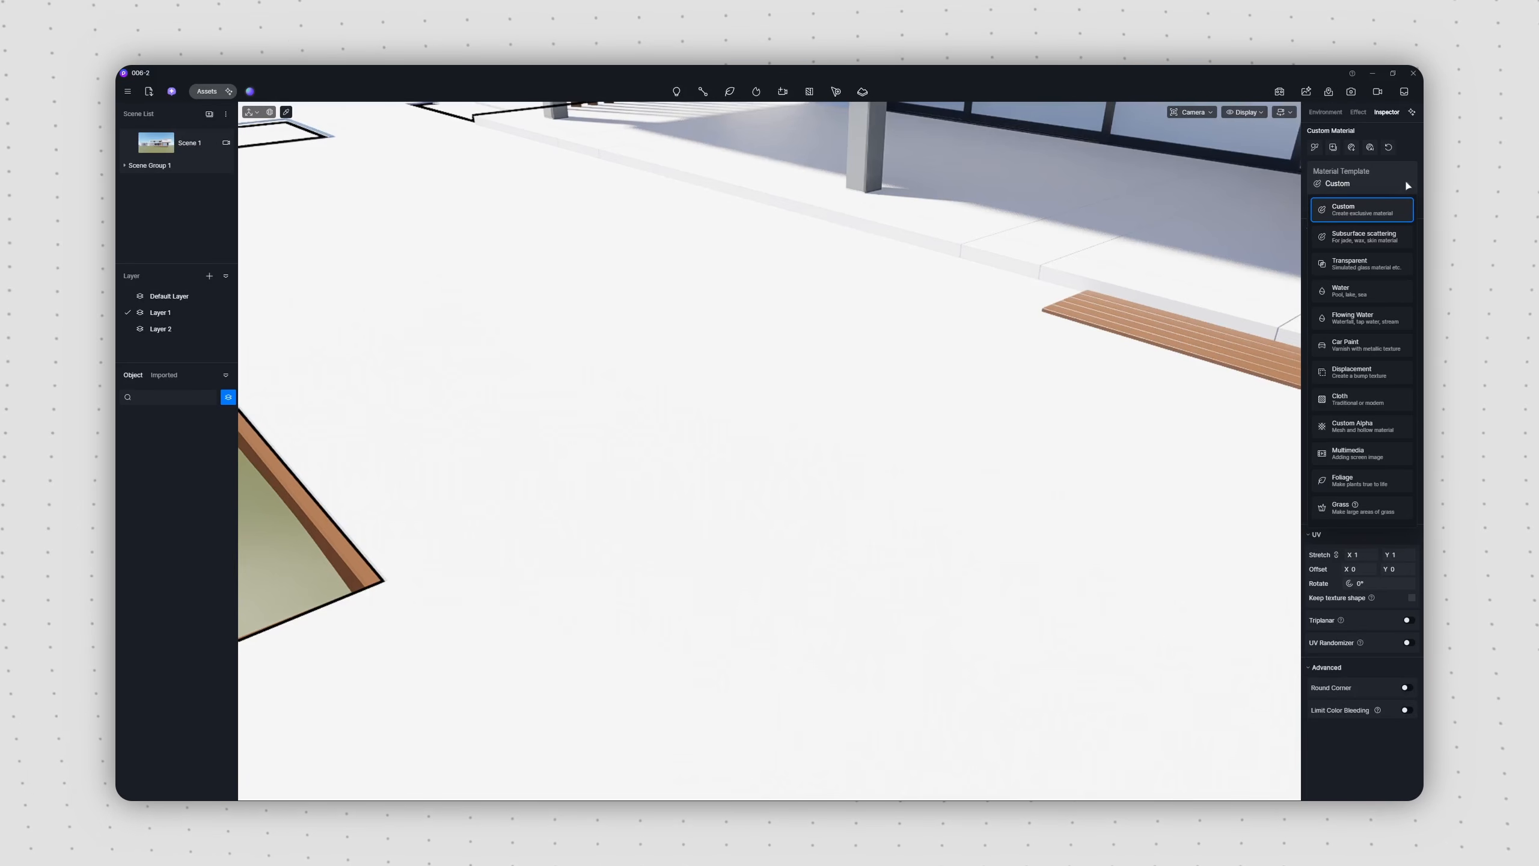
{"action": "left_click", "coordinate": [1407, 207]}
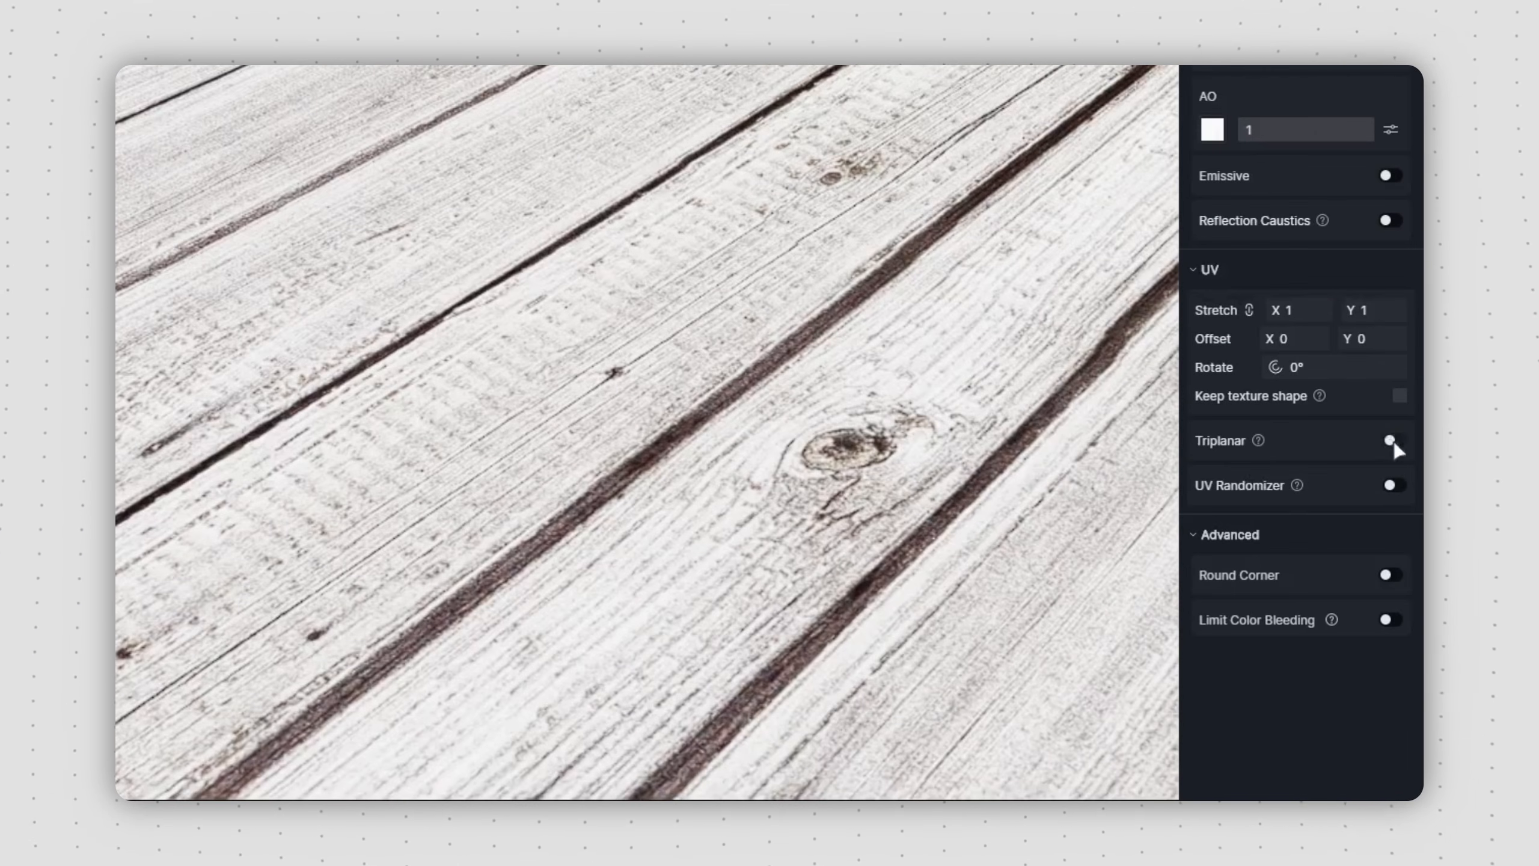
Step: Enable Triplanar mapping on the terrace's wood plank material and rotate its texture by 90°
{"action": "left_click", "coordinate": [1392, 440]}
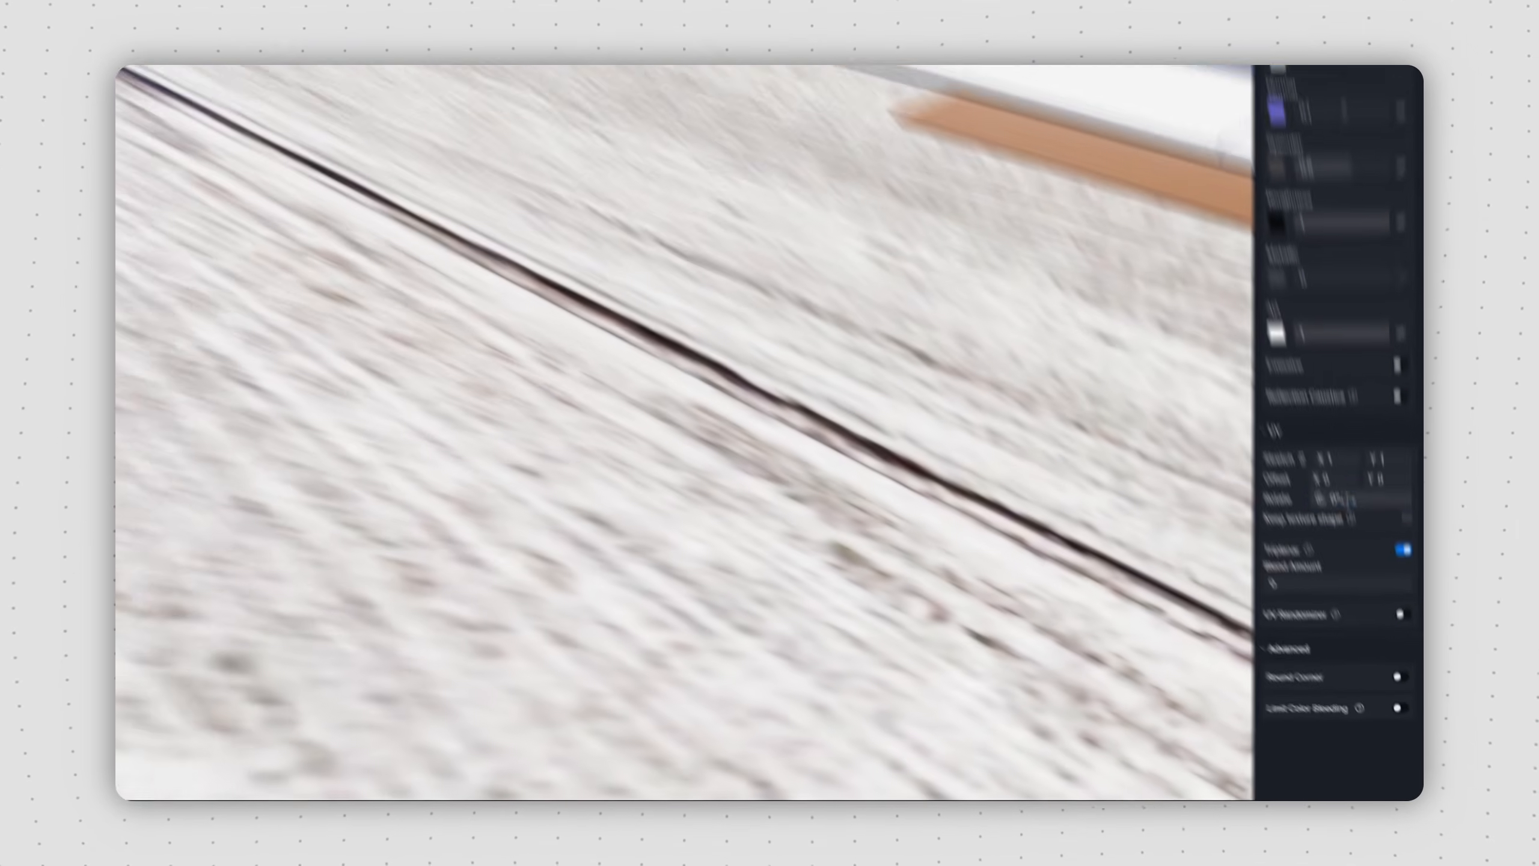
{"action": "left_click", "coordinate": [1318, 368]}
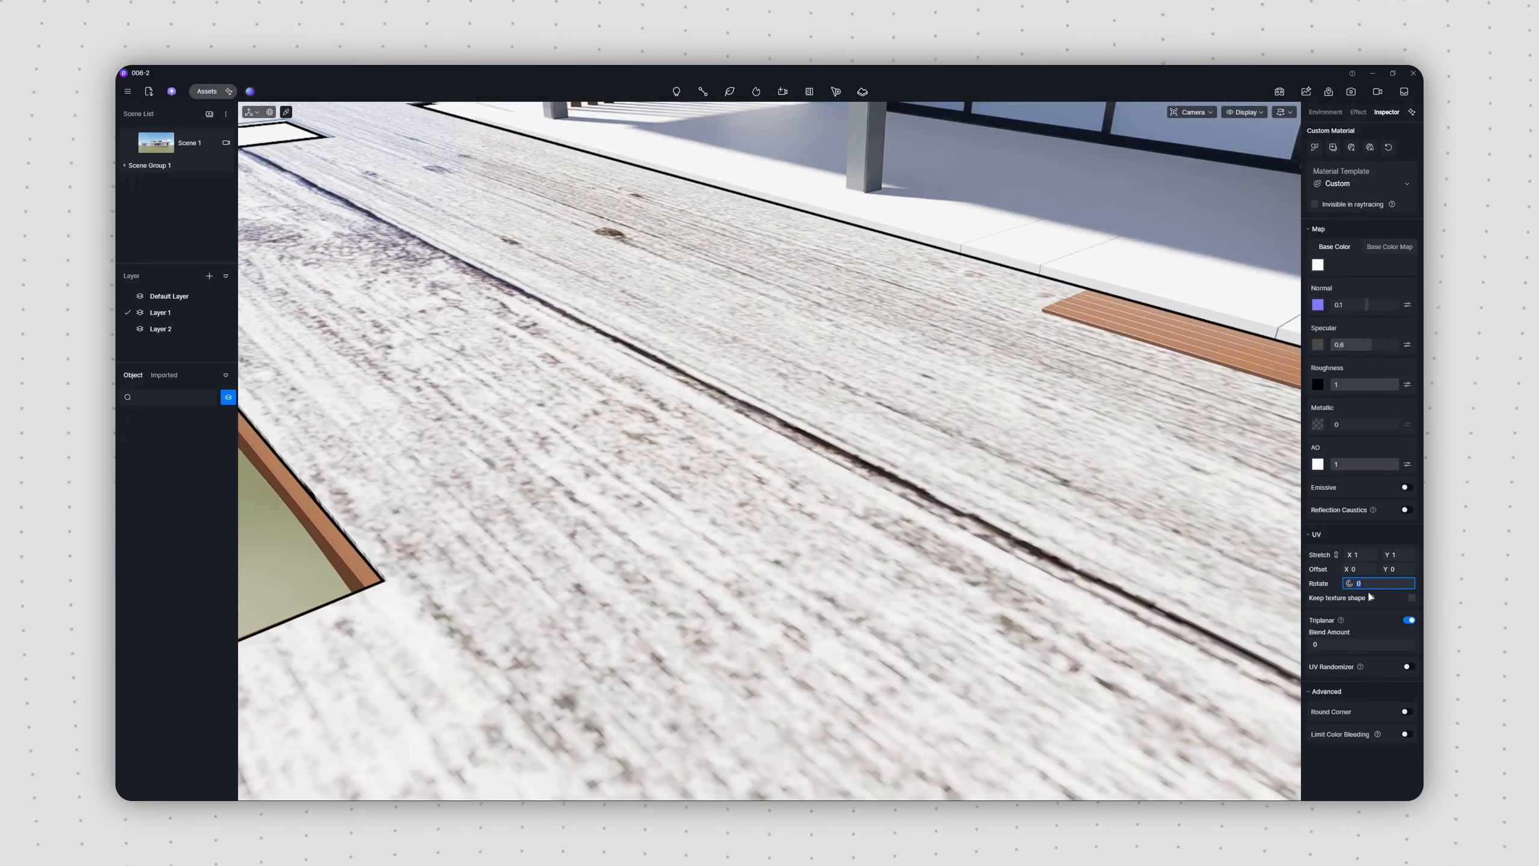
{"action": "type", "text": "90"}
{"action": "key", "text": "Return"}
Step: Set the wood plank texture's UV stretch to X 30 and Y 25, with the two axes unlinked
{"action": "left_click", "coordinate": [1359, 559]}
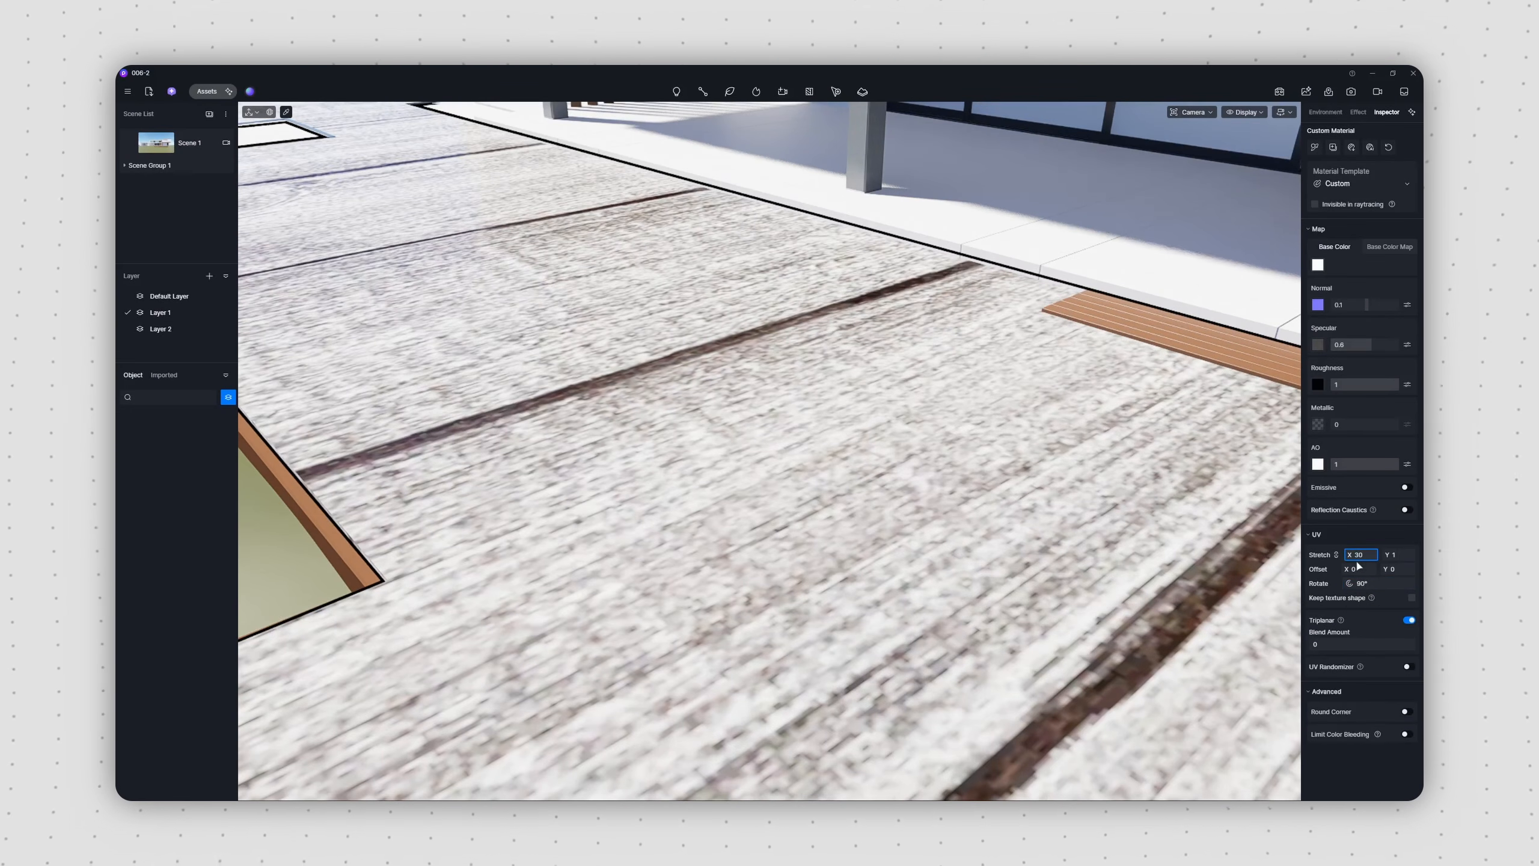
{"action": "key", "text": "Return"}
{"action": "left_click", "coordinate": [1336, 556]}
{"action": "left_click", "coordinate": [1396, 556]}
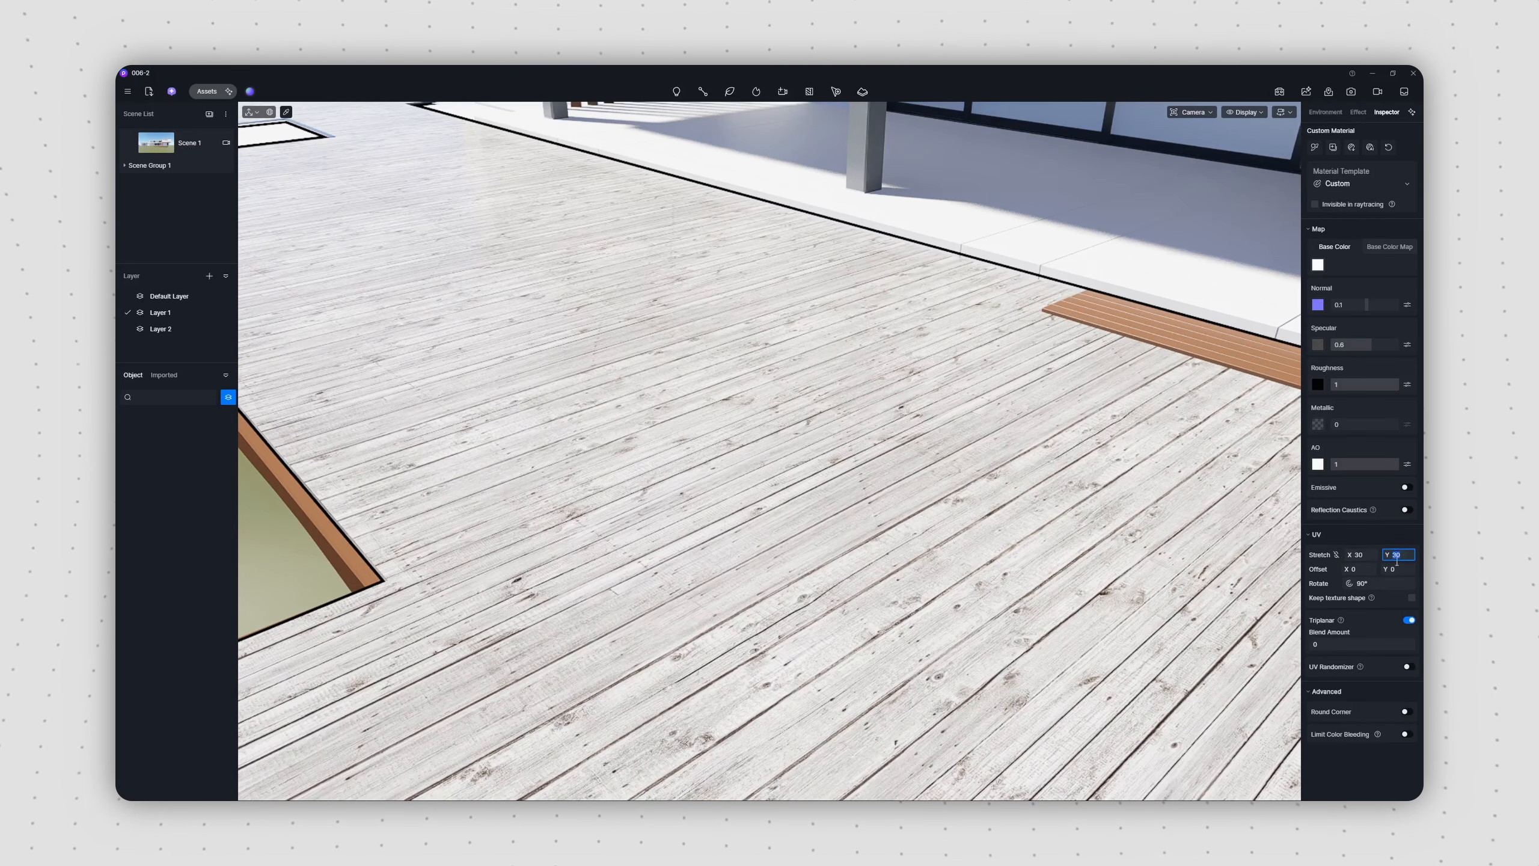
{"action": "type", "text": "25"}
{"action": "key", "text": "Return"}
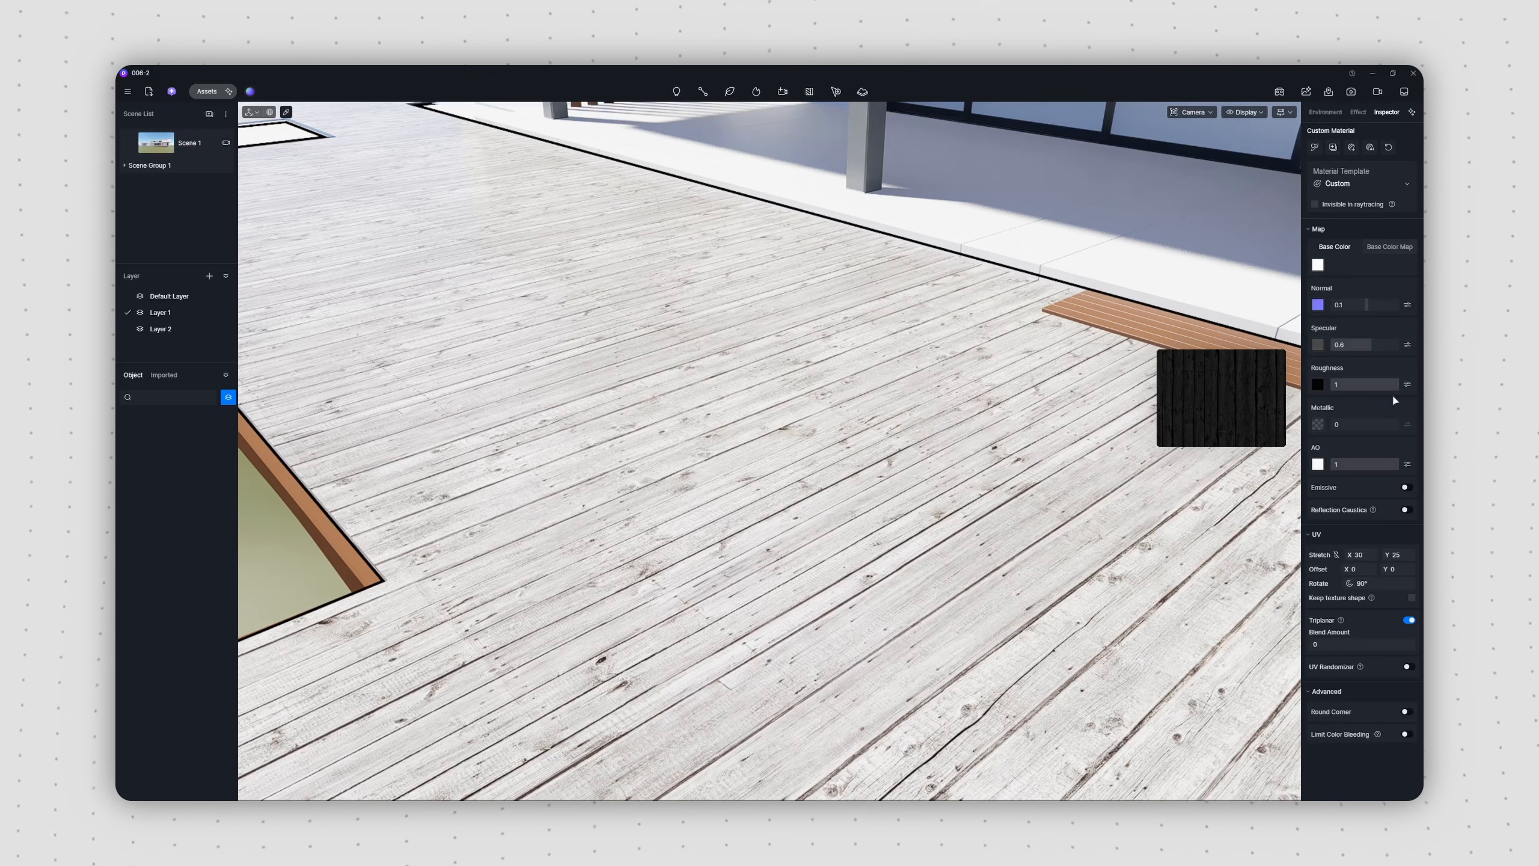
Step: Invert the deck material's roughness map, then set Roughness to 0.54 and Specular to 0.9
{"action": "left_click", "coordinate": [1407, 384]}
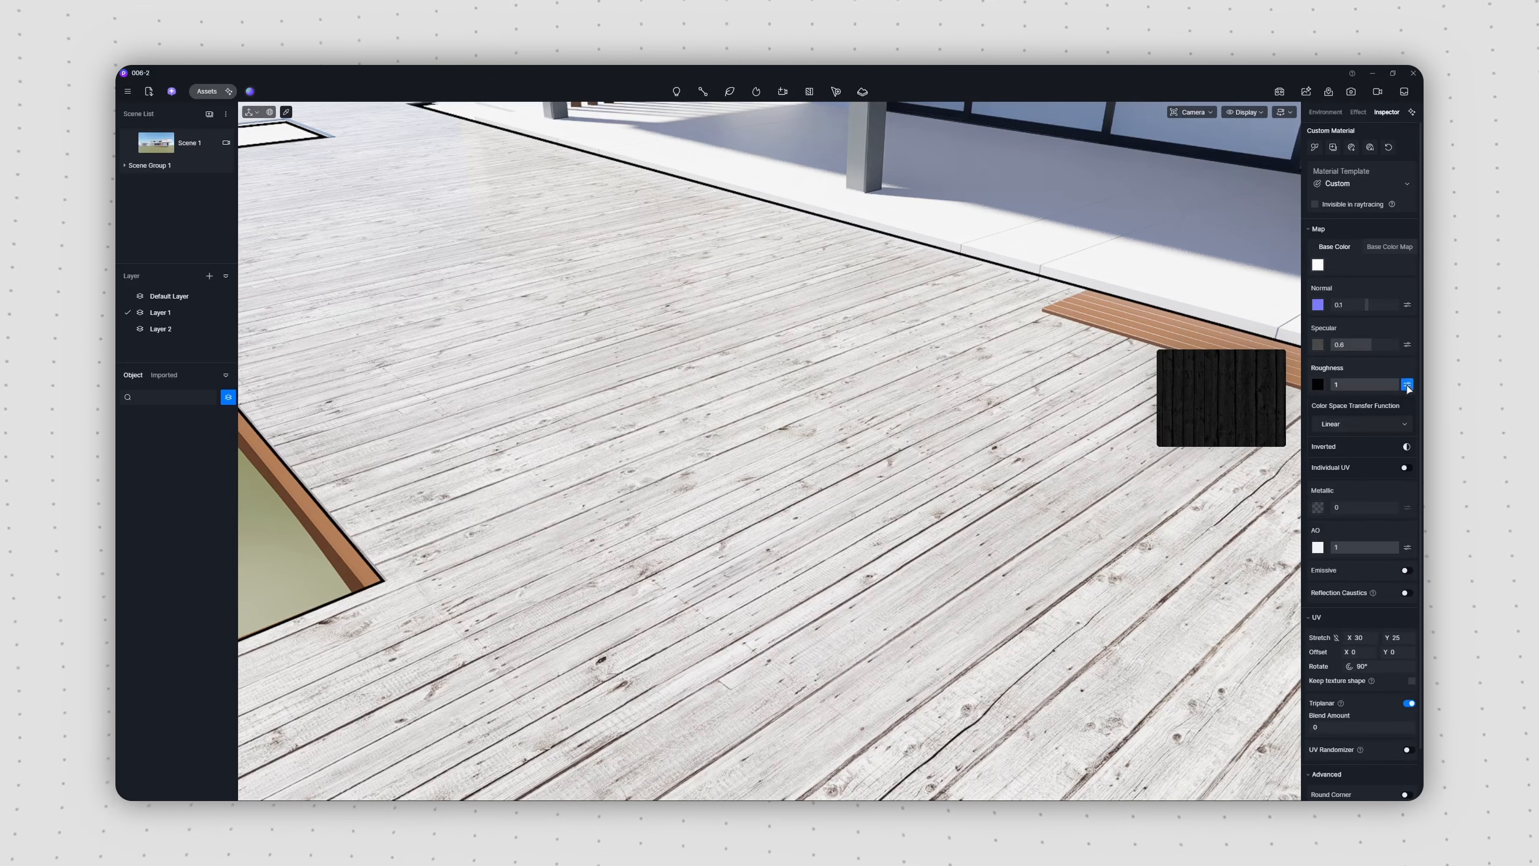
{"action": "left_click", "coordinate": [1406, 447]}
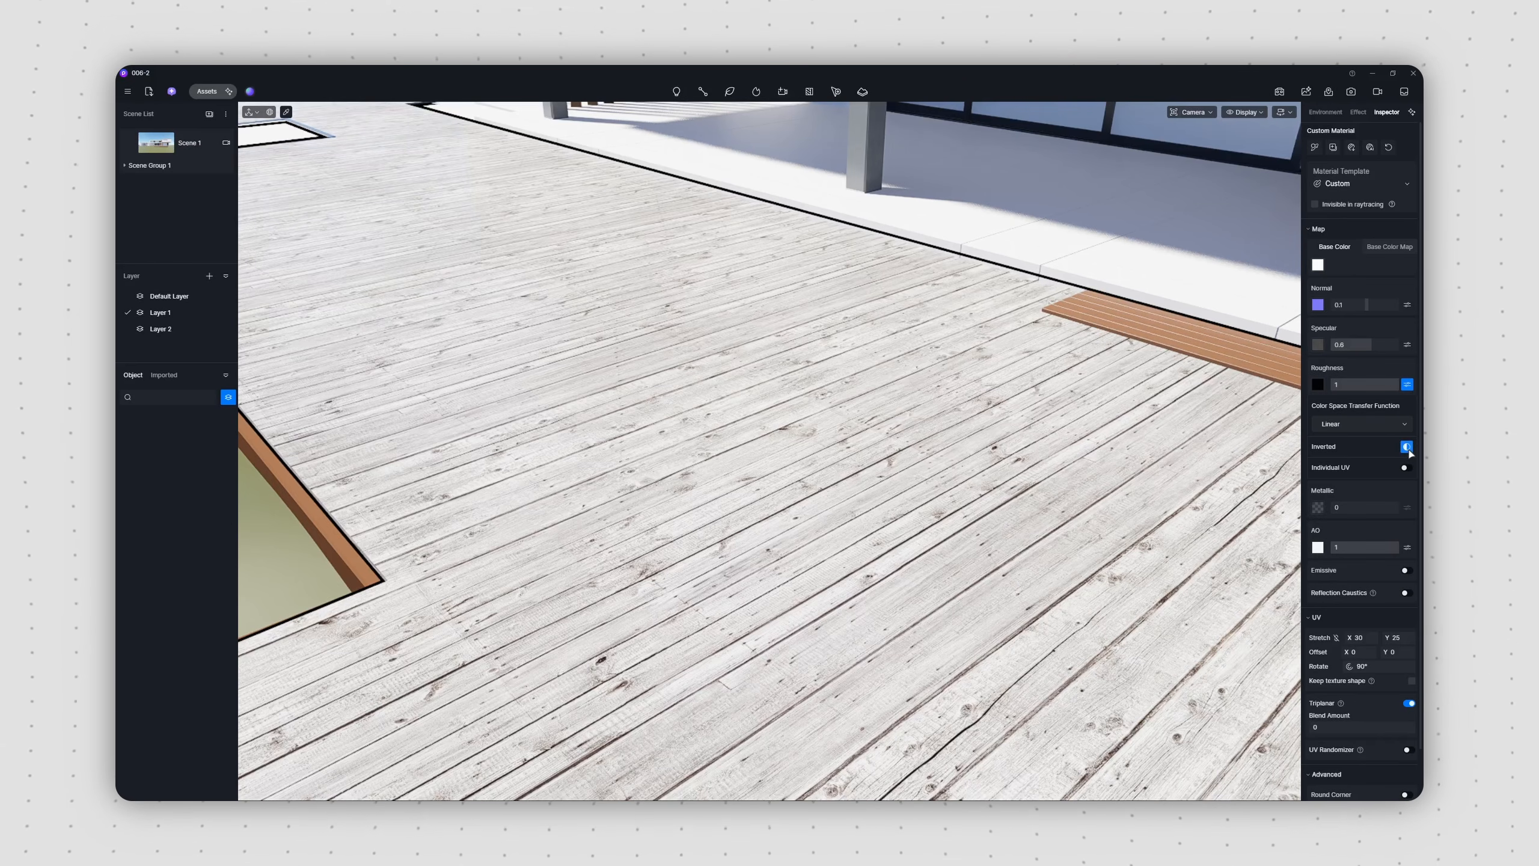
{"action": "left_click", "coordinate": [1407, 385]}
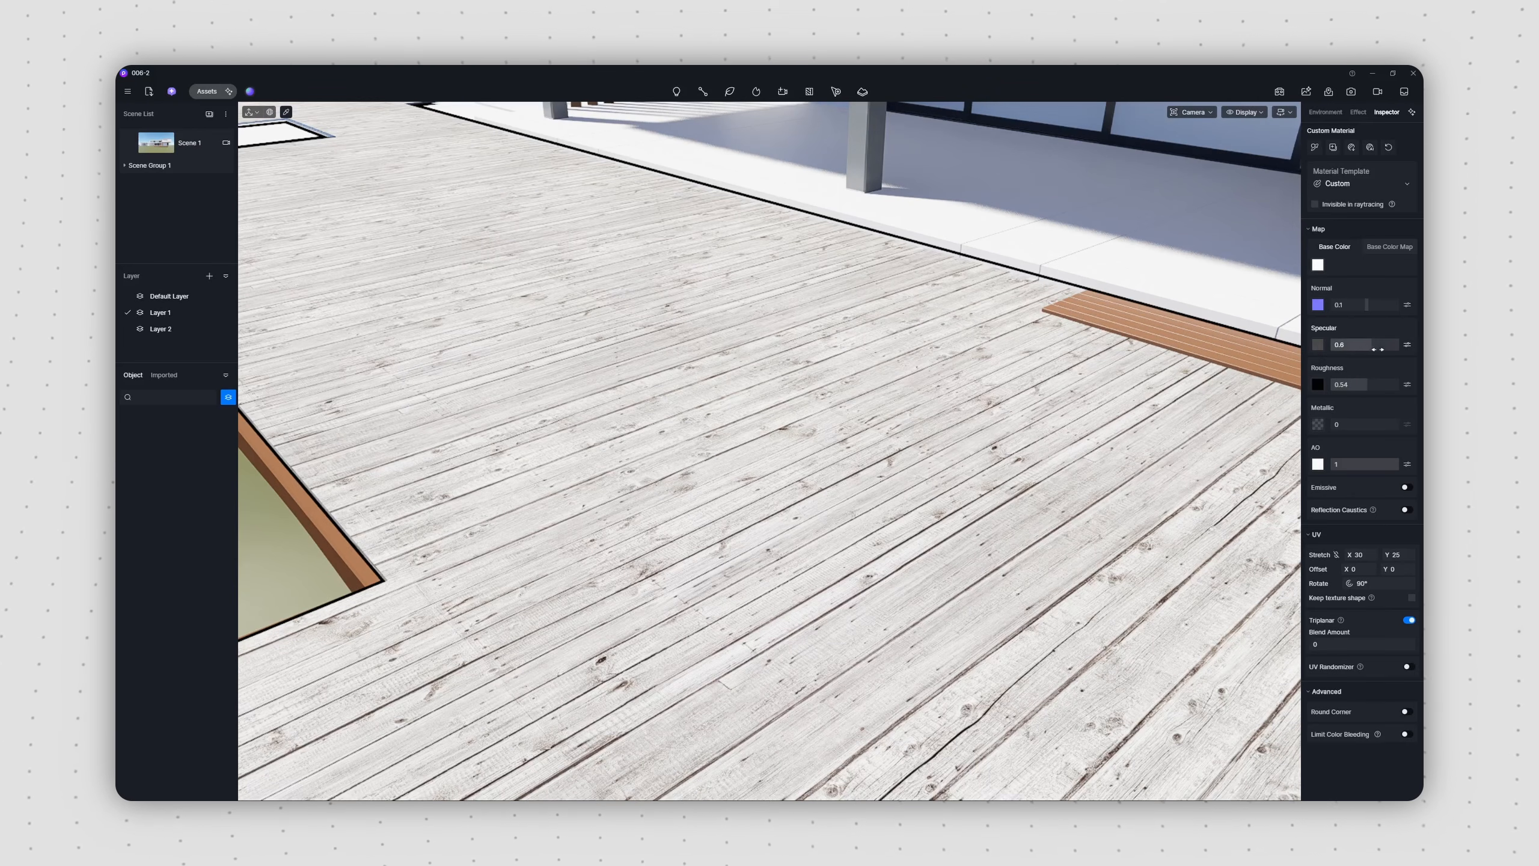
{"action": "left_click_drag", "start_coordinate": [1371, 349], "coordinate": [1373, 349]}
Step: Darken the deck material's base color to grey and lower its AO to 0.5
{"action": "left_click", "coordinate": [1318, 266]}
{"action": "left_click_drag", "start_coordinate": [1244, 366], "coordinate": [1223, 365]}
{"action": "left_click", "coordinate": [1268, 240]}
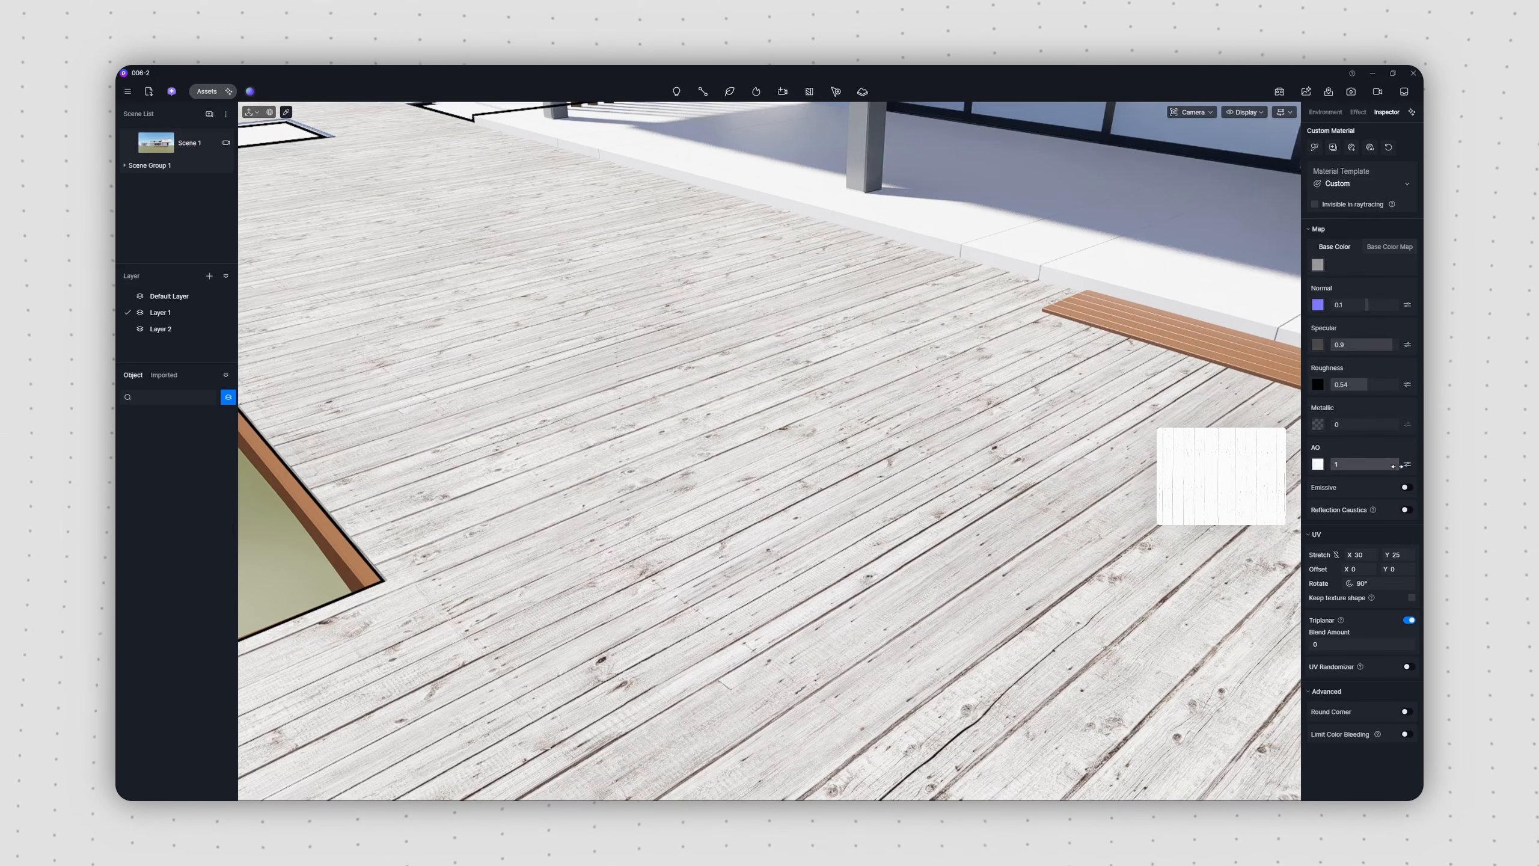
{"action": "left_click_drag", "start_coordinate": [1394, 466], "coordinate": [1364, 466]}
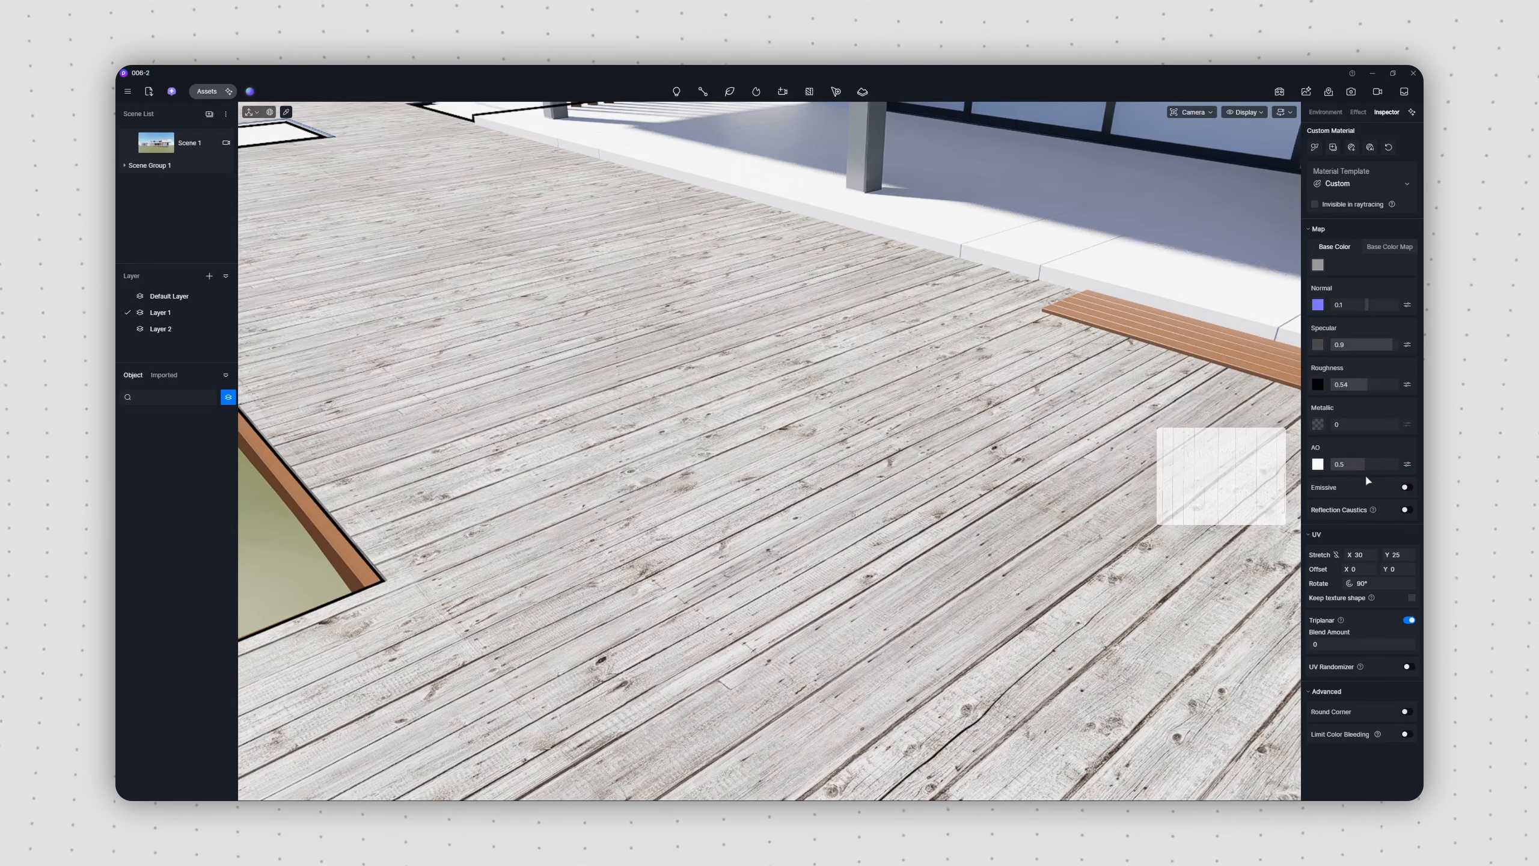
{"action": "key", "text": "Escape"}
{"action": "scroll", "coordinate": [787, 479], "scroll_direction": "up", "scroll_amount": 4}
{"action": "right_click_drag", "start_coordinate": [655, 460], "coordinate": [753, 478]}
{"action": "mouse_move", "coordinate": [754, 478]}
{"action": "middle_mouse_down"}
{"action": "mouse_move", "coordinate": [685, 440]}
{"action": "mouse_move", "coordinate": [753, 478]}
{"action": "middle_mouse_up"}
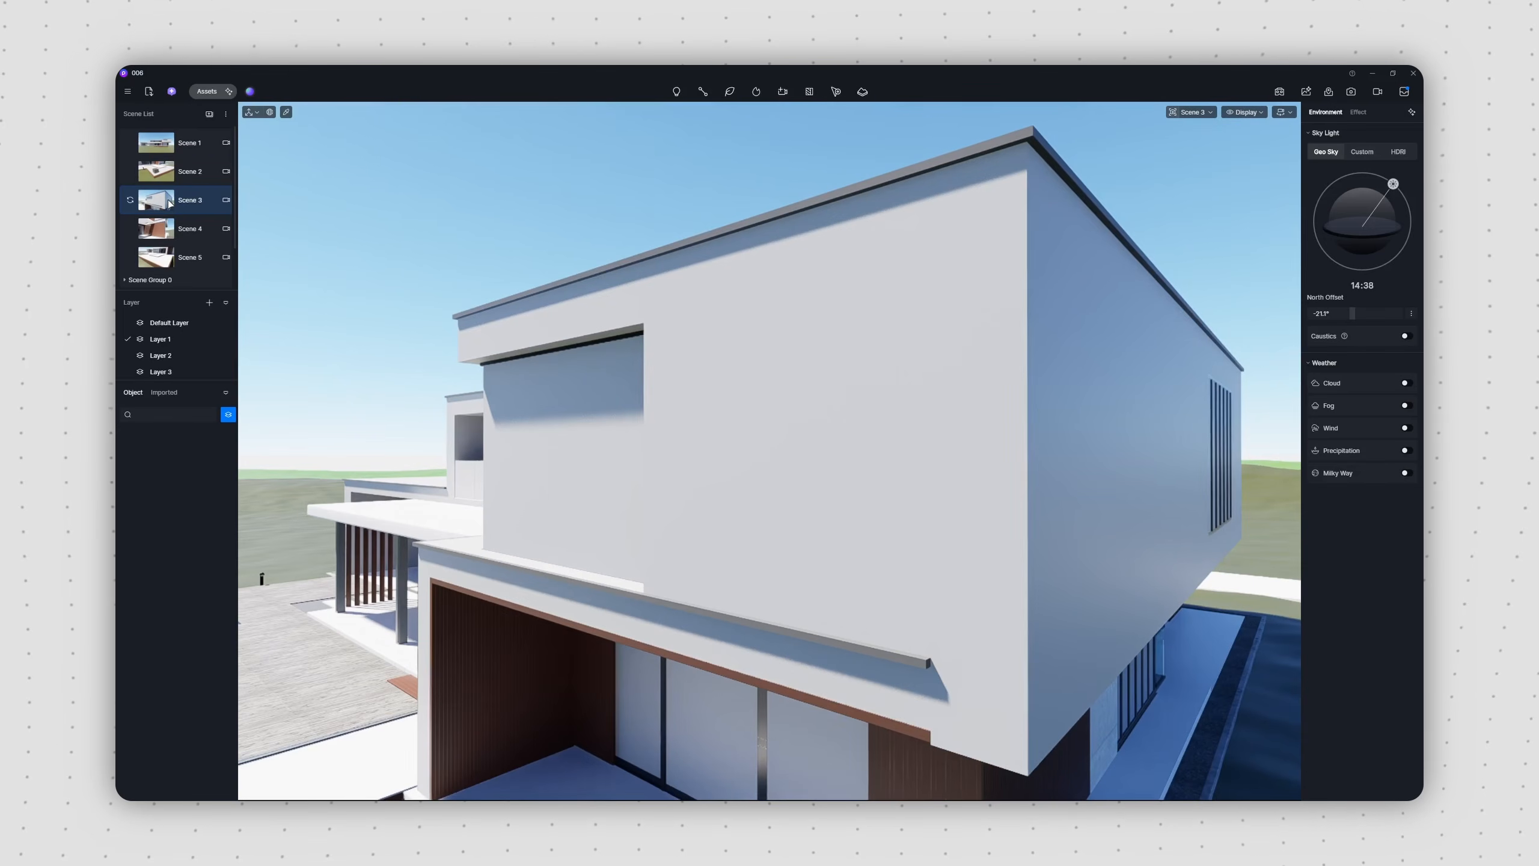
Step: Pick the upper-floor wall's material in Scene 3 and batch import concrete PBR textures for it
{"action": "key", "text": "i"}
{"action": "left_click", "coordinate": [941, 426]}
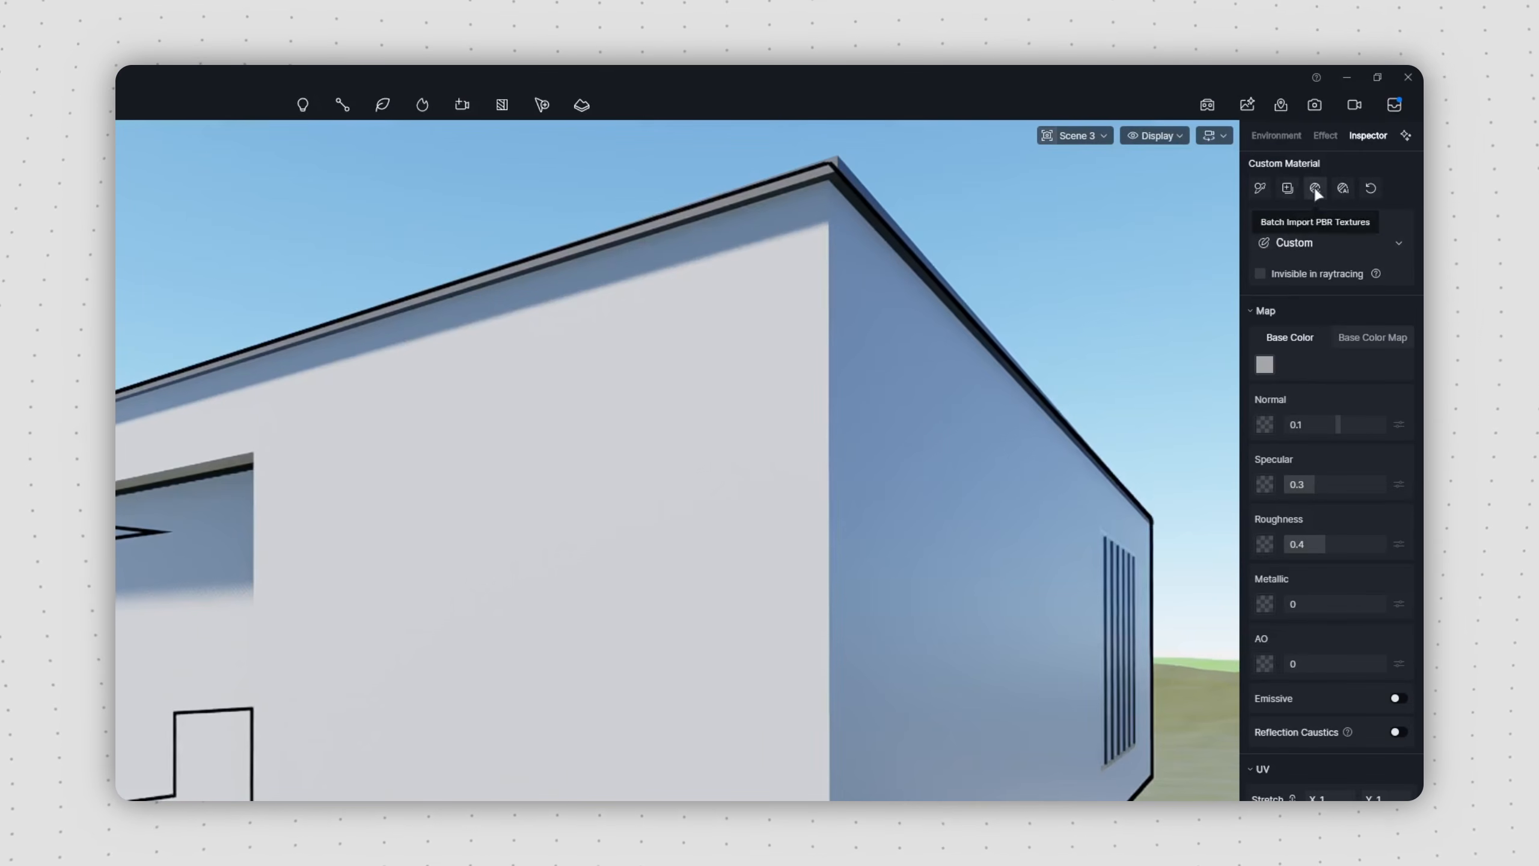
{"action": "left_click", "coordinate": [1351, 148]}
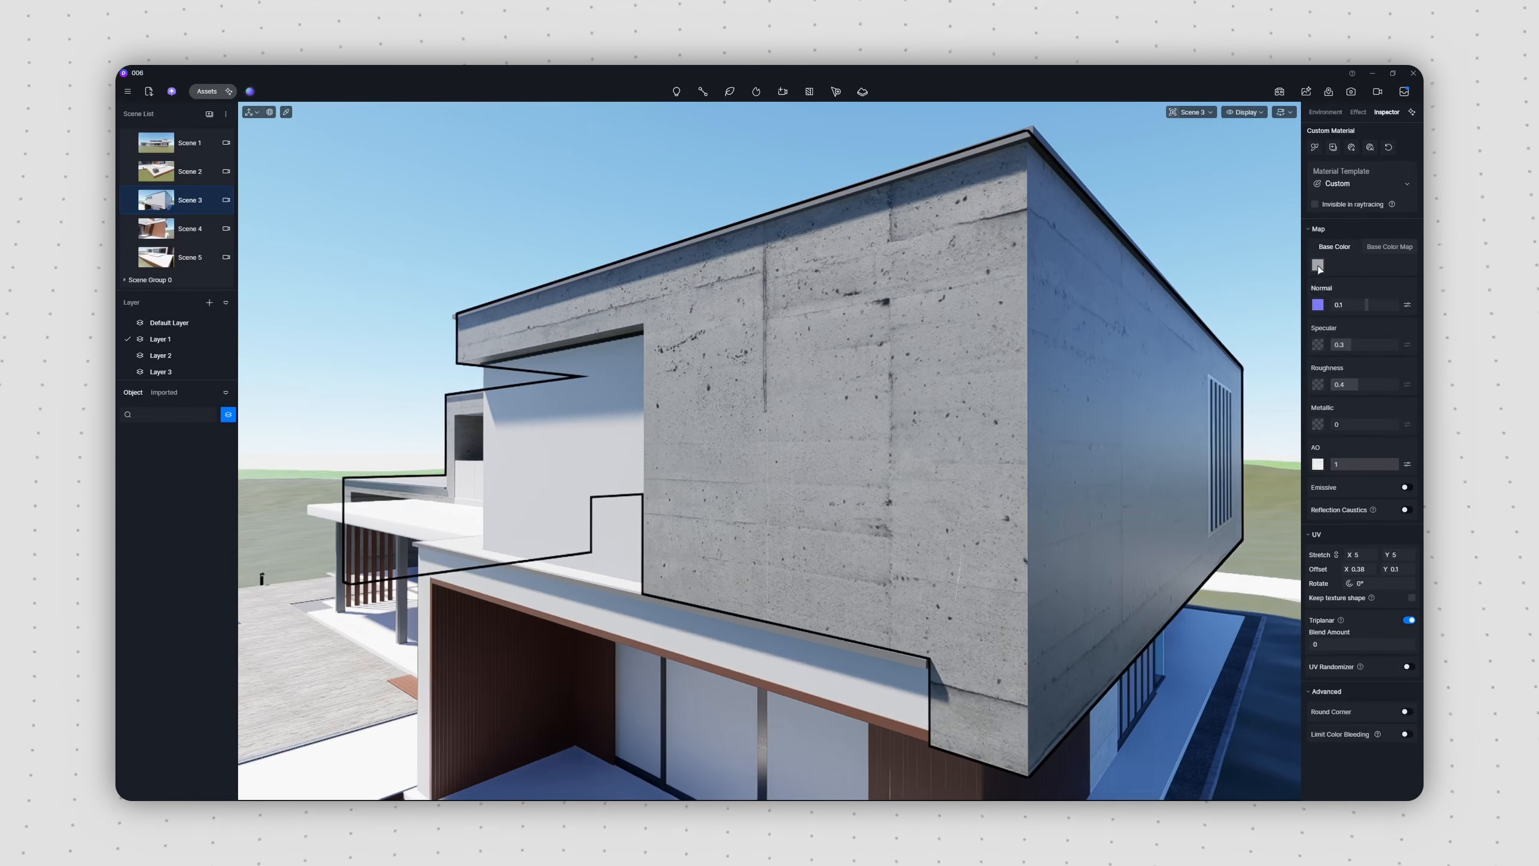
Step: Brighten the upper wall's concrete material by raising its base color to white
{"action": "left_click", "coordinate": [1317, 264]}
{"action": "left_click_drag", "start_coordinate": [1242, 342], "coordinate": [1268, 343]}
{"action": "left_click", "coordinate": [1357, 394]}
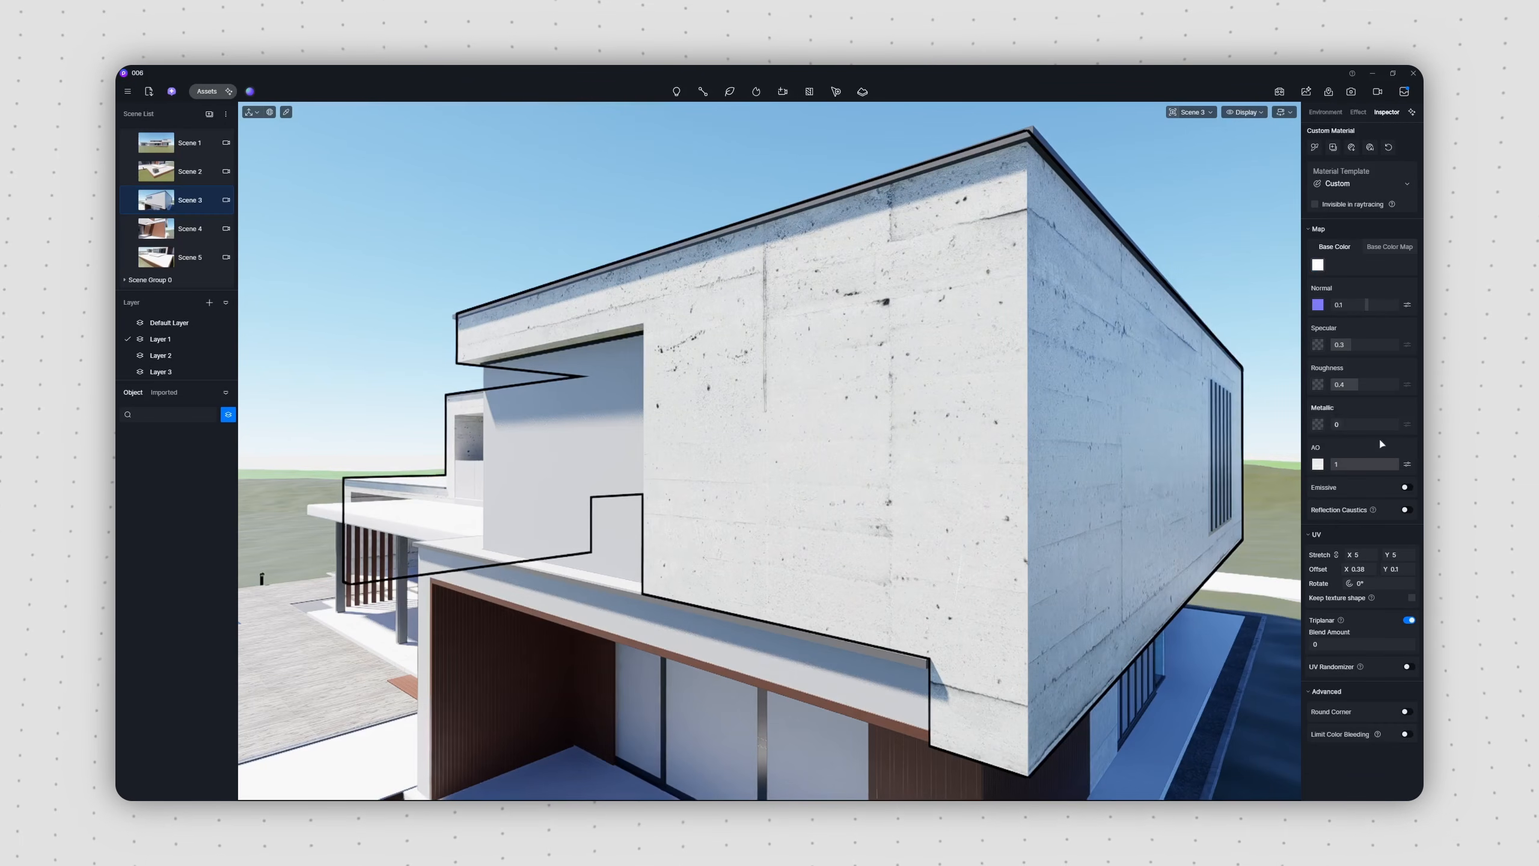
Step: Set the concrete material's AO to 0.4 and Roughness to 0.76, and enable Round Corner
{"action": "left_click_drag", "start_coordinate": [1395, 464], "coordinate": [1358, 464]}
{"action": "left_click", "coordinate": [1318, 387]}
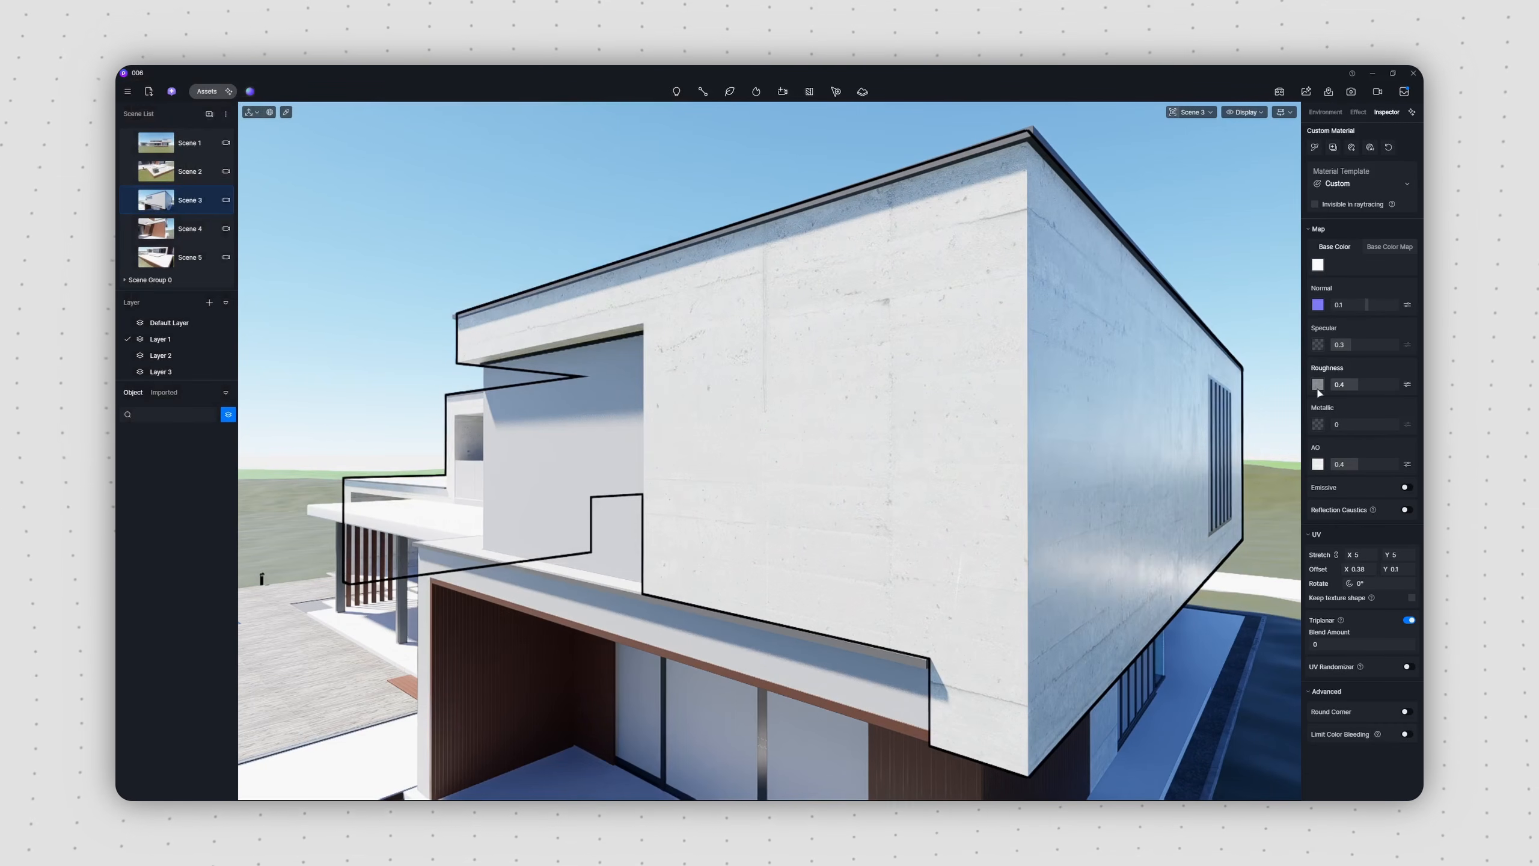
{"action": "left_click_drag", "start_coordinate": [1355, 384], "coordinate": [1384, 385]}
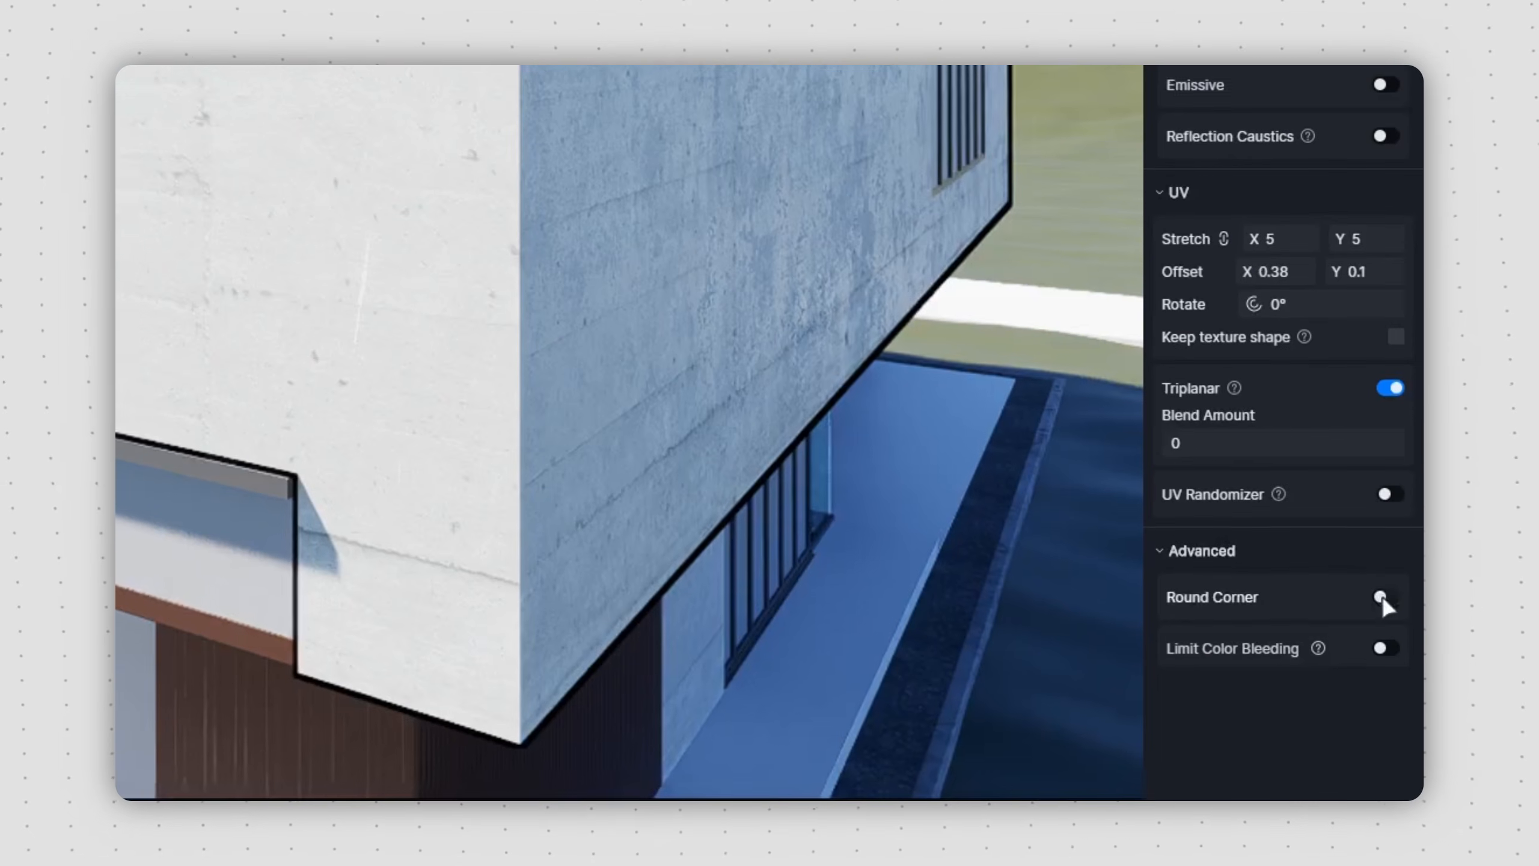
{"action": "left_click", "coordinate": [1381, 596]}
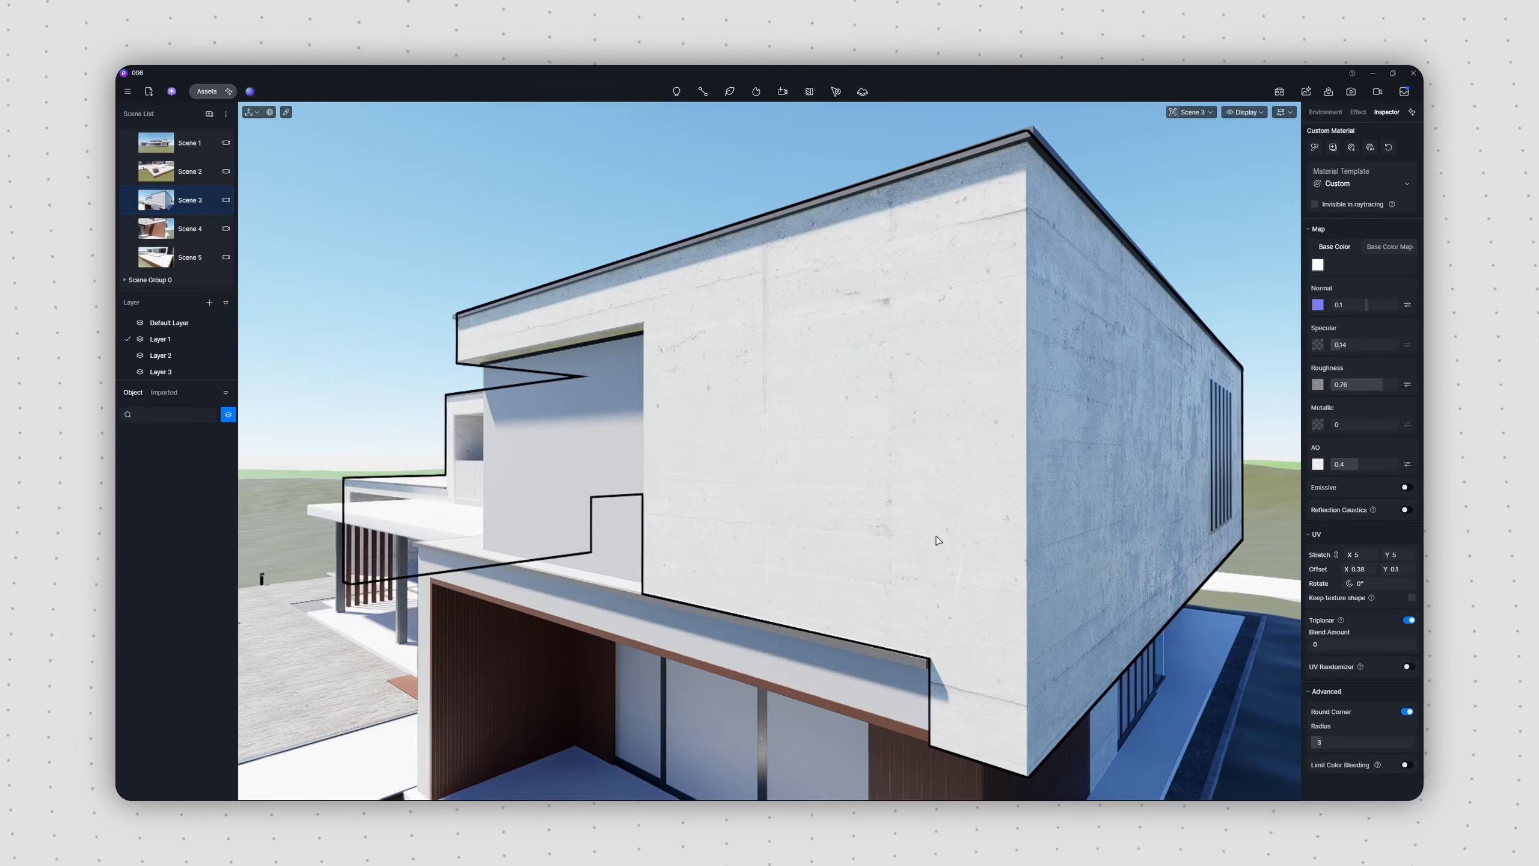
{"action": "key", "text": "Escape"}
Step: Apply the upper wall's concrete material to the fascia band above the ground-floor opening
{"action": "key", "text": "i"}
{"action": "left_click_drag", "start_coordinate": [908, 551], "coordinate": [880, 673]}
{"action": "left_click", "coordinate": [879, 672]}
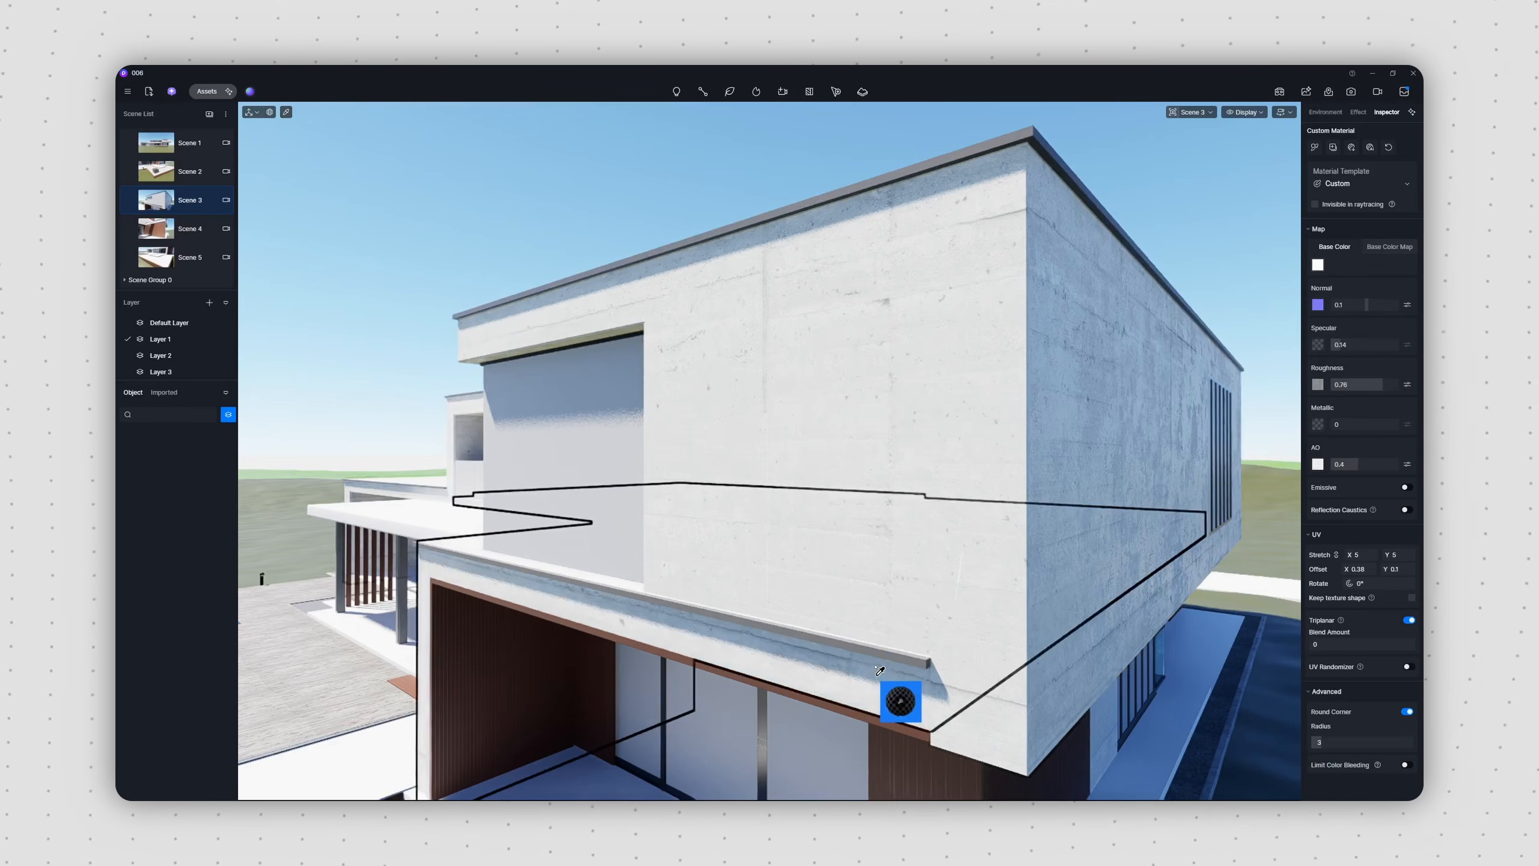
Step: Apply an independent copy of the concrete material to the roof-edge trim and darken its base color to dark grey
{"action": "left_click", "coordinate": [883, 650]}
{"action": "key", "text": "o"}
{"action": "left_click", "coordinate": [882, 648]}
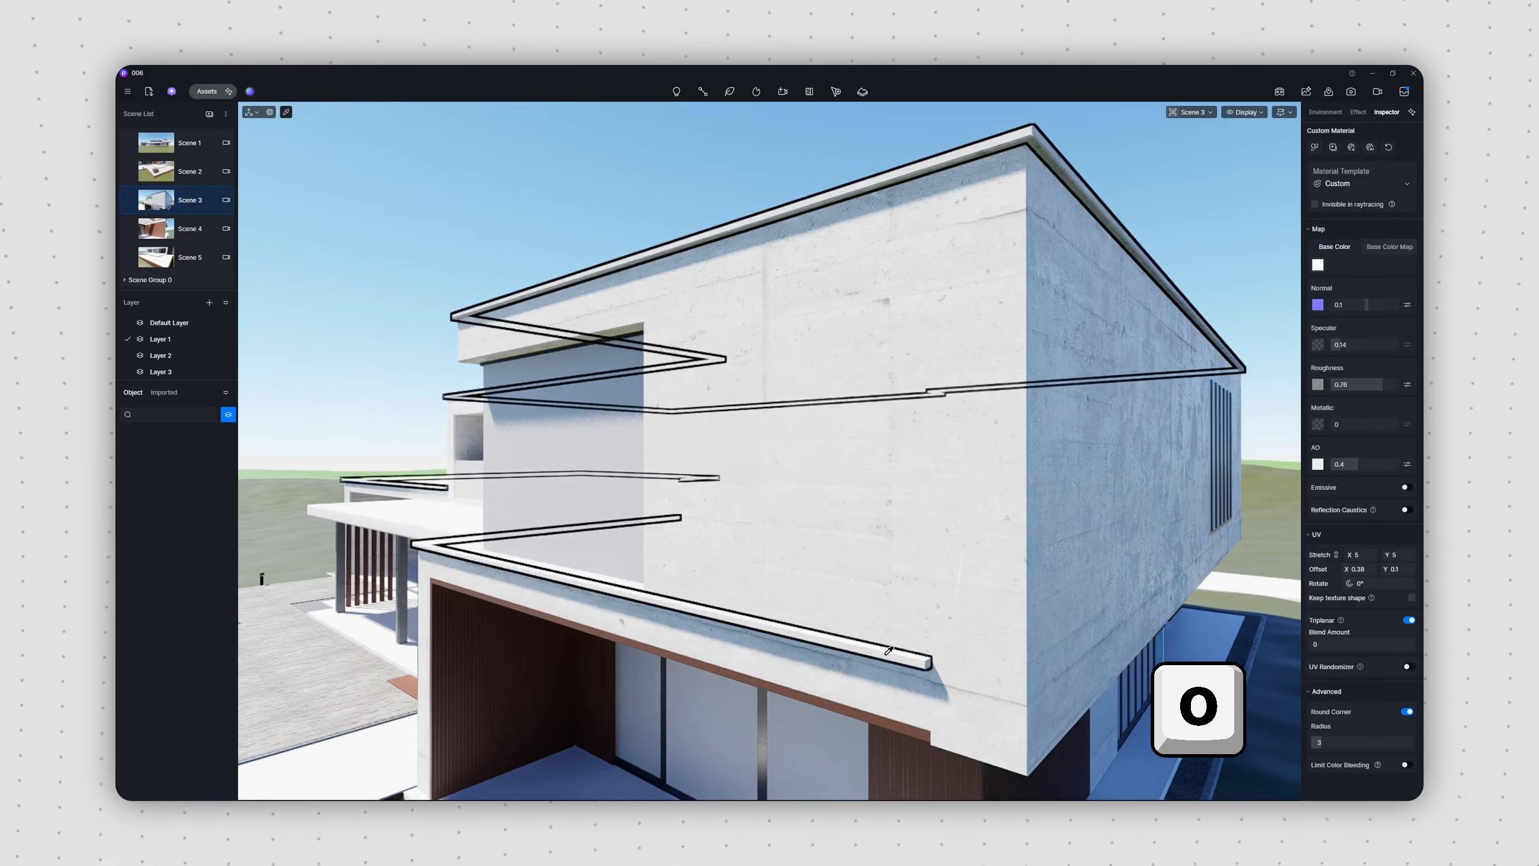
{"action": "left_click", "coordinate": [1318, 264]}
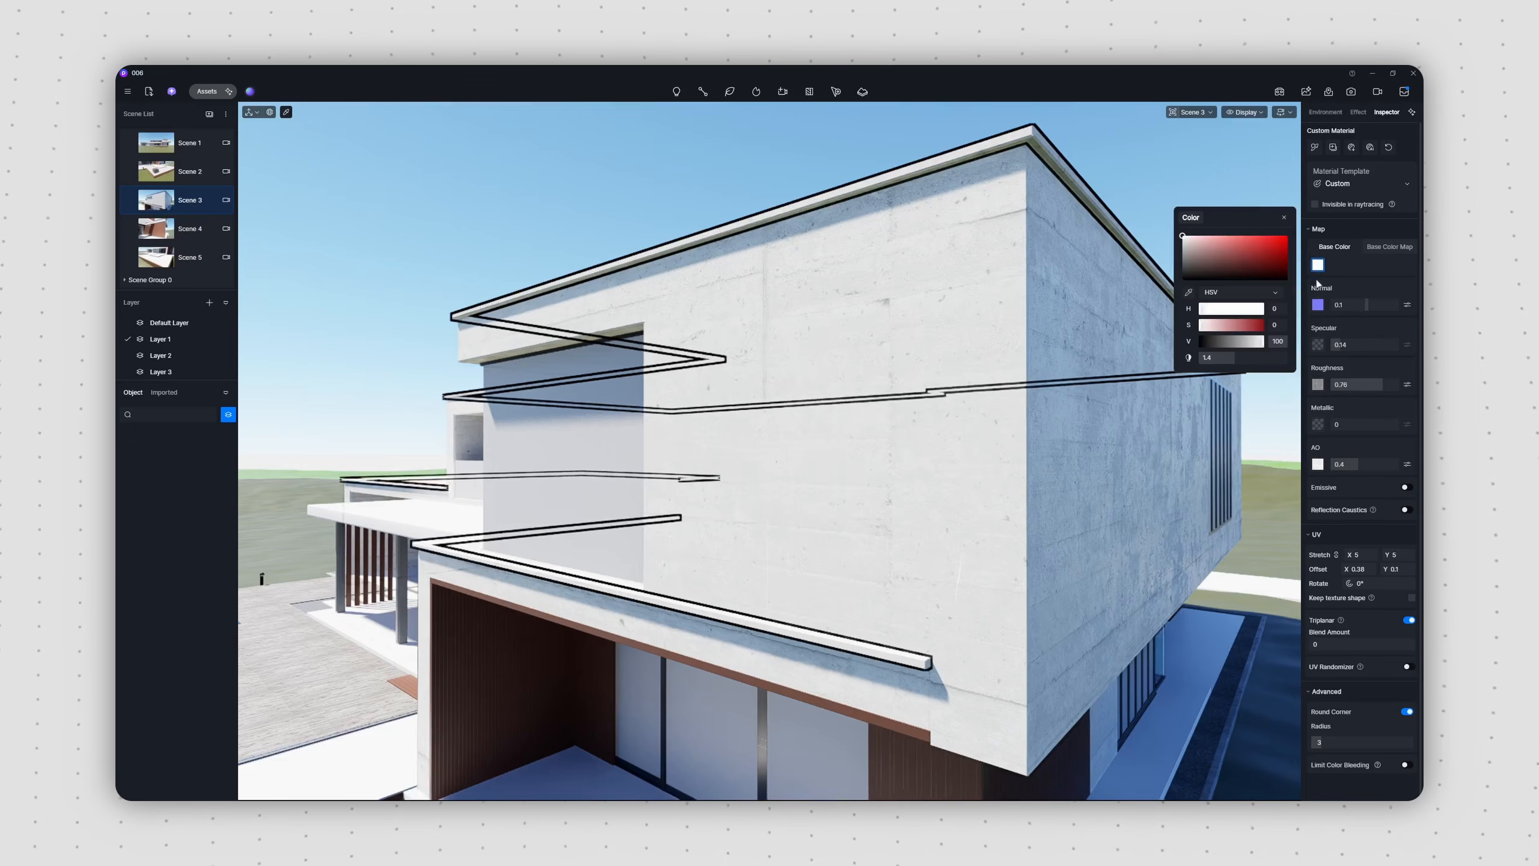
{"action": "mouse_move", "coordinate": [1237, 357]}
{"action": "left_mouse_down"}
{"action": "mouse_move", "coordinate": [1201, 357]}
{"action": "mouse_move", "coordinate": [1248, 342]}
{"action": "mouse_move", "coordinate": [1228, 341]}
{"action": "left_mouse_up"}
{"action": "left_click", "coordinate": [1284, 218]}
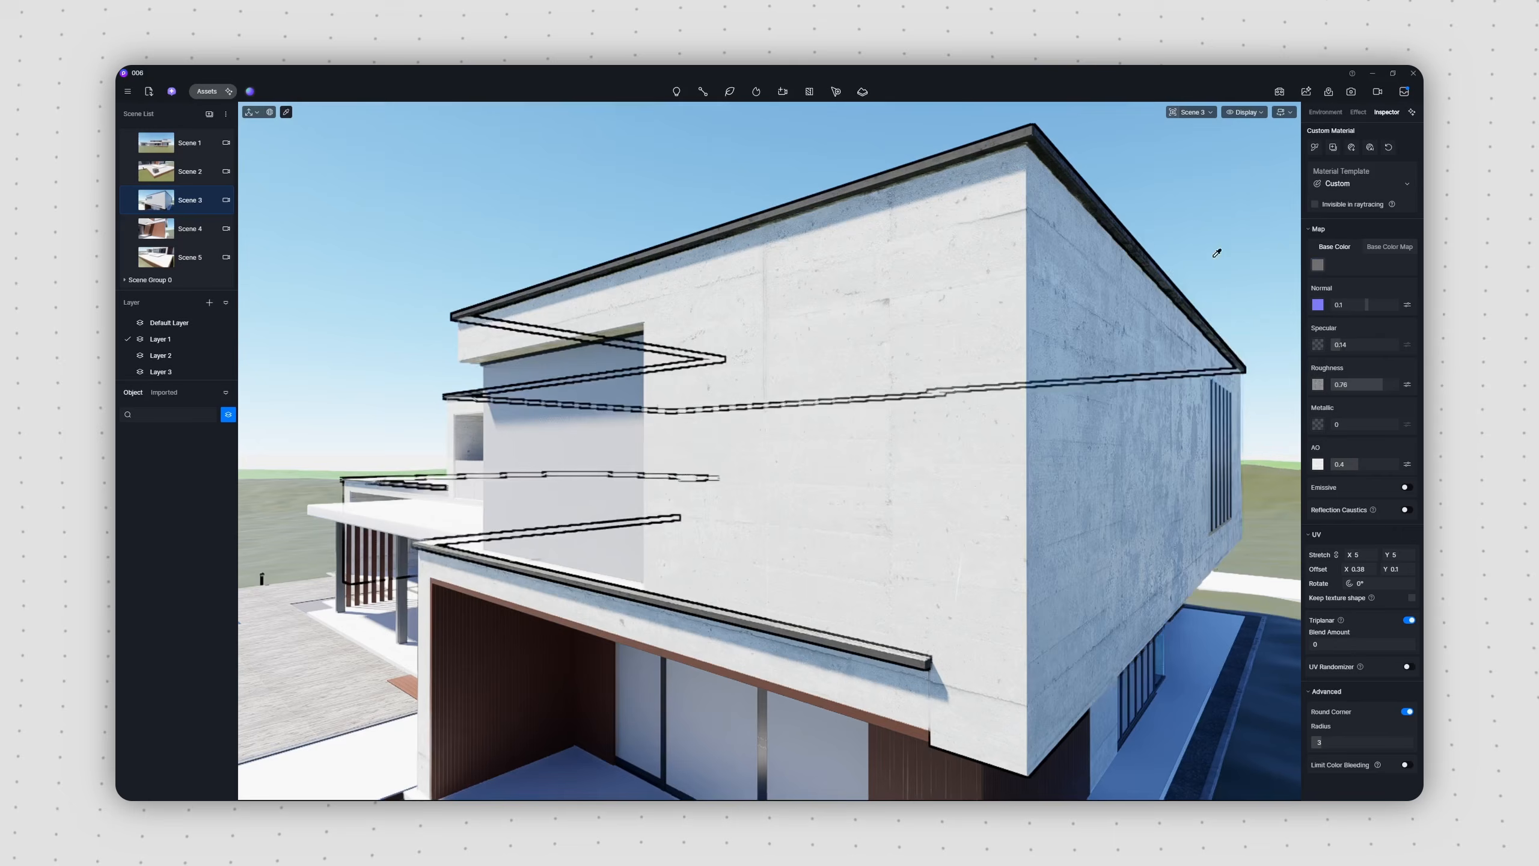
{"action": "key", "text": "Escape"}
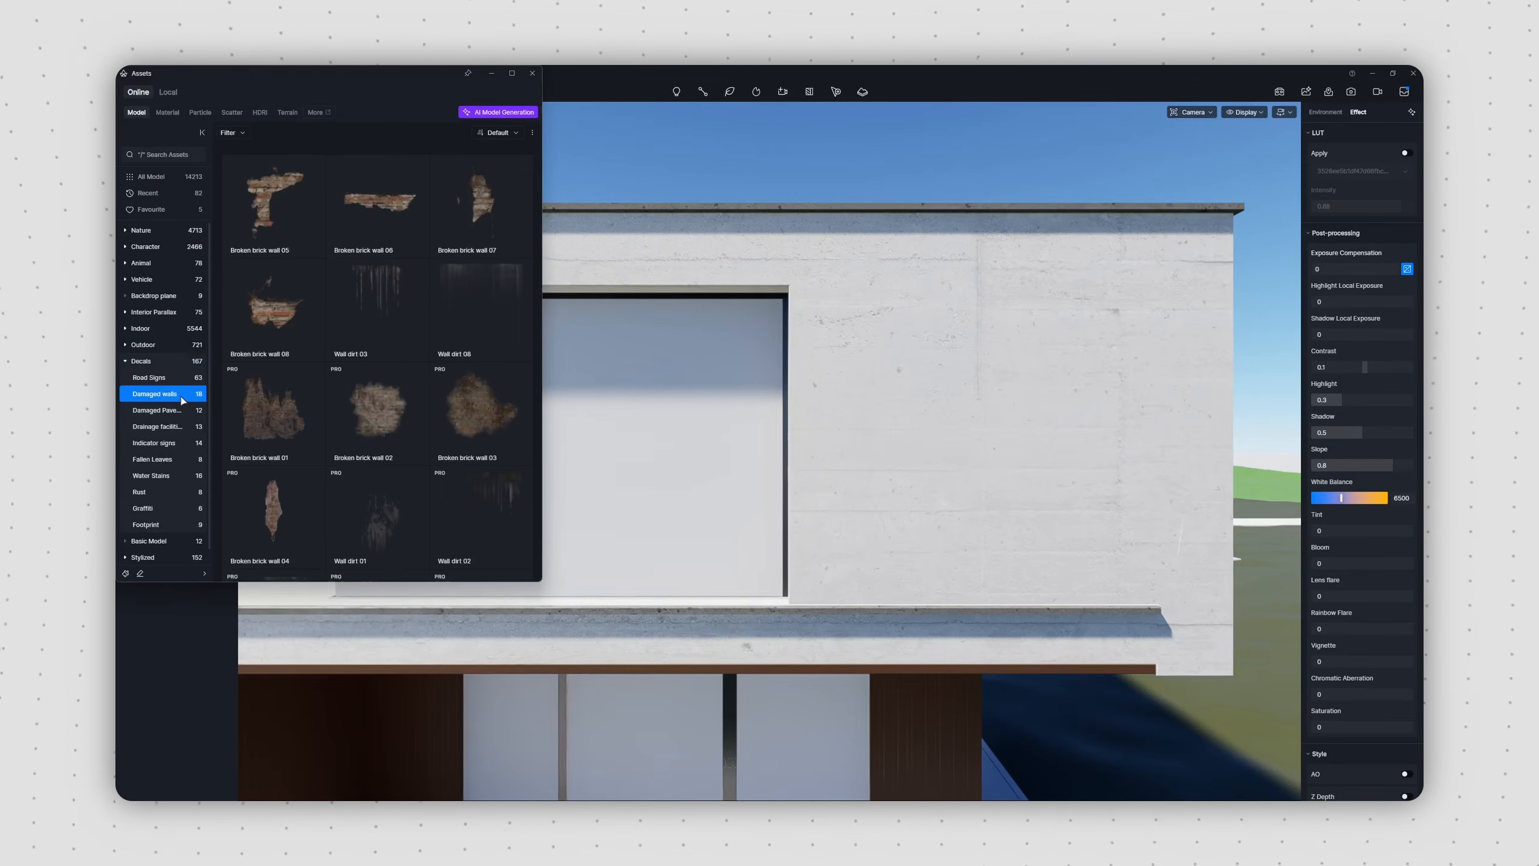
Step: Place a decal from the Damaged walls category on the upper concrete wall
{"action": "scroll", "coordinate": [387, 418], "scroll_direction": "down", "scroll_amount": 5}
{"action": "left_click", "coordinate": [389, 436]}
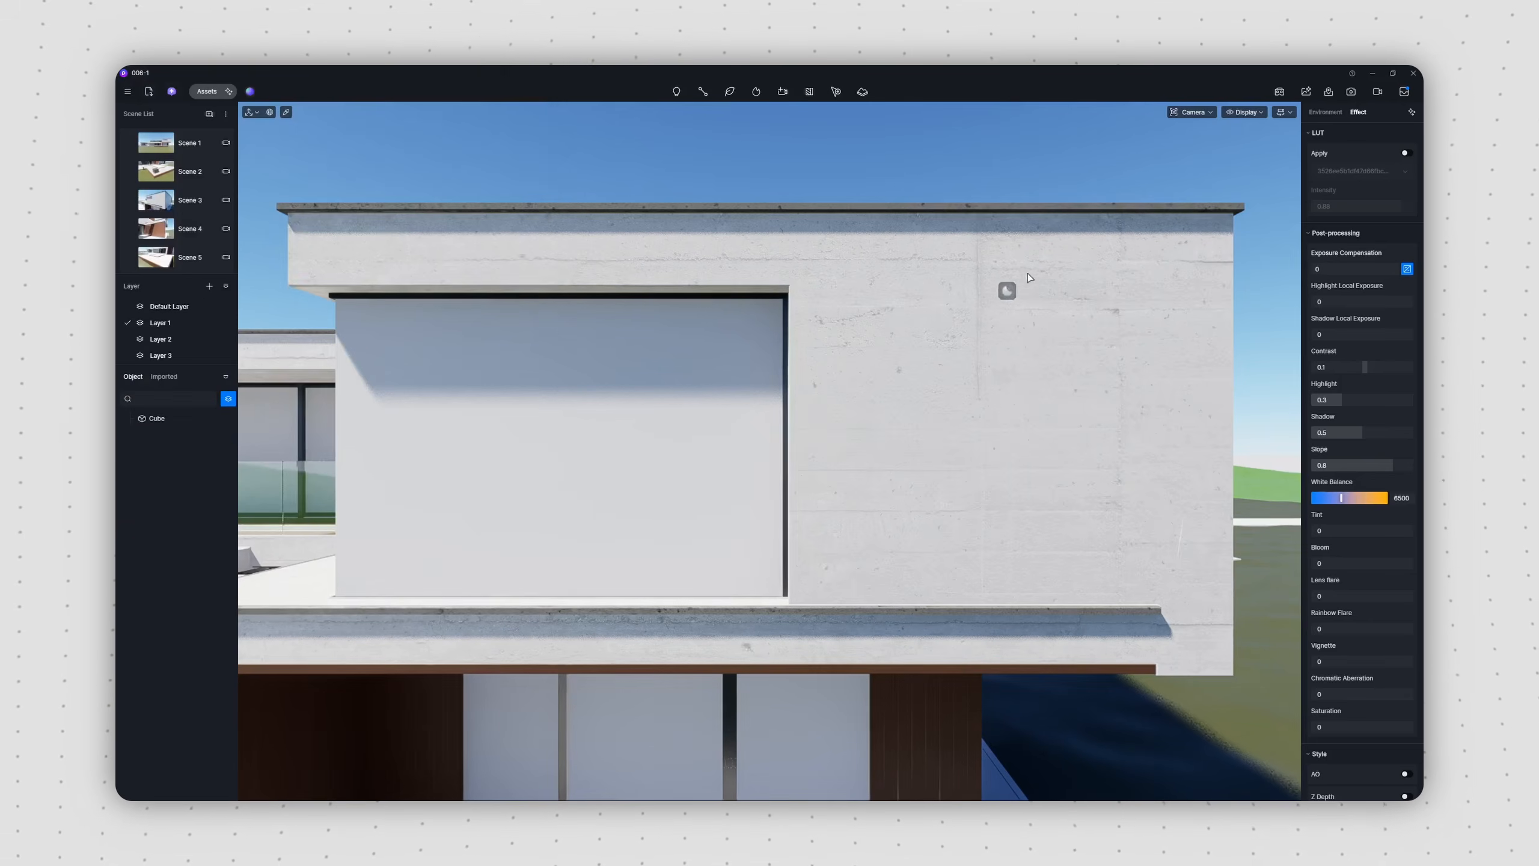
{"action": "left_click", "coordinate": [1024, 288]}
Step: Adjust the placed wall decal's size, position and appearance across the upper facade
{"action": "left_click_drag", "start_coordinate": [1058, 273], "coordinate": [1096, 343]}
{"action": "left_click", "coordinate": [1329, 309]}
{"action": "left_click", "coordinate": [1120, 320]}
{"action": "left_click_drag", "start_coordinate": [1192, 320], "coordinate": [1266, 321]}
{"action": "left_click", "coordinate": [1120, 320]}
{"action": "left_click_drag", "start_coordinate": [1097, 344], "coordinate": [986, 340]}
{"action": "left_click_drag", "start_coordinate": [1396, 550], "coordinate": [1353, 550]}
{"action": "left_click_drag", "start_coordinate": [988, 342], "coordinate": [677, 320], "text": "shift"}
{"action": "left_click", "coordinate": [516, 320]}
{"action": "left_click_drag", "start_coordinate": [515, 255], "coordinate": [515, 214]}
{"action": "left_click", "coordinate": [515, 320]}
{"action": "left_click_drag", "start_coordinate": [514, 376], "coordinate": [514, 389]}
Step: Pick the window glass material, change its template to Transparent and raise its Specular value
{"action": "left_click", "coordinate": [801, 371]}
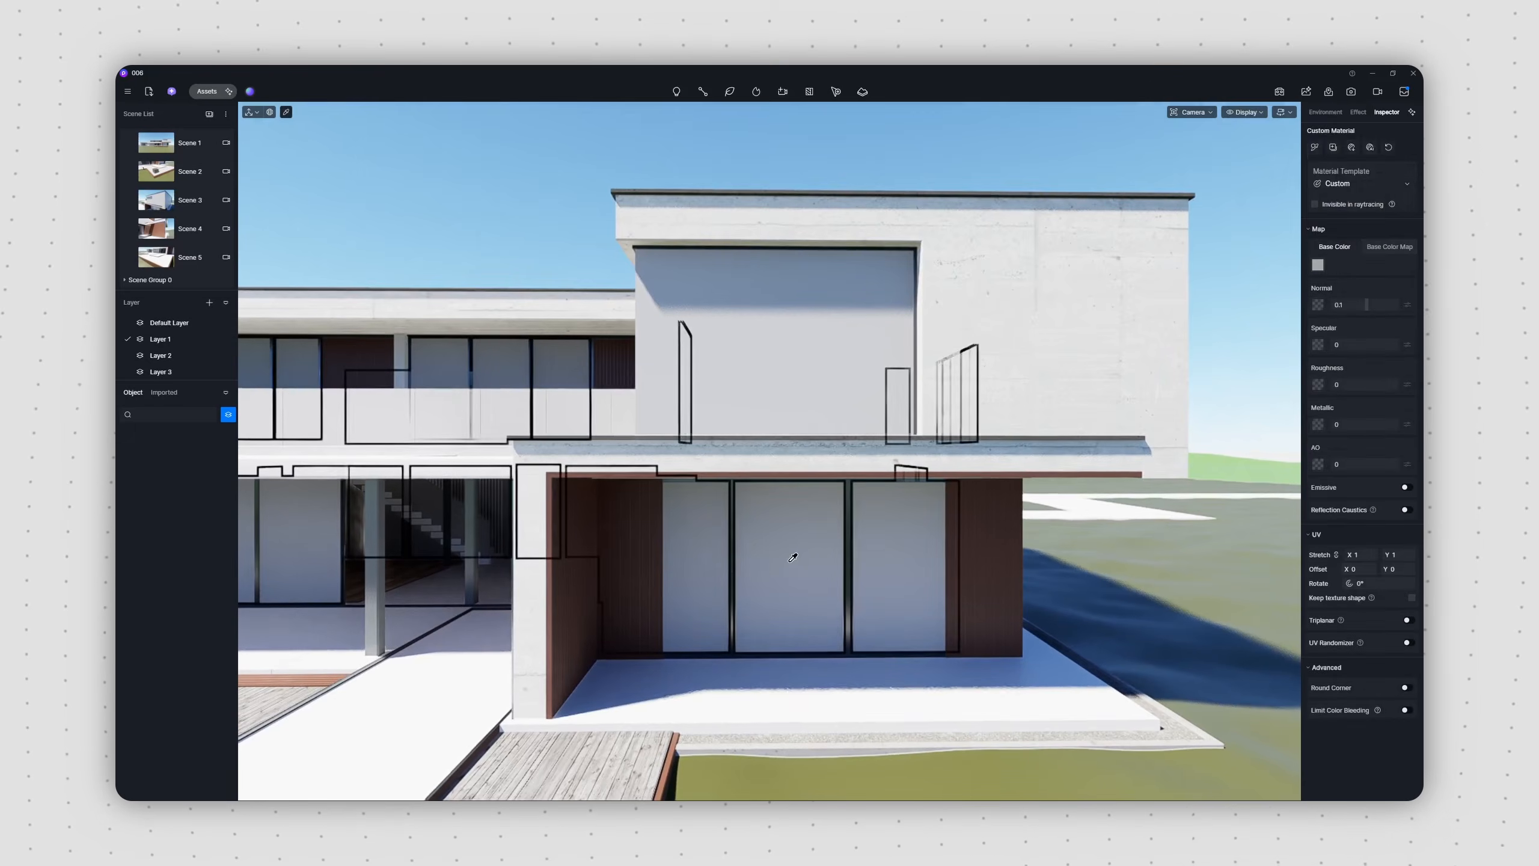
{"action": "left_click", "coordinate": [1360, 184]}
{"action": "left_click", "coordinate": [1387, 270]}
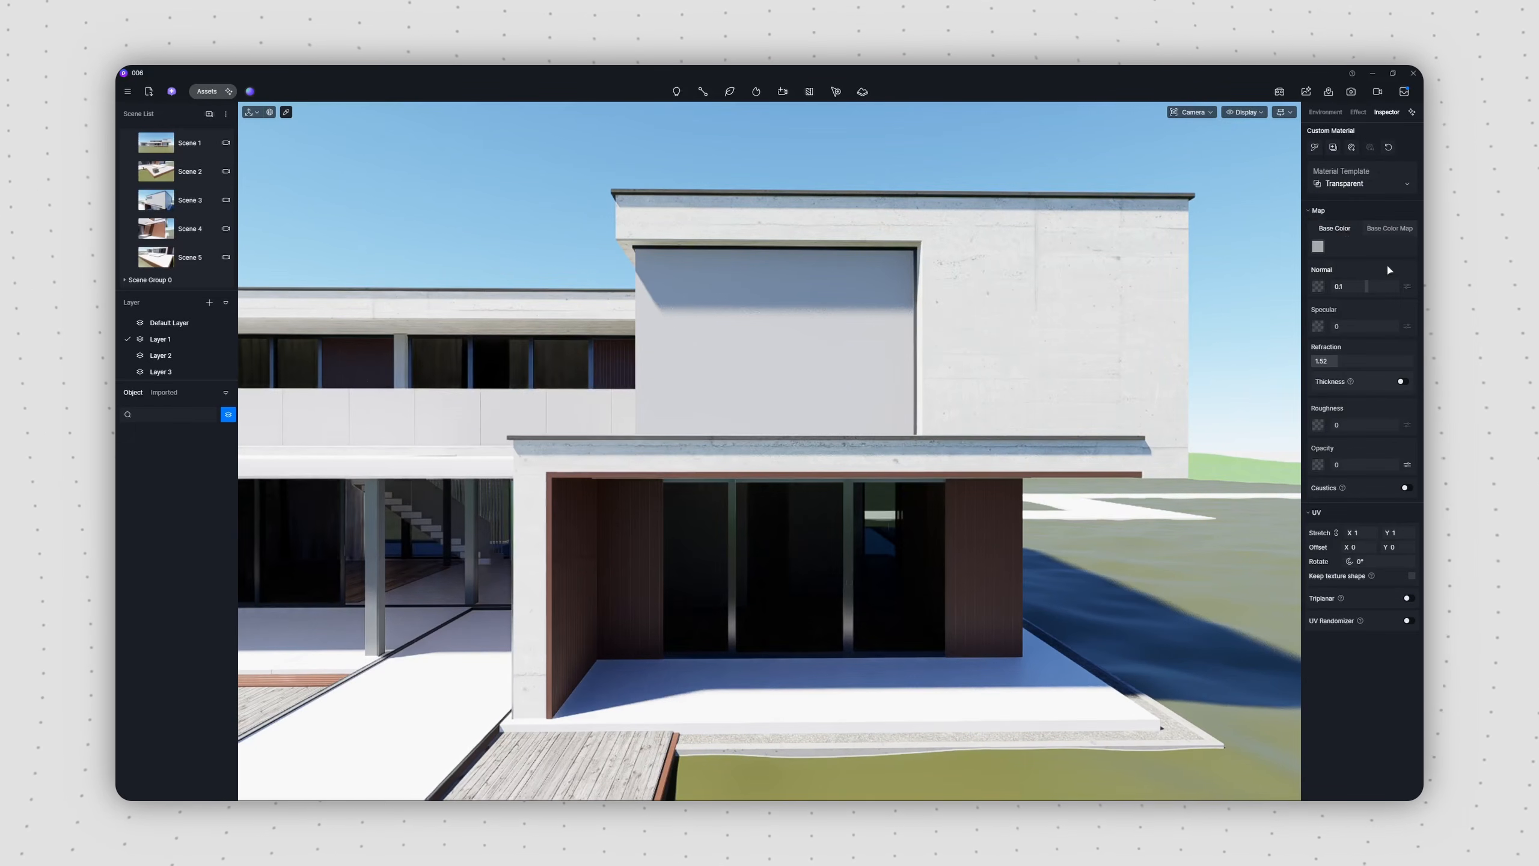
{"action": "left_click_drag", "start_coordinate": [1335, 327], "coordinate": [1353, 328]}
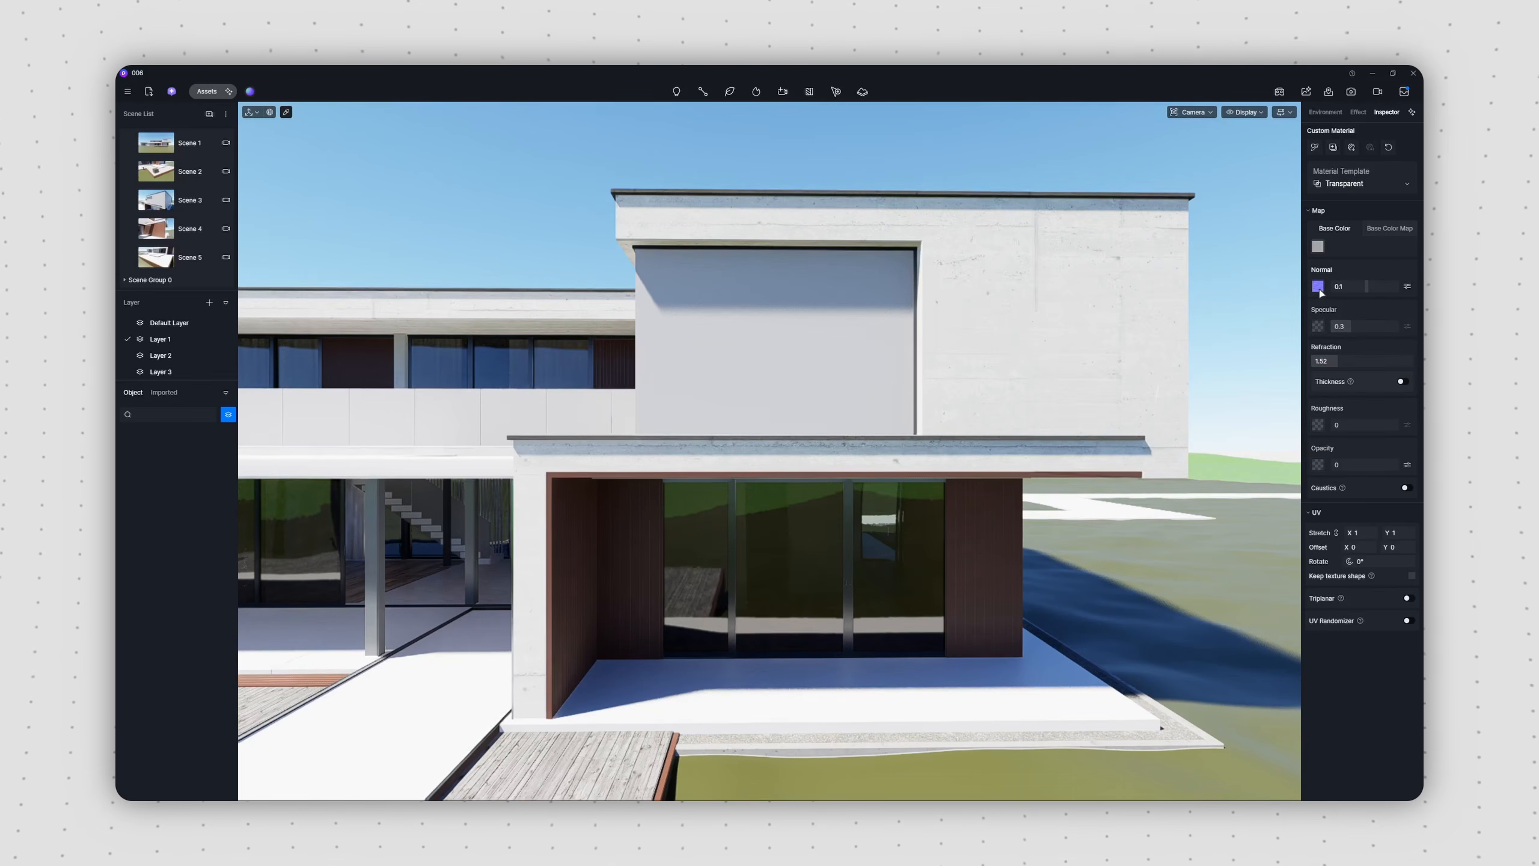
Step: Set the window glass Normal and Roughness to 0.01 and lighten its base color to white
{"action": "left_click", "coordinate": [1363, 288]}
{"action": "type", "text": "0.01"}
{"action": "key", "text": "Return"}
{"action": "left_click", "coordinate": [1358, 424]}
{"action": "type", "text": "0.01"}
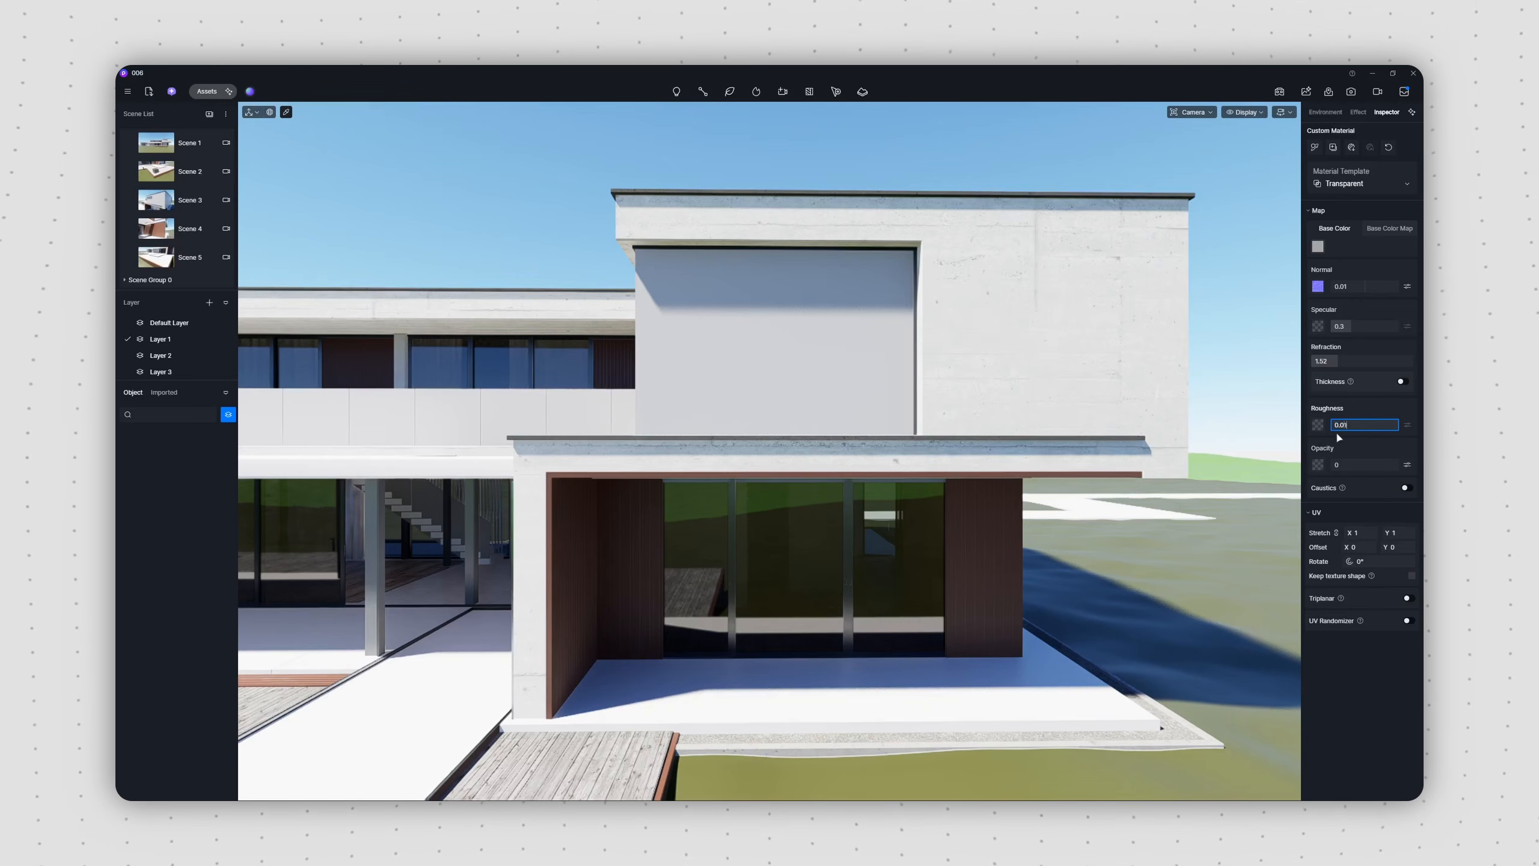
{"action": "left_click", "coordinate": [1317, 246]}
{"action": "left_click_drag", "start_coordinate": [1249, 341], "coordinate": [1226, 311]}
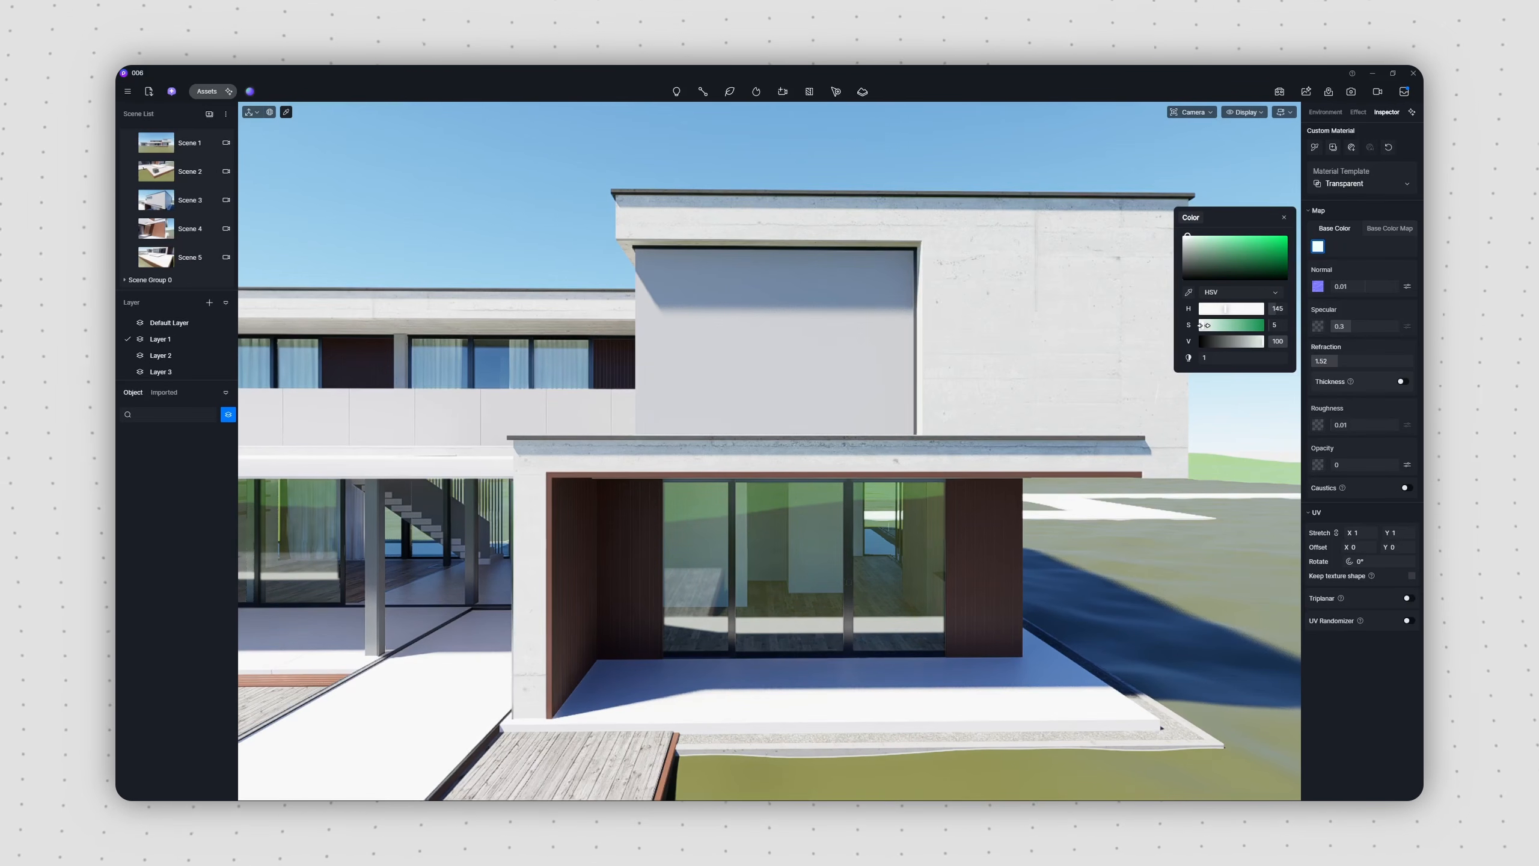
{"action": "left_click", "coordinate": [1284, 217]}
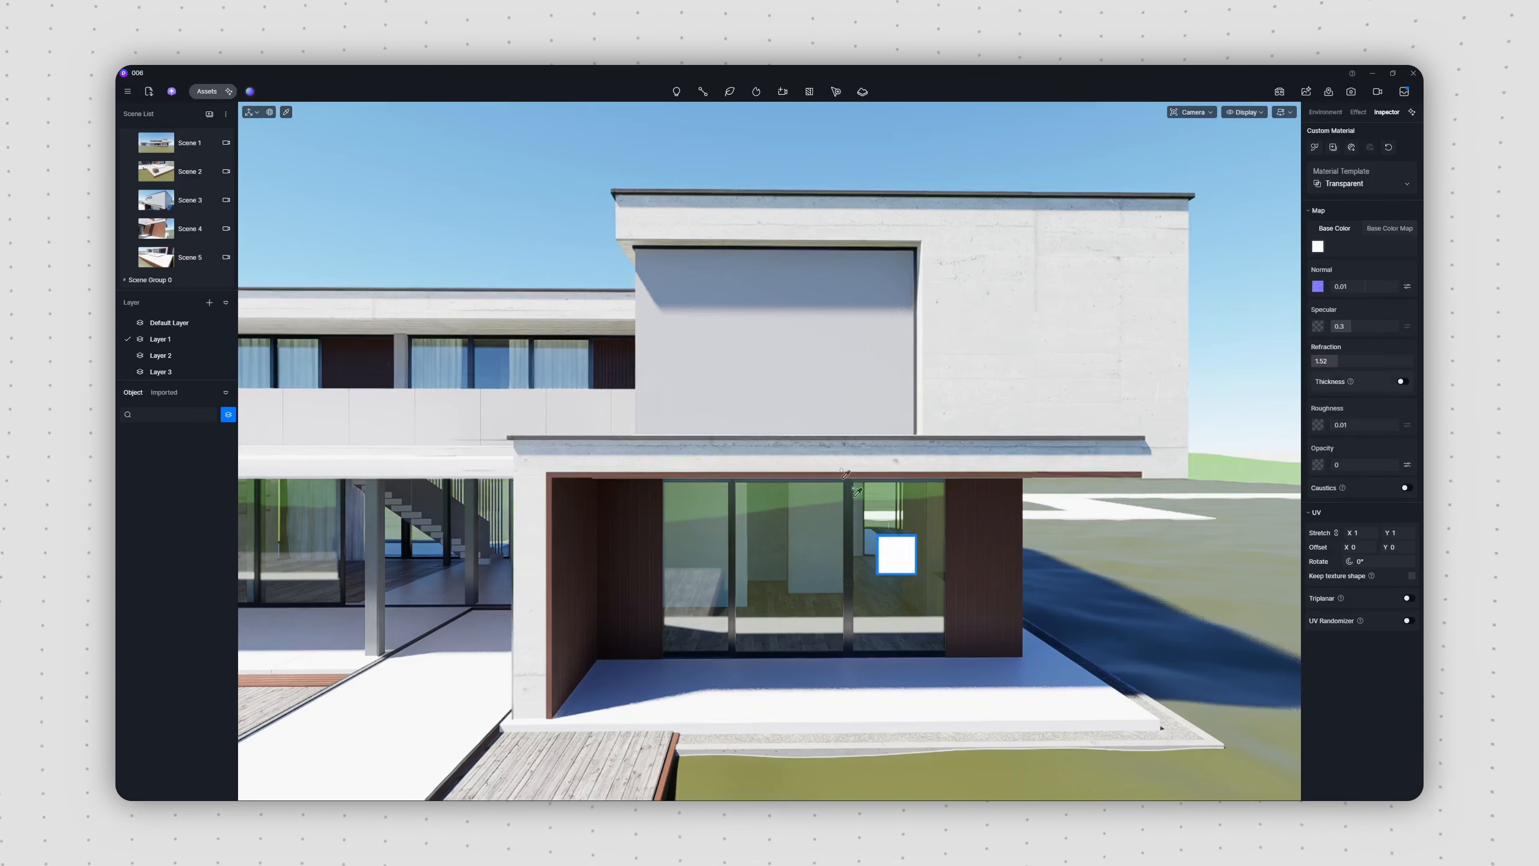
Step: Apply the glass material to the balcony railing and the upper-floor corner window
{"action": "left_click", "coordinate": [461, 424]}
{"action": "left_click", "coordinate": [641, 340]}
{"action": "key", "text": "Escape"}
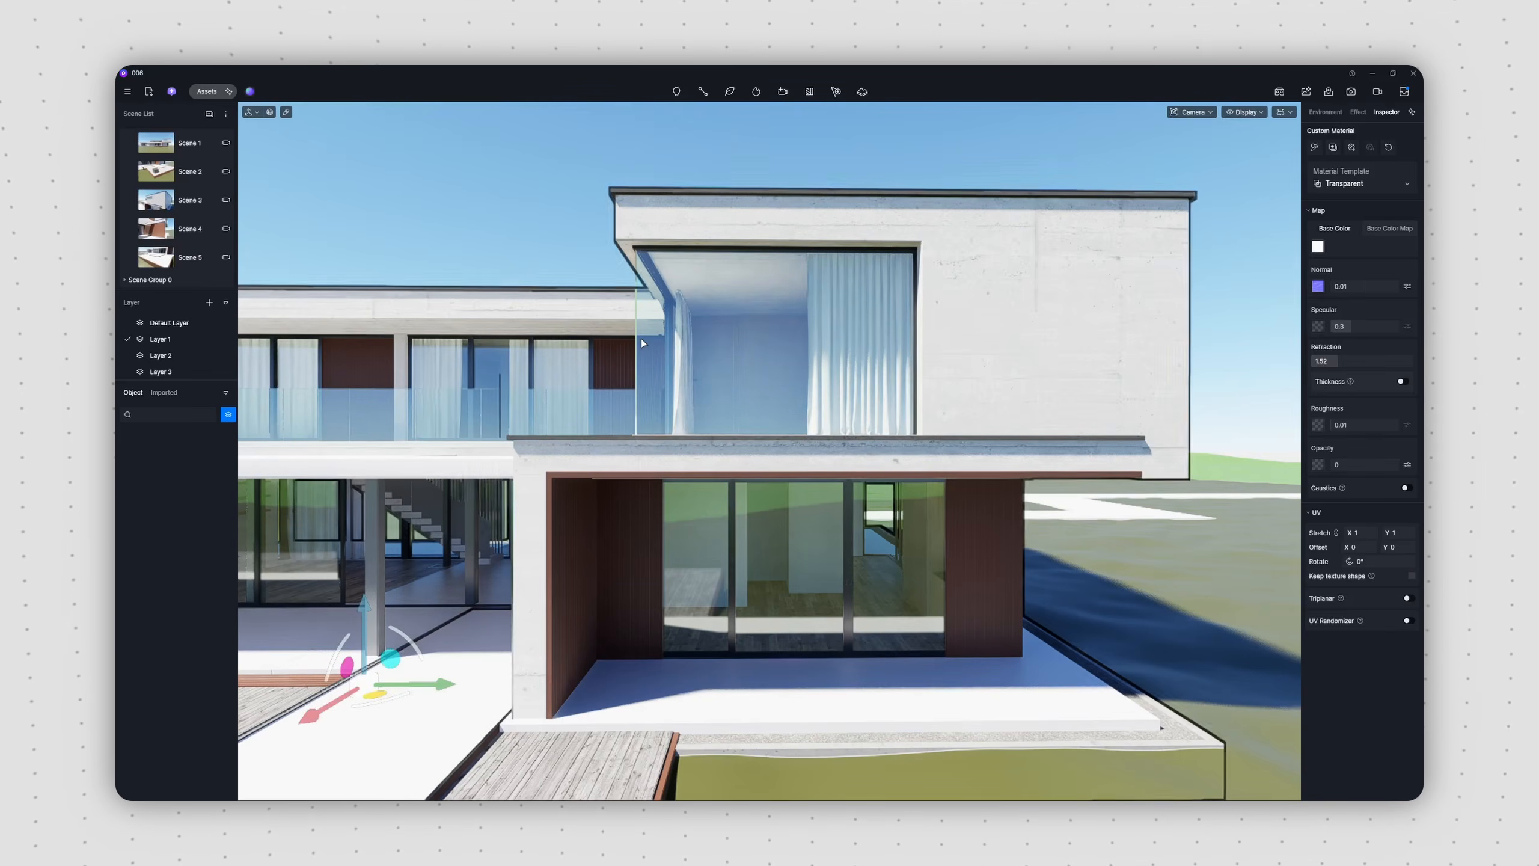
{"action": "key", "text": "Escape"}
Step: In Scene 4, generate a material from the sample image's facade wall with AI Material Snap and apply it to the slatted wall
{"action": "left_click", "coordinate": [164, 230]}
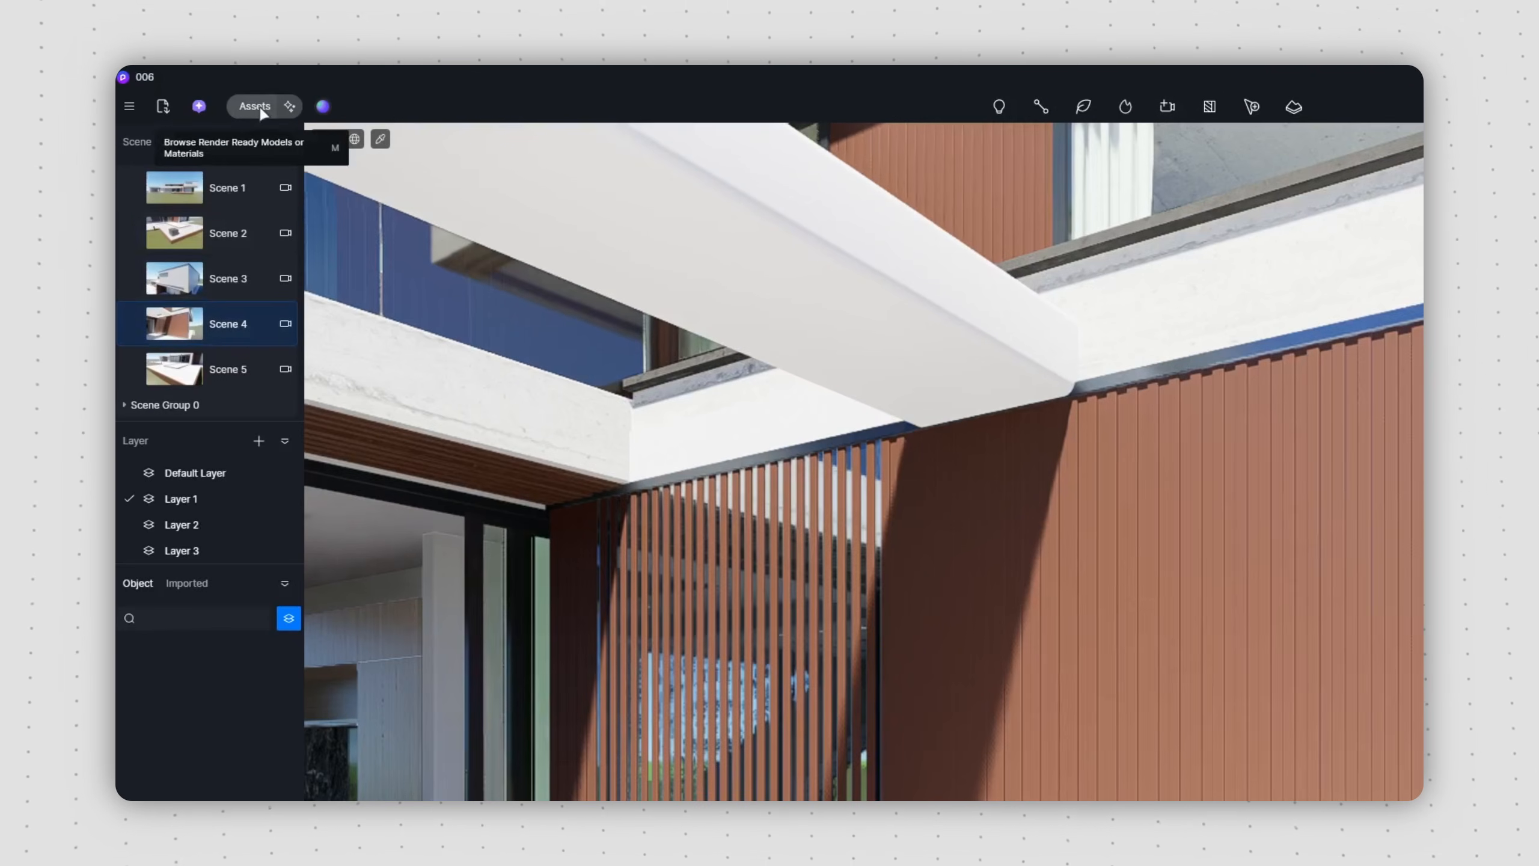
{"action": "left_click", "coordinate": [207, 91]}
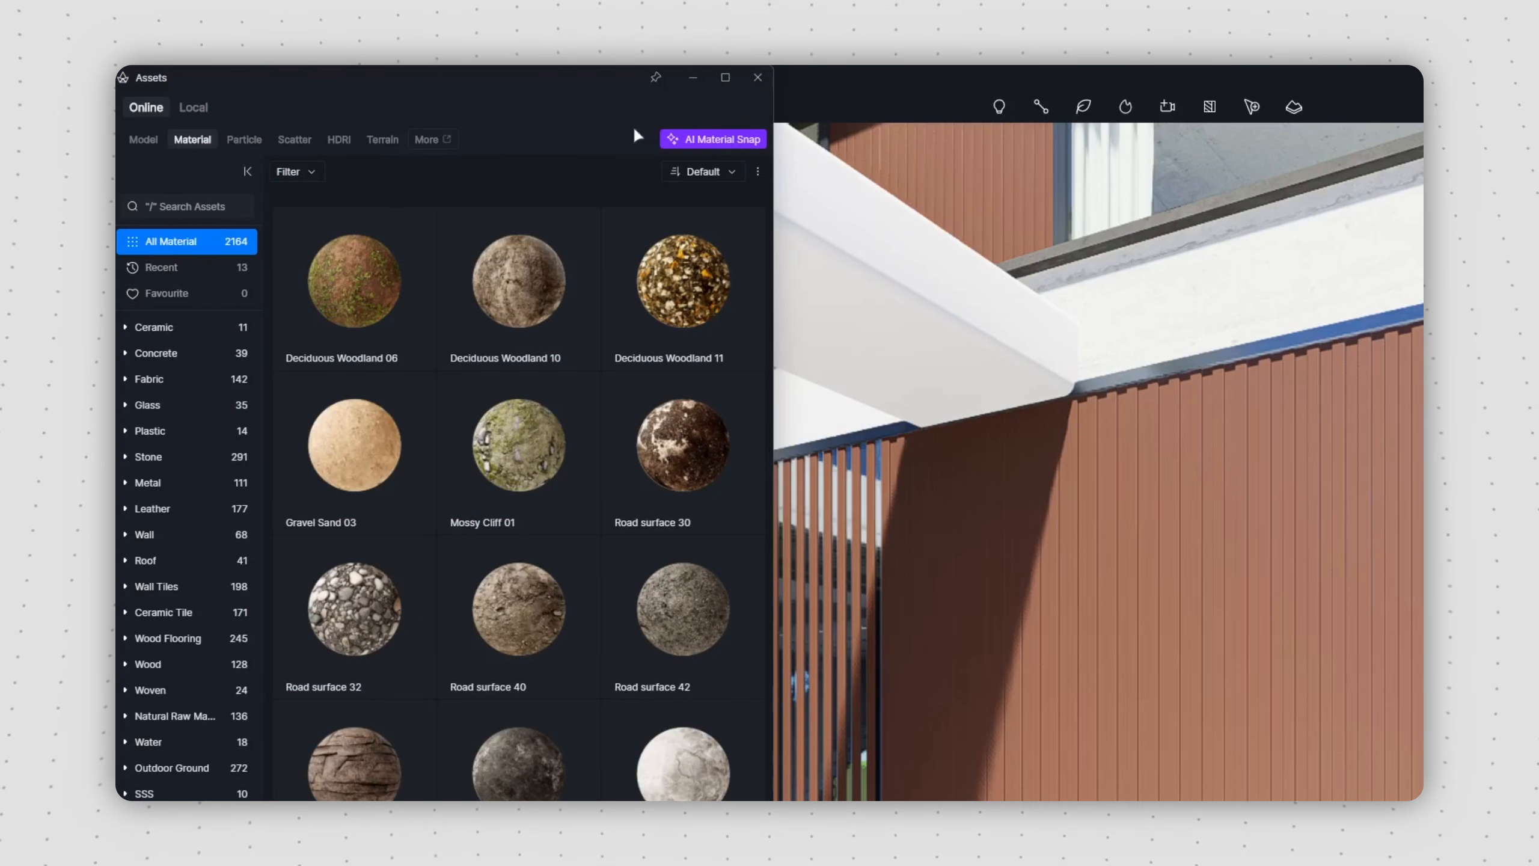
{"action": "left_click", "coordinate": [731, 145]}
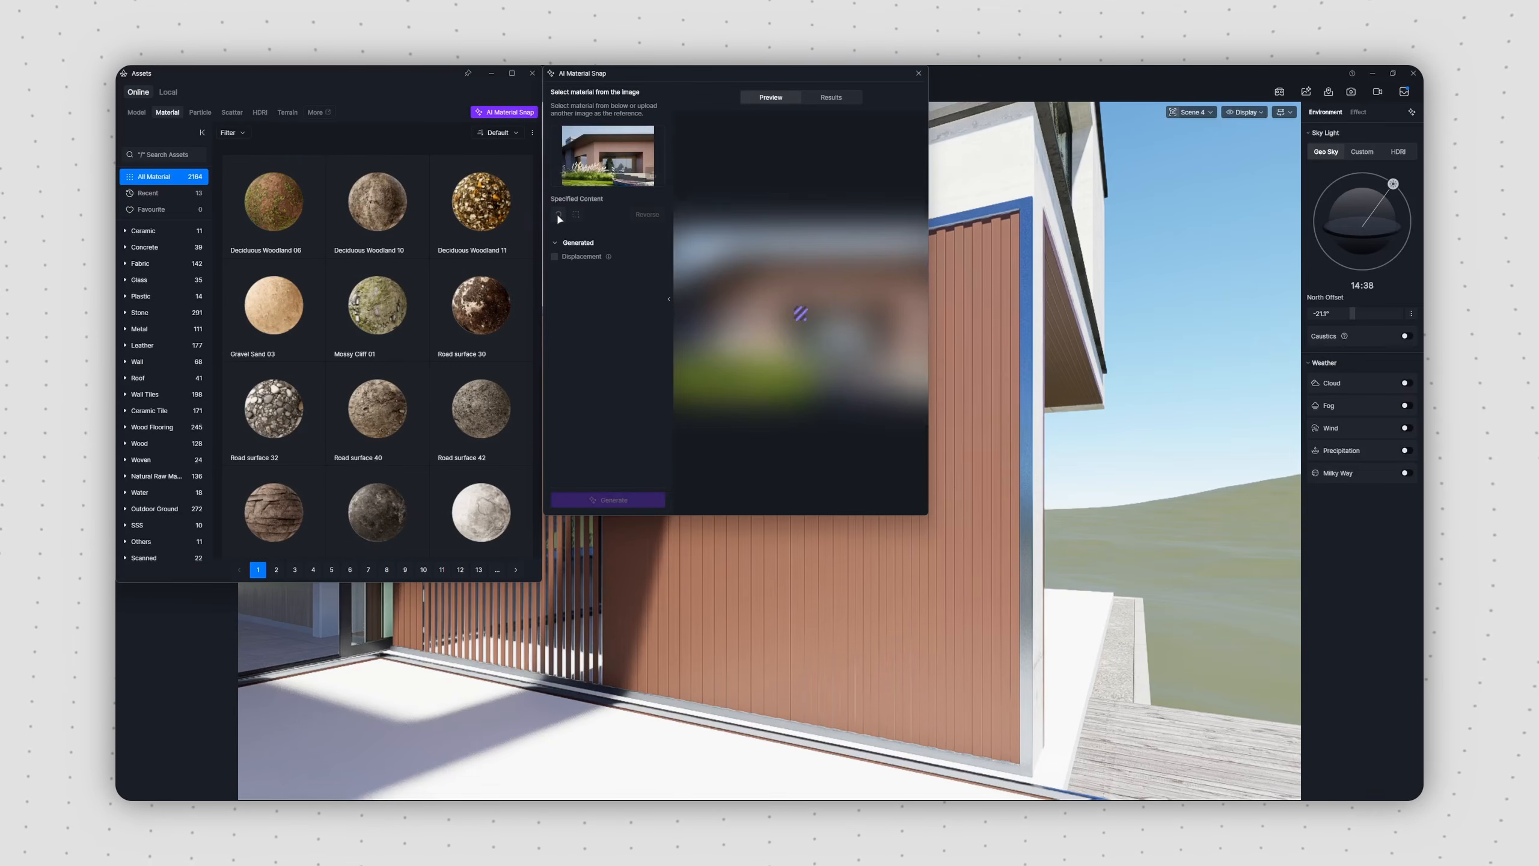
{"action": "left_click", "coordinate": [558, 214]}
{"action": "left_click", "coordinate": [787, 286]}
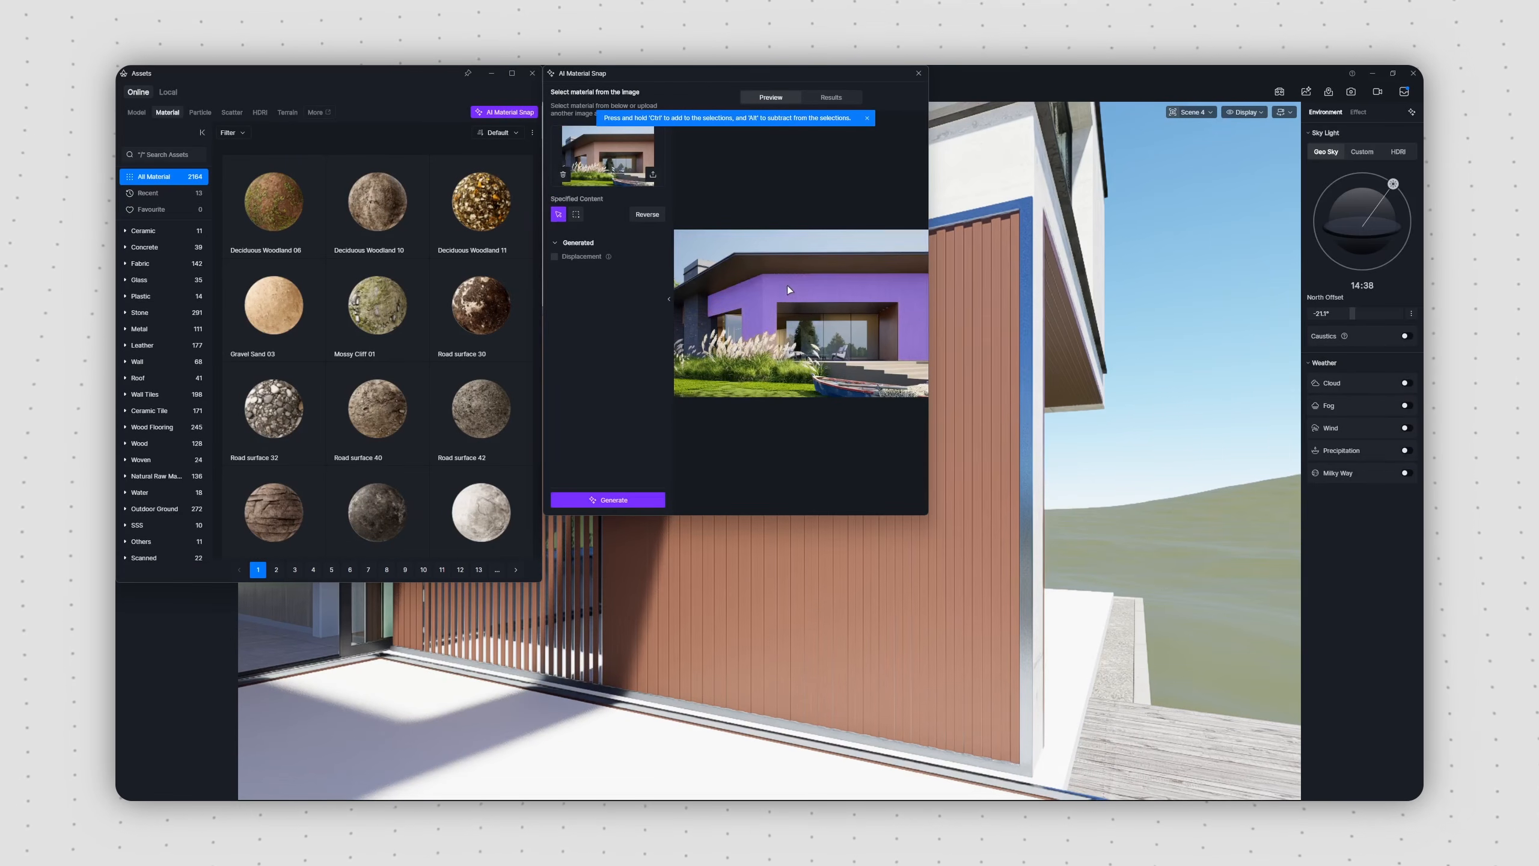
{"action": "left_click", "coordinate": [610, 501]}
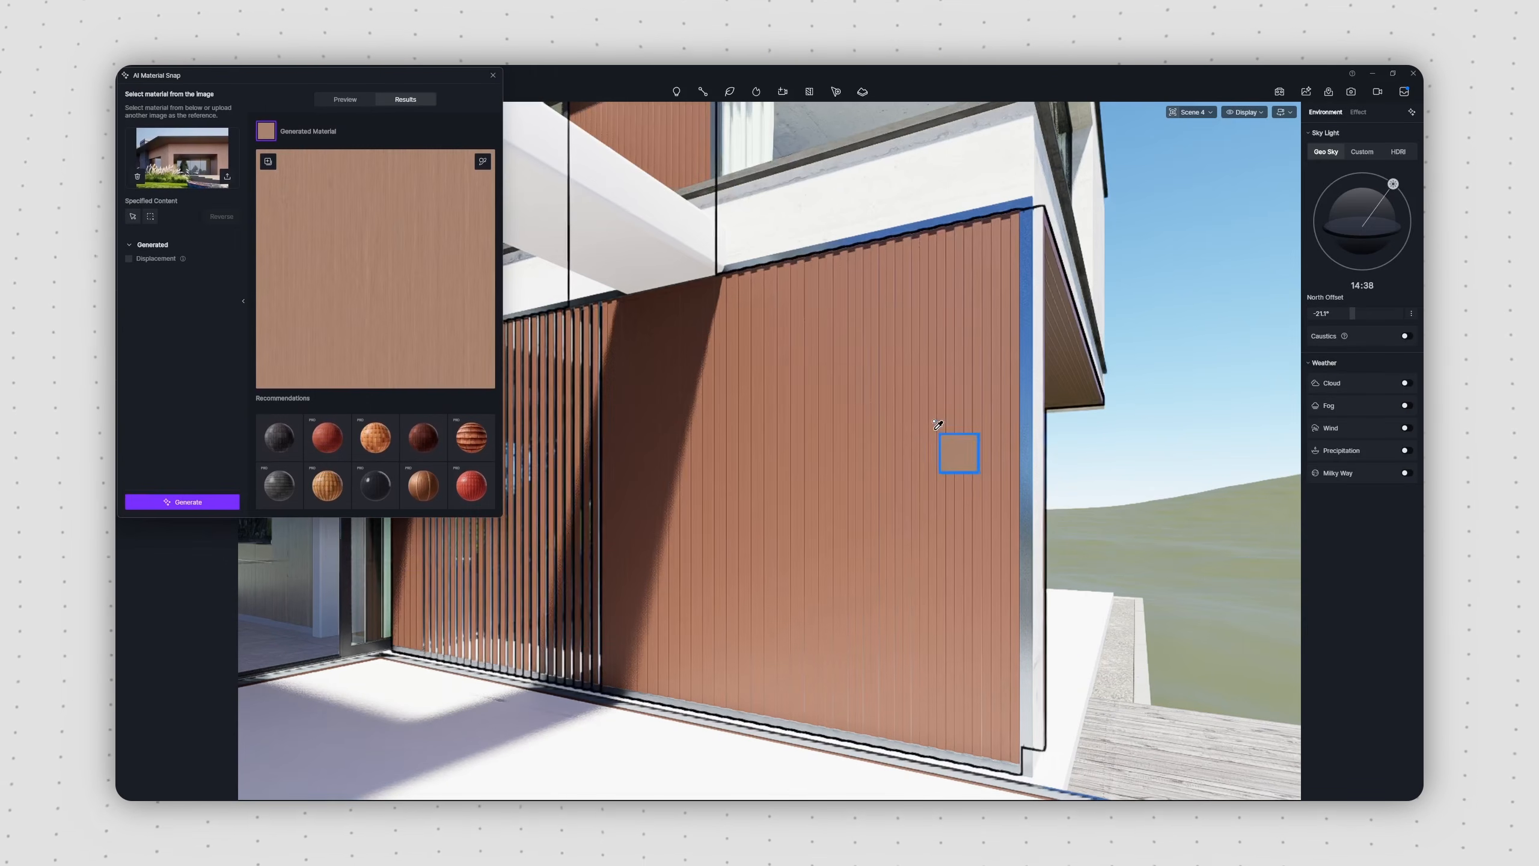
{"action": "left_click", "coordinate": [935, 443]}
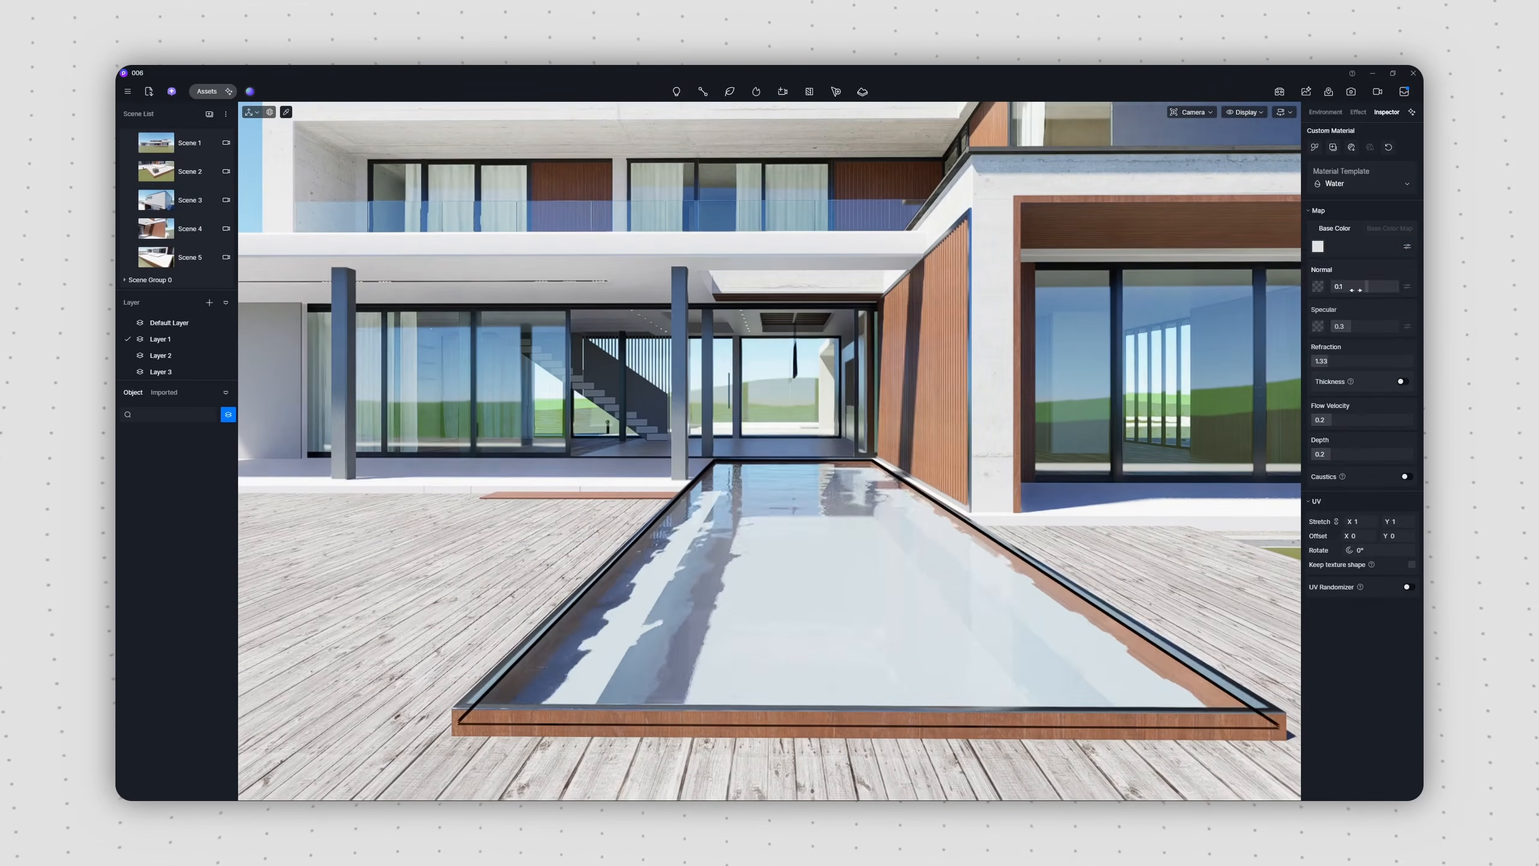
Step: Adjust the base colors of the pool's Gold Dot Beige Marble and the deck inset's White Pebbles materials
{"action": "left_click", "coordinate": [1318, 245]}
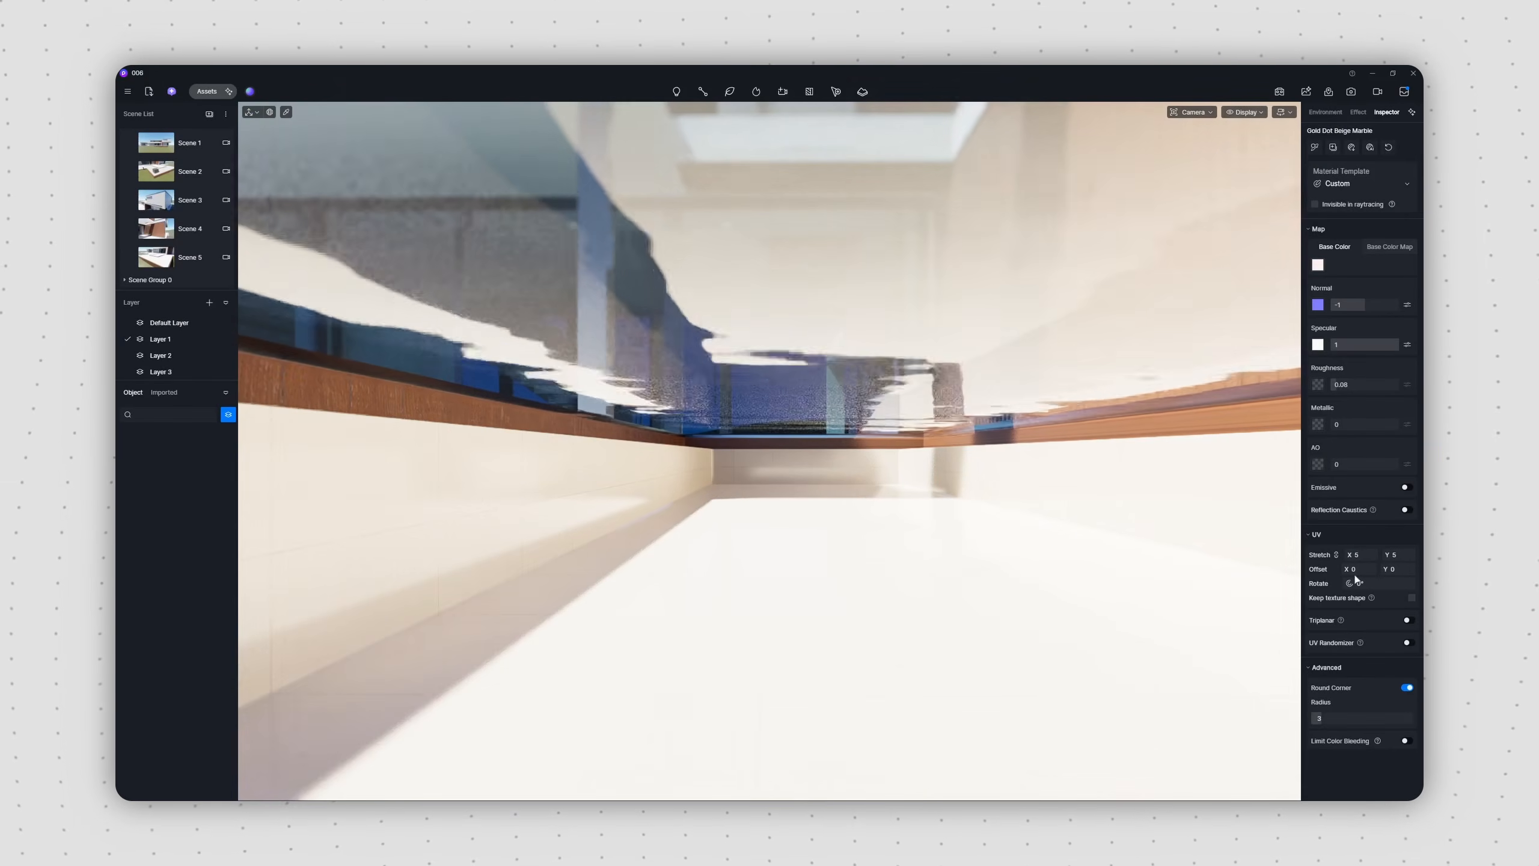
{"action": "left_click", "coordinate": [1317, 265]}
{"action": "left_click_drag", "start_coordinate": [1248, 373], "coordinate": [1234, 373]}
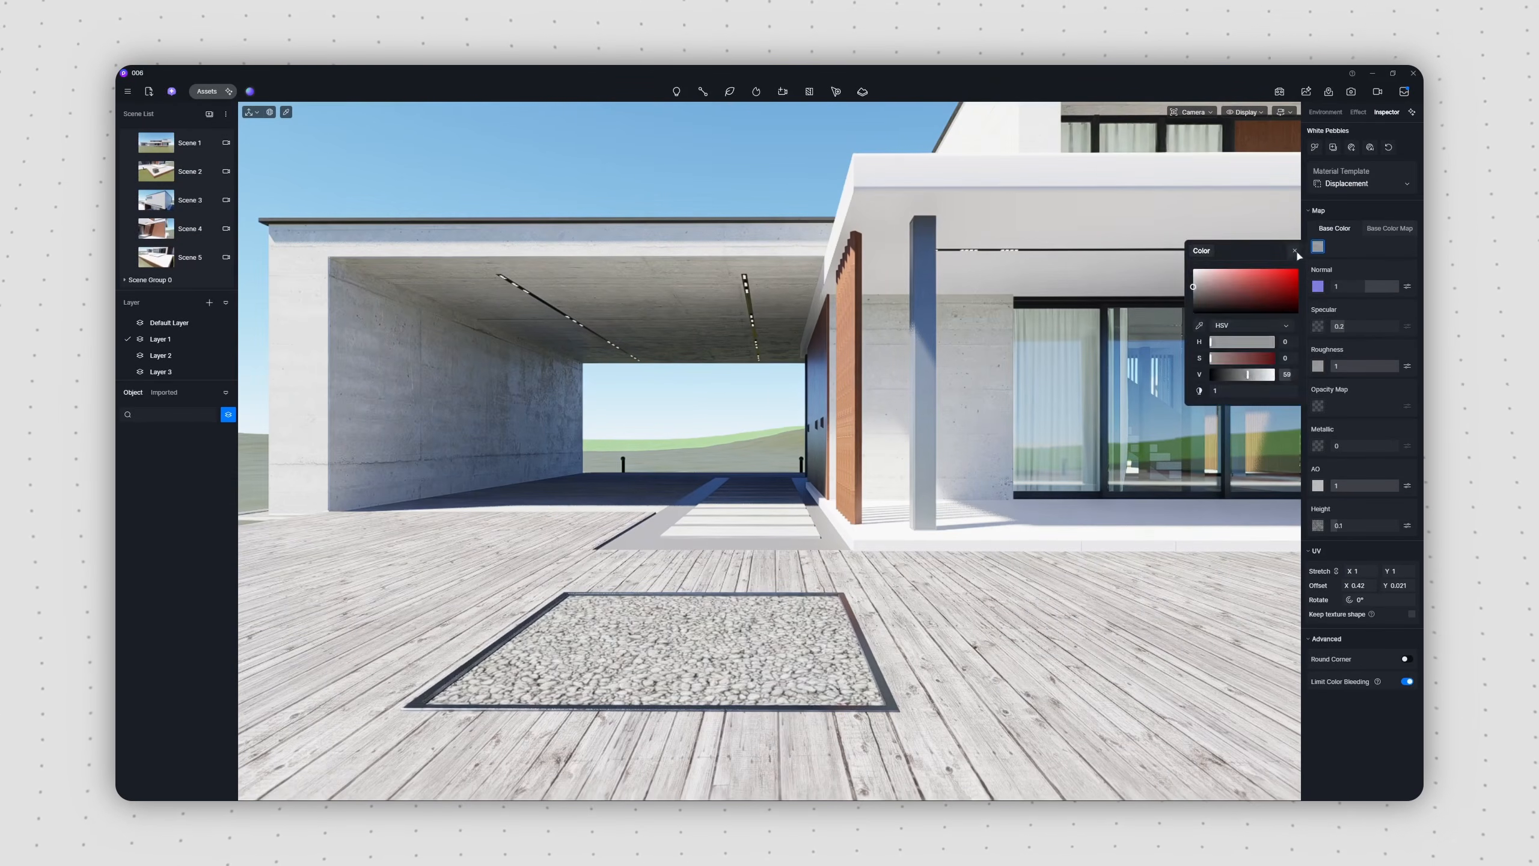
{"action": "left_click", "coordinate": [176, 477]}
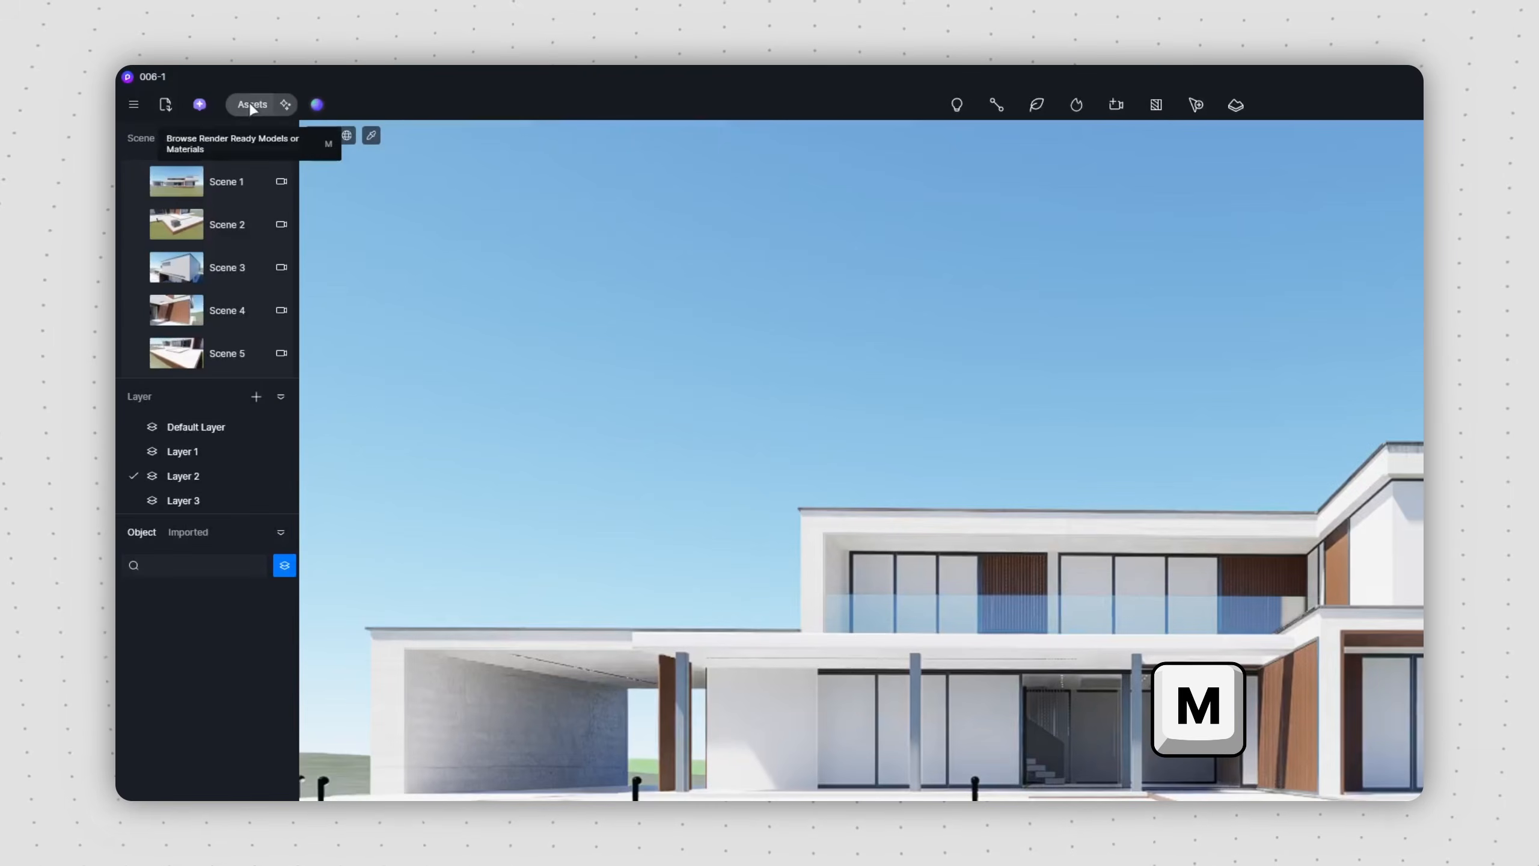
Step: Browse the online model library's Nature, Character, Indoor and Outdoor categories, its search and the favourites
{"action": "key", "text": "m"}
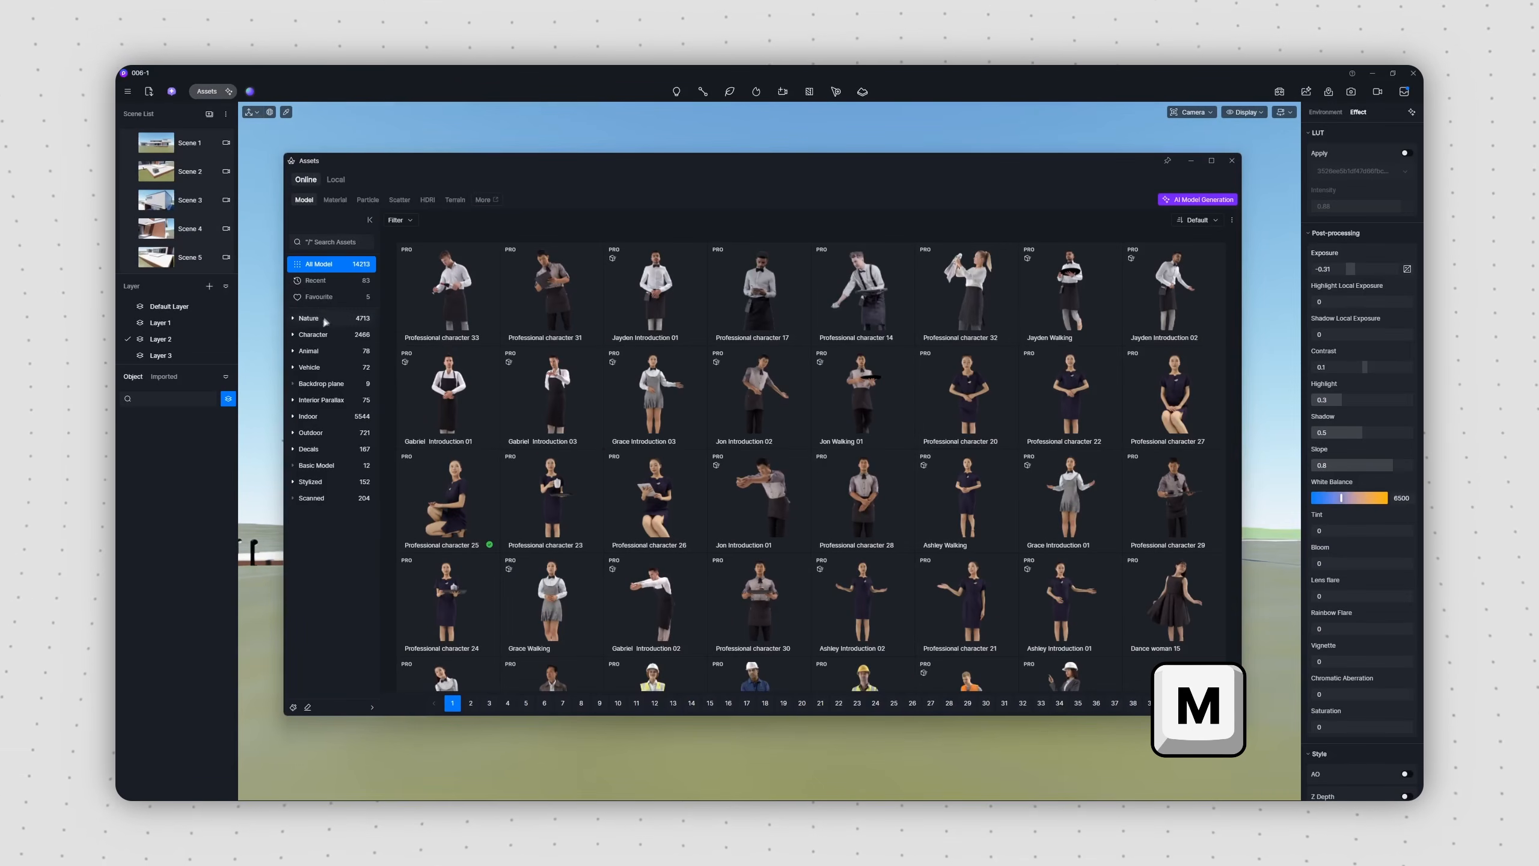
{"action": "left_click", "coordinate": [325, 321]}
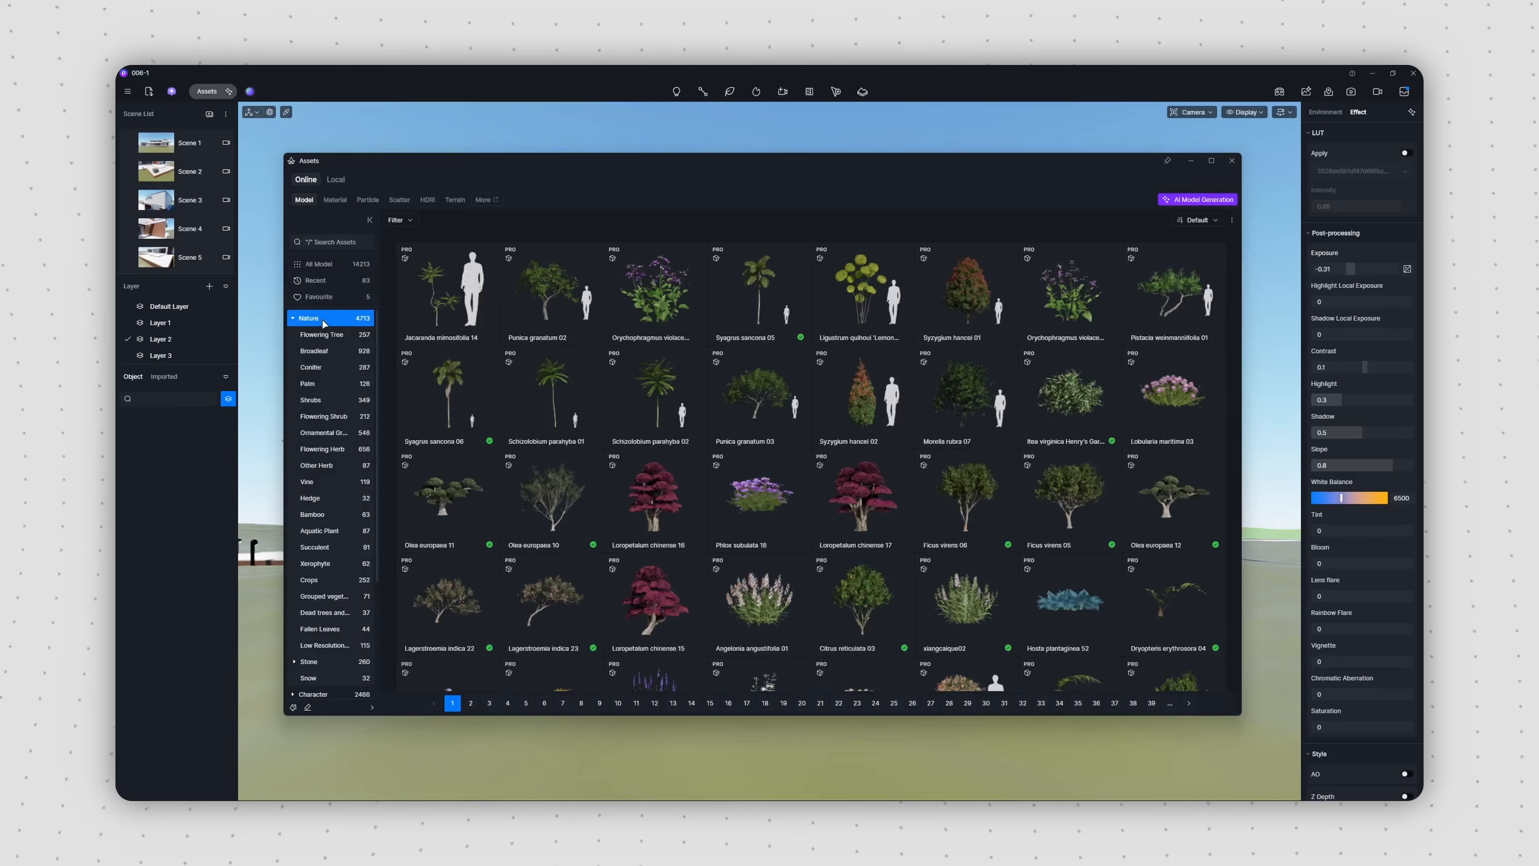
{"action": "left_click", "coordinate": [293, 319]}
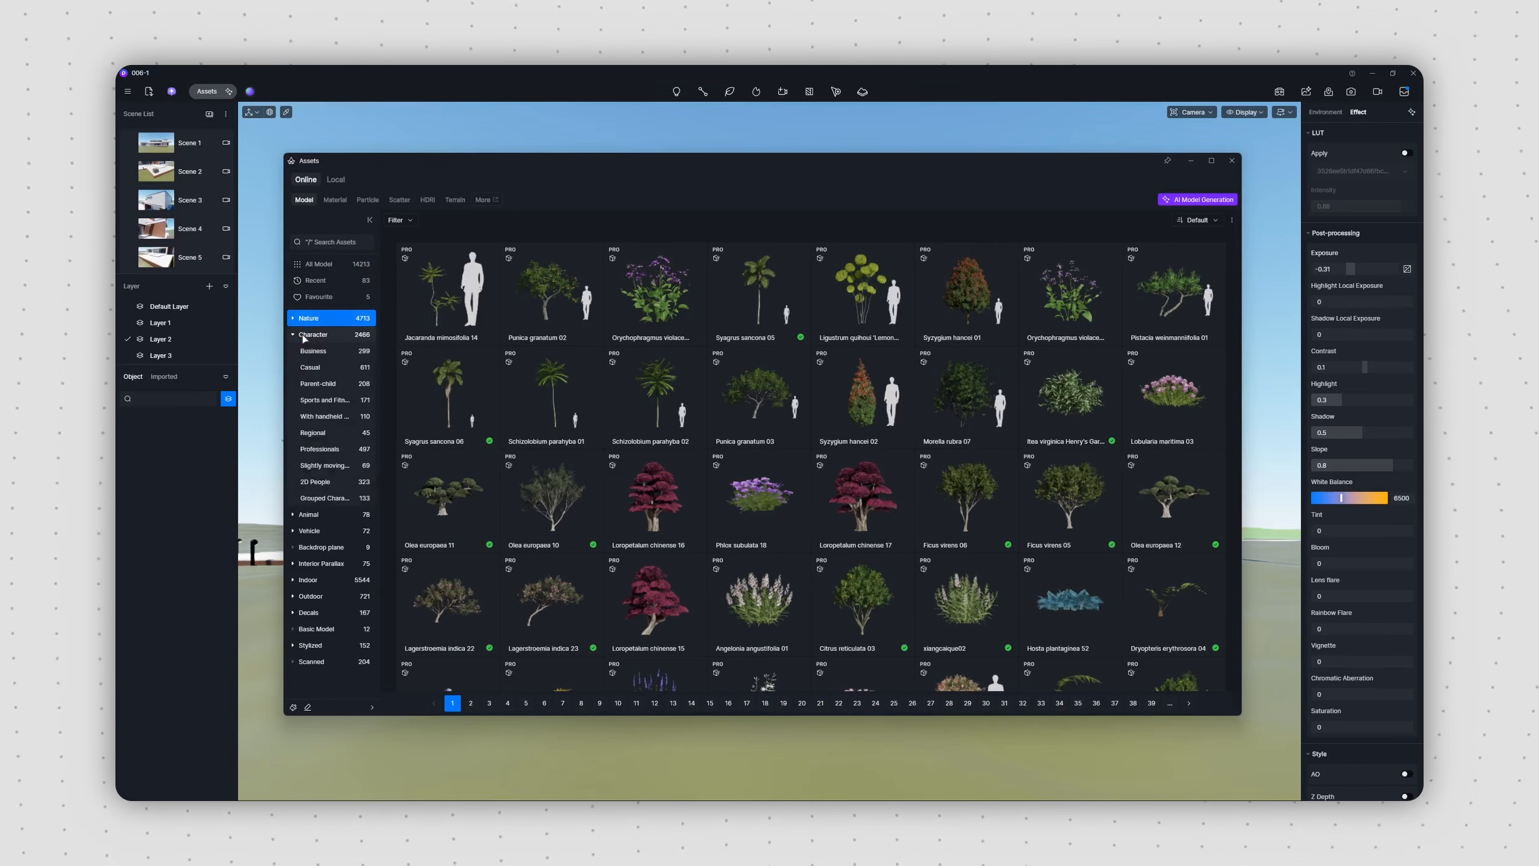
{"action": "left_click", "coordinate": [303, 337]}
{"action": "left_click", "coordinate": [294, 336]}
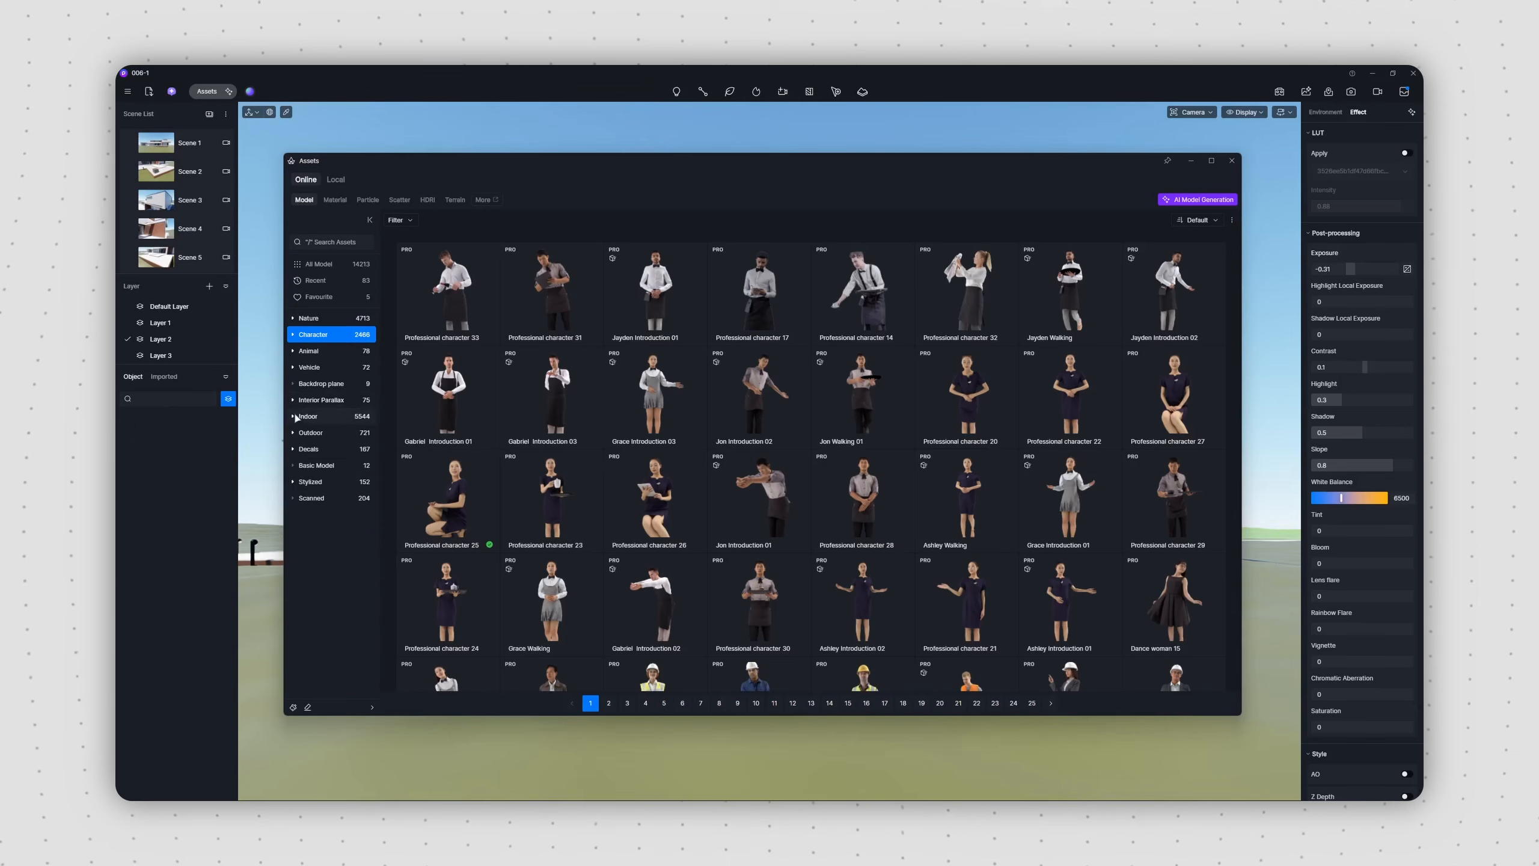
{"action": "left_click", "coordinate": [298, 419]}
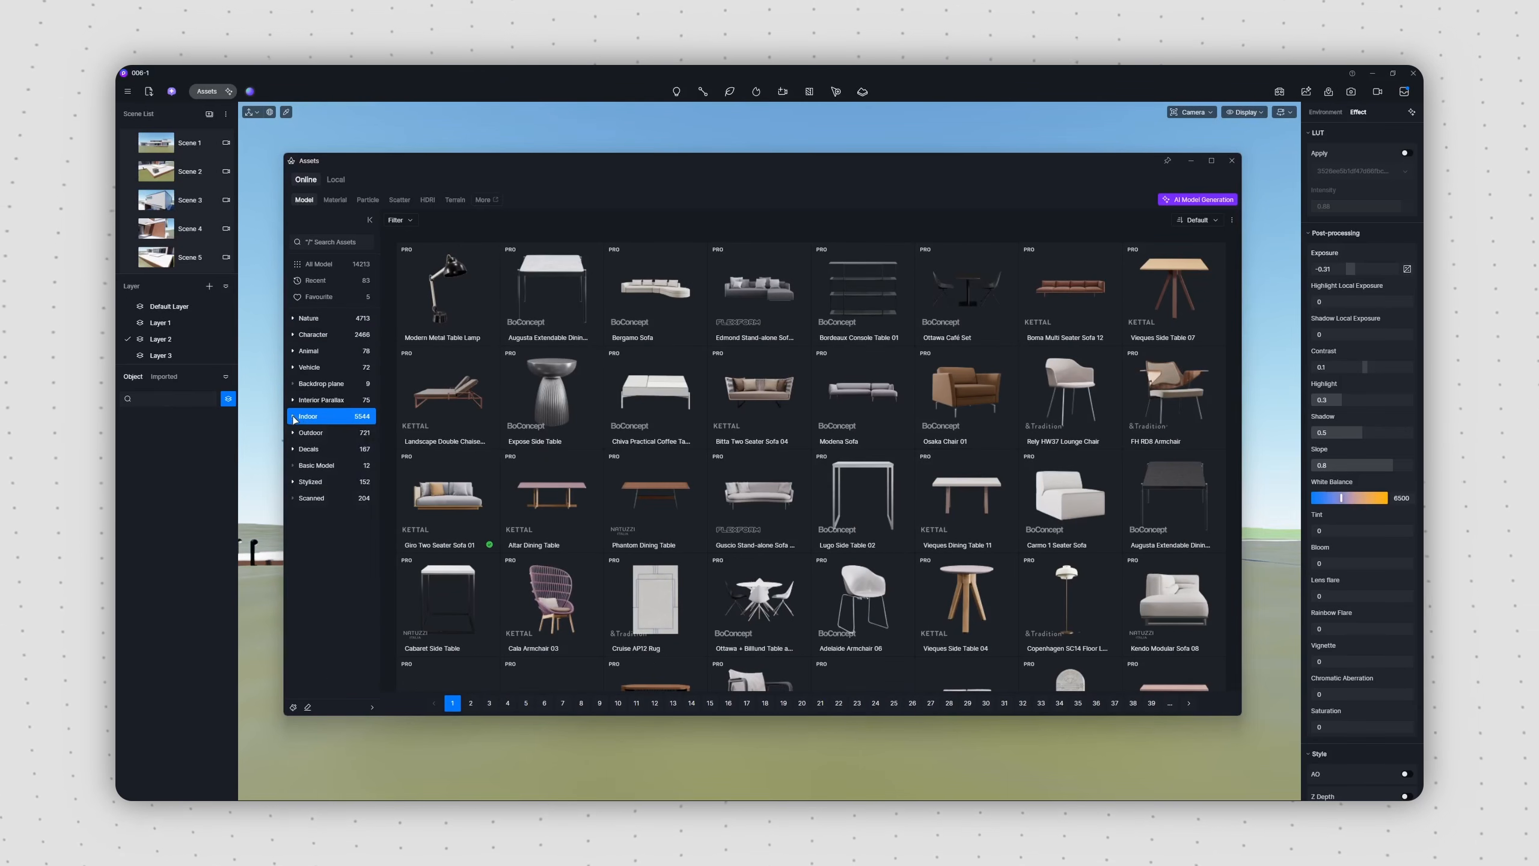
{"action": "left_click", "coordinate": [312, 433]}
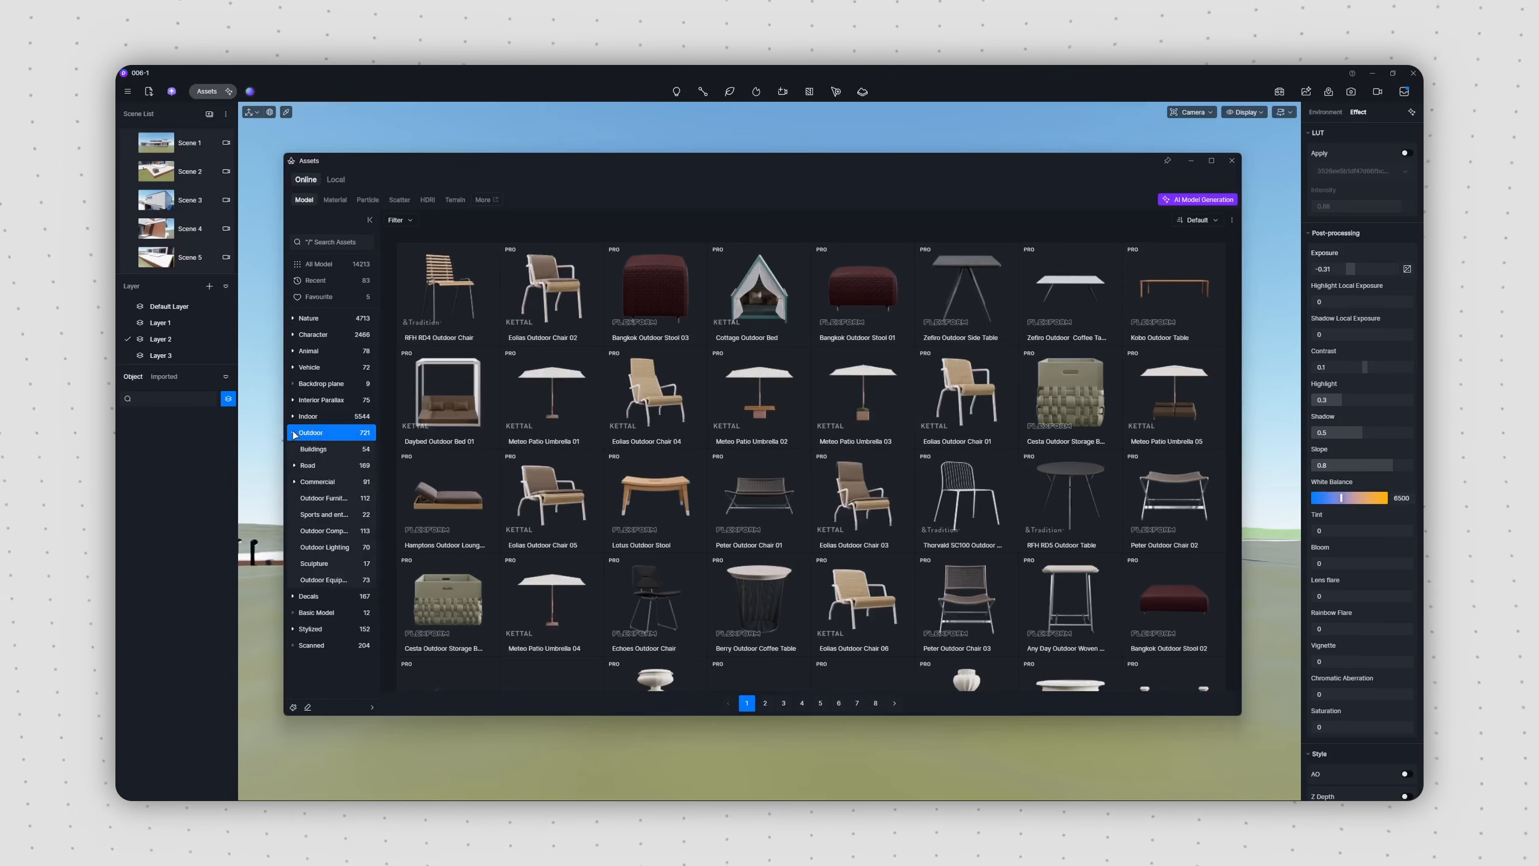
{"action": "left_click", "coordinate": [328, 242]}
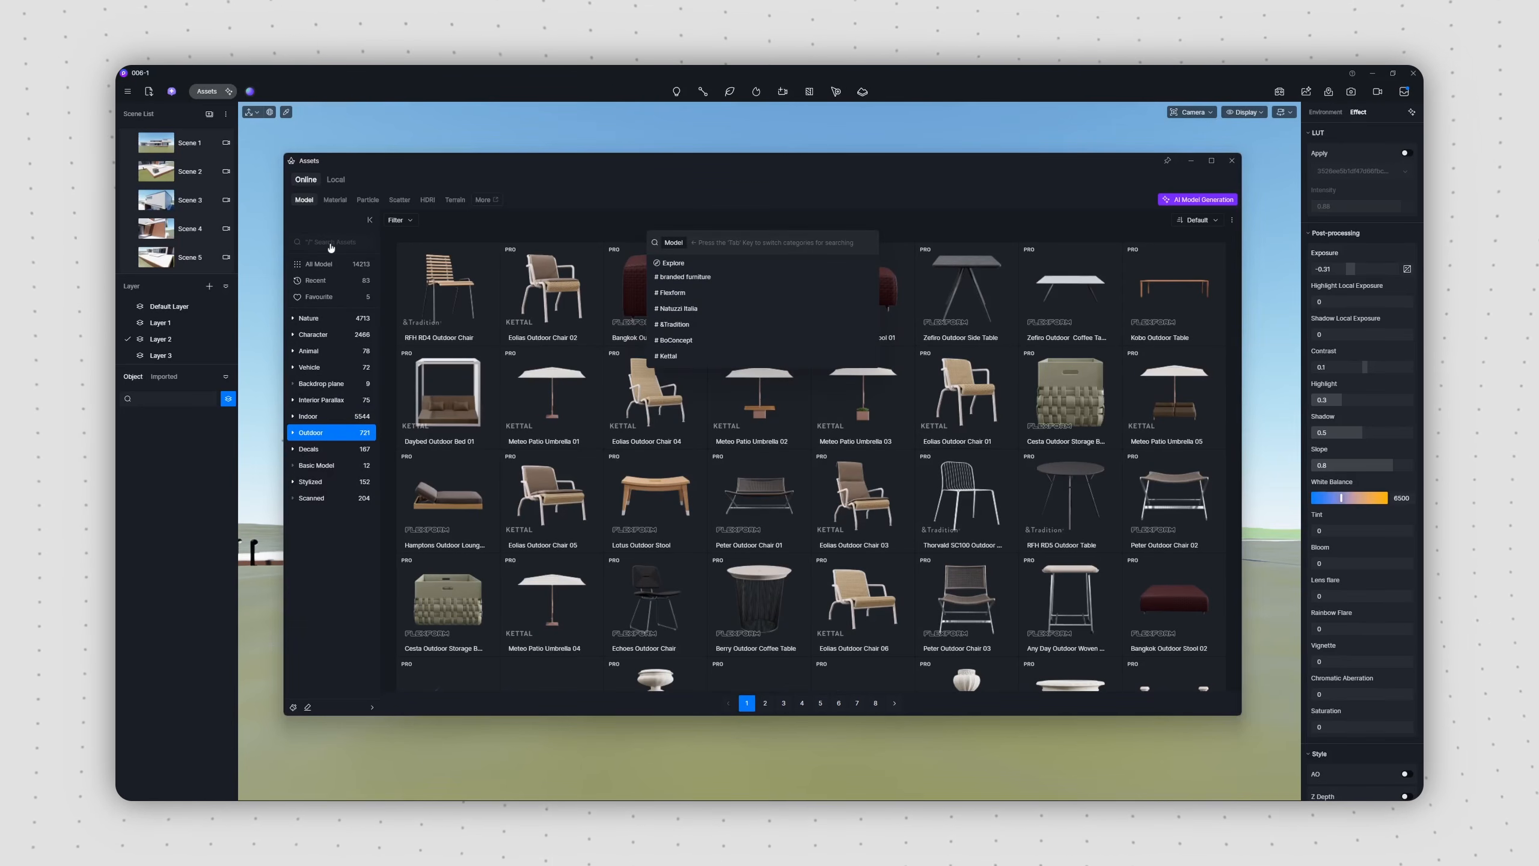
{"action": "left_click", "coordinate": [327, 298]}
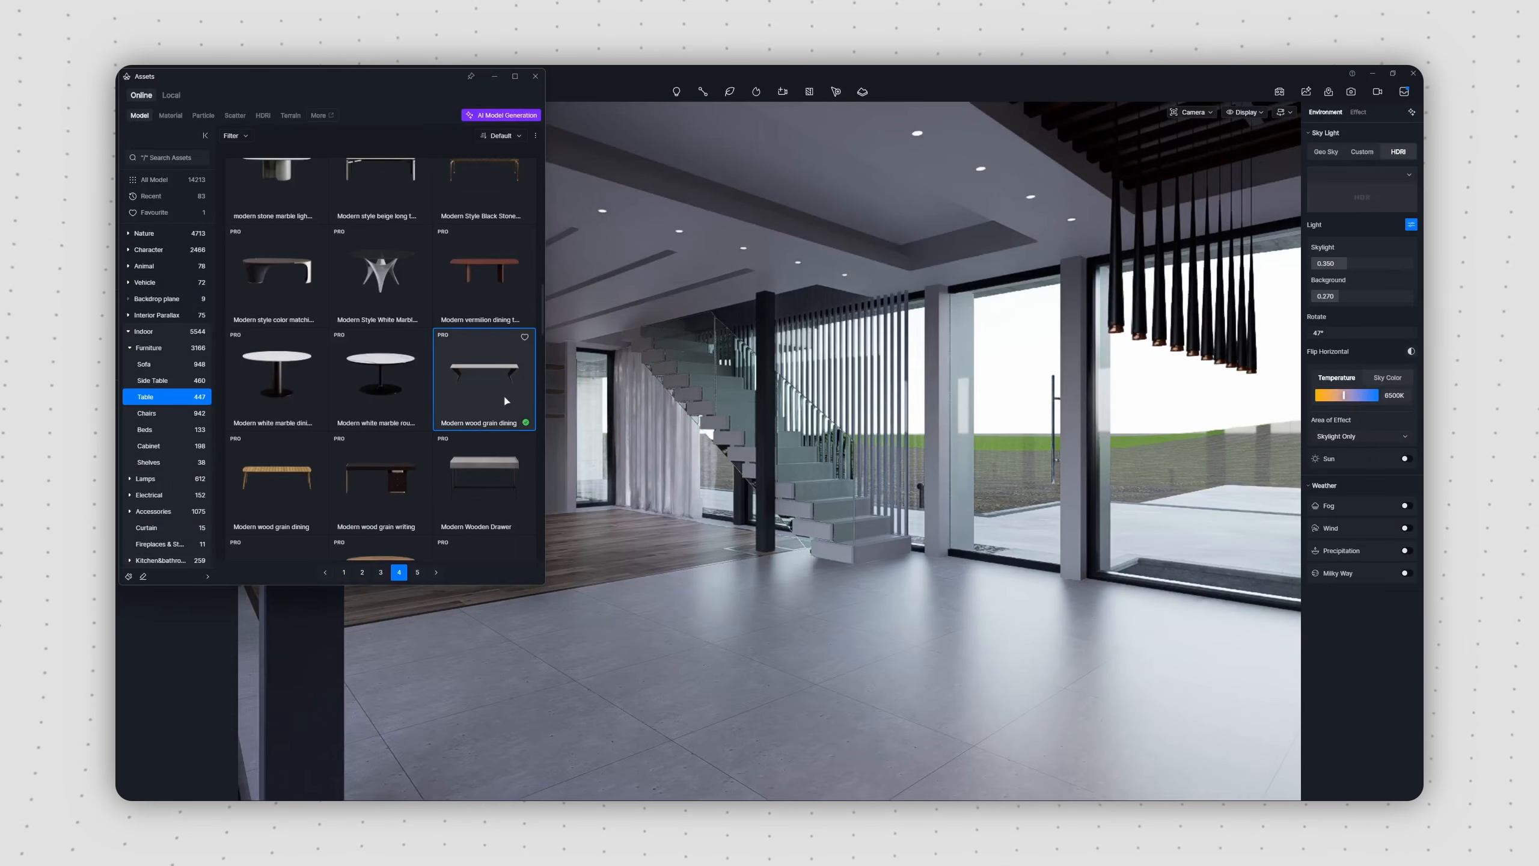
Step: Place the Modern wood grain dining table in the room and position light Italian Minotti chairs beside it
{"action": "left_click_drag", "start_coordinate": [506, 401], "coordinate": [767, 639]}
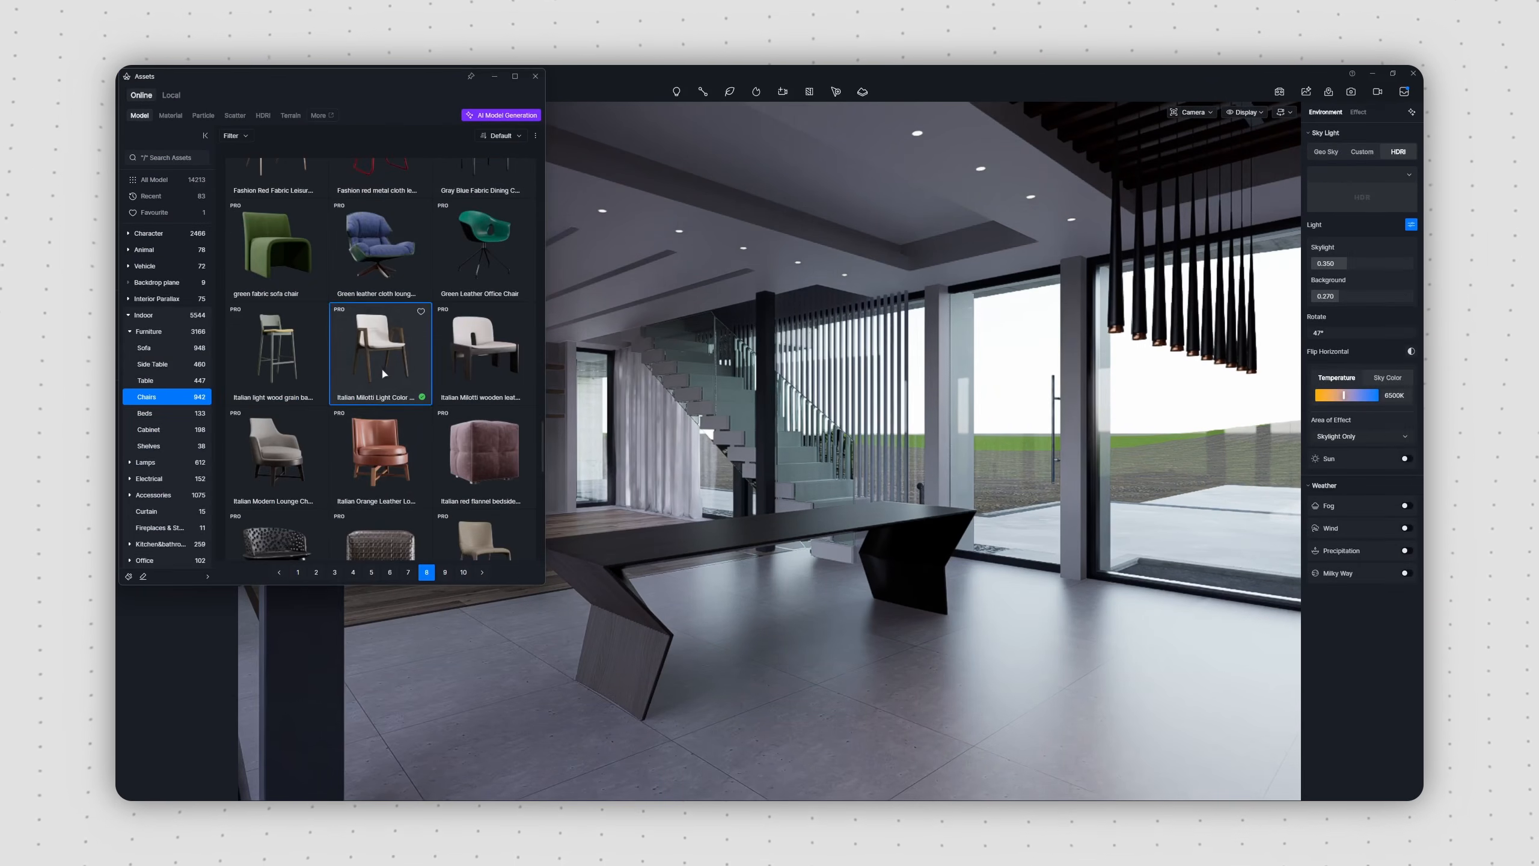
{"action": "left_click", "coordinate": [383, 373]}
{"action": "left_click", "coordinate": [976, 650]}
{"action": "left_click_drag", "start_coordinate": [929, 666], "coordinate": [869, 689], "text": "alt"}
{"action": "left_click_drag", "start_coordinate": [869, 689], "coordinate": [684, 765], "text": "alt"}
Step: Fine-tune the chair positions, group the chairs and arrange the group along the other side of the dining table
{"action": "left_click", "coordinate": [191, 500], "text": "shift"}
{"action": "left_click_drag", "start_coordinate": [979, 634], "coordinate": [970, 644]}
{"action": "left_click_drag", "start_coordinate": [981, 644], "coordinate": [999, 654]}
{"action": "key", "text": "ctrl+g"}
{"action": "left_click_drag", "start_coordinate": [932, 715], "coordinate": [724, 644], "text": "alt"}
{"action": "left_click", "coordinate": [787, 586]}
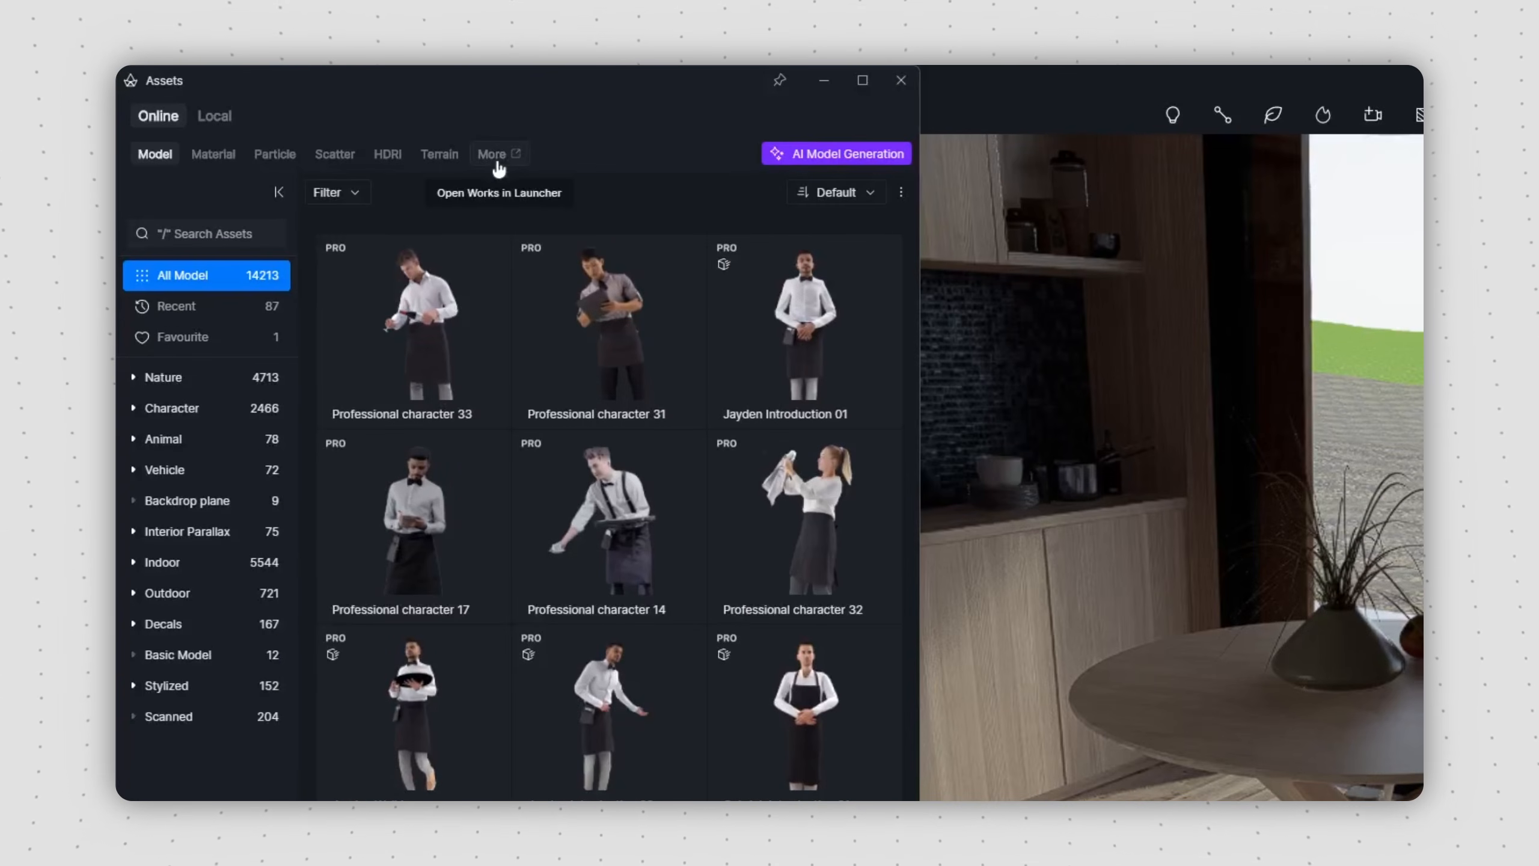
Step: Place the Pavilion AV5 Dining Chair from the D5 Works Chairs & Stools category beside the round table
{"action": "left_click", "coordinate": [497, 162]}
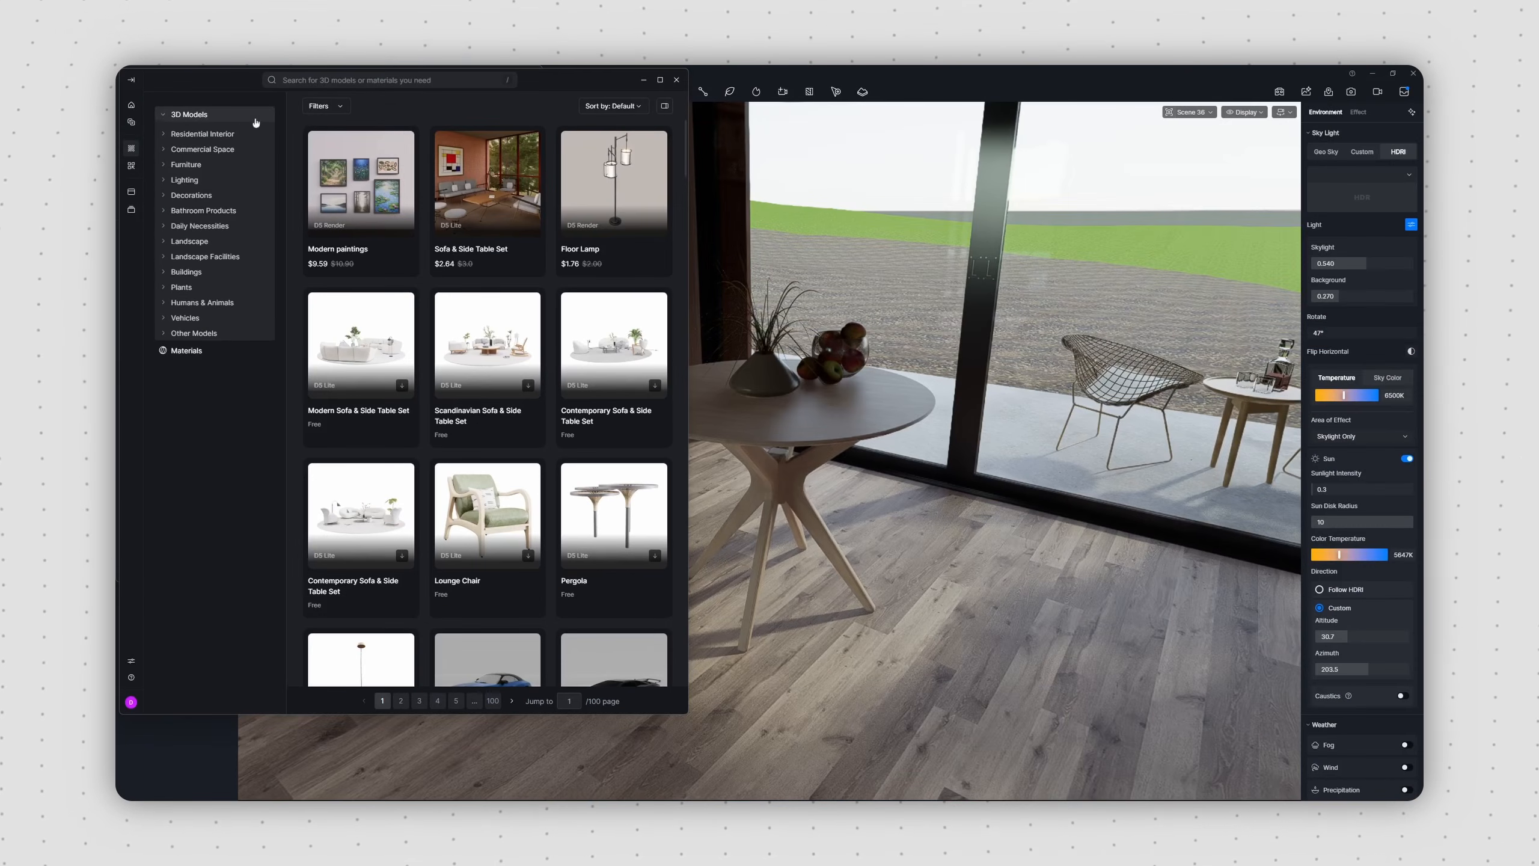
{"action": "left_click", "coordinate": [239, 164]}
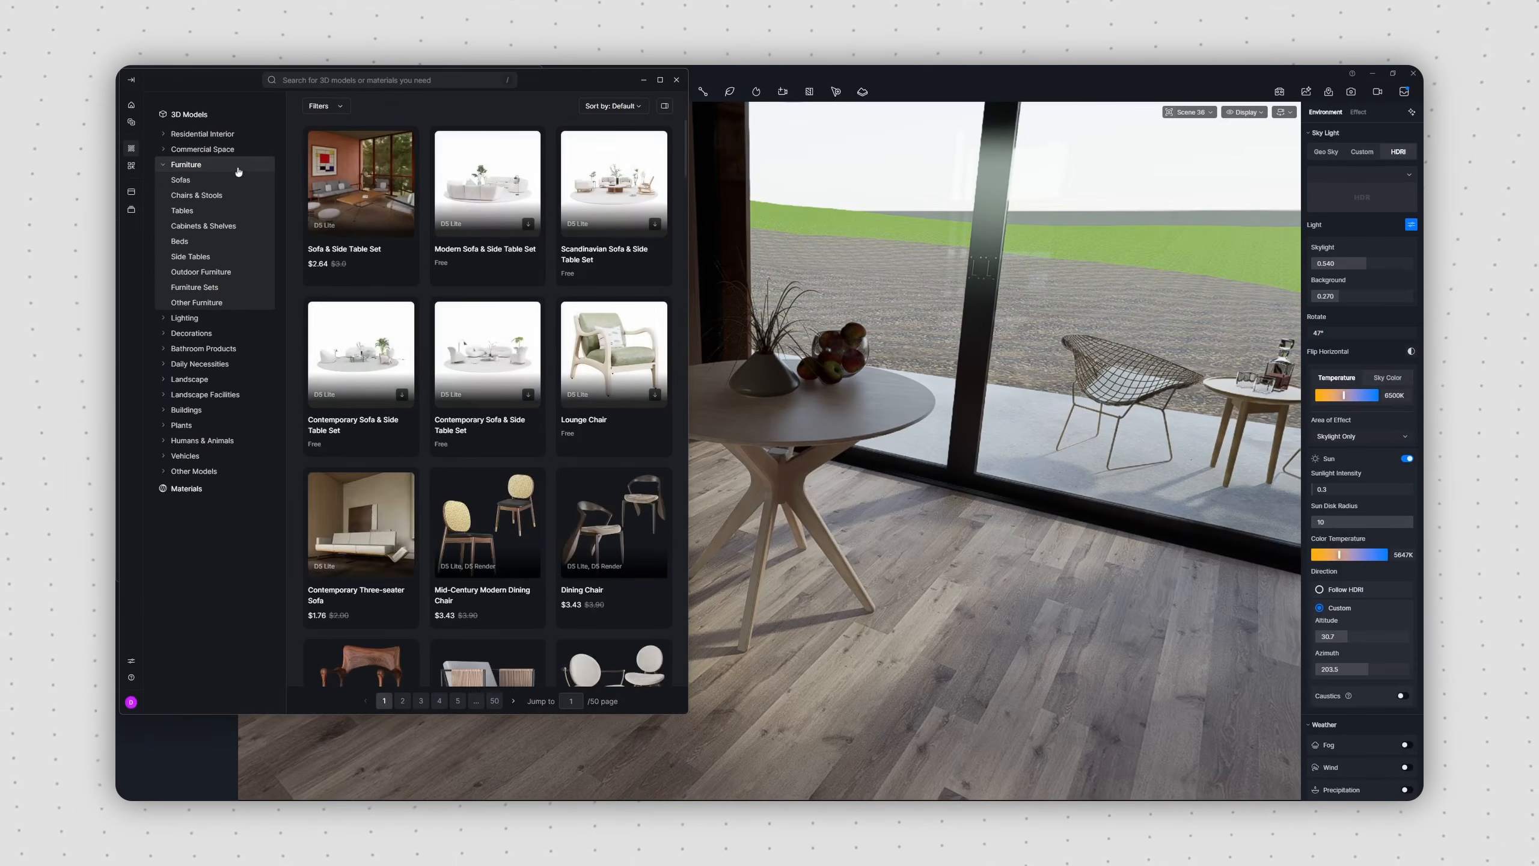
{"action": "left_click", "coordinate": [234, 195]}
{"action": "left_click", "coordinate": [393, 700]}
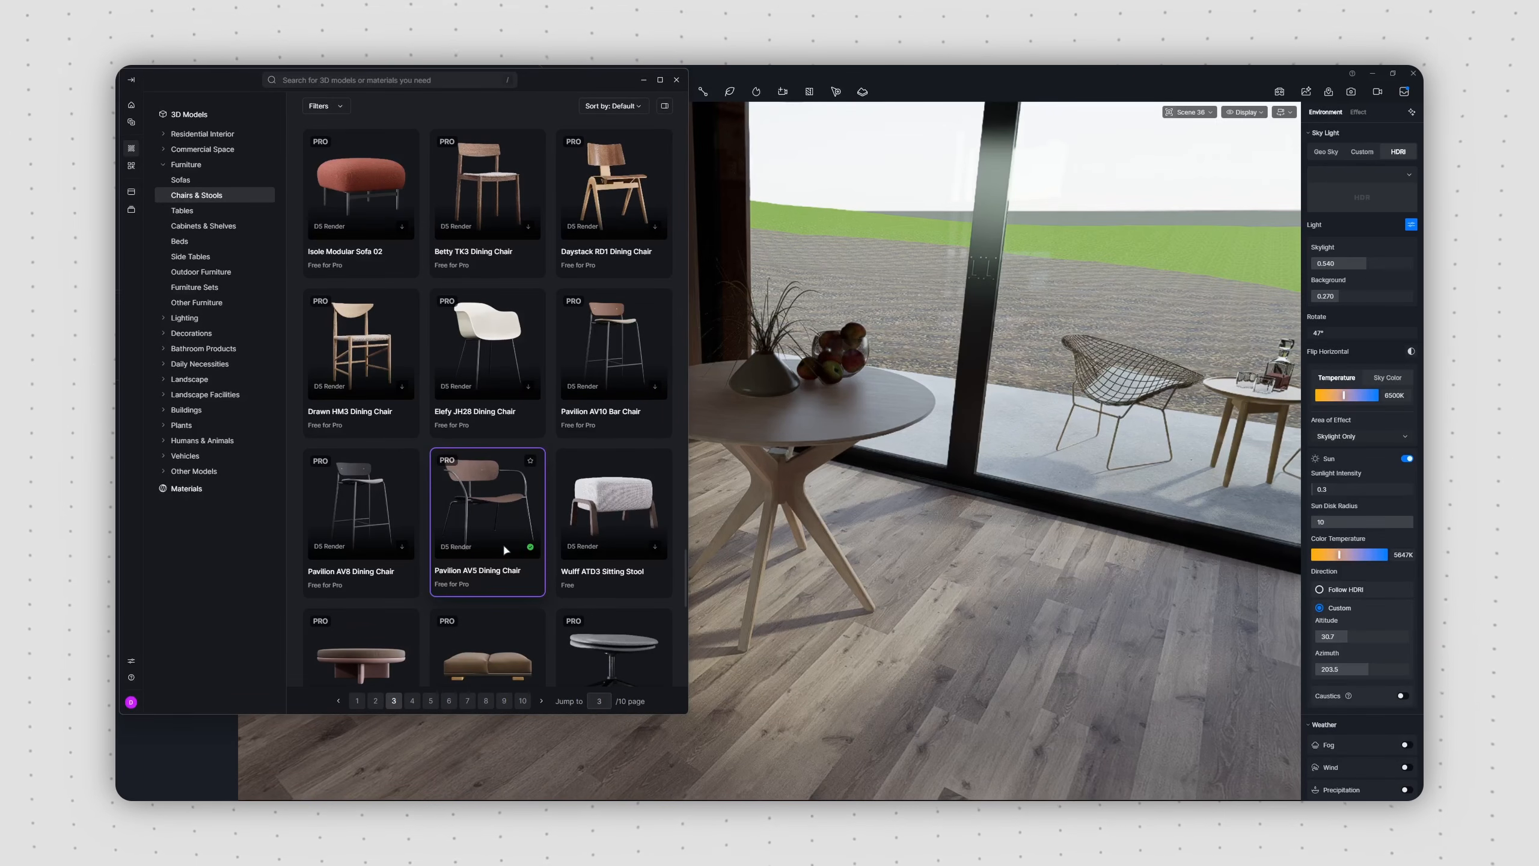
{"action": "left_click_drag", "start_coordinate": [502, 543], "coordinate": [1051, 631]}
Step: Pick the round table's wood material and apply it to the dining chair's seat and backrest
{"action": "key", "text": "i"}
{"action": "left_click", "coordinate": [883, 402]}
{"action": "left_click", "coordinate": [1018, 515]}
{"action": "left_click", "coordinate": [1132, 447]}
{"action": "key", "text": "Escape"}
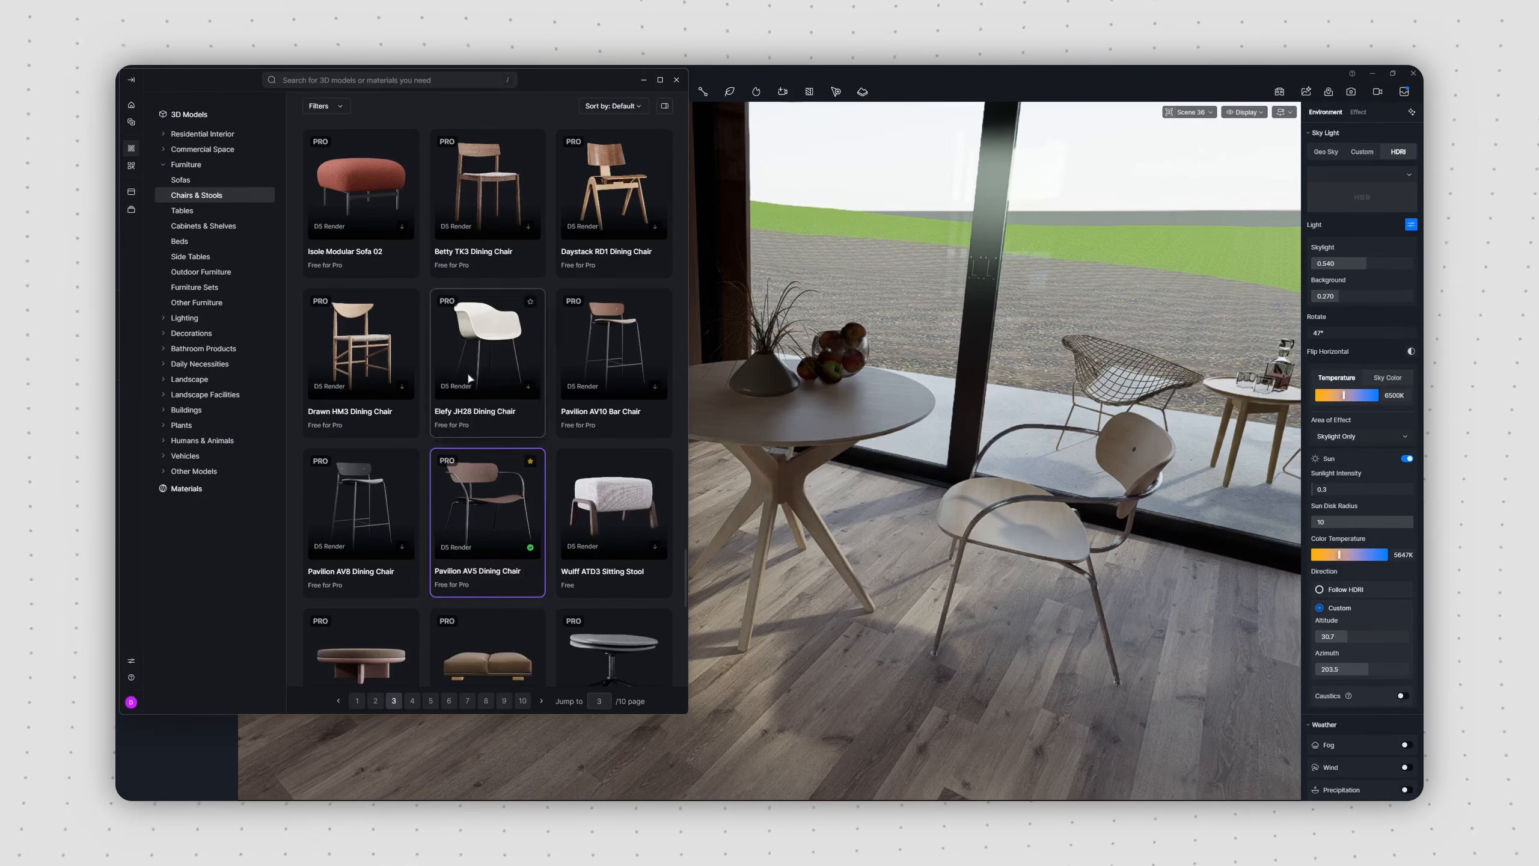
{"action": "left_click", "coordinate": [131, 166]}
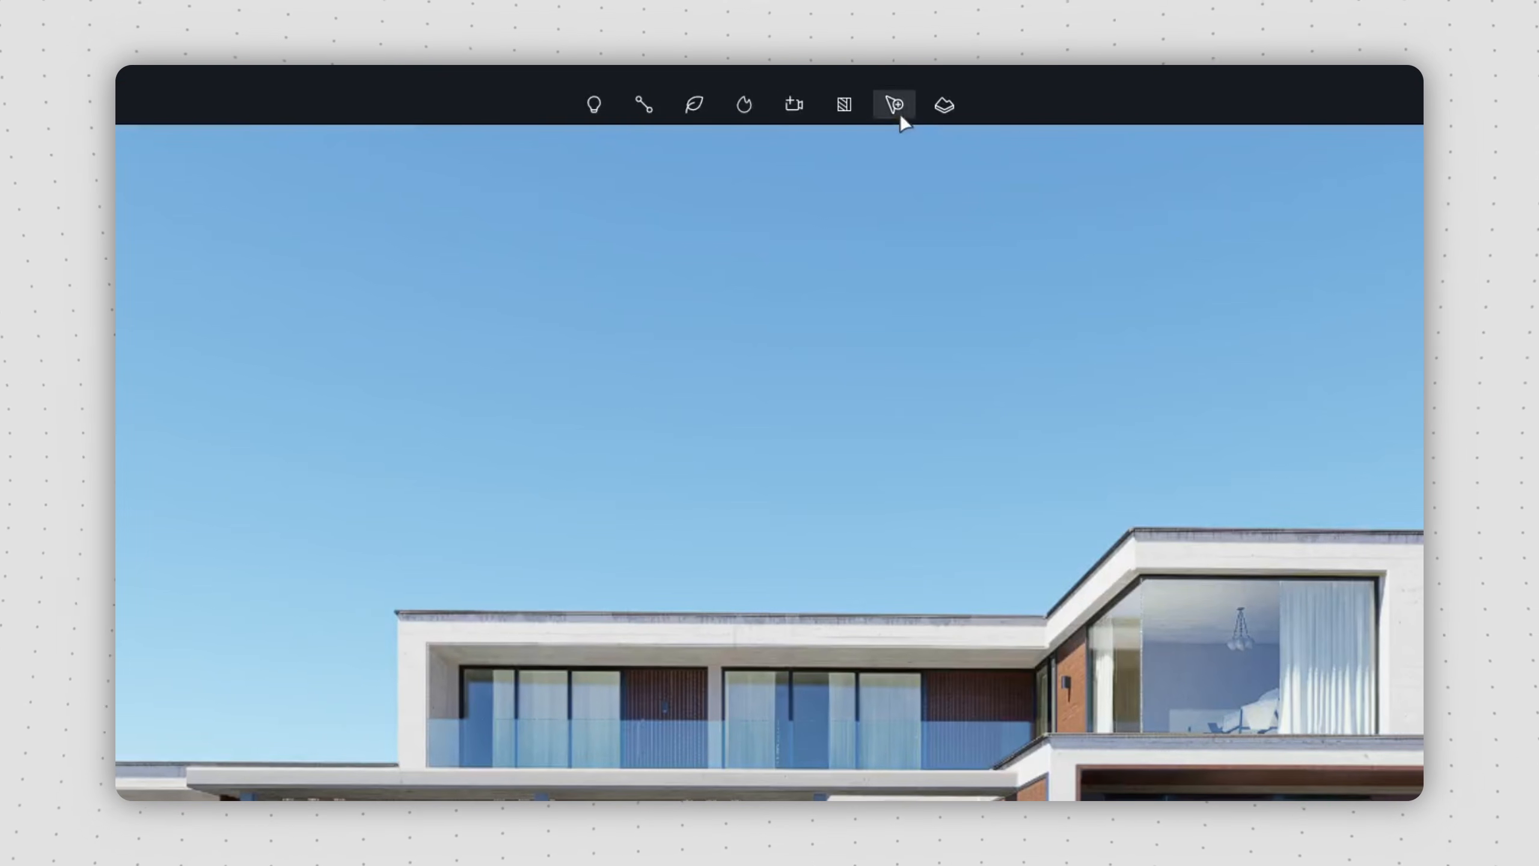
Step: Scatter a grass preset from the Lawn Landscape category over the ground around the house
{"action": "left_click", "coordinate": [900, 113]}
{"action": "left_click", "coordinate": [717, 240]}
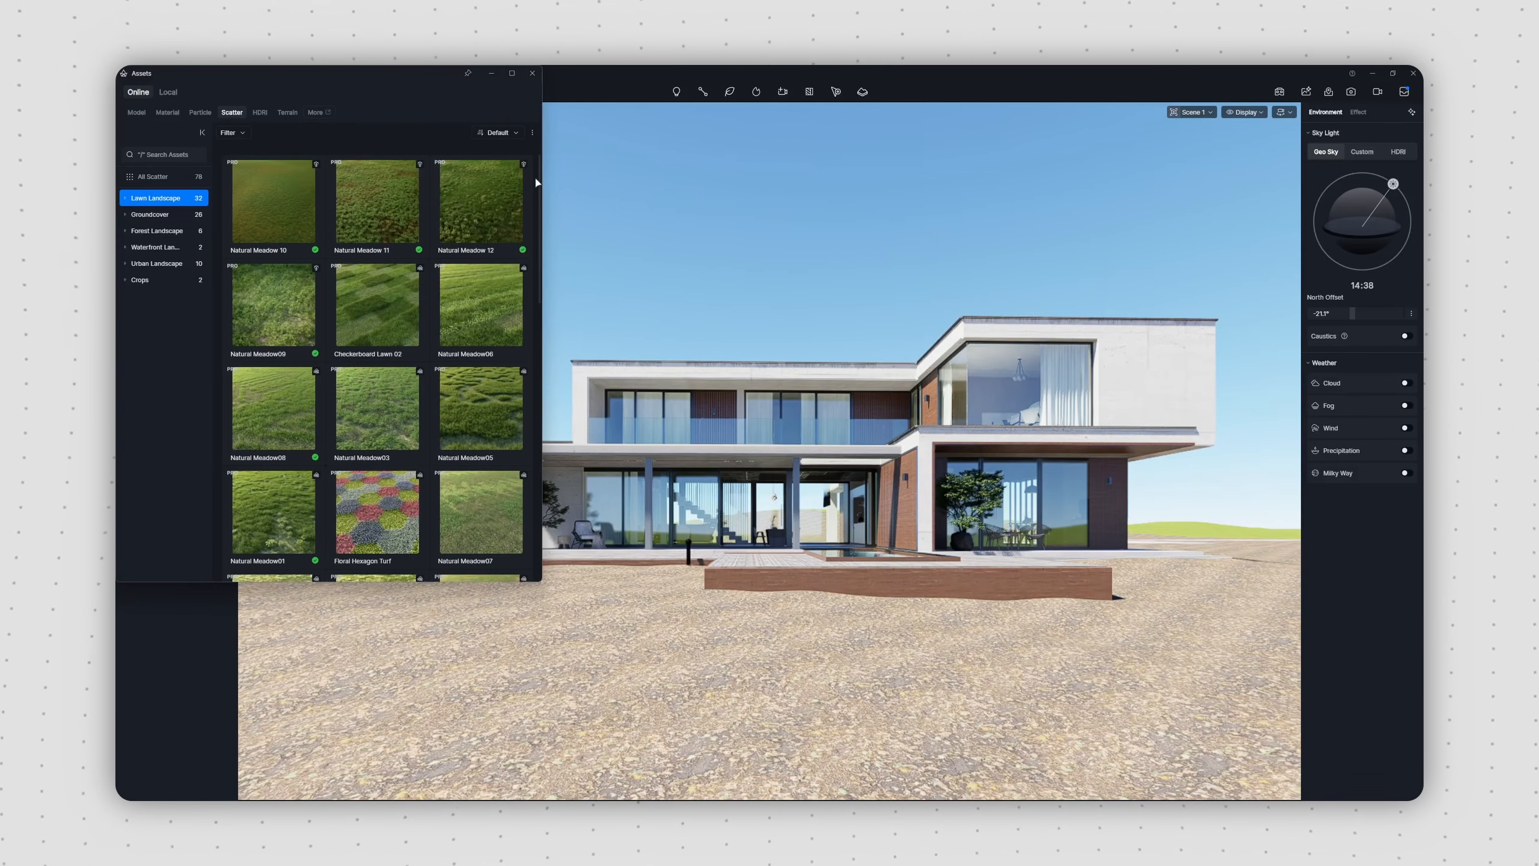
{"action": "scroll", "coordinate": [537, 183], "scroll_direction": "down", "scroll_amount": 10}
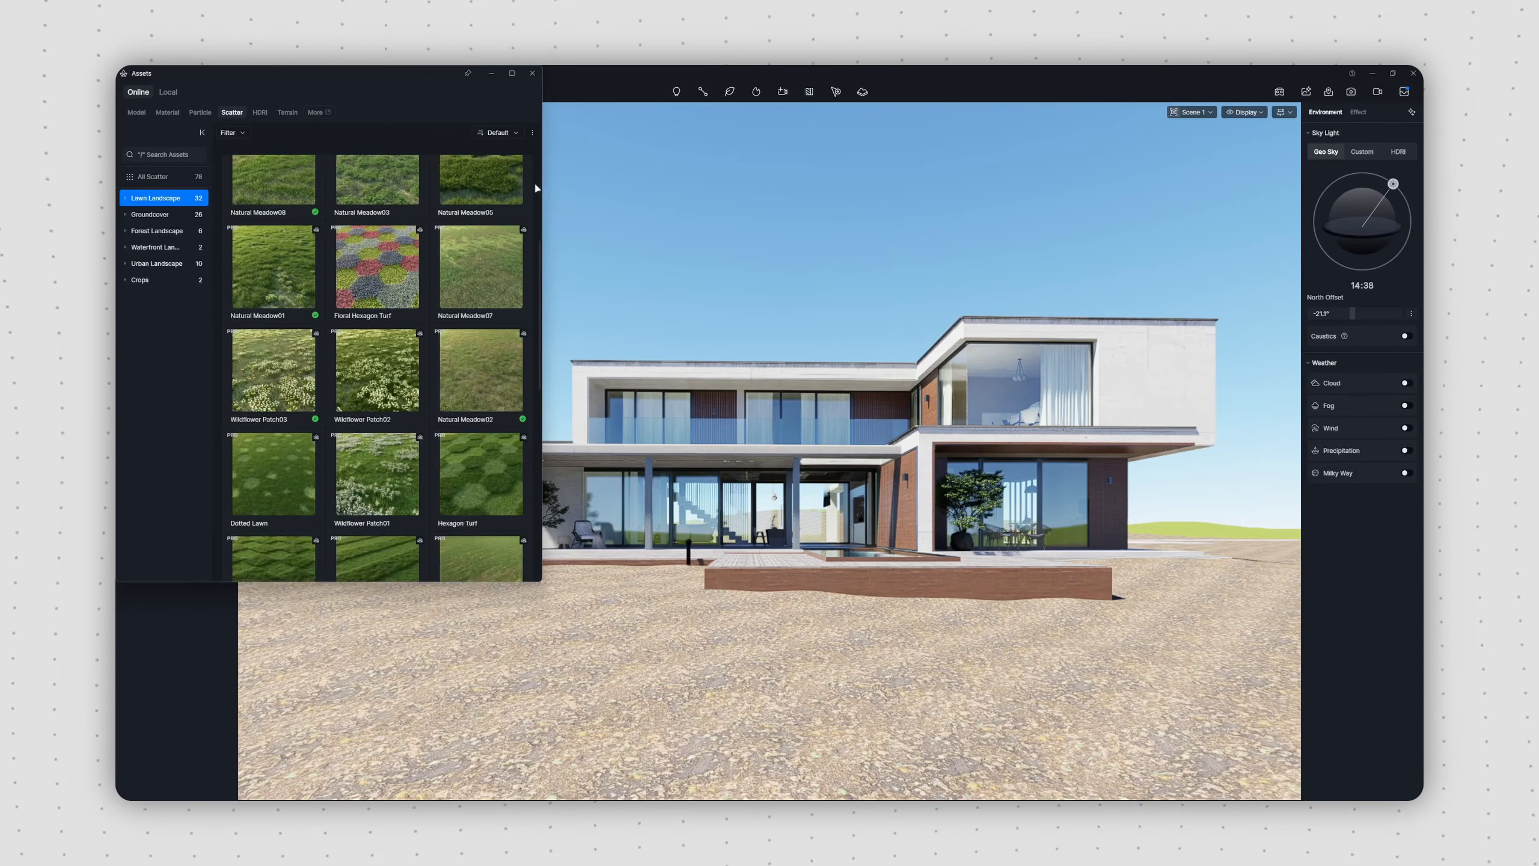
{"action": "left_click", "coordinate": [406, 391]}
{"action": "left_click", "coordinate": [661, 606]}
{"action": "left_click", "coordinate": [795, 121]}
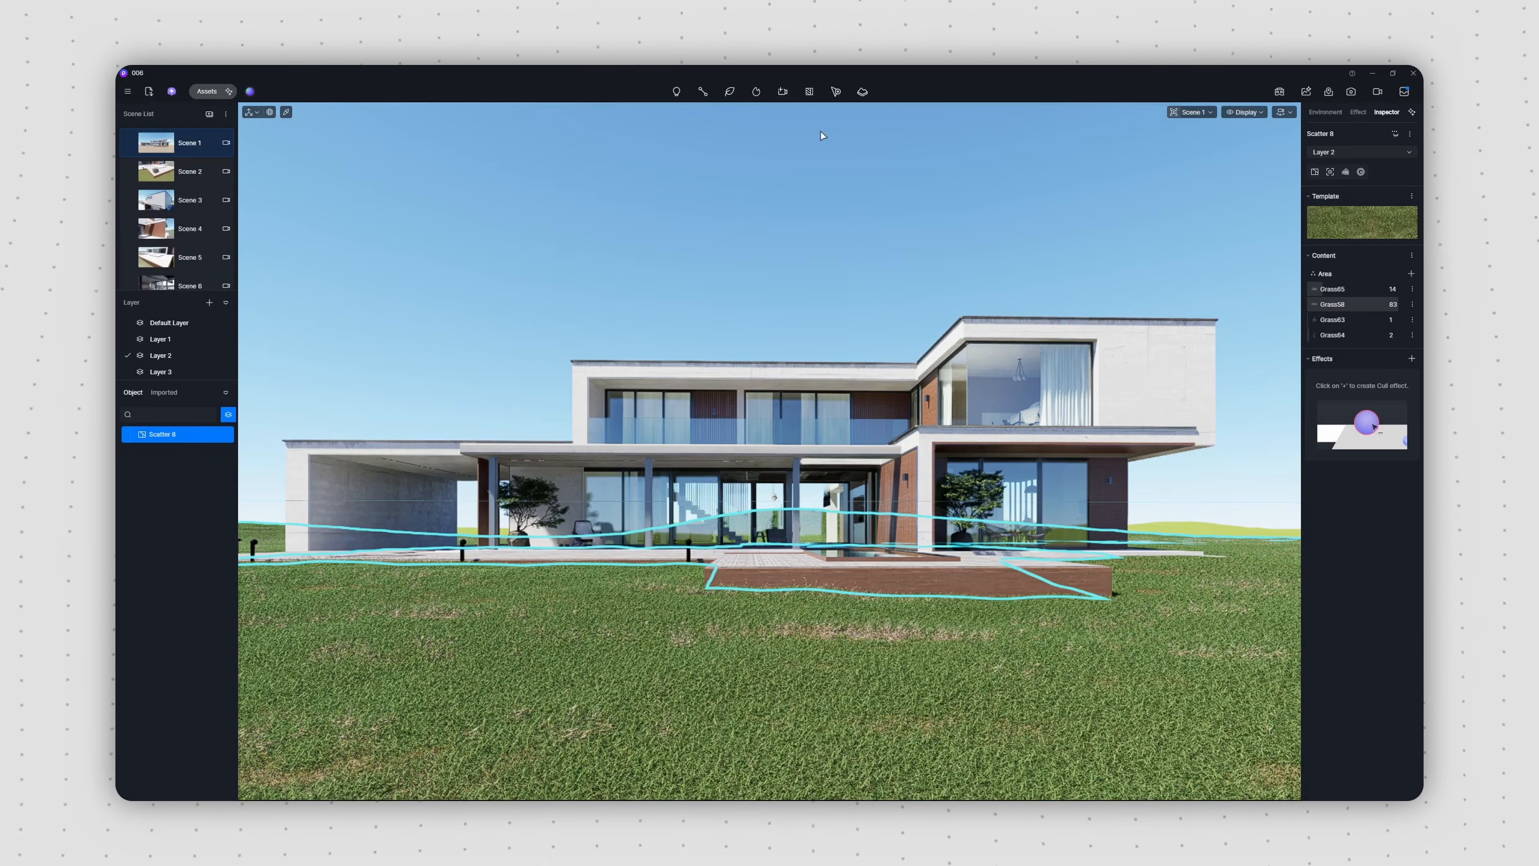
Step: Raise the probability of occurrence weight of Grass65 in the lawn scatter to about 43
{"action": "left_click", "coordinate": [1376, 290]}
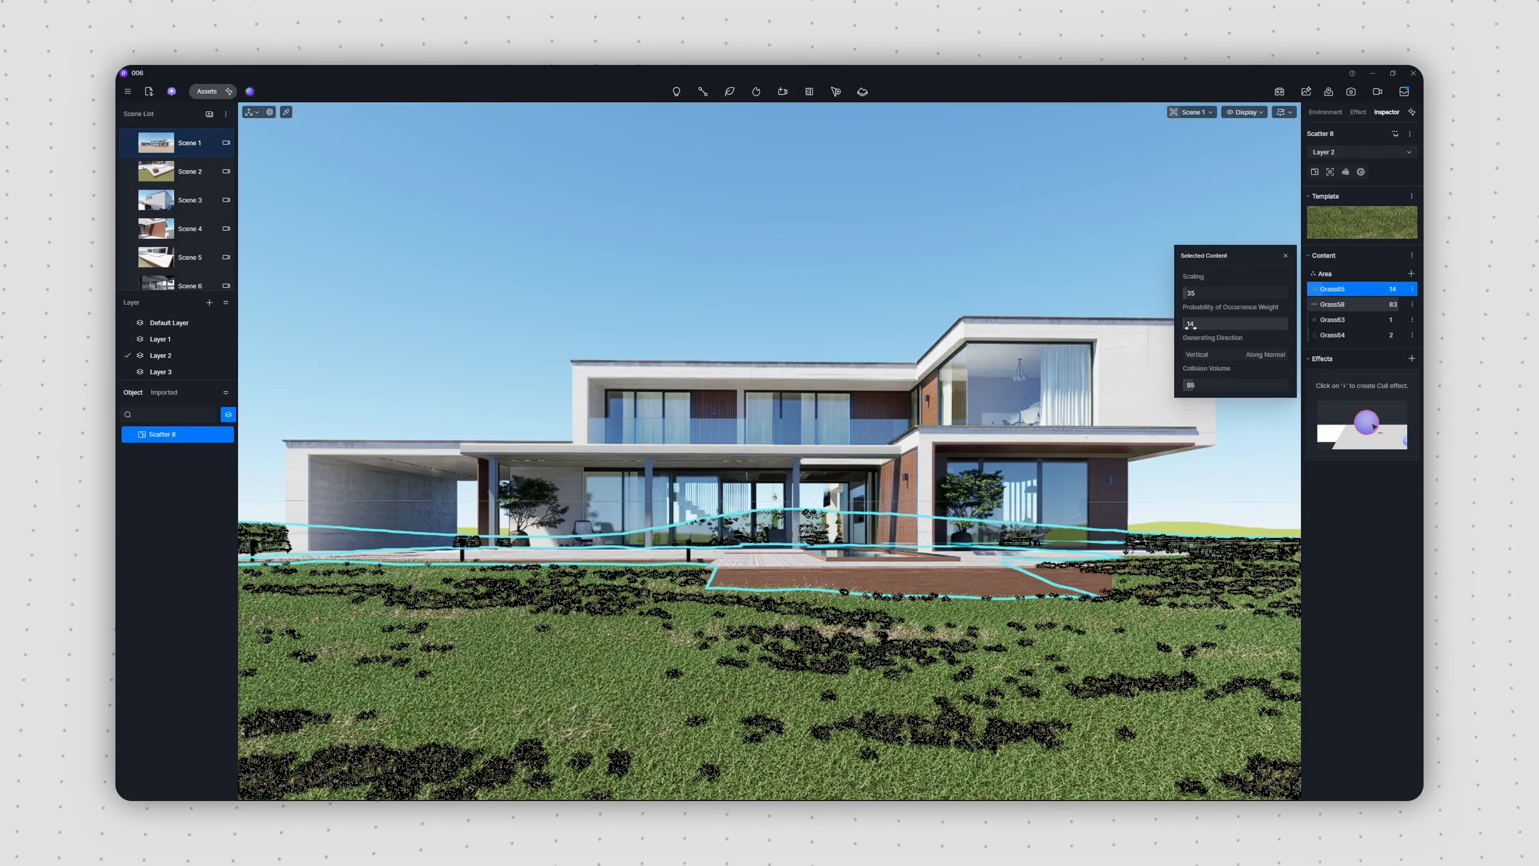
{"action": "left_click_drag", "start_coordinate": [1186, 328], "coordinate": [1190, 327]}
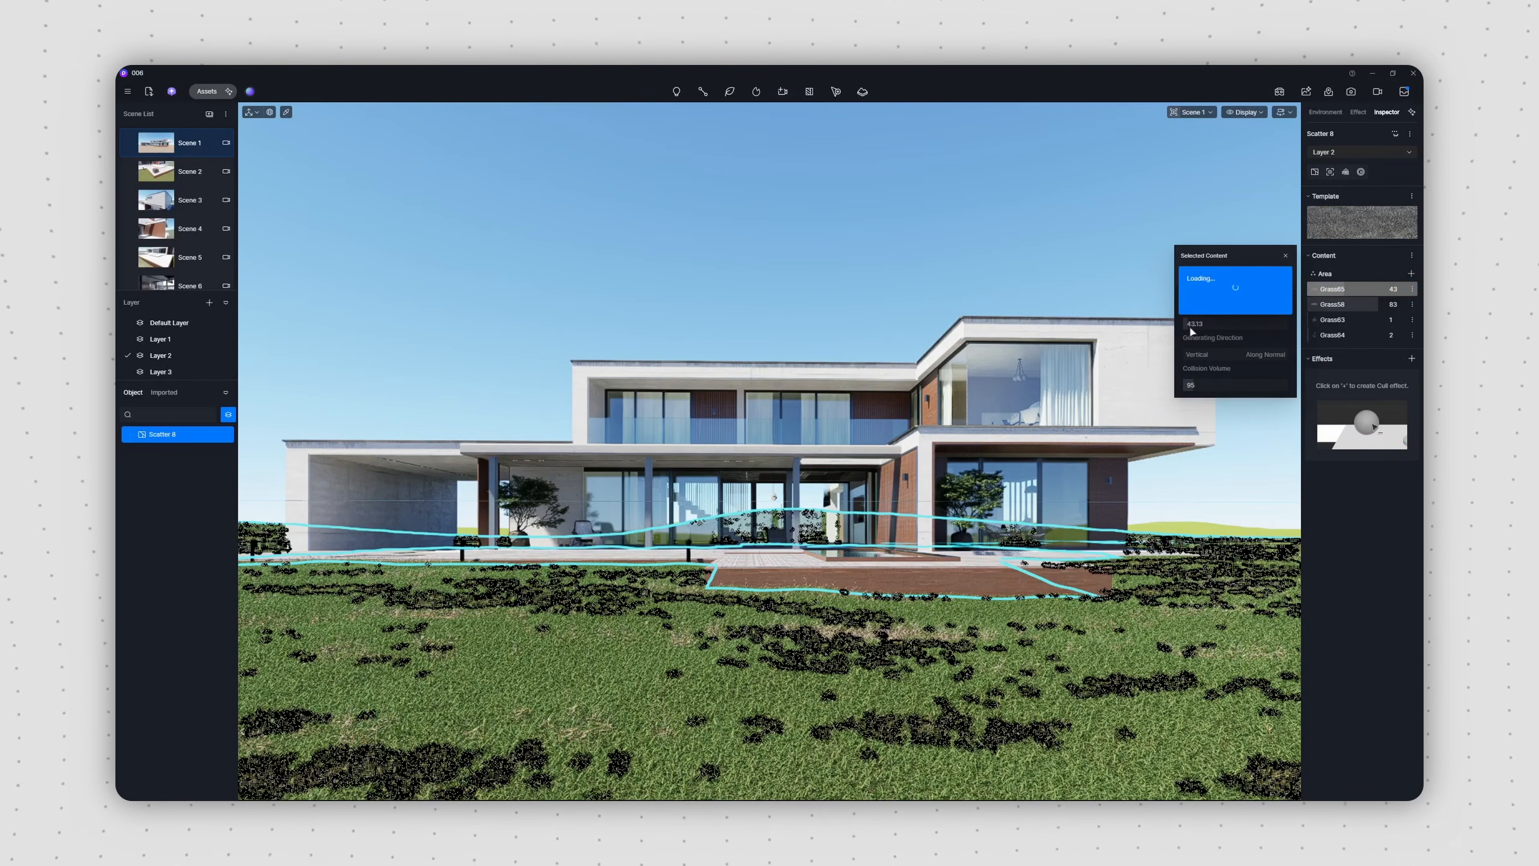
{"action": "left_click", "coordinate": [1156, 293]}
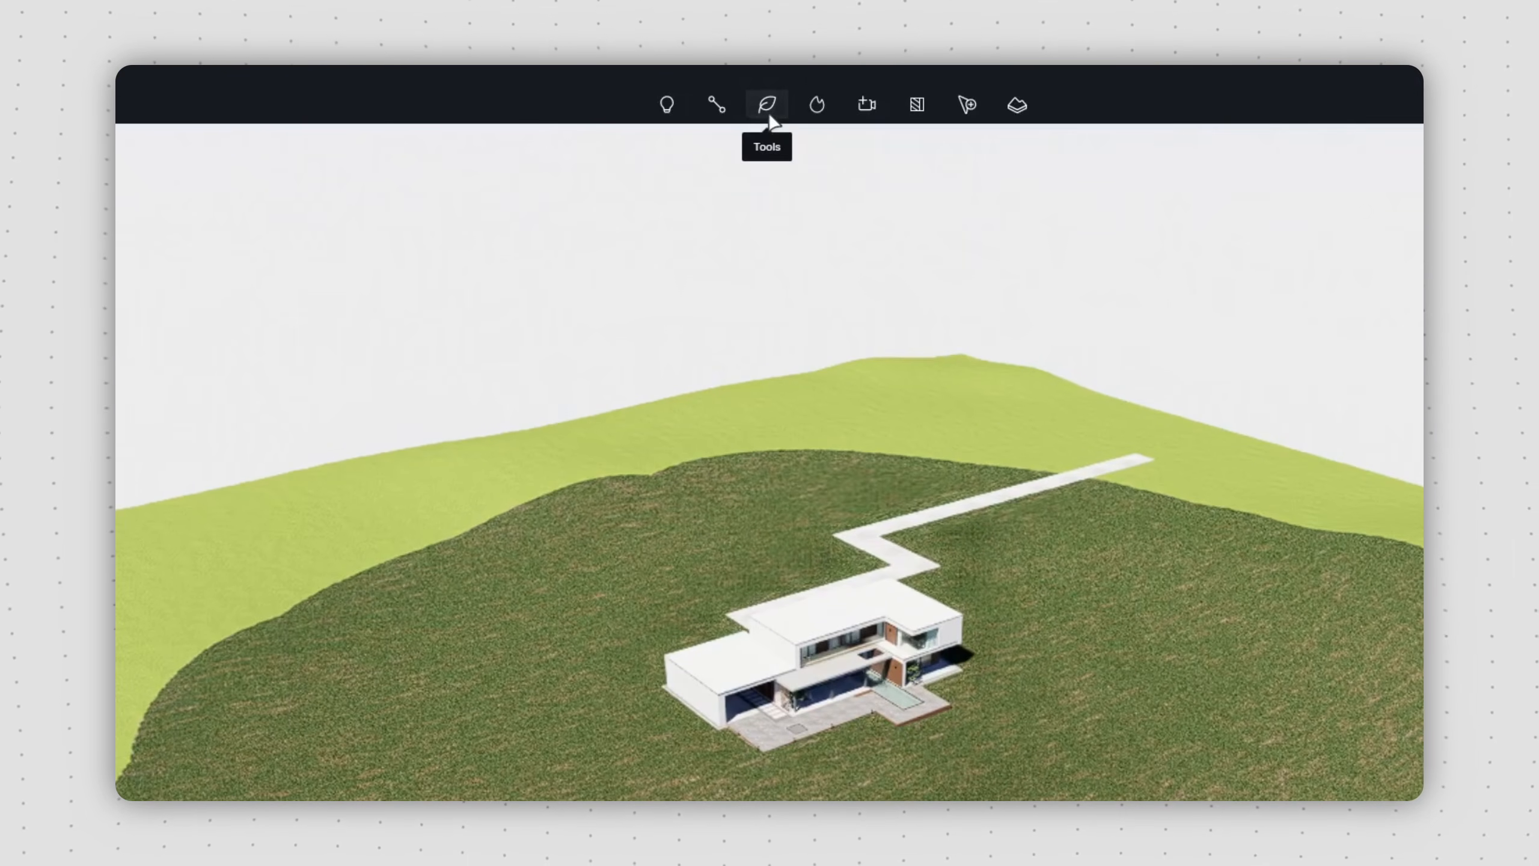
Step: Brush the five favourite tree models, including Cedrus libani 02 and Picea rubens, in a ring around the meadow's edge
{"action": "left_click", "coordinate": [729, 91]}
{"action": "left_click", "coordinate": [786, 176]}
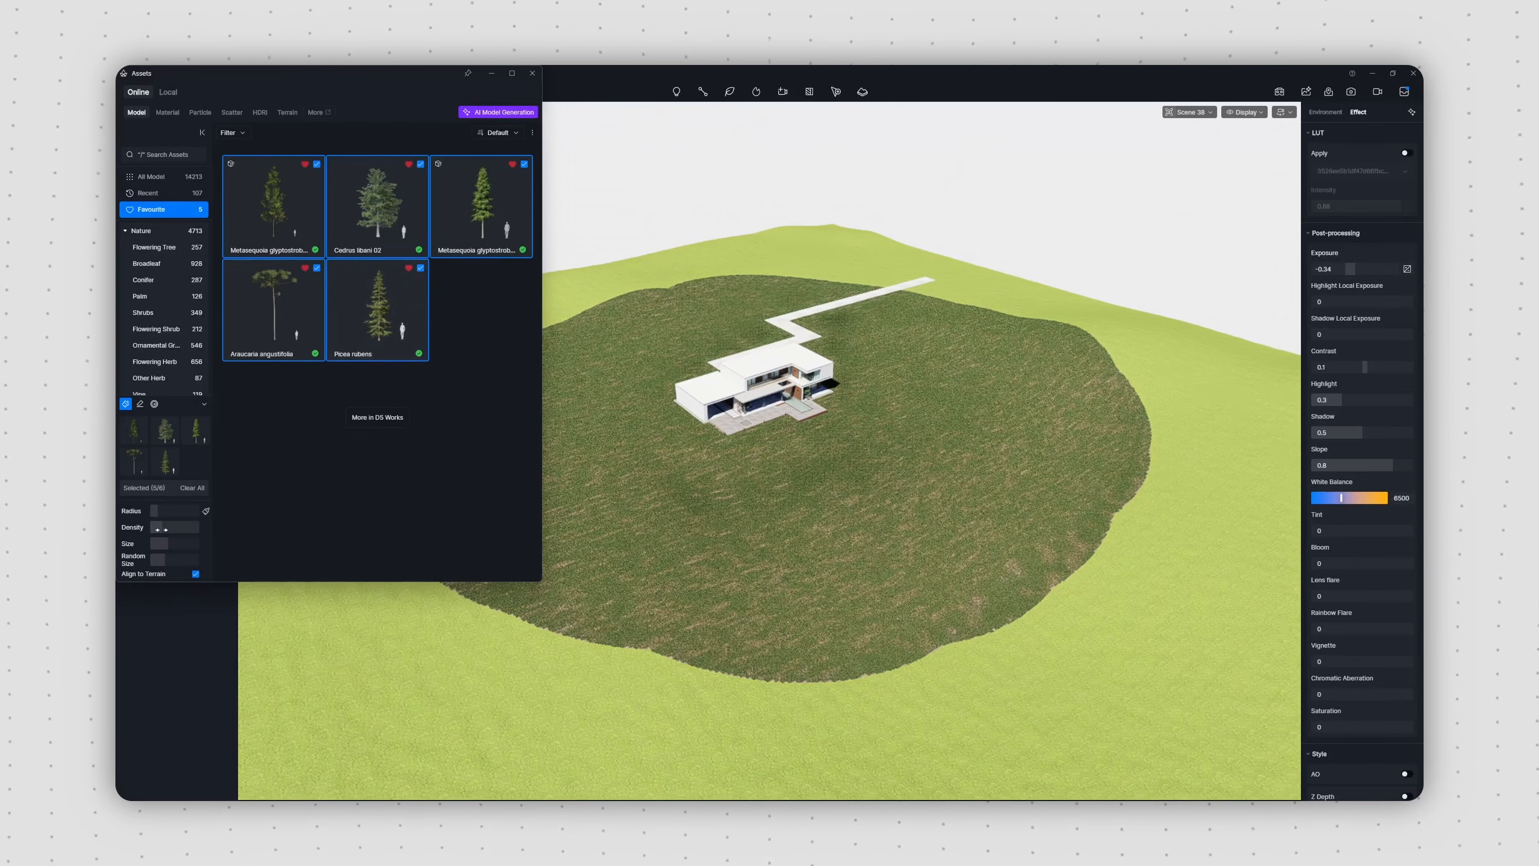
{"action": "mouse_move", "coordinate": [447, 376]}
{"action": "left_mouse_down"}
{"action": "mouse_move", "coordinate": [497, 378]}
{"action": "mouse_move", "coordinate": [773, 258]}
{"action": "mouse_move", "coordinate": [1151, 419]}
{"action": "mouse_move", "coordinate": [910, 611]}
{"action": "mouse_move", "coordinate": [360, 463]}
{"action": "mouse_move", "coordinate": [652, 591]}
{"action": "mouse_move", "coordinate": [1020, 478]}
{"action": "mouse_move", "coordinate": [917, 354]}
{"action": "mouse_move", "coordinate": [389, 319]}
{"action": "mouse_move", "coordinate": [887, 677]}
{"action": "mouse_move", "coordinate": [810, 539]}
{"action": "mouse_move", "coordinate": [918, 568]}
{"action": "left_mouse_up"}
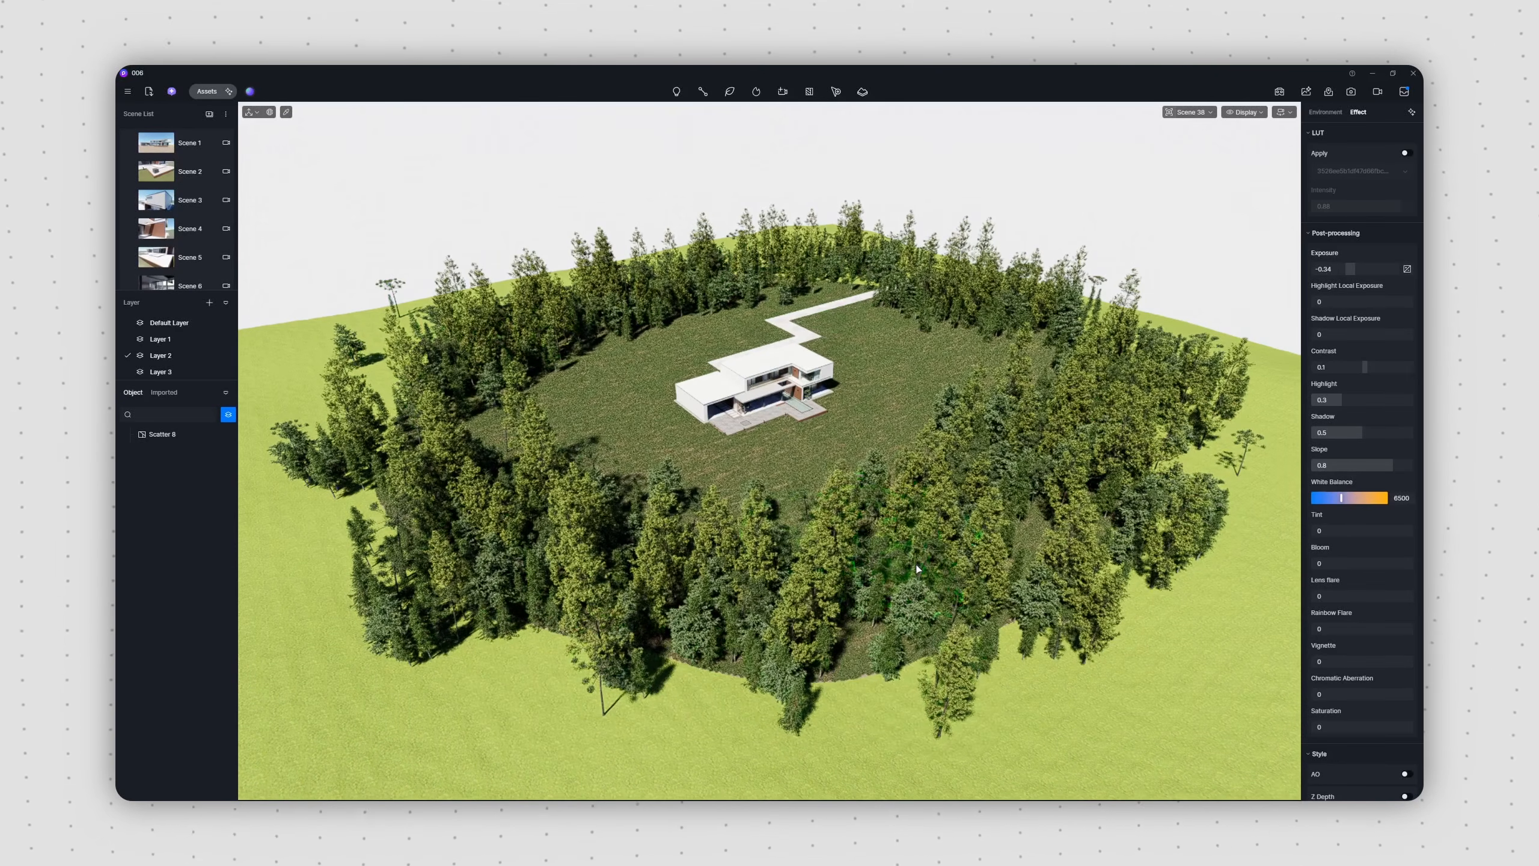
Step: Set up a linear vegetation path filled with the five favourite tree models
{"action": "scroll", "coordinate": [824, 486], "scroll_direction": "down", "scroll_amount": 4}
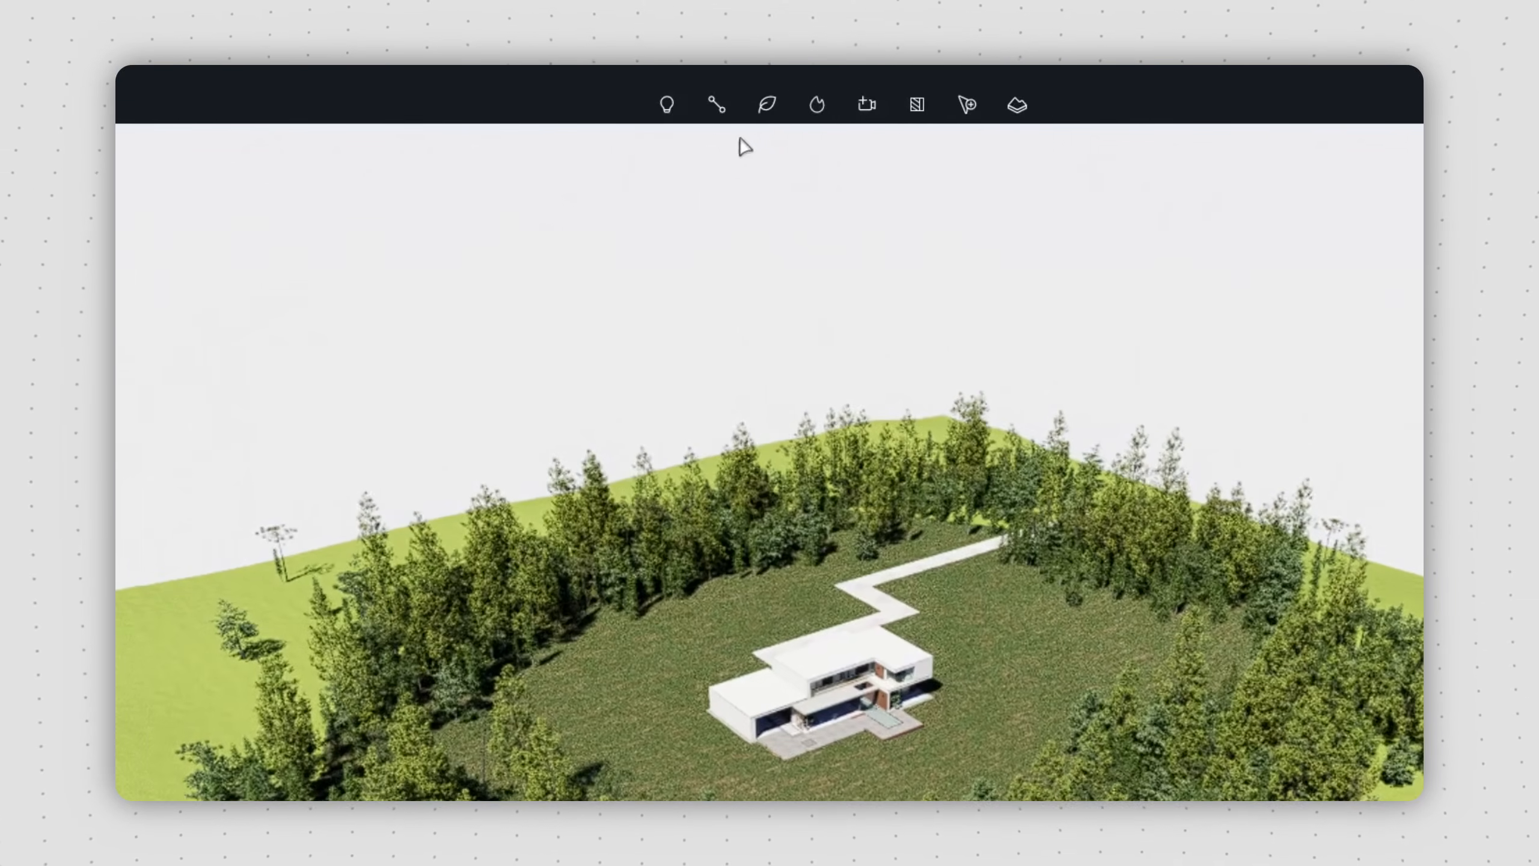
{"action": "mouse_move", "coordinate": [727, 96]}
{"action": "left_click", "coordinate": [806, 241]}
{"action": "left_click", "coordinate": [1323, 188]}
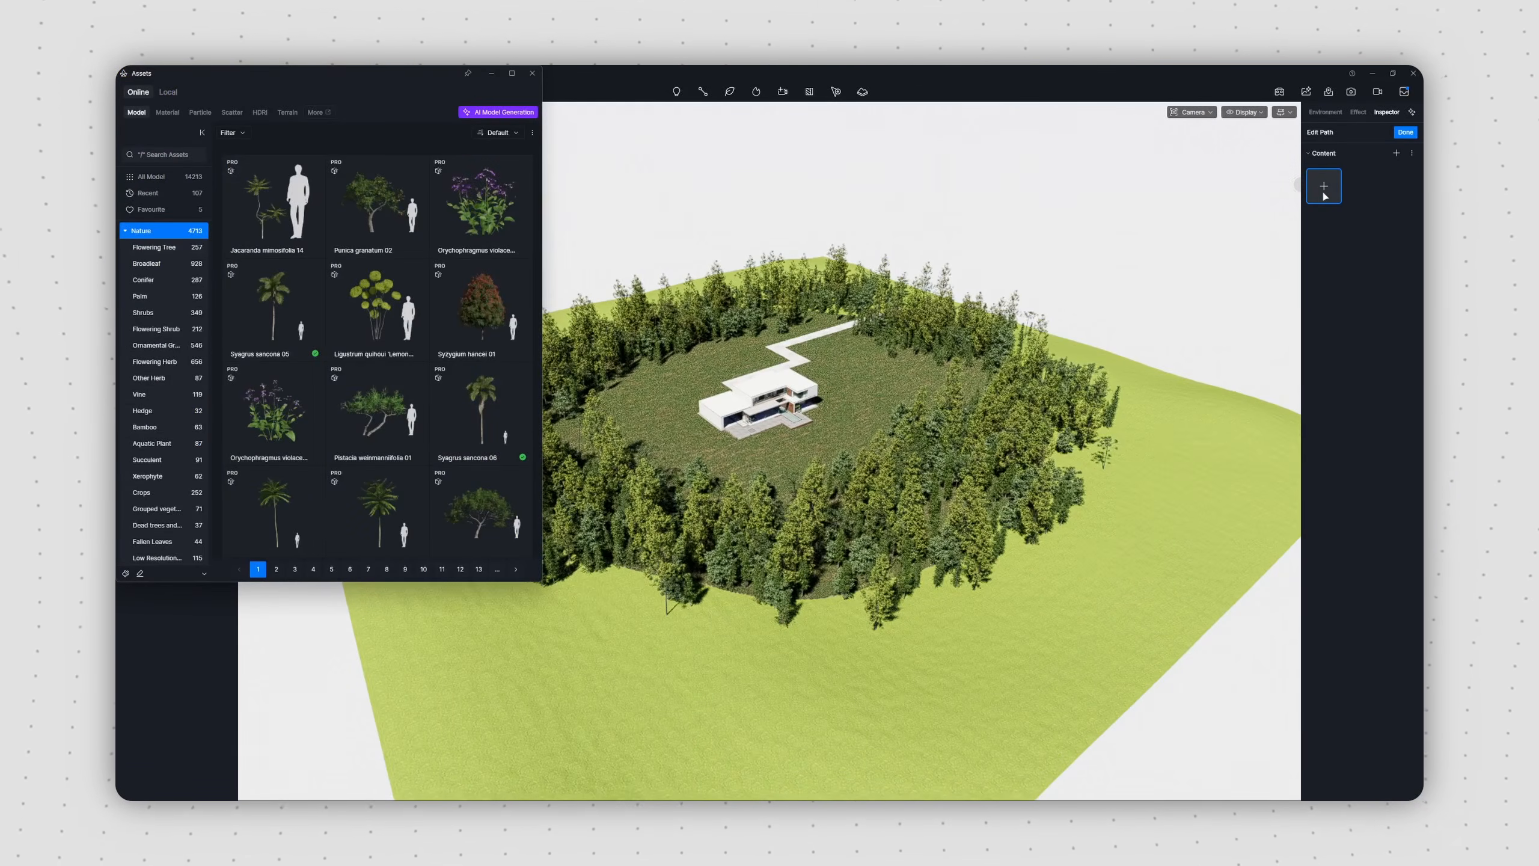
{"action": "left_click", "coordinate": [196, 209]}
{"action": "left_click", "coordinate": [274, 207]}
{"action": "left_click", "coordinate": [378, 204]}
{"action": "left_click", "coordinate": [480, 206]}
{"action": "left_click", "coordinate": [274, 309]}
{"action": "left_click", "coordinate": [376, 309]}
{"action": "left_click", "coordinate": [532, 74]}
Step: Draw the vegetation path as a closed loop on the terrain around the outside of the brushed tree ring
{"action": "left_click", "coordinate": [373, 434]}
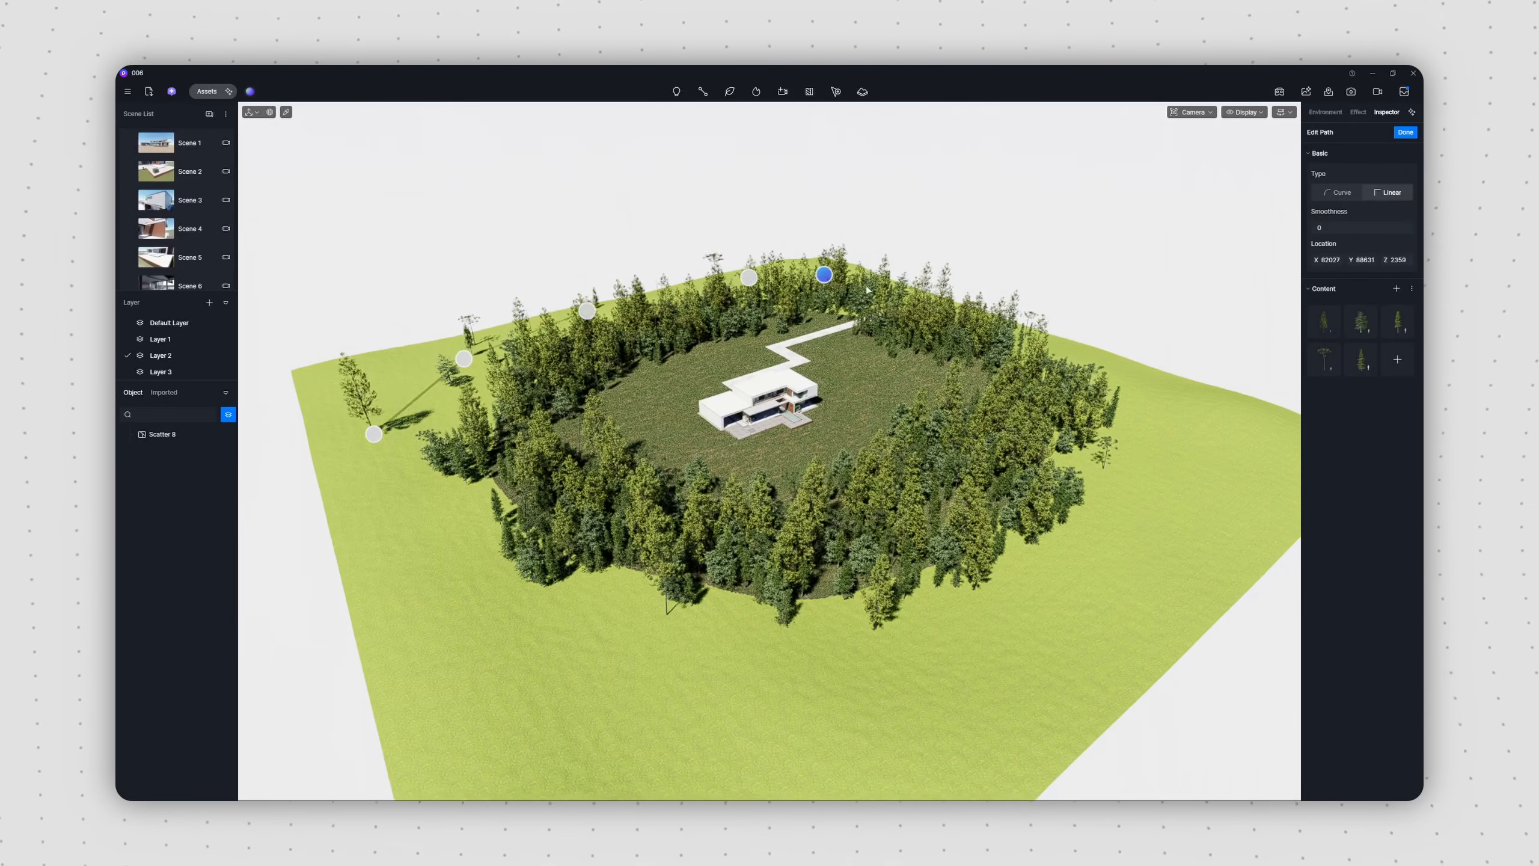
{"action": "left_click", "coordinate": [1051, 632]}
{"action": "left_click", "coordinate": [958, 660]}
{"action": "left_click", "coordinate": [772, 749]}
{"action": "left_click", "coordinate": [592, 691]}
{"action": "left_click", "coordinate": [416, 588]}
{"action": "right_click", "coordinate": [372, 435]}
{"action": "left_click", "coordinate": [1405, 132]}
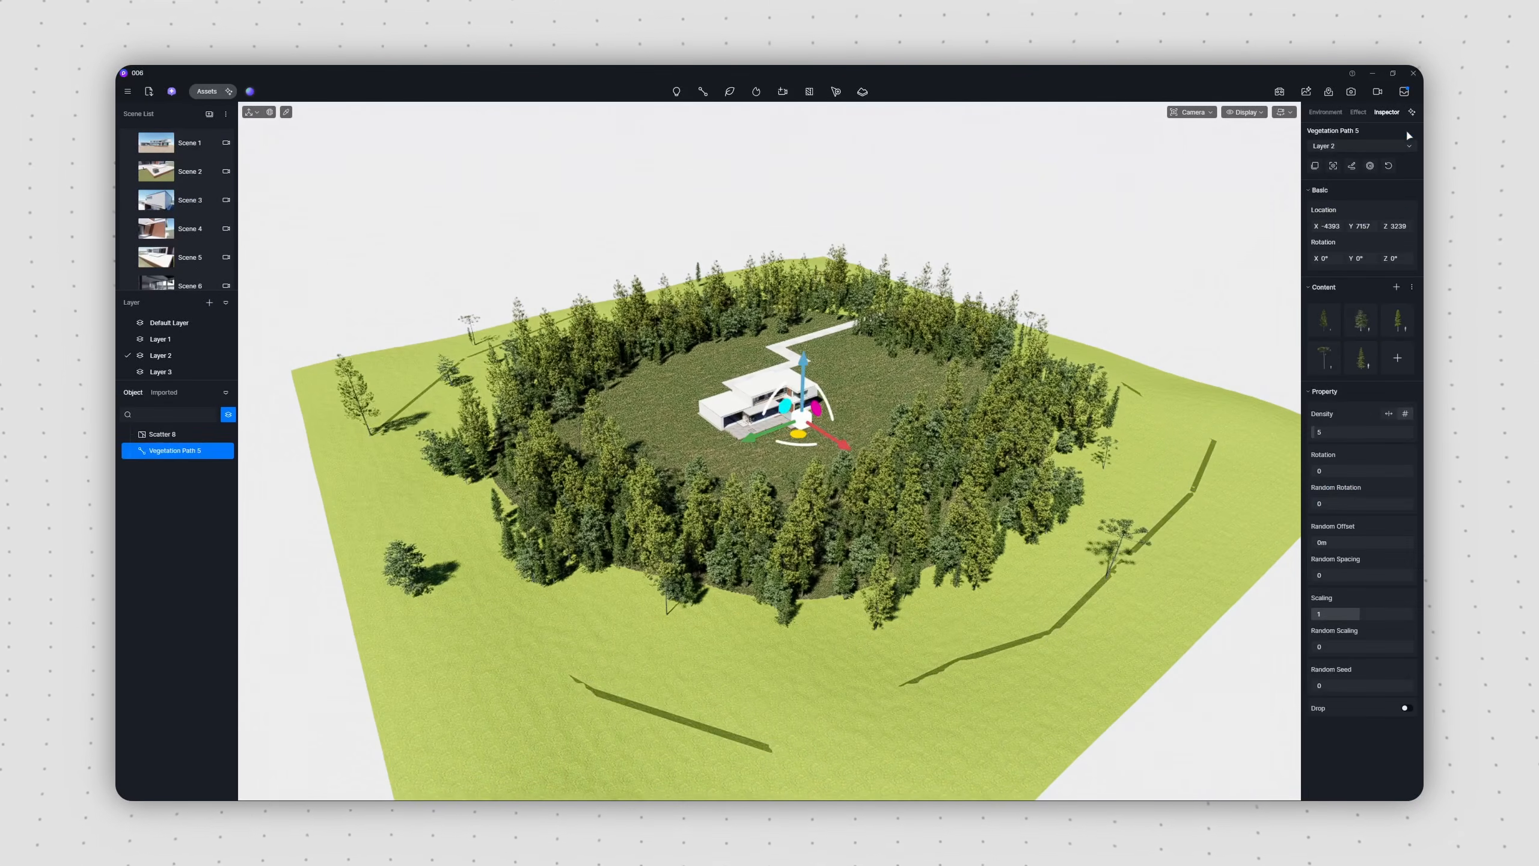
Step: Set the tree path's density to 500, maximise its random rotation, offset, spacing and scaling, increase its scaling slightly, and enable Drop
{"action": "type", "text": "500"}
{"action": "key", "text": "Return"}
{"action": "left_click_drag", "start_coordinate": [1315, 505], "coordinate": [1415, 508]}
{"action": "left_click_drag", "start_coordinate": [1316, 543], "coordinate": [1415, 575]}
{"action": "left_click_drag", "start_coordinate": [1359, 614], "coordinate": [1371, 614]}
{"action": "left_click_drag", "start_coordinate": [1316, 647], "coordinate": [1415, 646]}
{"action": "left_click", "coordinate": [1406, 708]}
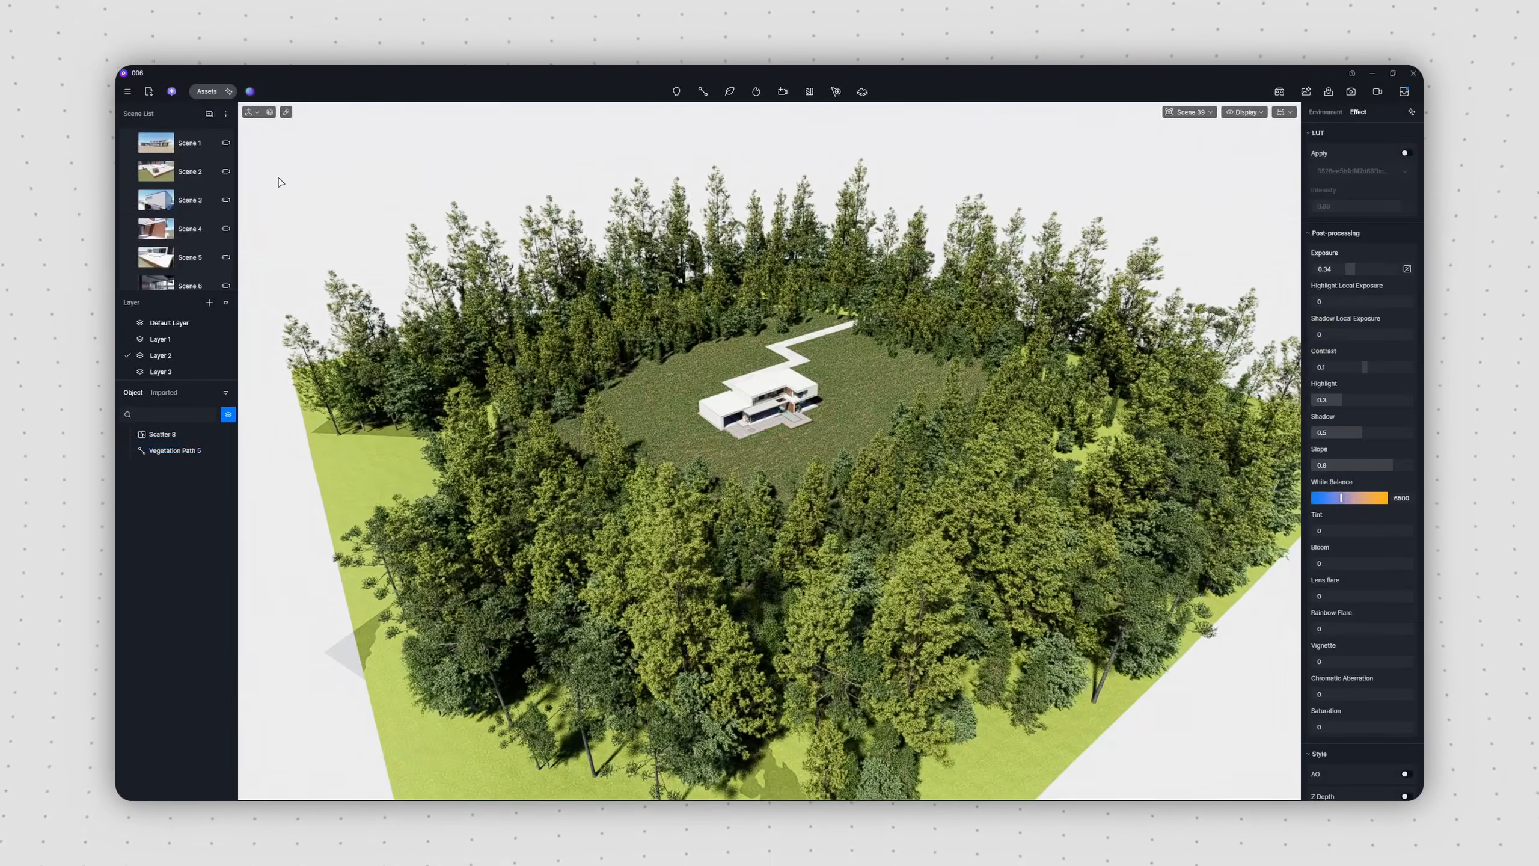
{"action": "left_click", "coordinate": [163, 146]}
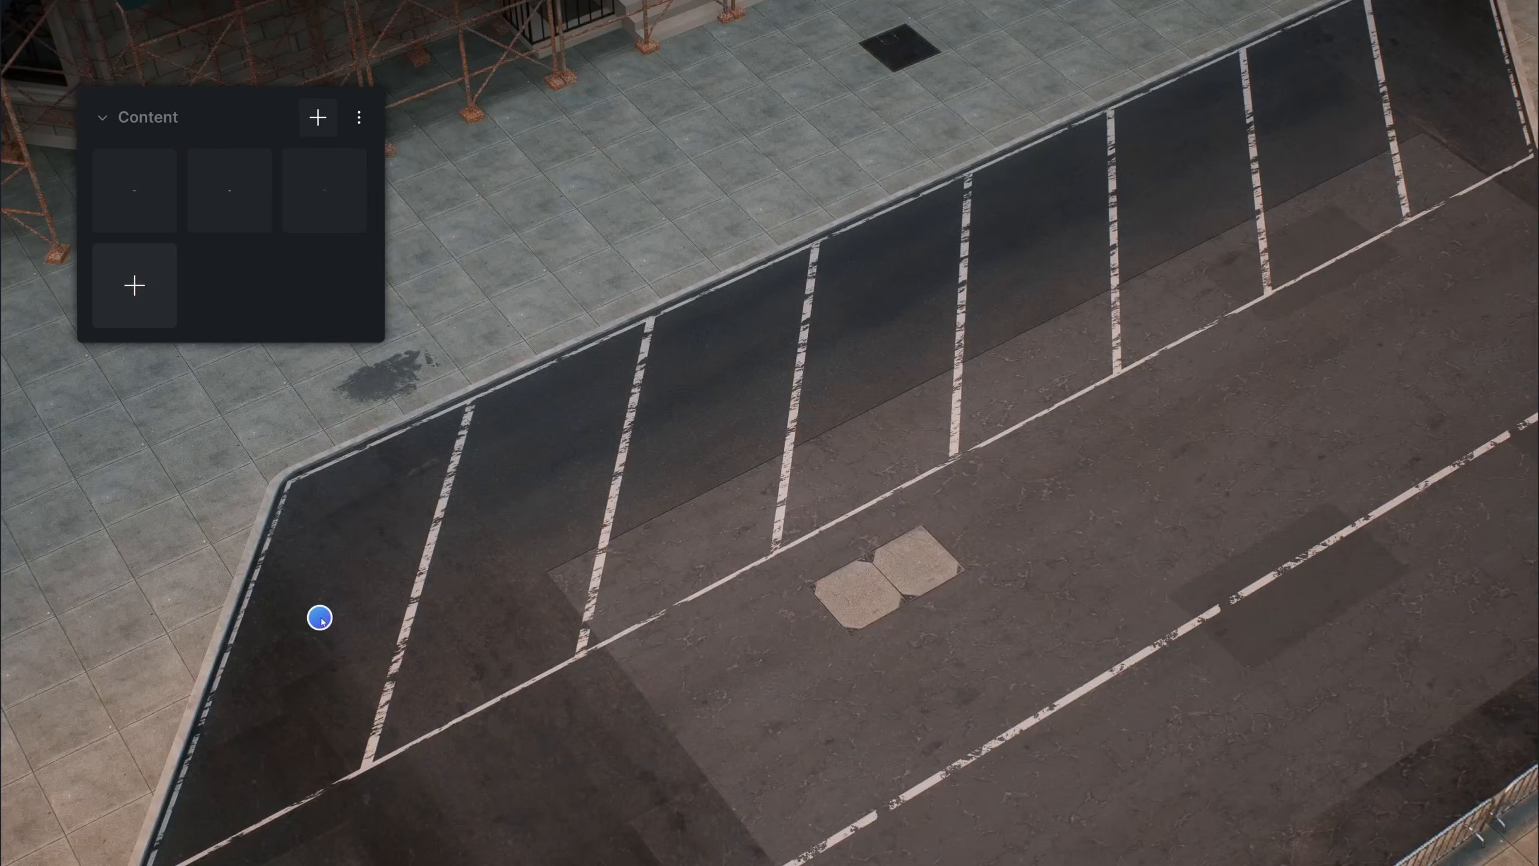
Step: Lay paths of street furniture such as benches, bins and hydrants along the sidewalk, and red bollards around the curb
{"action": "left_click_drag", "start_coordinate": [320, 618], "coordinate": [1197, 195]}
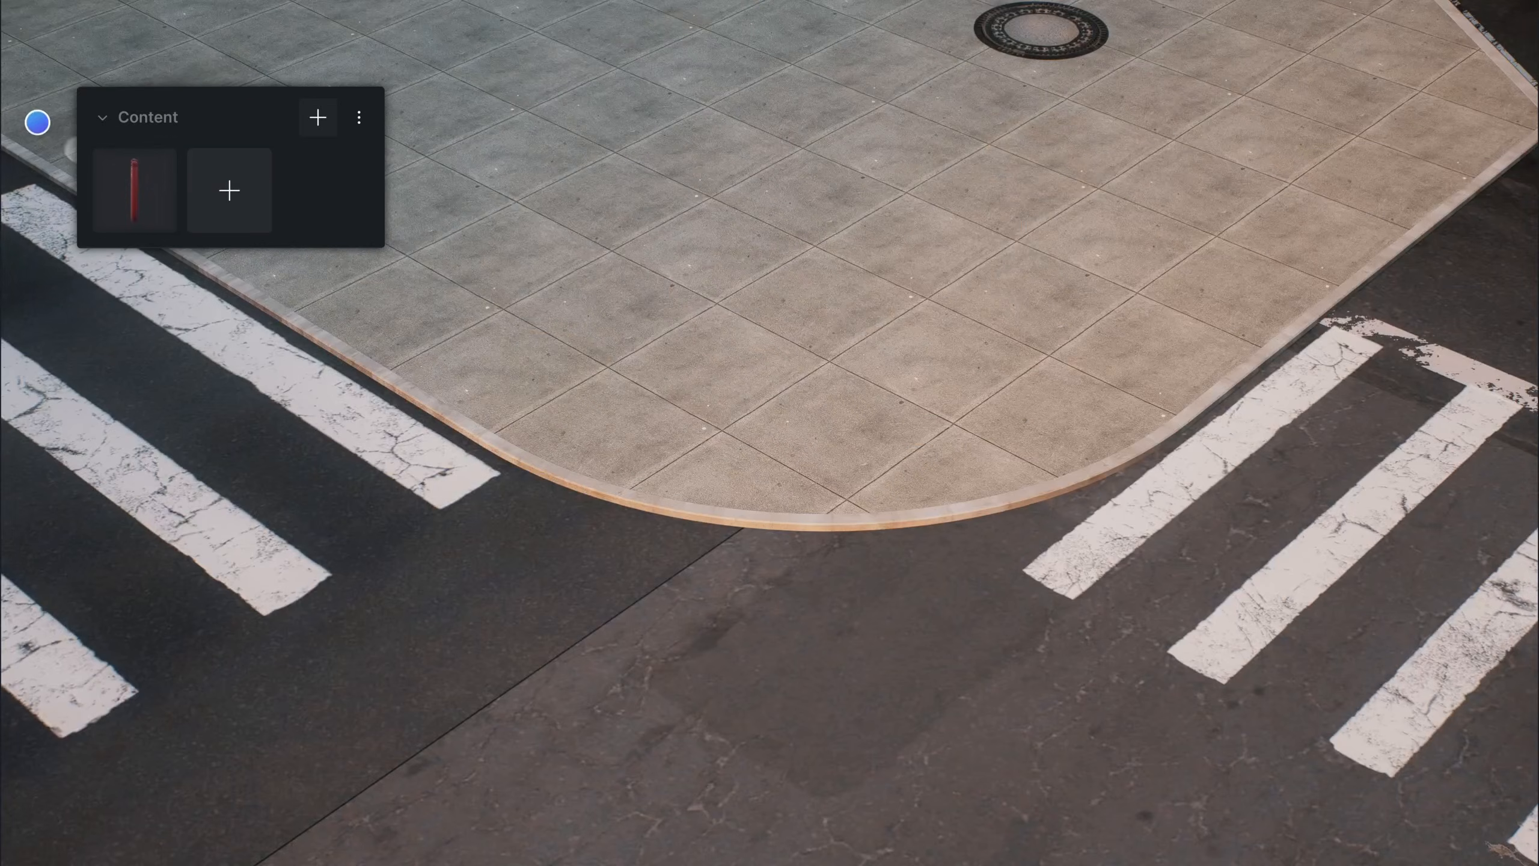
{"action": "left_click_drag", "start_coordinate": [35, 121], "coordinate": [776, 580]}
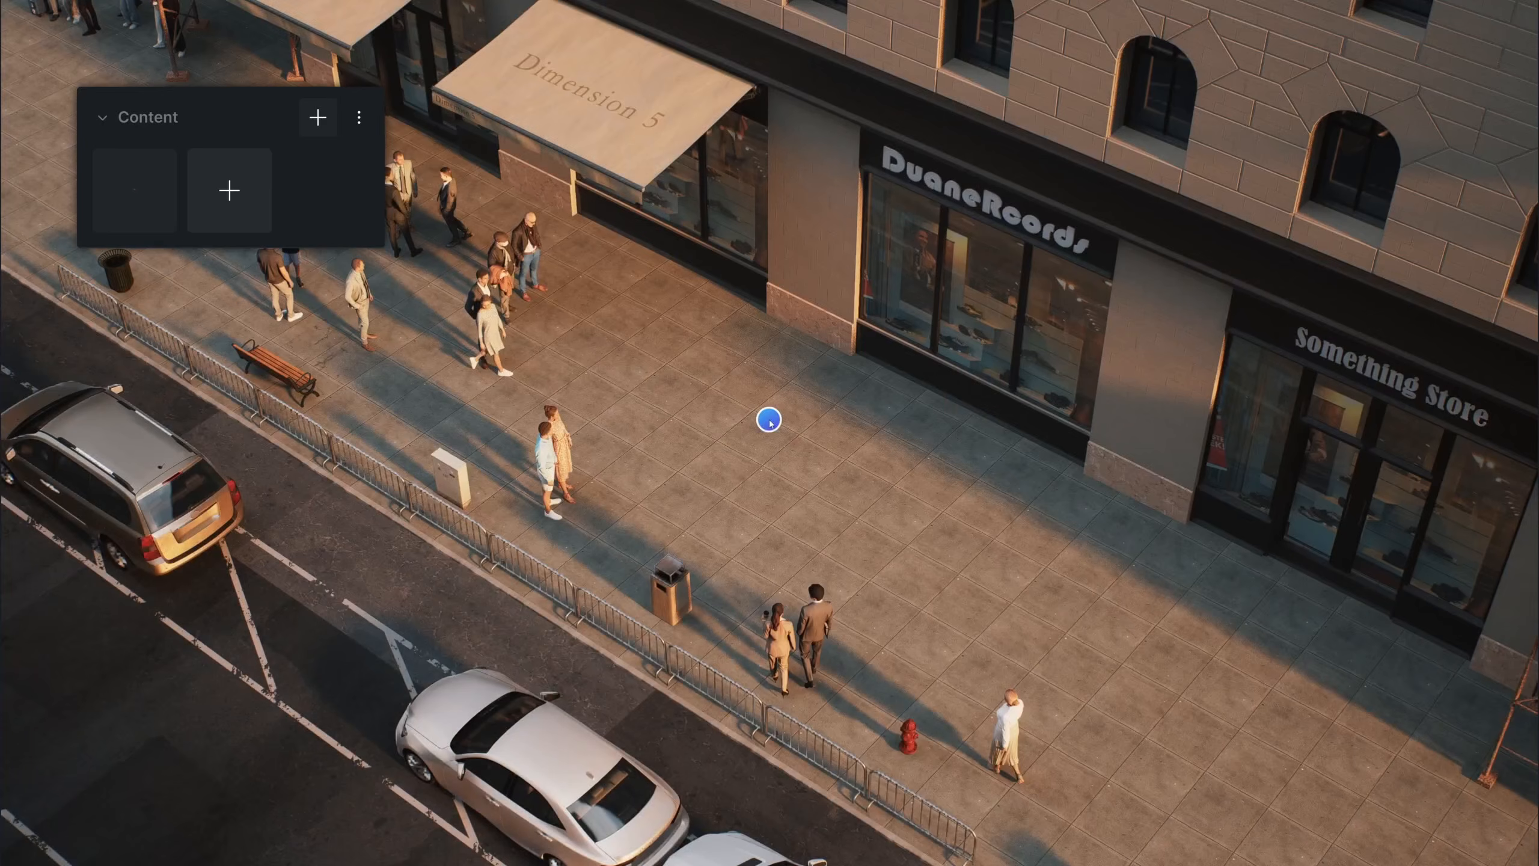
{"action": "left_click_drag", "start_coordinate": [769, 420], "coordinate": [1349, 740]}
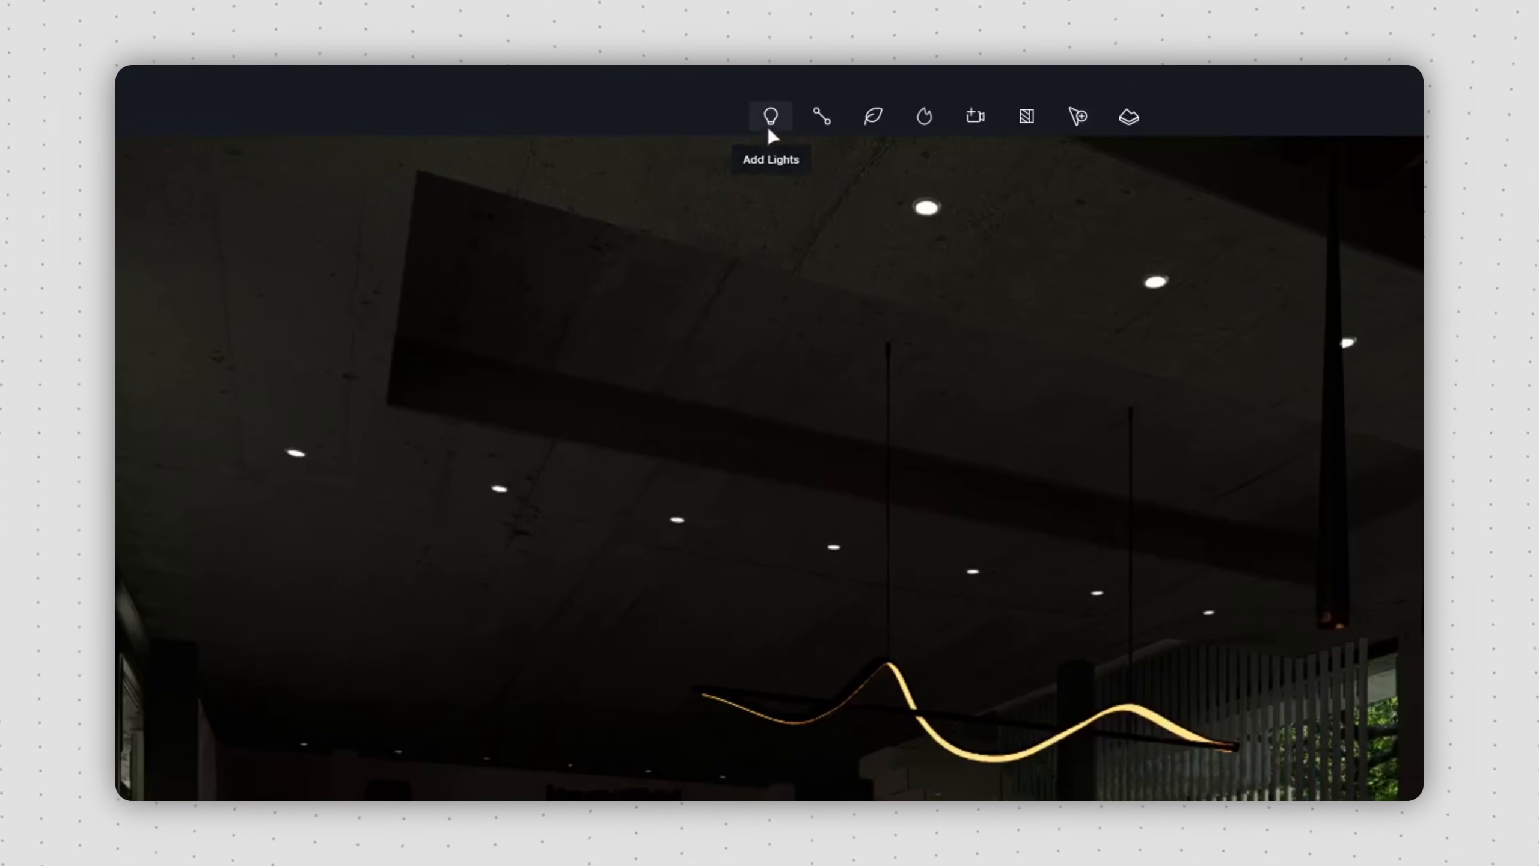
{"action": "left_click", "coordinate": [770, 121]}
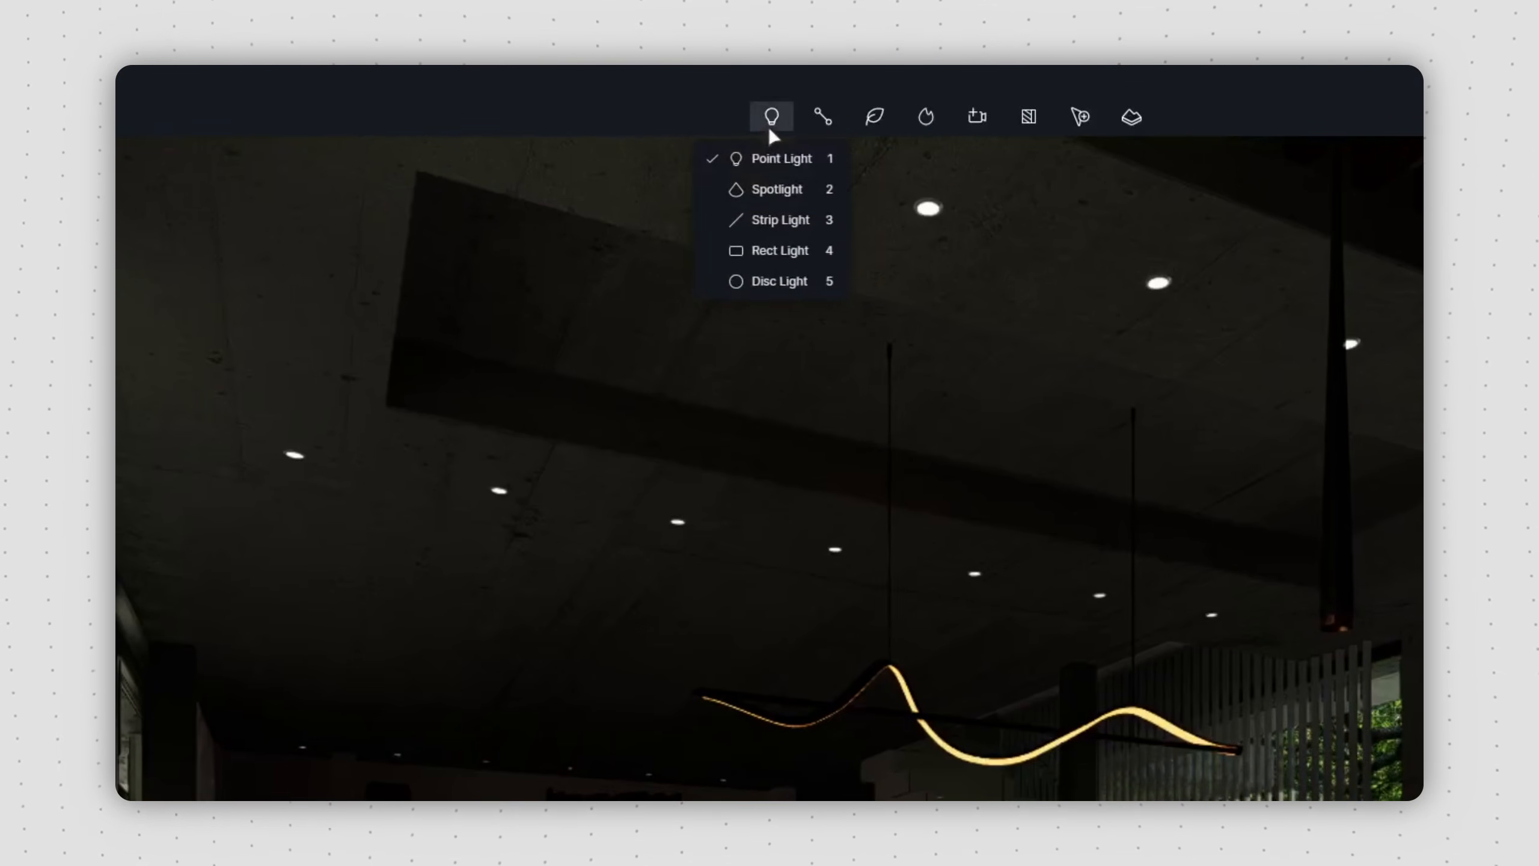
{"action": "key", "text": "1"}
{"action": "key", "text": "2"}
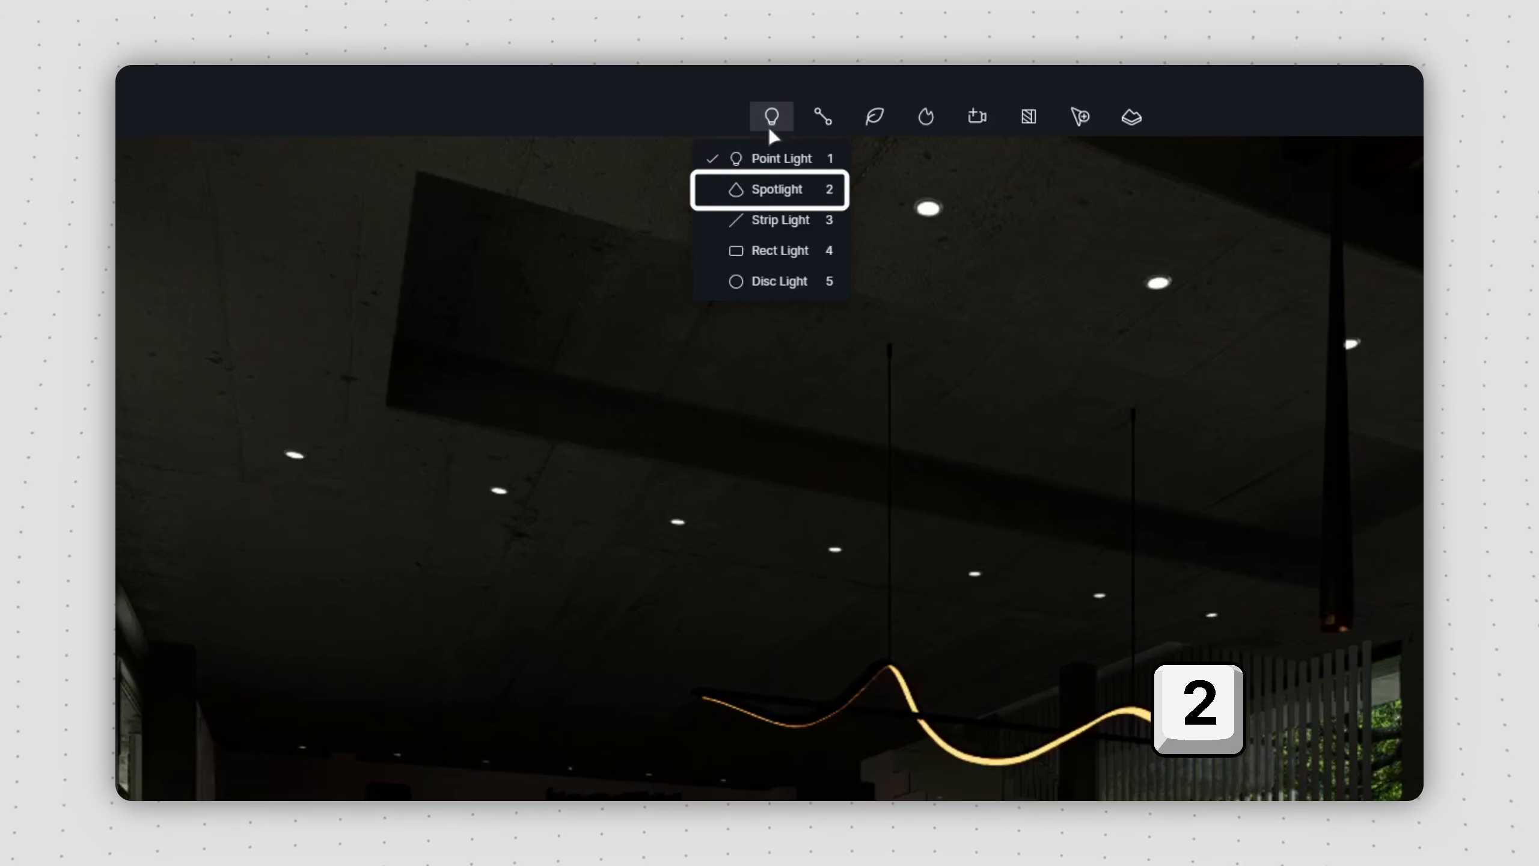
{"action": "key", "text": "3"}
{"action": "key", "text": "4"}
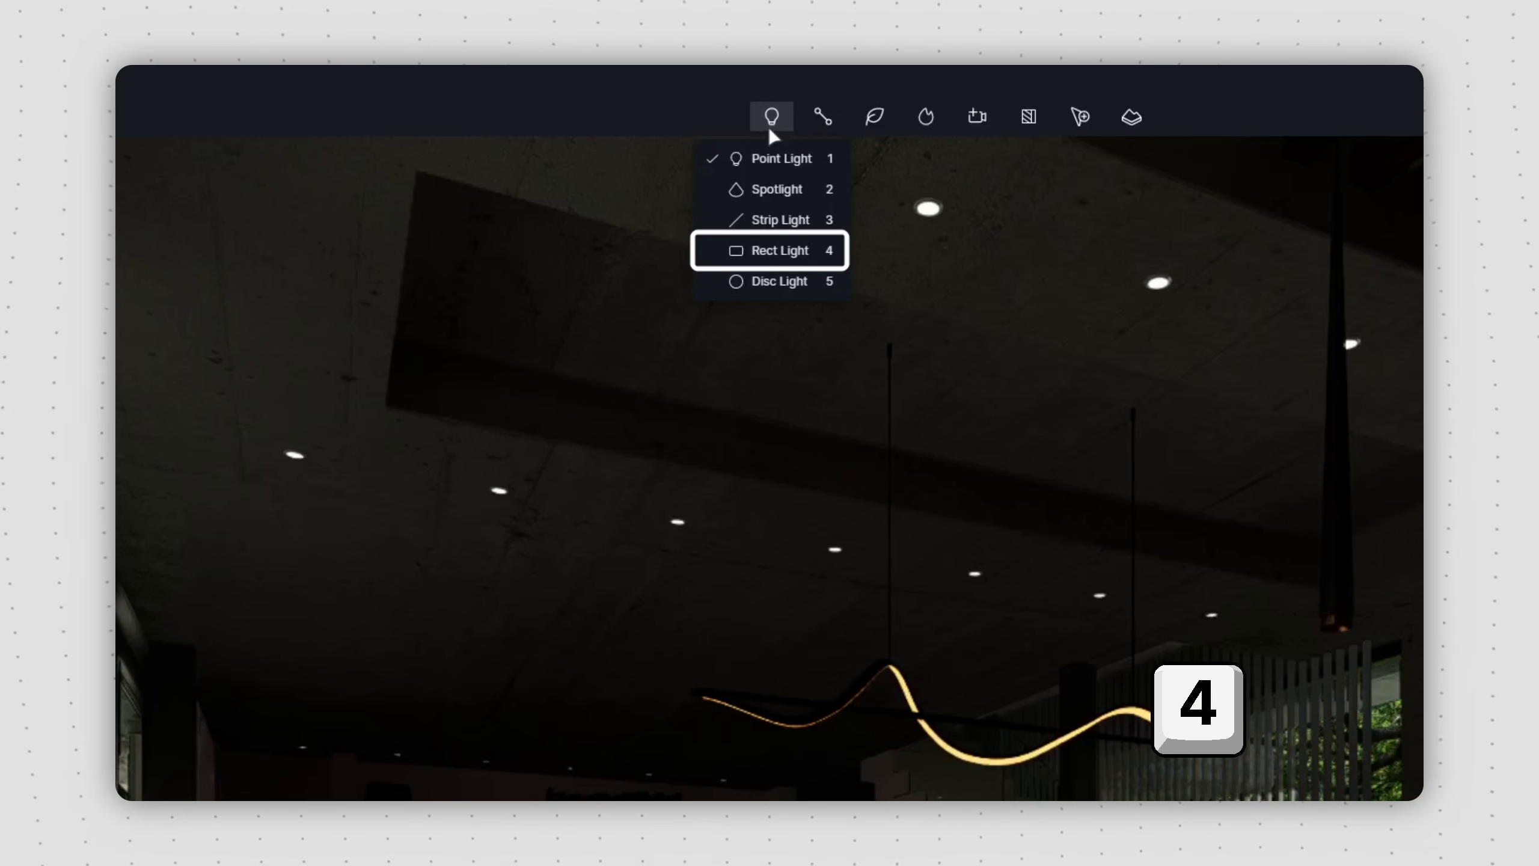
{"action": "key", "text": "5"}
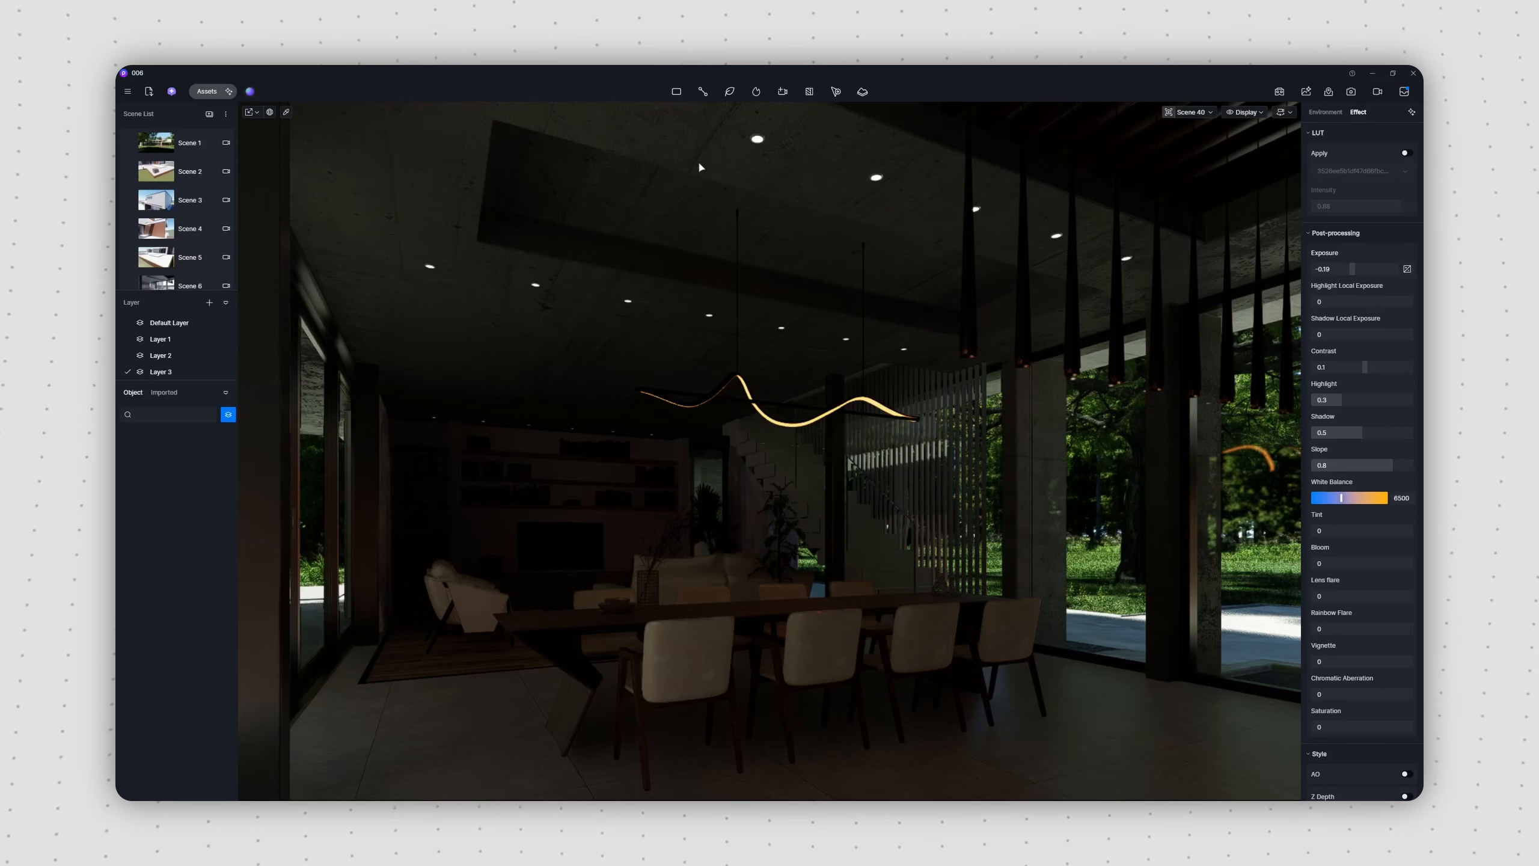
Step: Place a rect light of about 3118 × 901 in the ceiling recess above the dining table, facing downward
{"action": "key", "text": "4"}
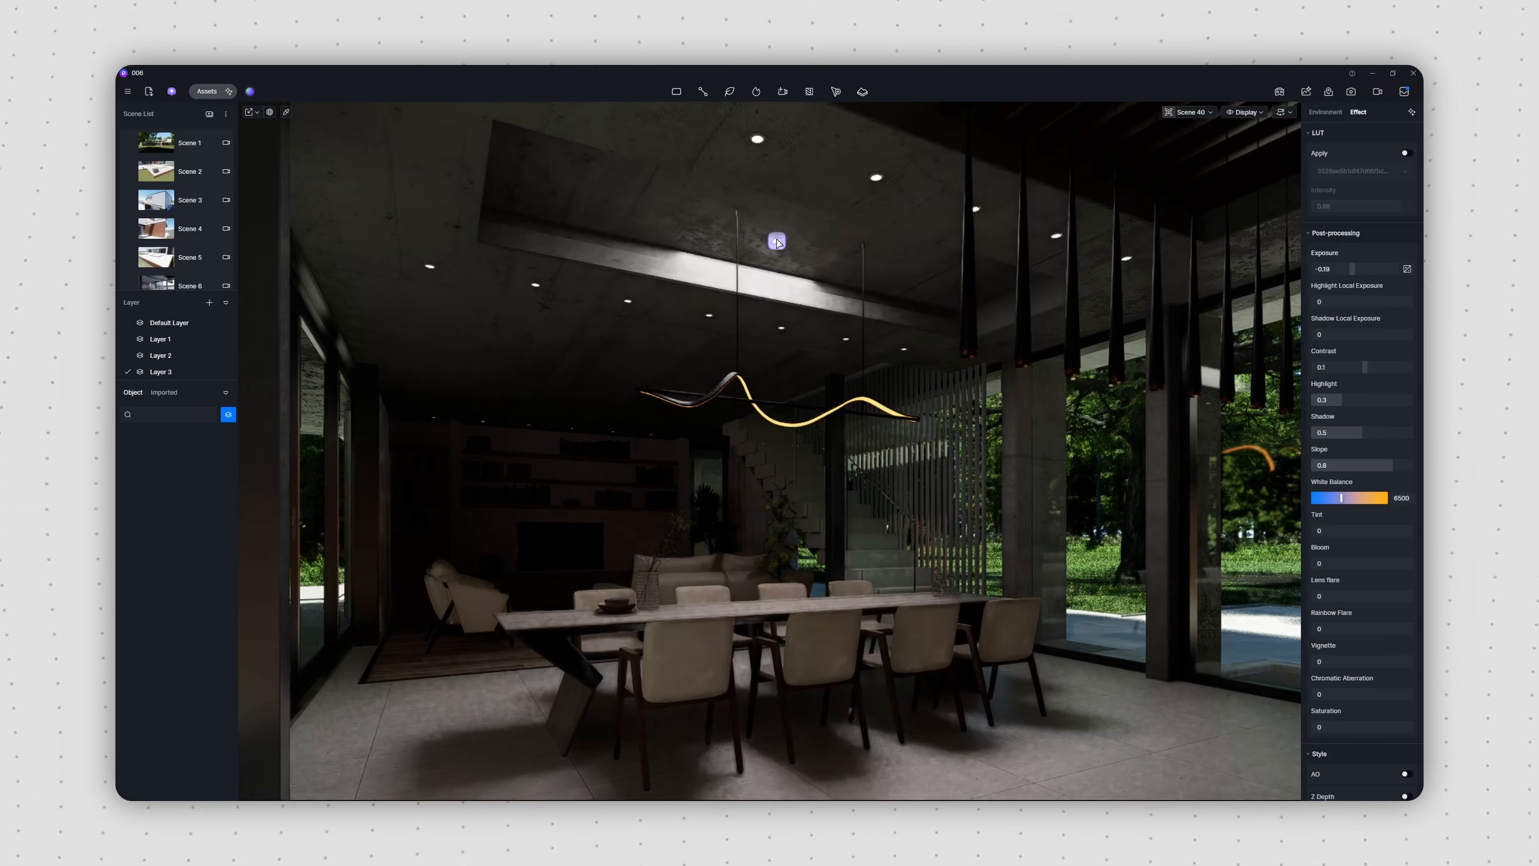
{"action": "left_click", "coordinate": [778, 242]}
{"action": "left_click_drag", "start_coordinate": [832, 254], "coordinate": [951, 283]}
{"action": "left_click_drag", "start_coordinate": [810, 212], "coordinate": [806, 216]}
{"action": "key", "text": "space"}
{"action": "left_click_drag", "start_coordinate": [776, 321], "coordinate": [777, 352]}
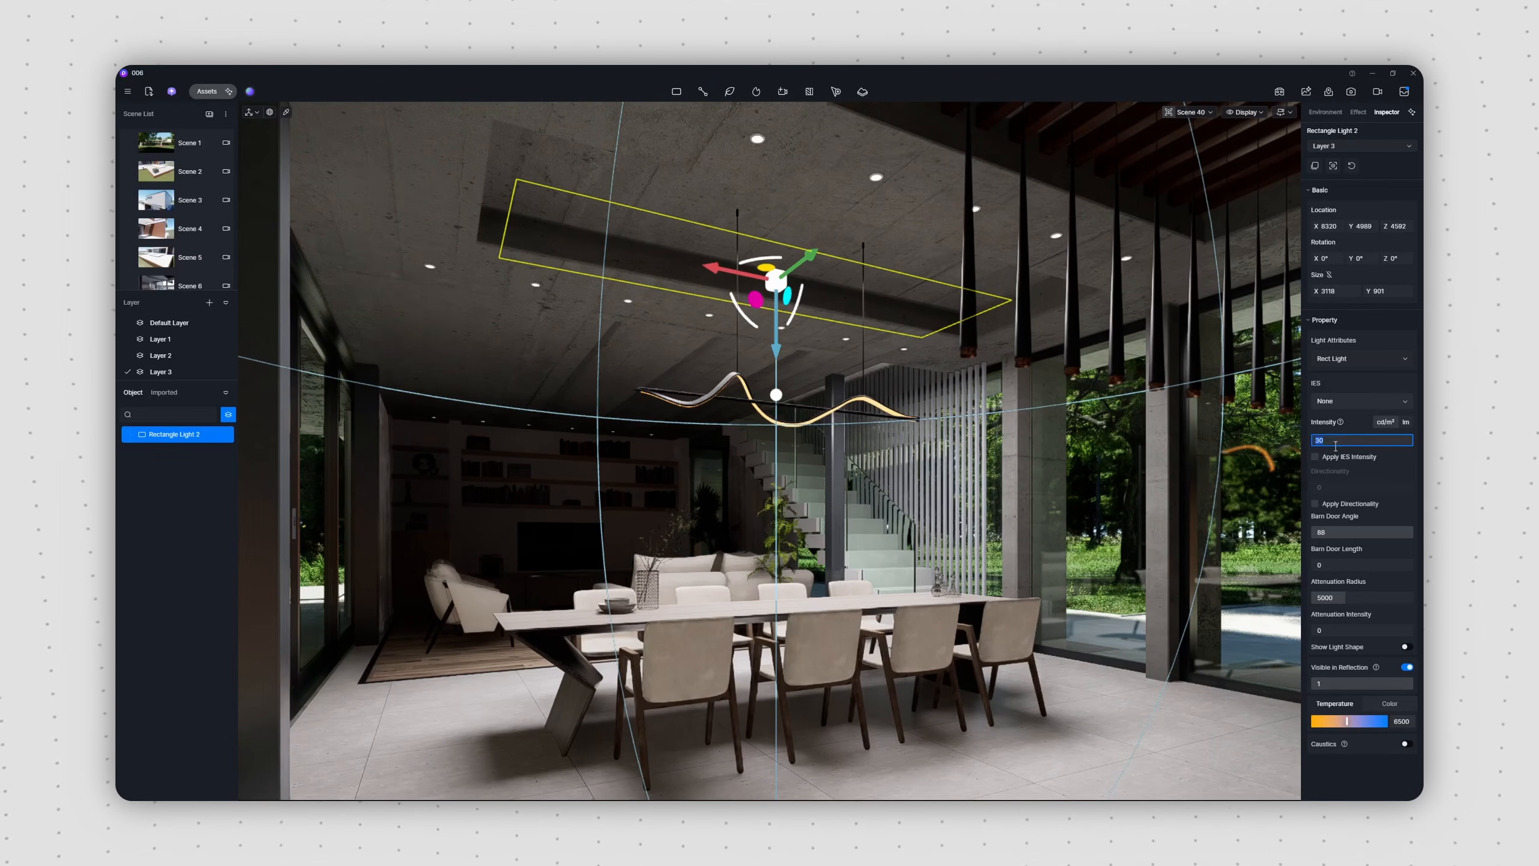
Step: Set the rect light's intensity to 10, its colour temperature to about 4150 and its attenuation radius to about 6375
{"action": "type", "text": "10"}
{"action": "left_click_drag", "start_coordinate": [1345, 722], "coordinate": [1331, 721]}
{"action": "left_click_drag", "start_coordinate": [1329, 597], "coordinate": [1355, 606]}
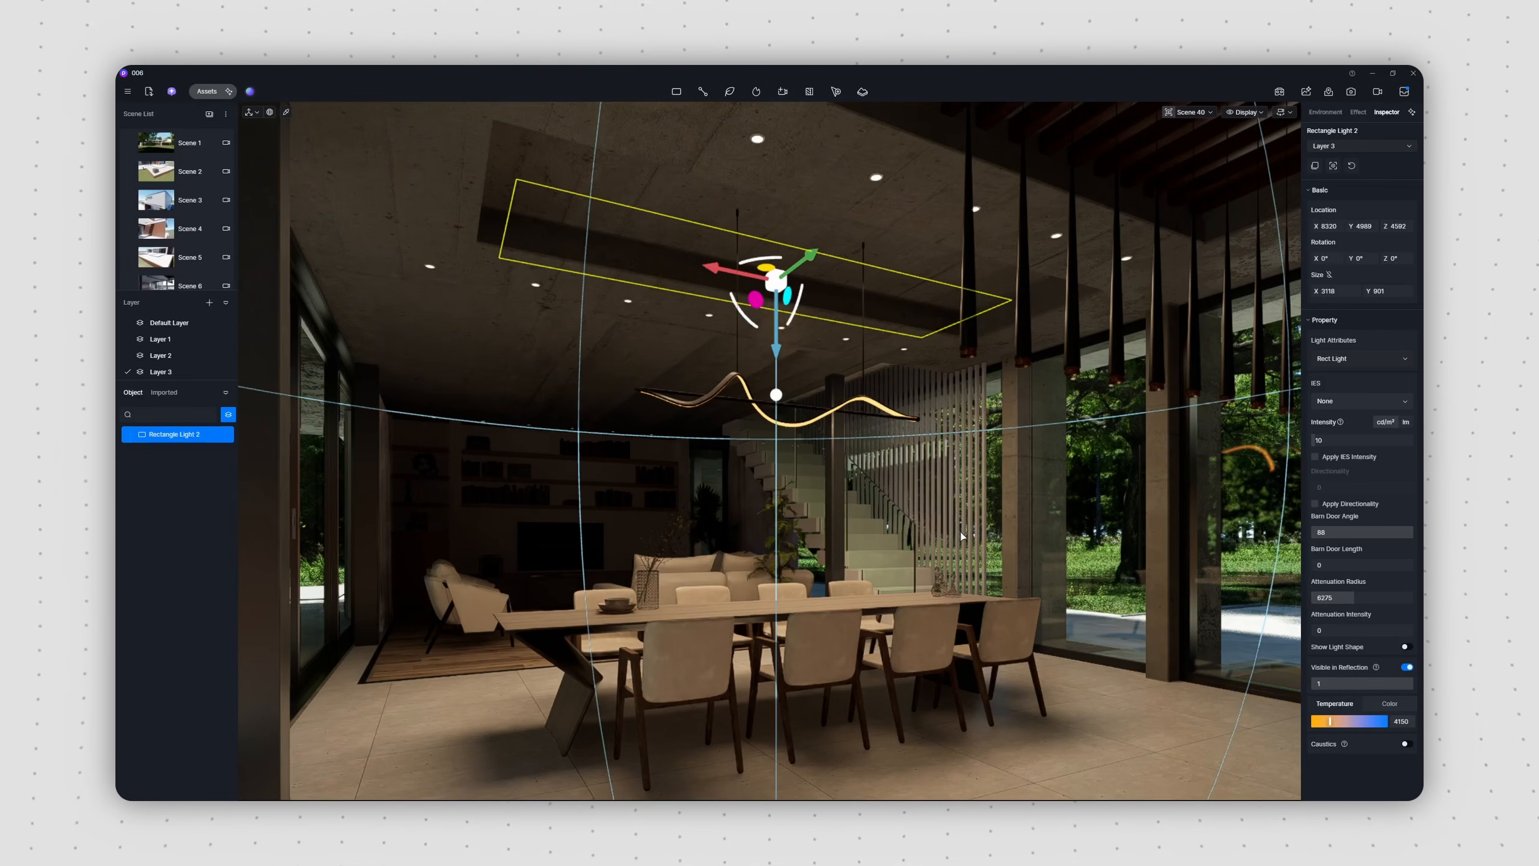
{"action": "key", "text": "Escape"}
Step: Add a spotlight under the leftmost ceiling downlight with intensity 61.5 and a cone angle of about 49.5
{"action": "left_click", "coordinate": [677, 93]}
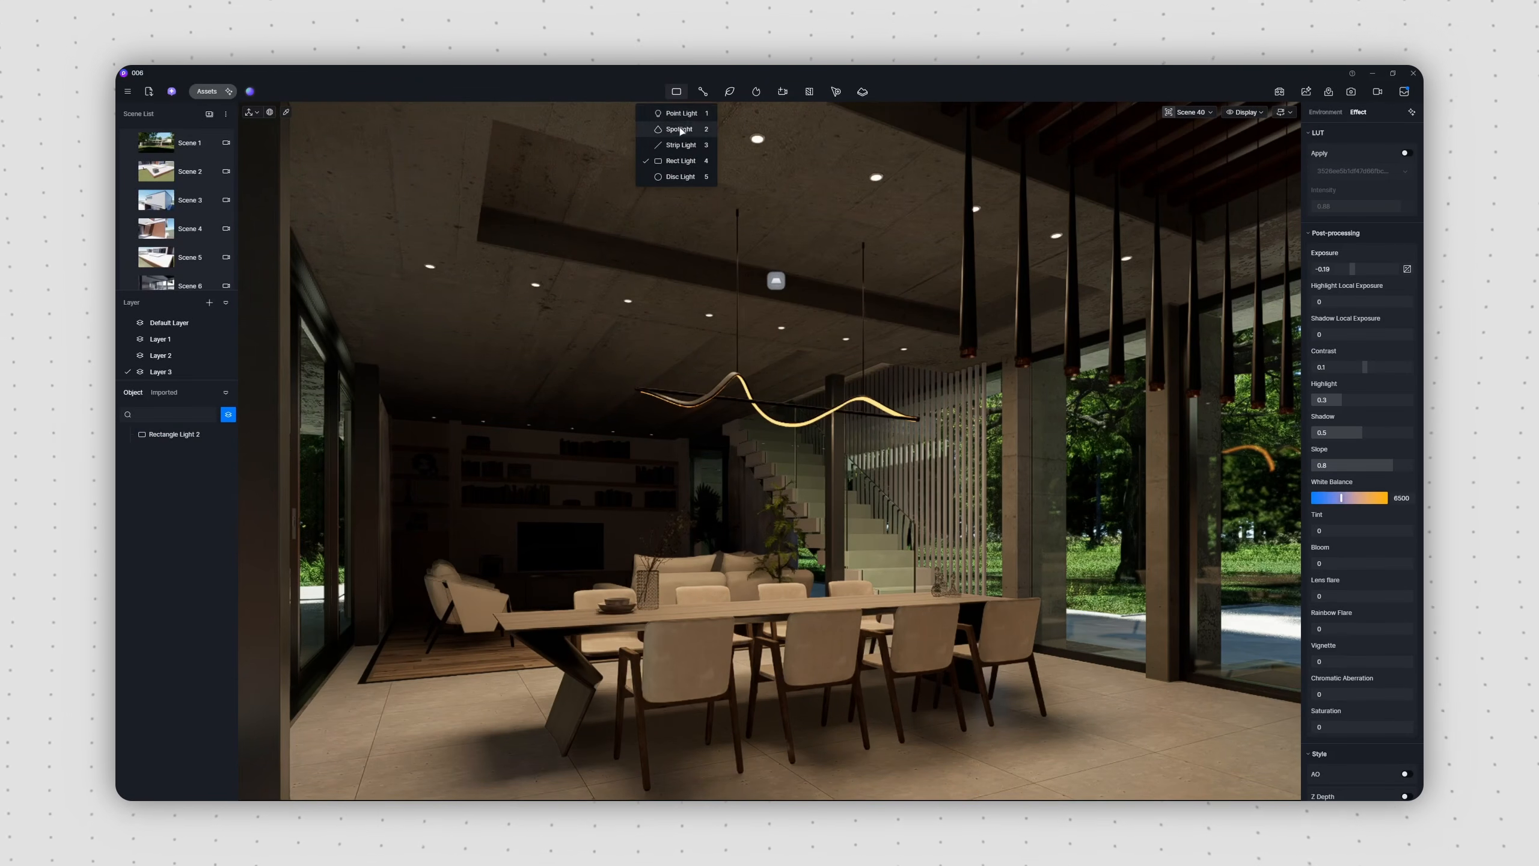
{"action": "left_click", "coordinate": [679, 129]}
{"action": "left_click", "coordinate": [429, 267]}
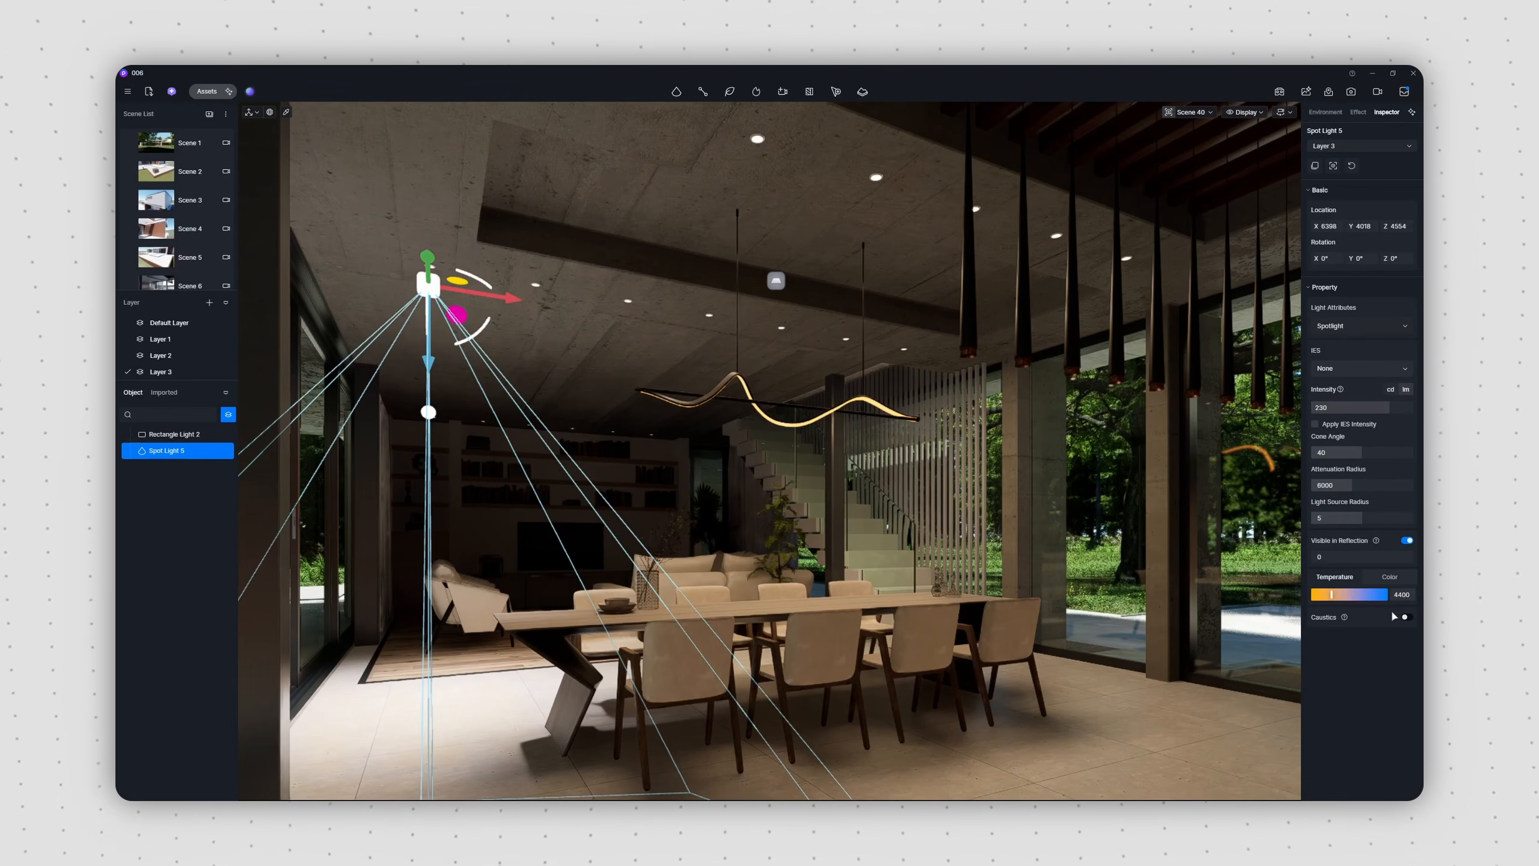
{"action": "type", "text": "61.5"}
{"action": "key", "text": "Return"}
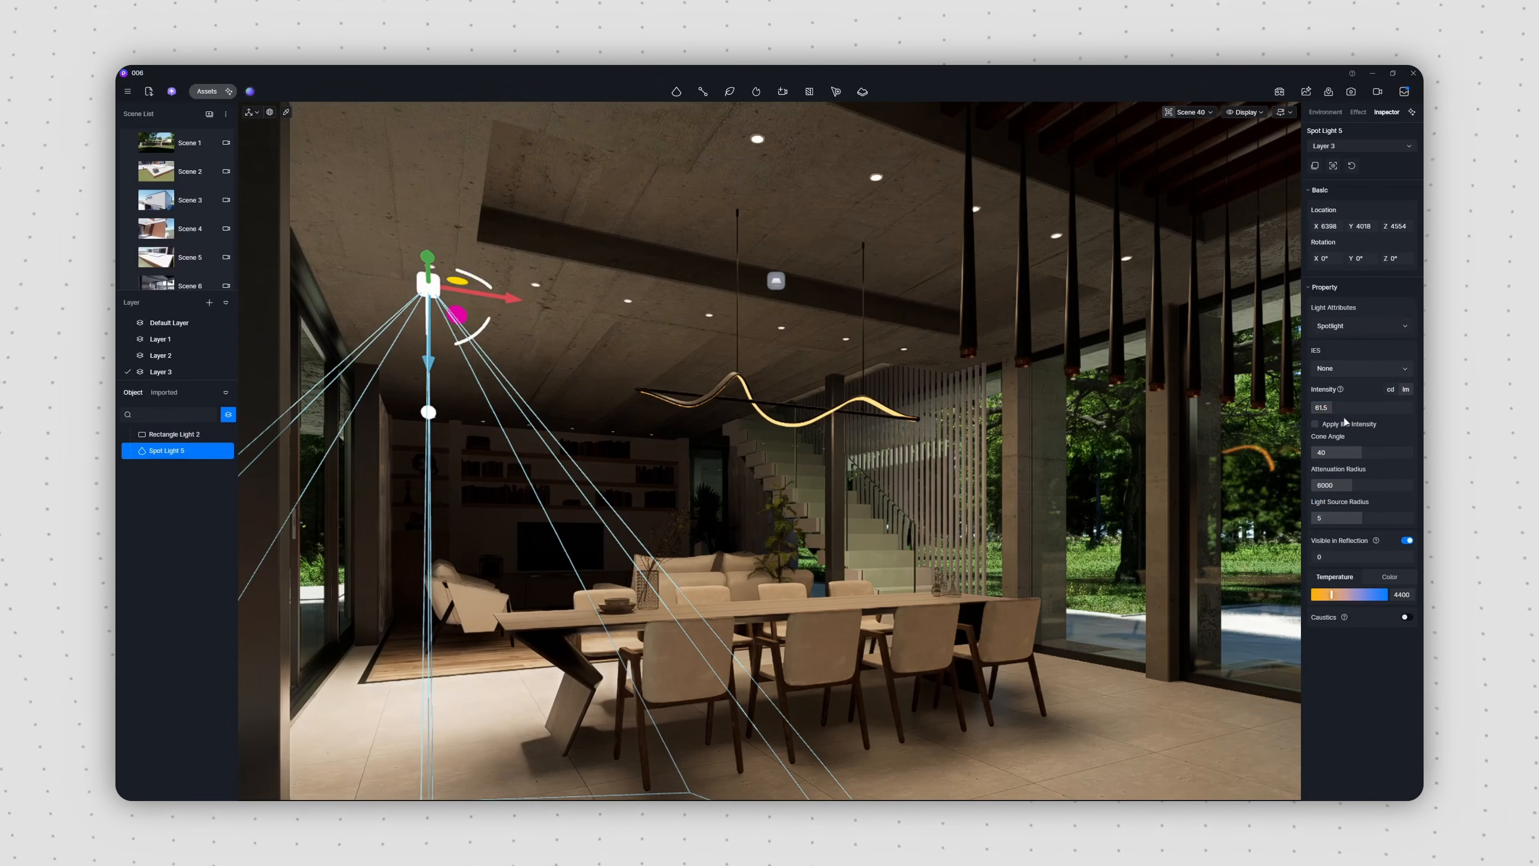
{"action": "left_click_drag", "start_coordinate": [1361, 452], "coordinate": [1371, 454]}
Step: Duplicate the spotlight three times along the row of ceiling downlights and set all four to an intensity of about 59
{"action": "key", "text": "d"}
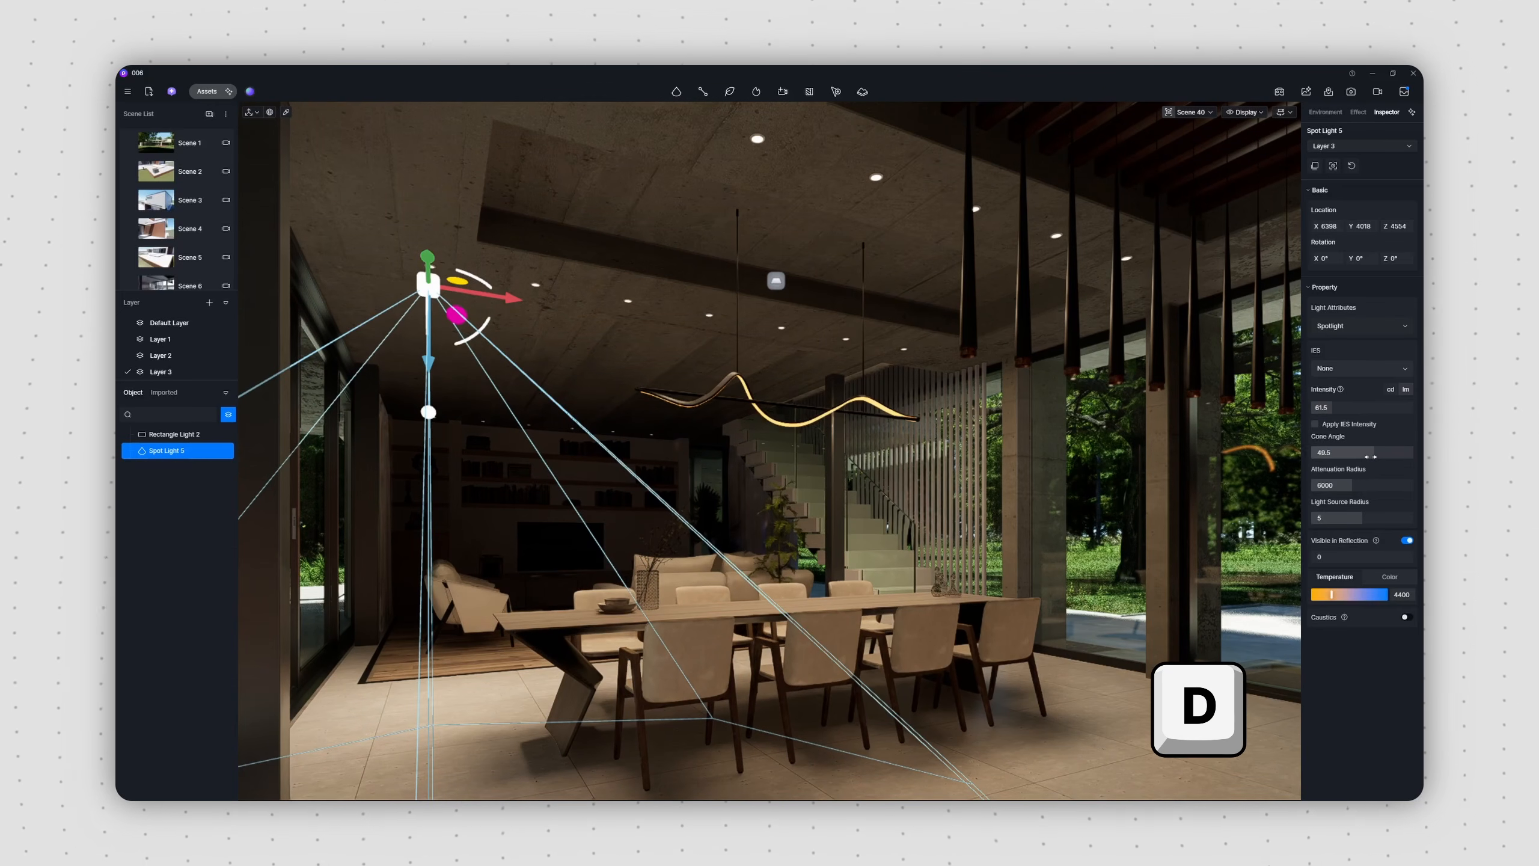
{"action": "left_click_drag", "start_coordinate": [508, 303], "coordinate": [770, 468]}
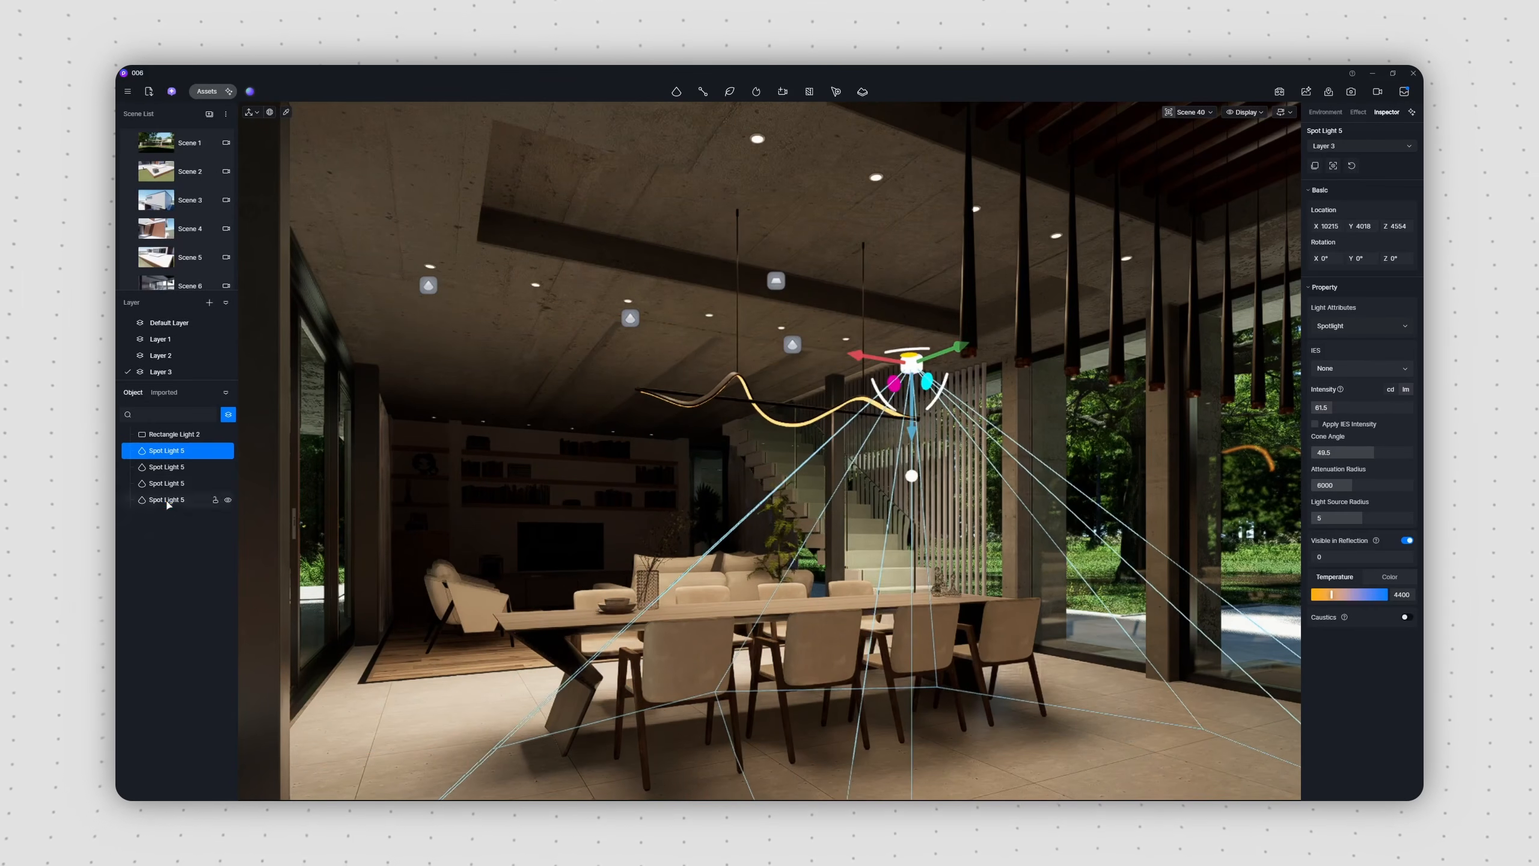
{"action": "left_click", "coordinate": [167, 500], "text": "shift"}
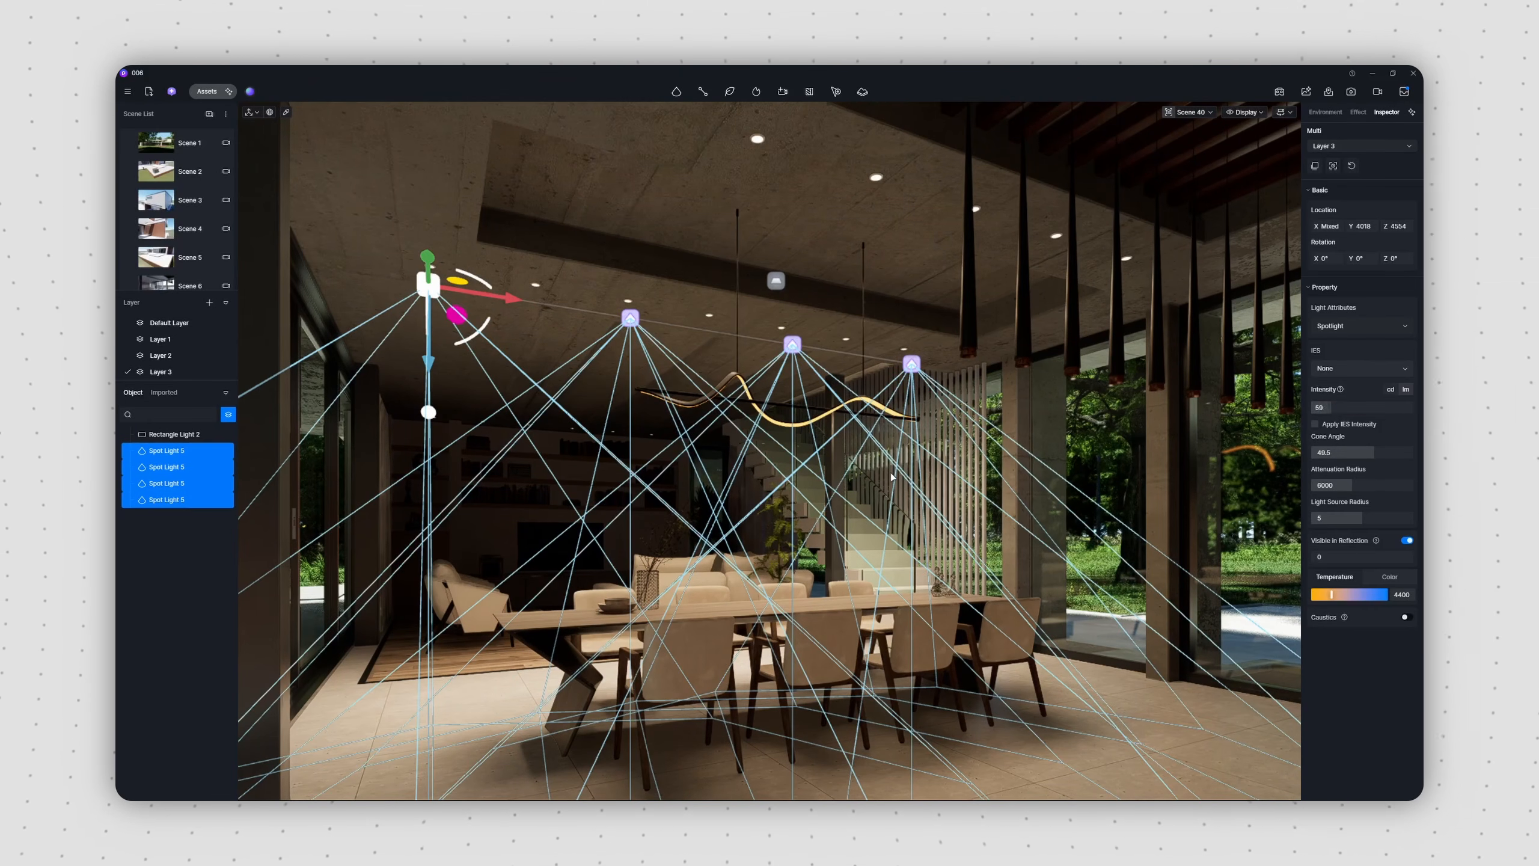
{"action": "key", "text": "Escape"}
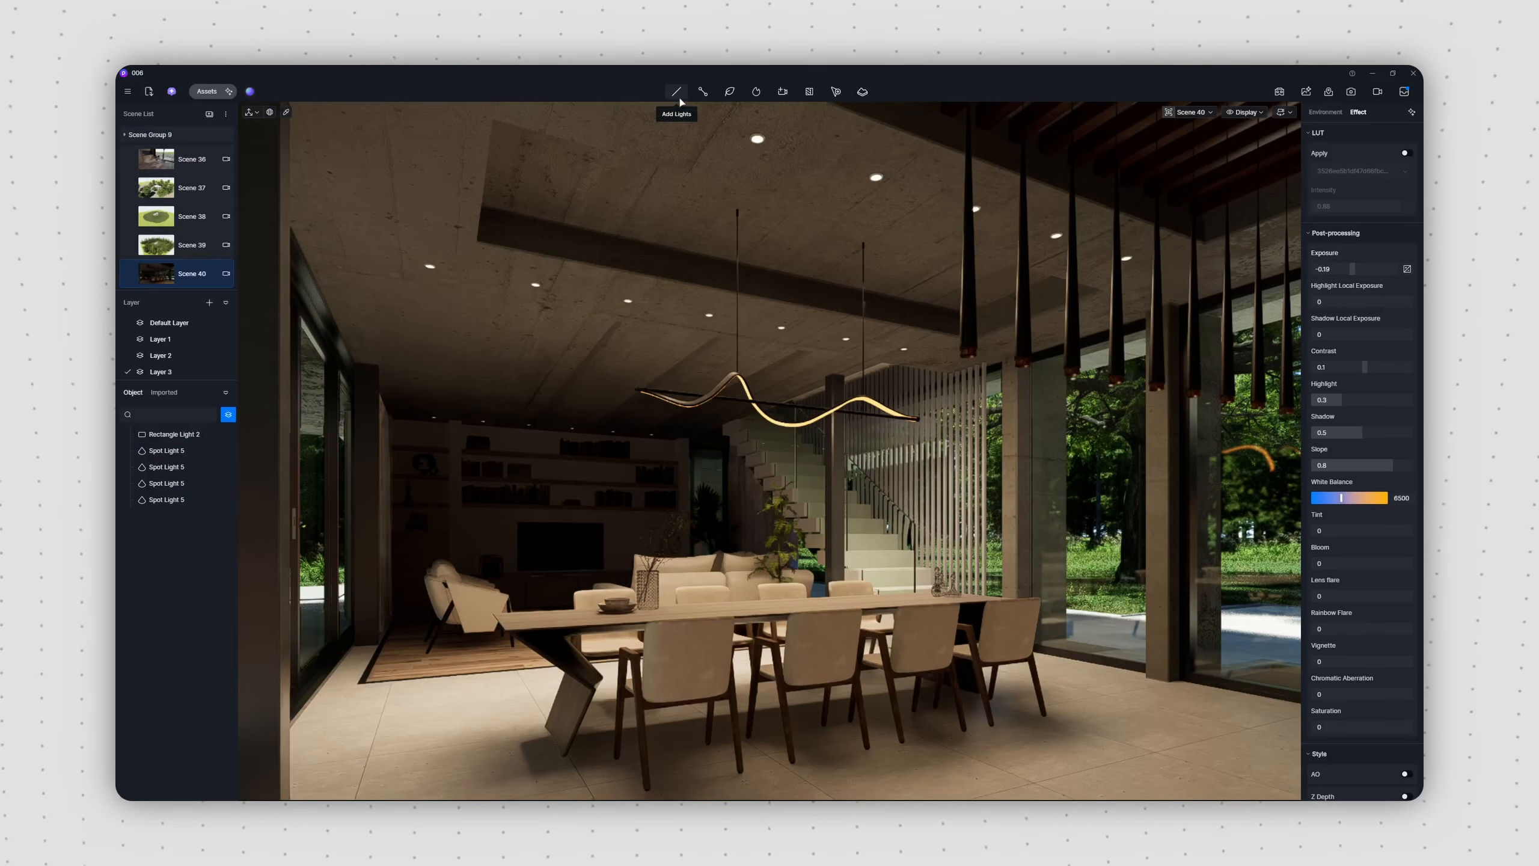
Step: Add a raised point light in the living area, enlarge its attenuation radius, turn off its reflection visibility and warm its colour temperature
{"action": "left_click", "coordinate": [676, 92]}
{"action": "left_click", "coordinate": [593, 584]}
{"action": "left_click_drag", "start_coordinate": [594, 549], "coordinate": [606, 522]}
{"action": "left_click_drag", "start_coordinate": [1352, 453], "coordinate": [1377, 453]}
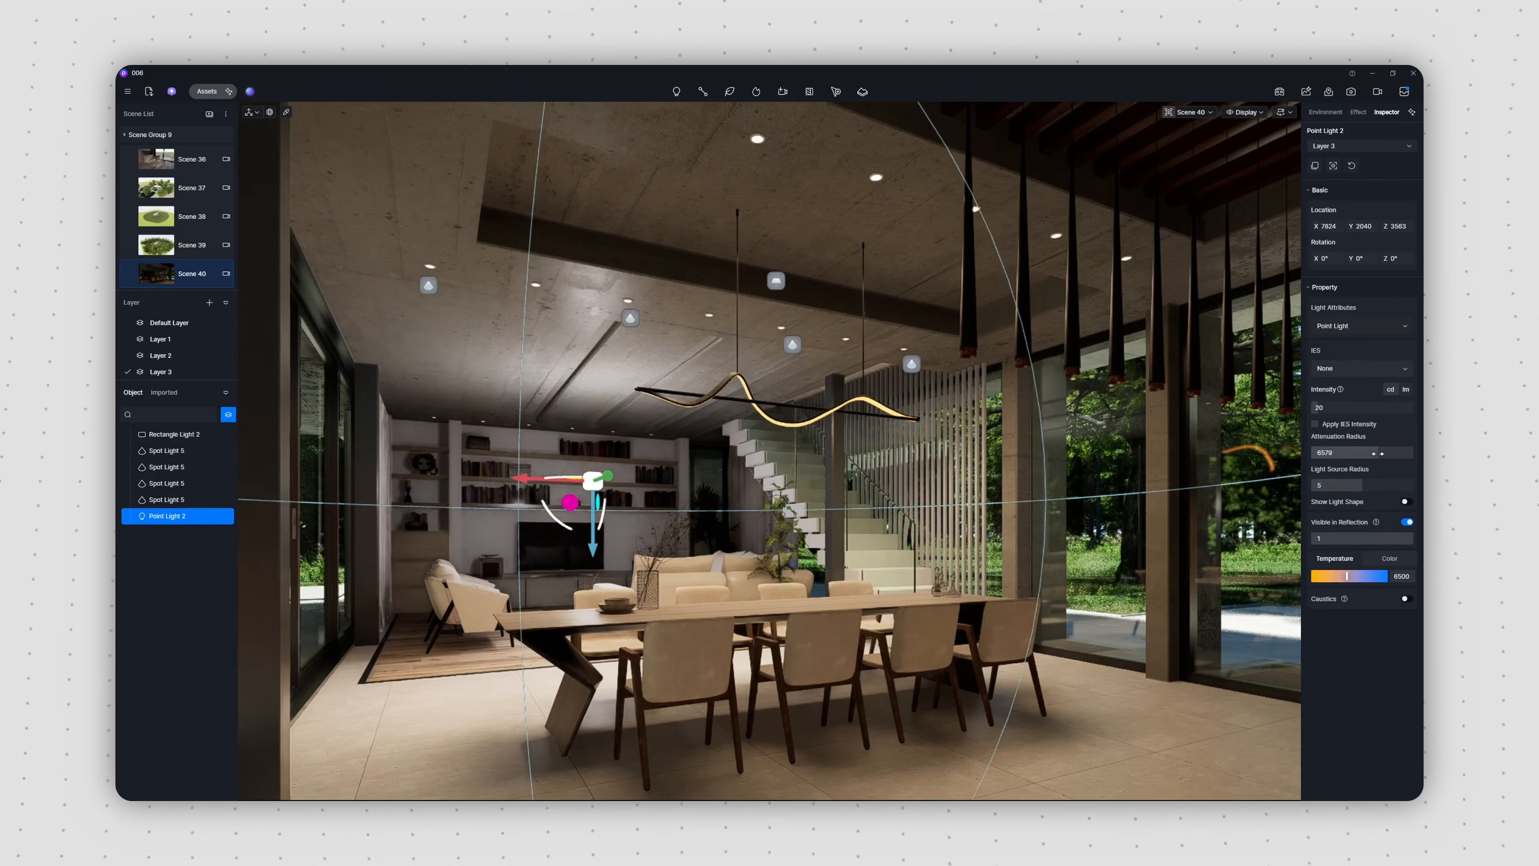
{"action": "left_click", "coordinate": [1406, 522]}
{"action": "left_click_drag", "start_coordinate": [1346, 559], "coordinate": [1335, 560]}
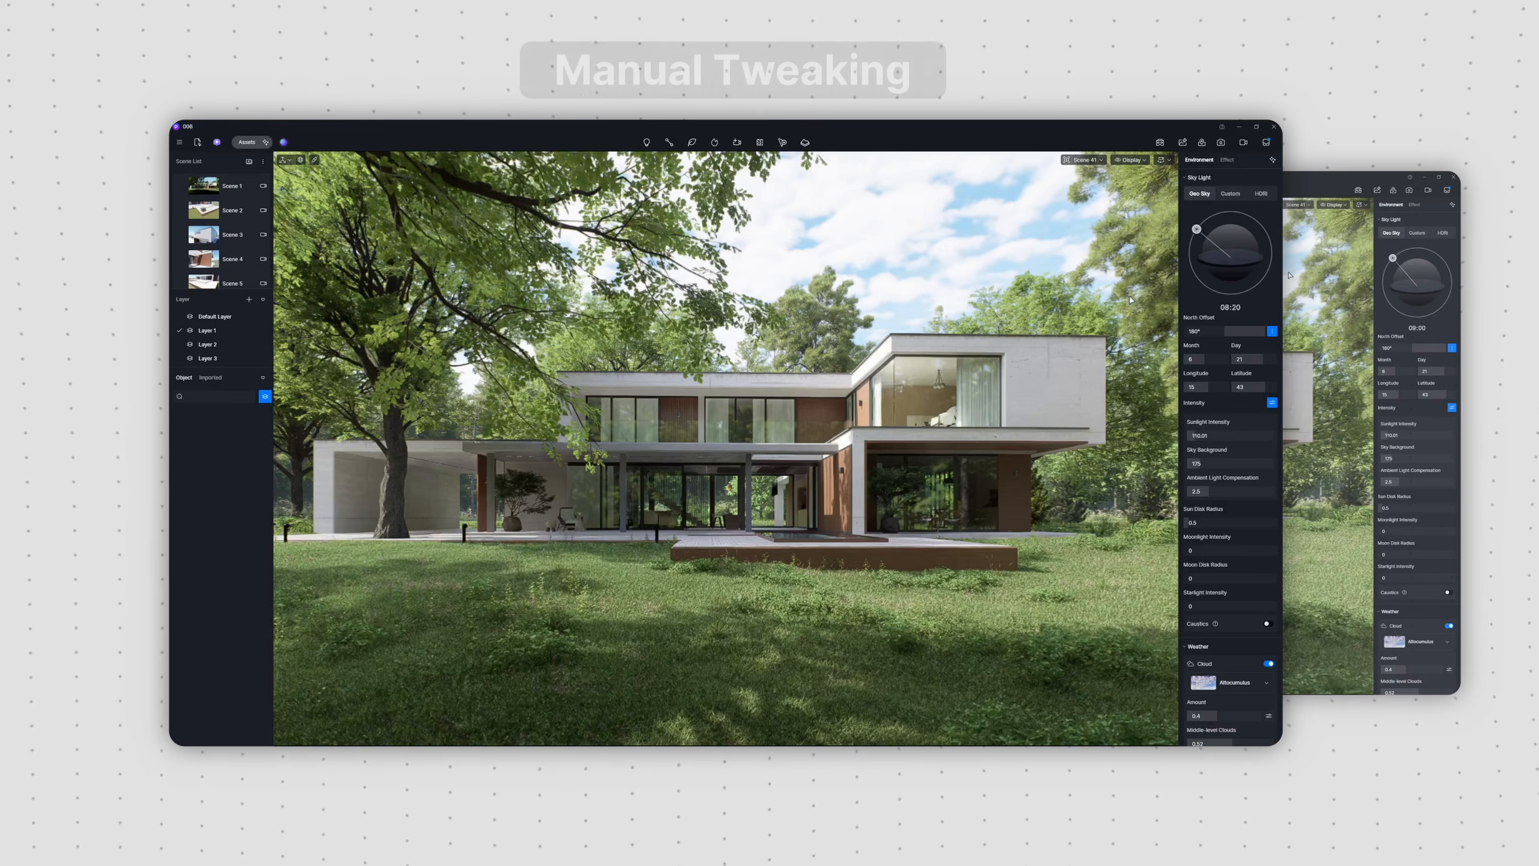
Step: Adjust the sun's time of day on the exterior scene and open AI Atmosphere Match to snap the current view
{"action": "left_click_drag", "start_coordinate": [1196, 229], "coordinate": [1267, 238]}
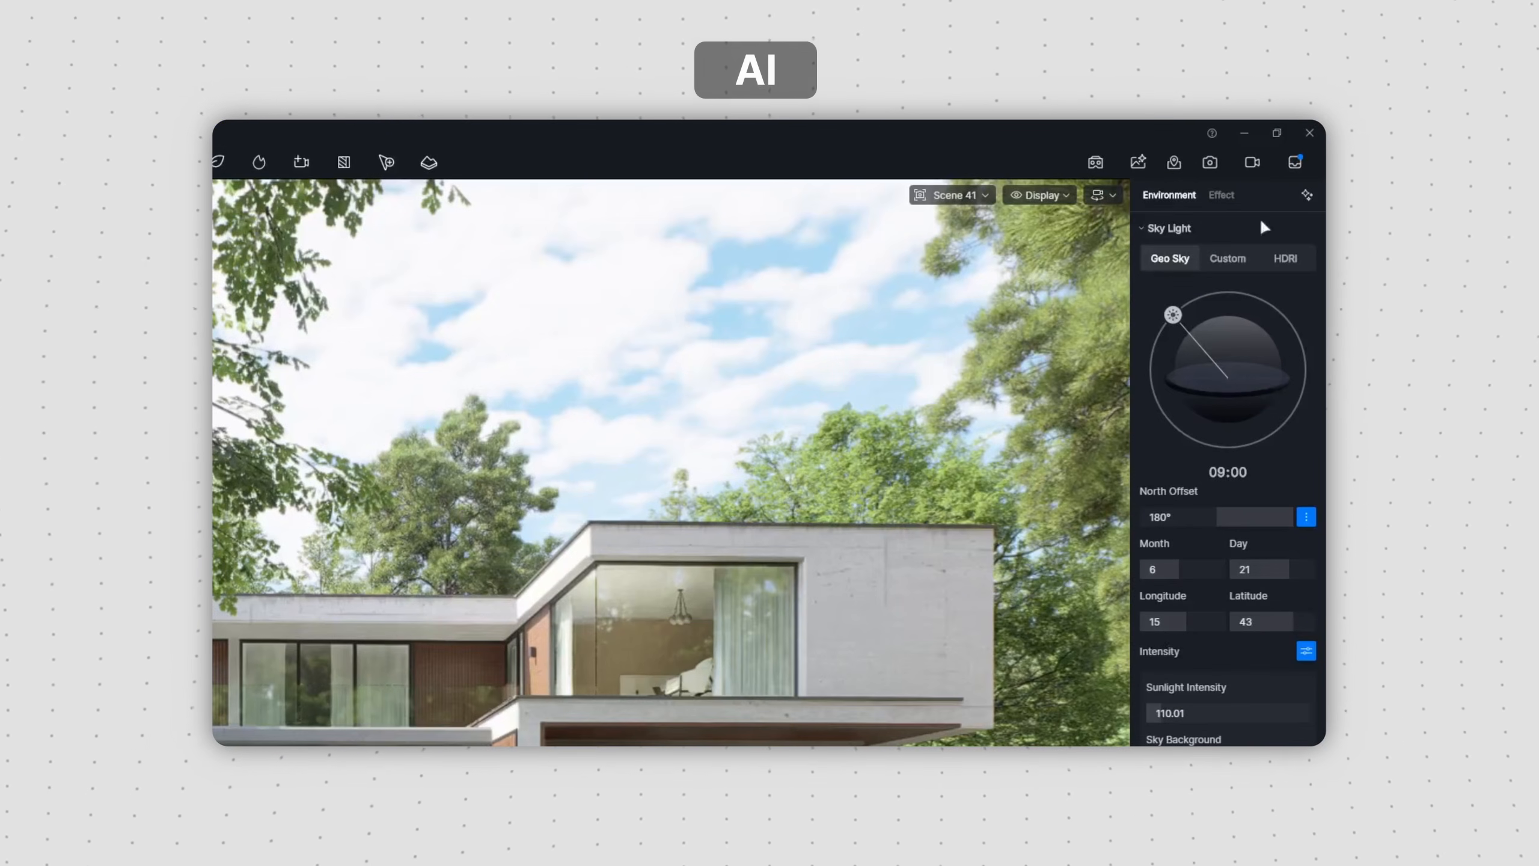
{"action": "left_click", "coordinate": [1312, 171]}
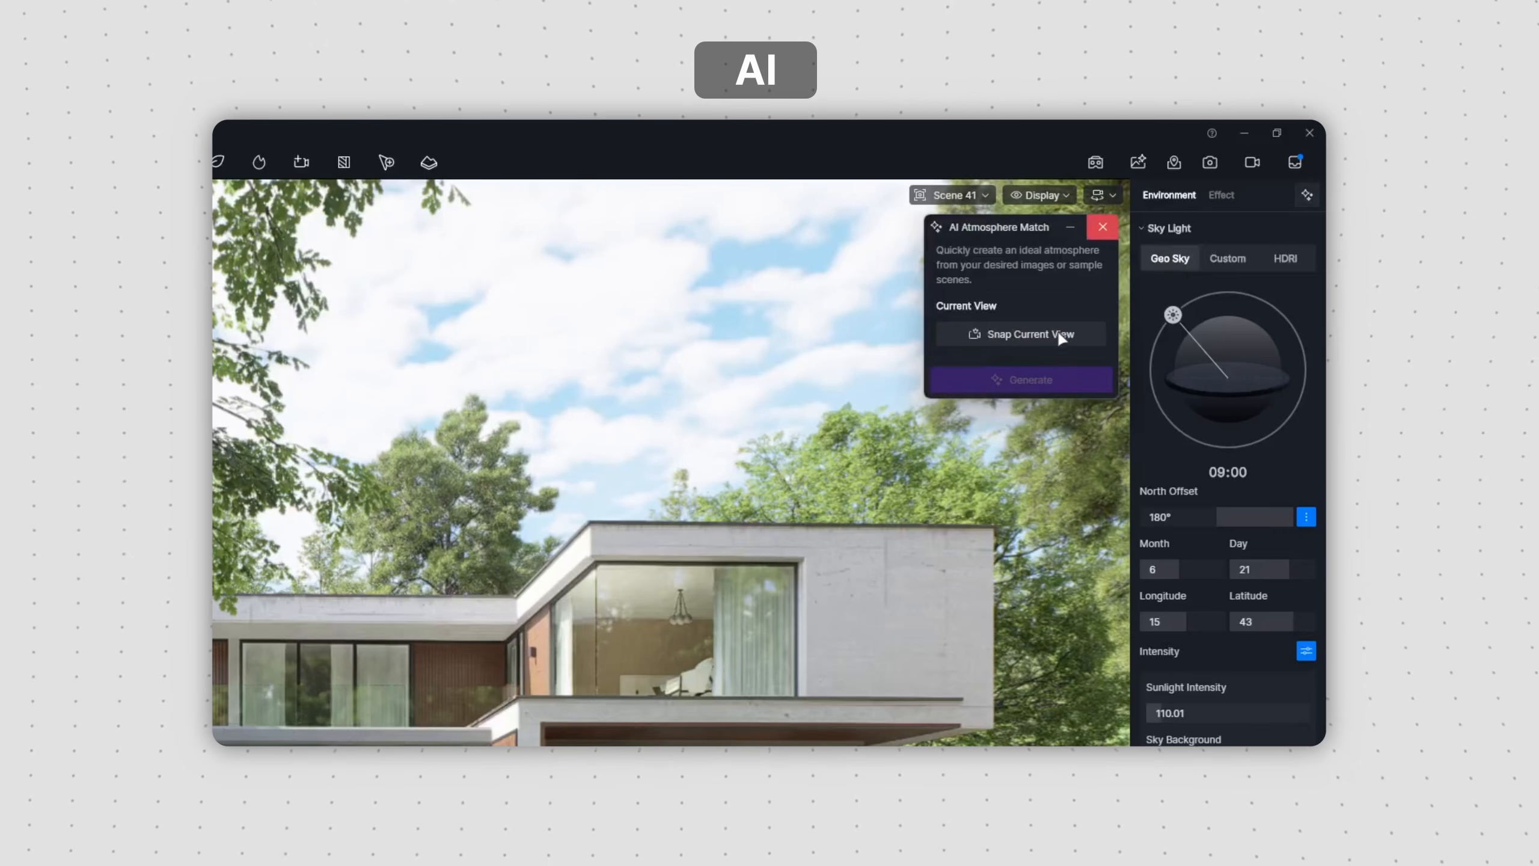
{"action": "left_click", "coordinate": [1124, 267]}
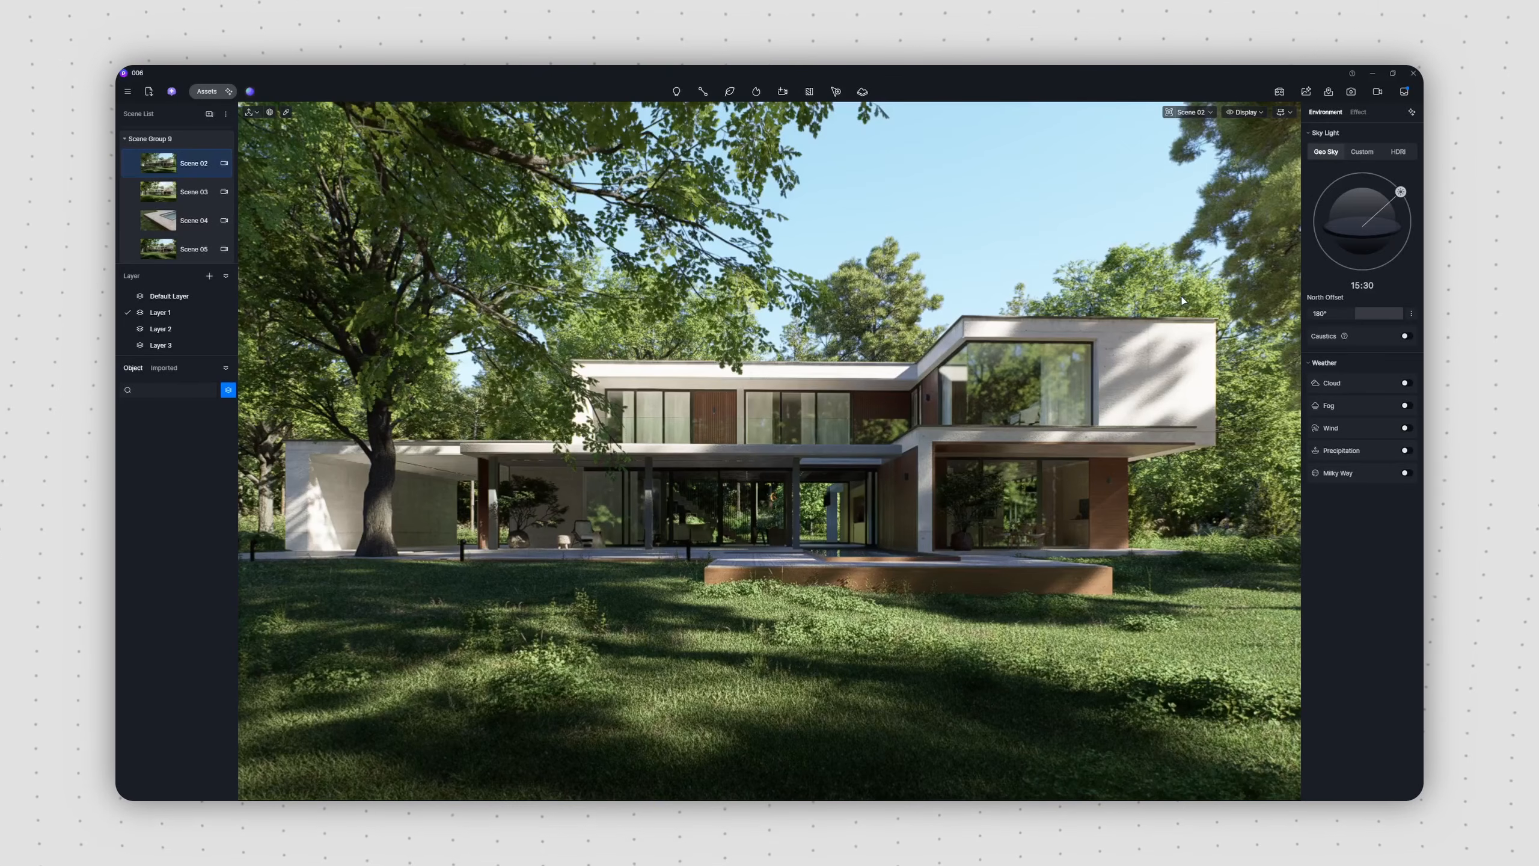
Step: Set Scene 02's geographic sky to longitude 15, latitude 43 and time 08:20
{"action": "left_click", "coordinate": [1411, 314]}
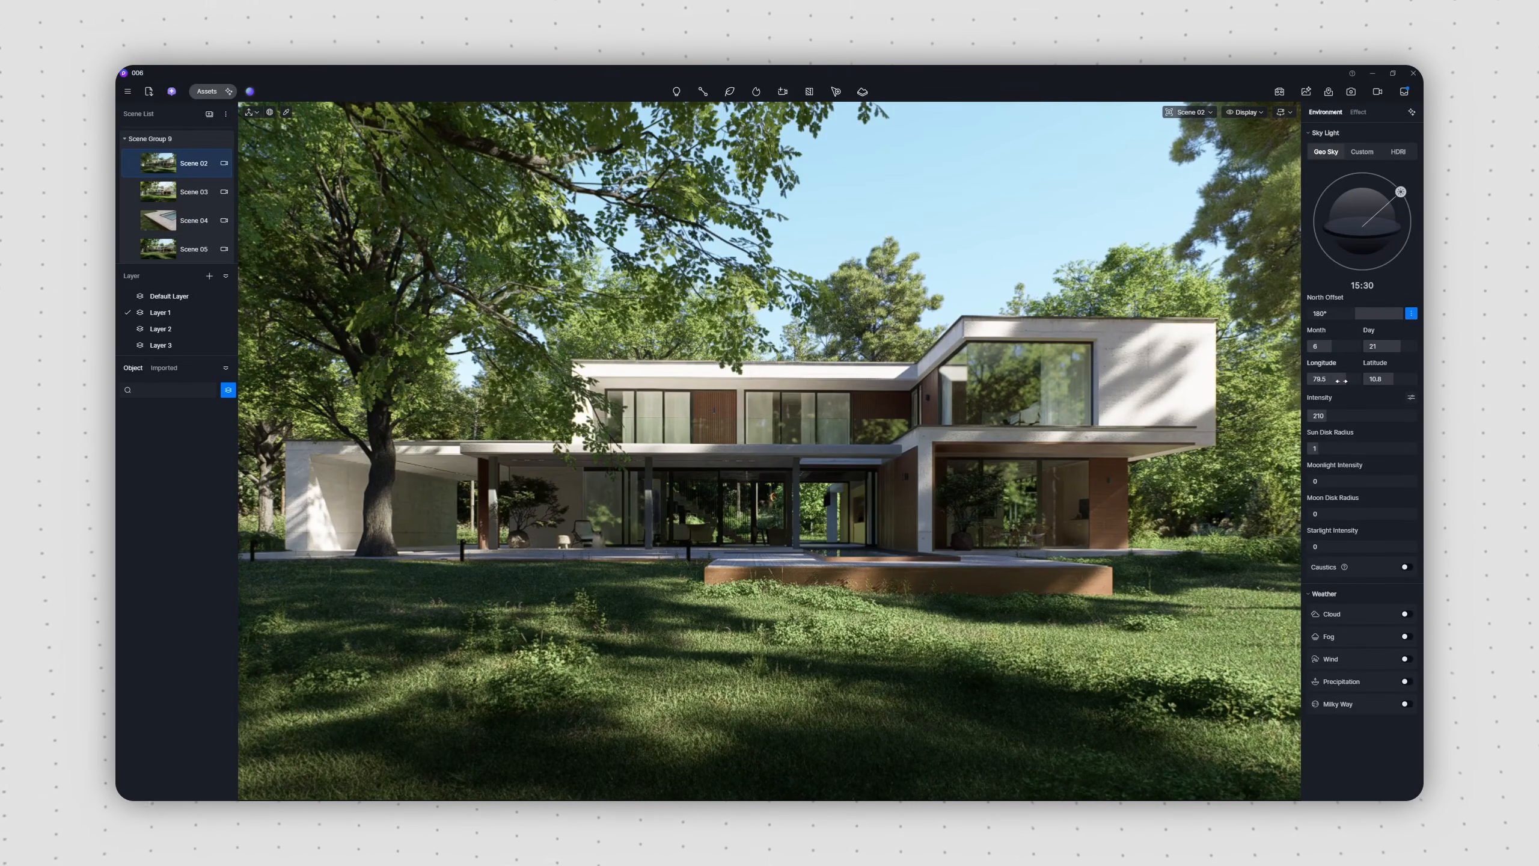
{"action": "type", "text": "15"}
{"action": "key", "text": "Return"}
{"action": "left_click", "coordinate": [1380, 383]}
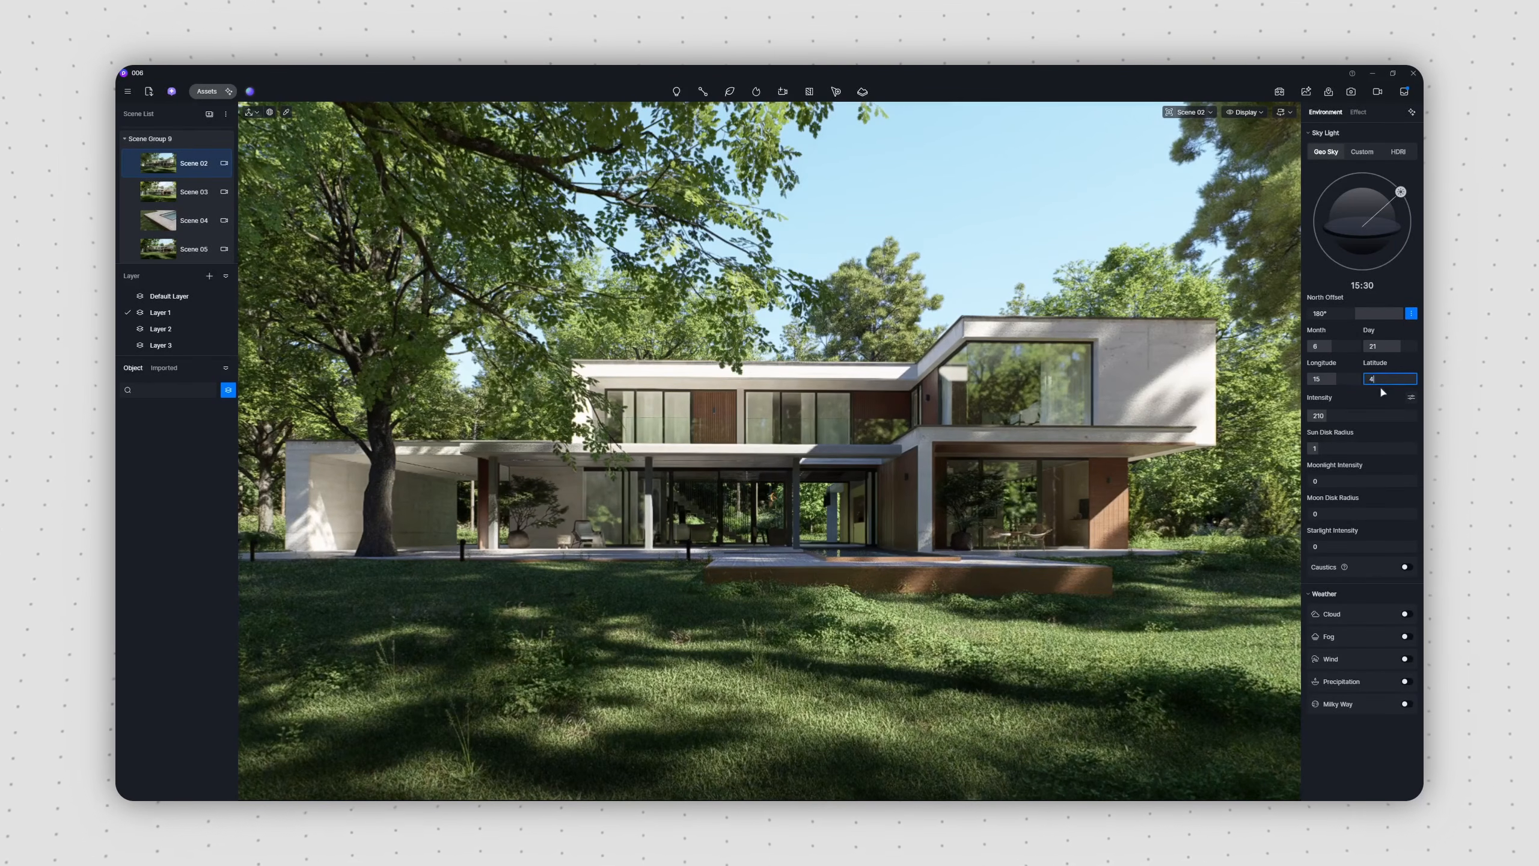
{"action": "type", "text": "43"}
{"action": "key", "text": "Return"}
{"action": "left_click", "coordinate": [1353, 291]}
{"action": "type", "text": "08:20"}
{"action": "key", "text": "Return"}
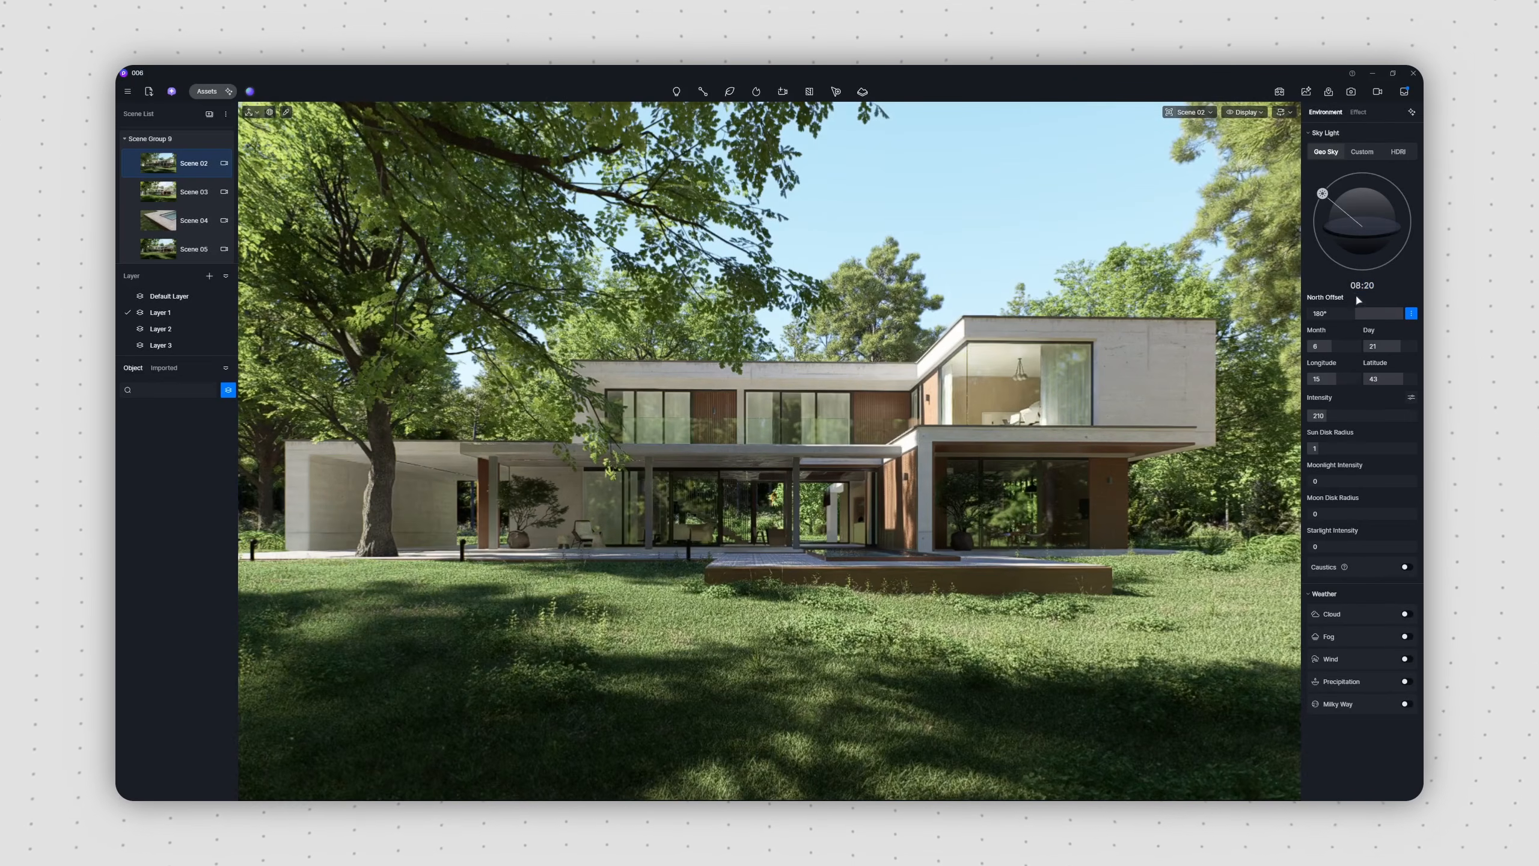
Step: Split the sky intensity into sunlight 110 and sky background 175, adjust ambient light compensation, and set the sun disk radius to 0.5
{"action": "left_click", "coordinate": [1411, 397]}
{"action": "left_click_drag", "start_coordinate": [1330, 436], "coordinate": [1321, 536]}
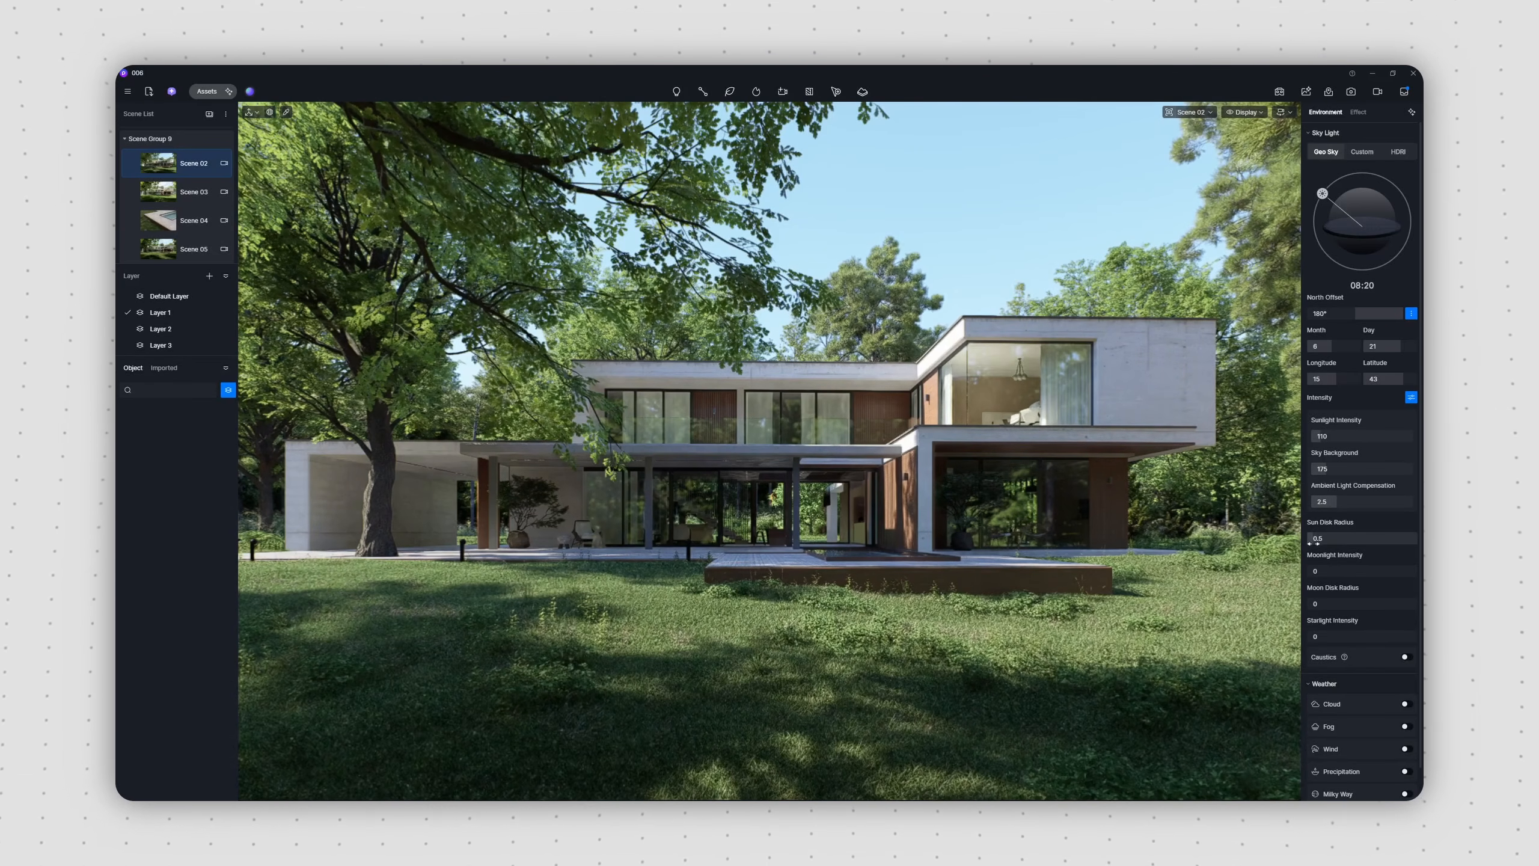
Step: Enable clouds in the weather settings and apply the Altocumulus preset
{"action": "left_click", "coordinate": [1406, 704]}
{"action": "scroll", "coordinate": [1416, 706], "scroll_direction": "down", "scroll_amount": 4}
{"action": "left_click_drag", "start_coordinate": [1348, 616], "coordinate": [1338, 580]}
{"action": "left_click", "coordinate": [1400, 514]}
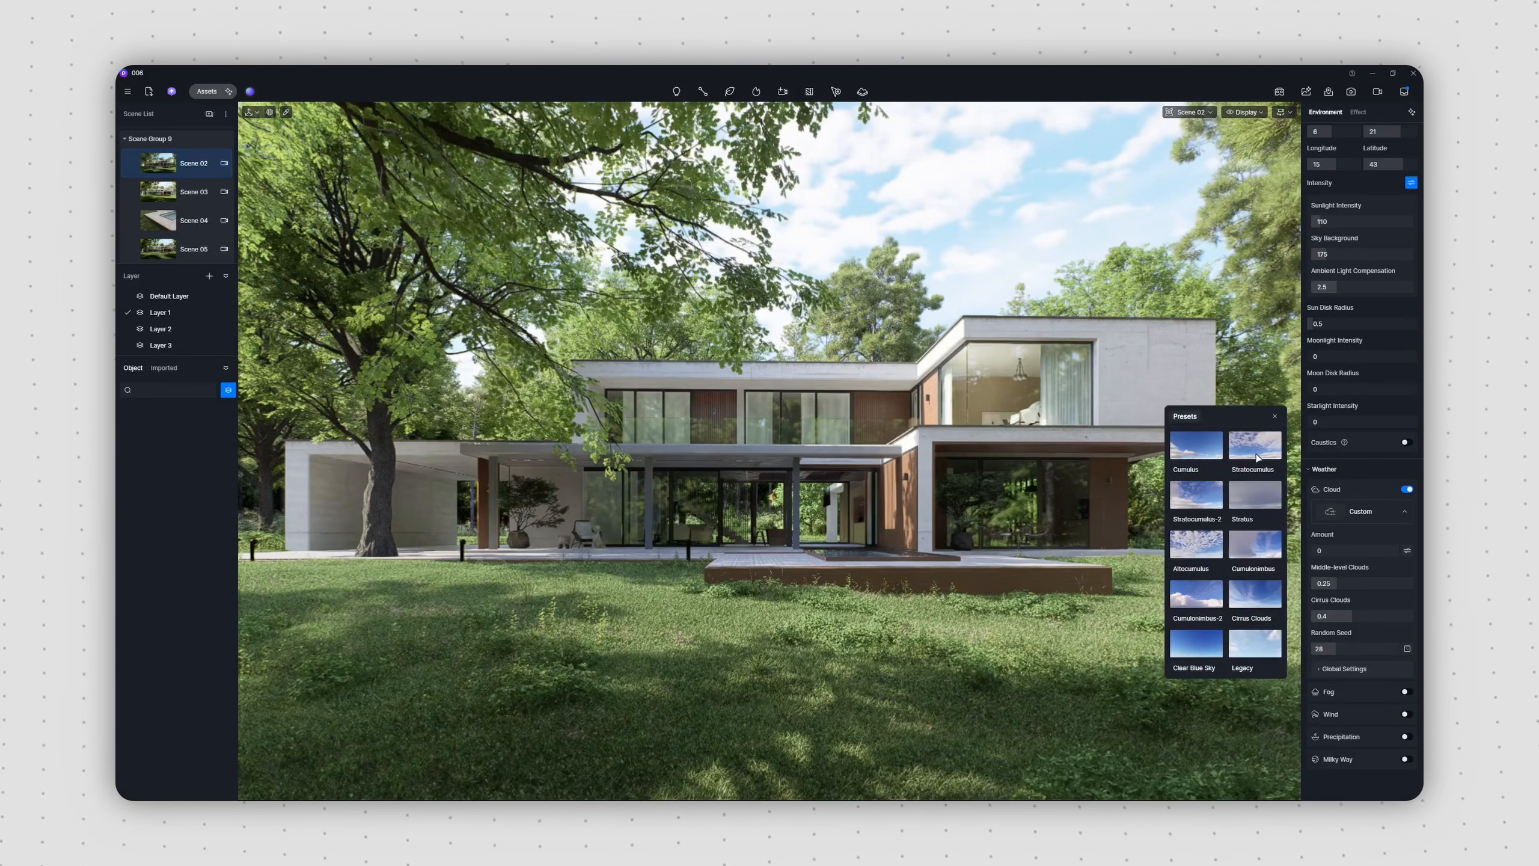
{"action": "left_click", "coordinate": [1196, 545]}
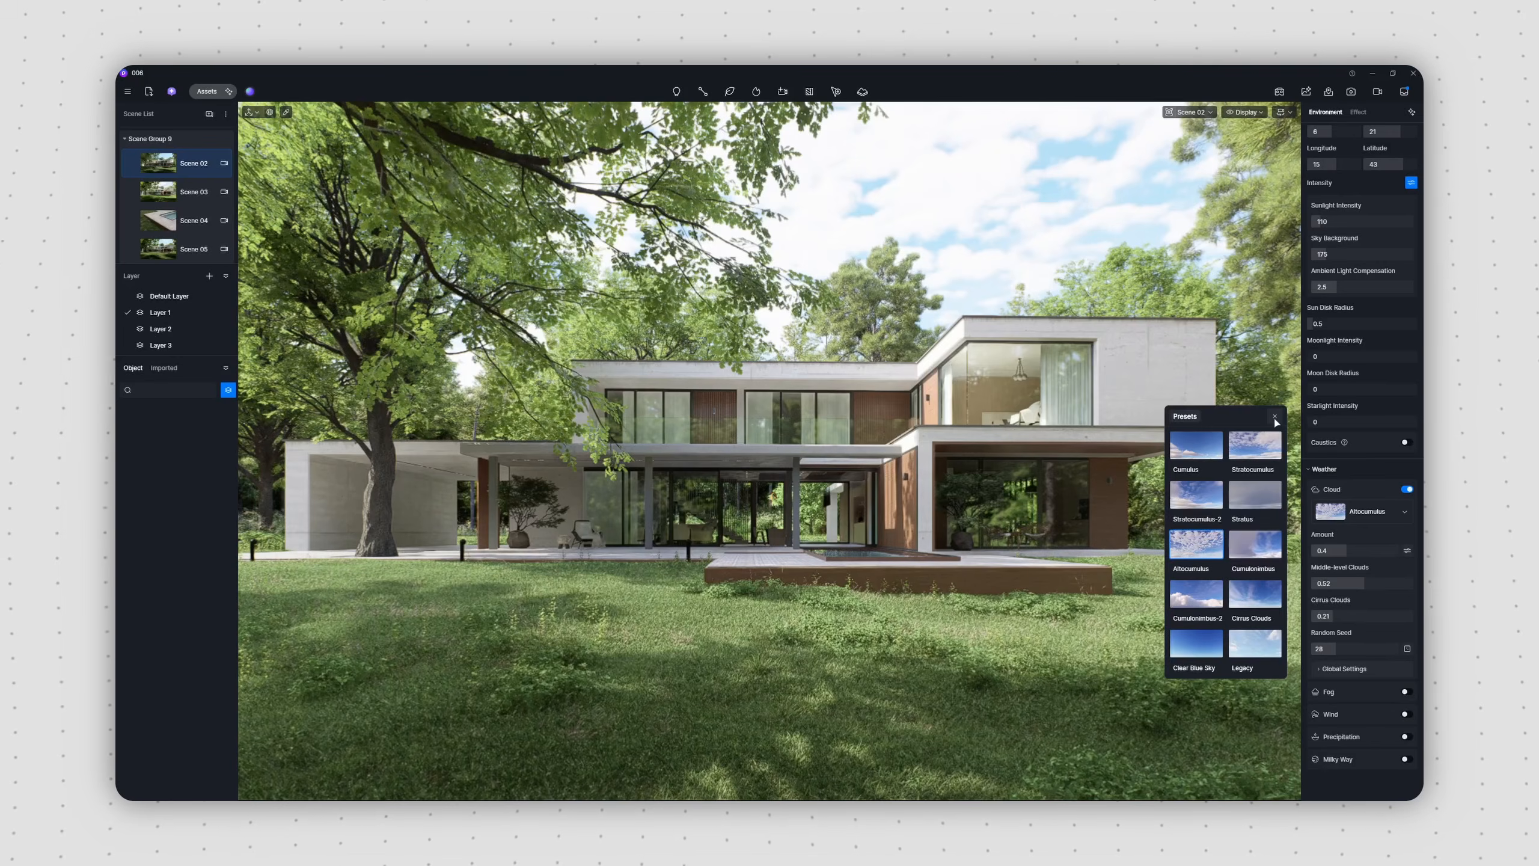
{"action": "left_click", "coordinate": [1275, 417]}
Step: Enable fog with density 0.55, height 0.2 and base height 20 m, increase its start distance, and tint it pale blue
{"action": "left_click", "coordinate": [1405, 692]}
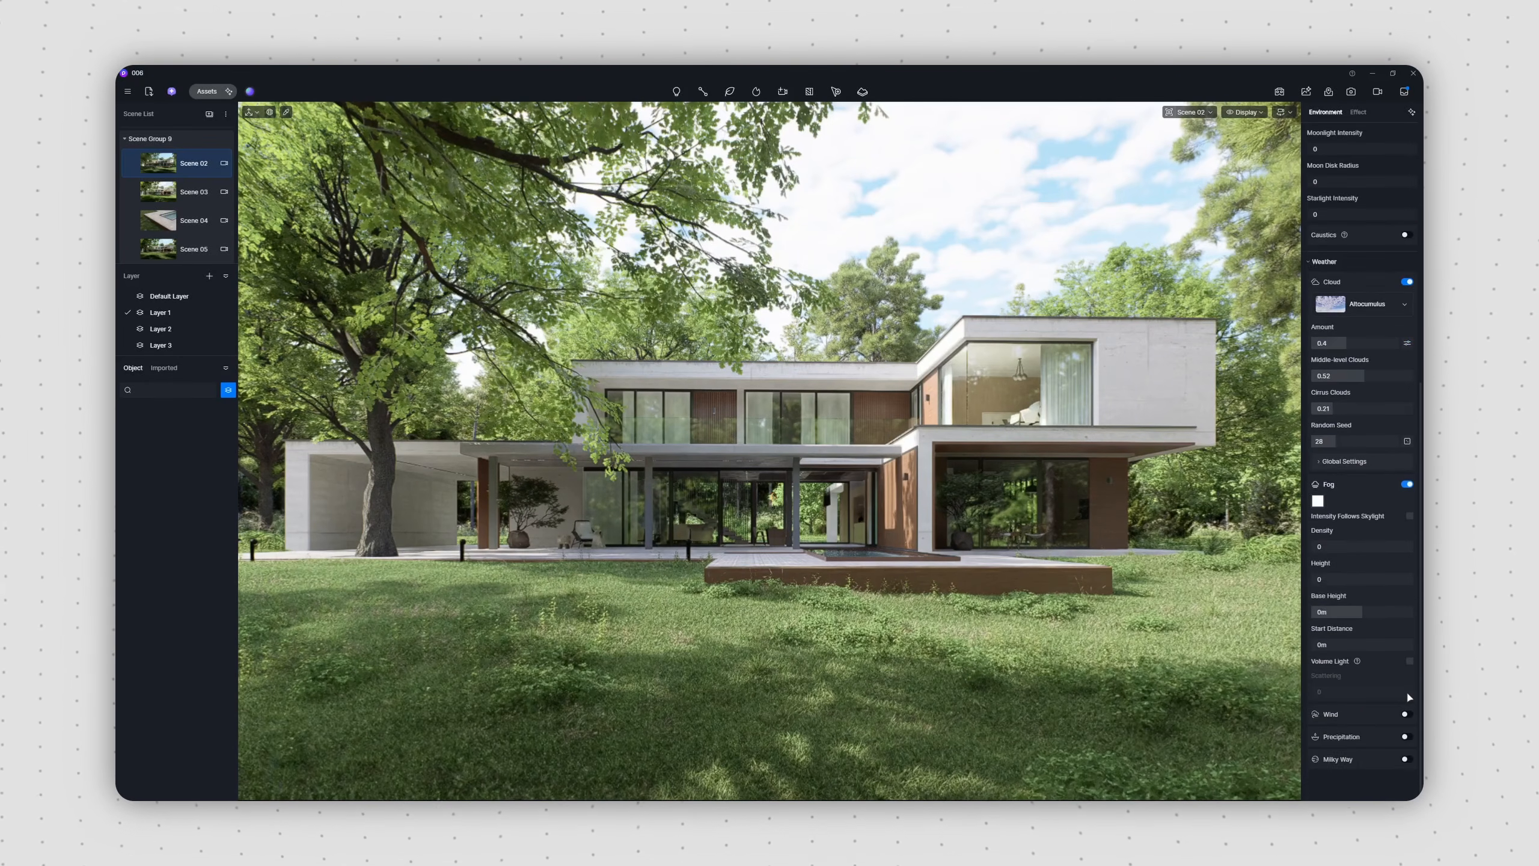
{"action": "mouse_move", "coordinate": [1323, 547]}
{"action": "left_mouse_down"}
{"action": "mouse_move", "coordinate": [1351, 547]}
{"action": "mouse_move", "coordinate": [1324, 547]}
{"action": "left_mouse_up"}
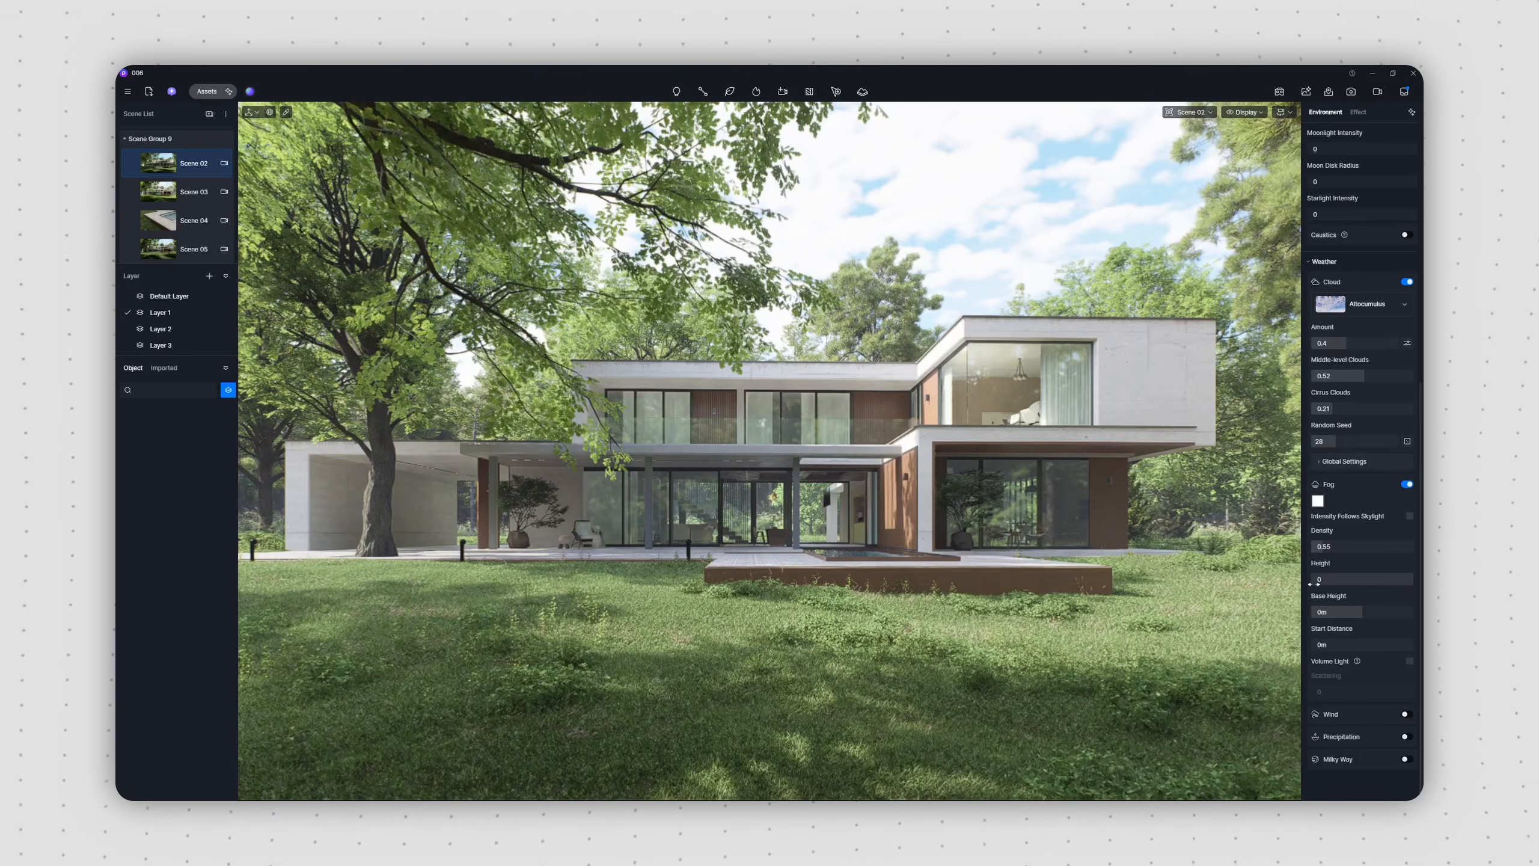
{"action": "left_click_drag", "start_coordinate": [1336, 612], "coordinate": [1353, 649]}
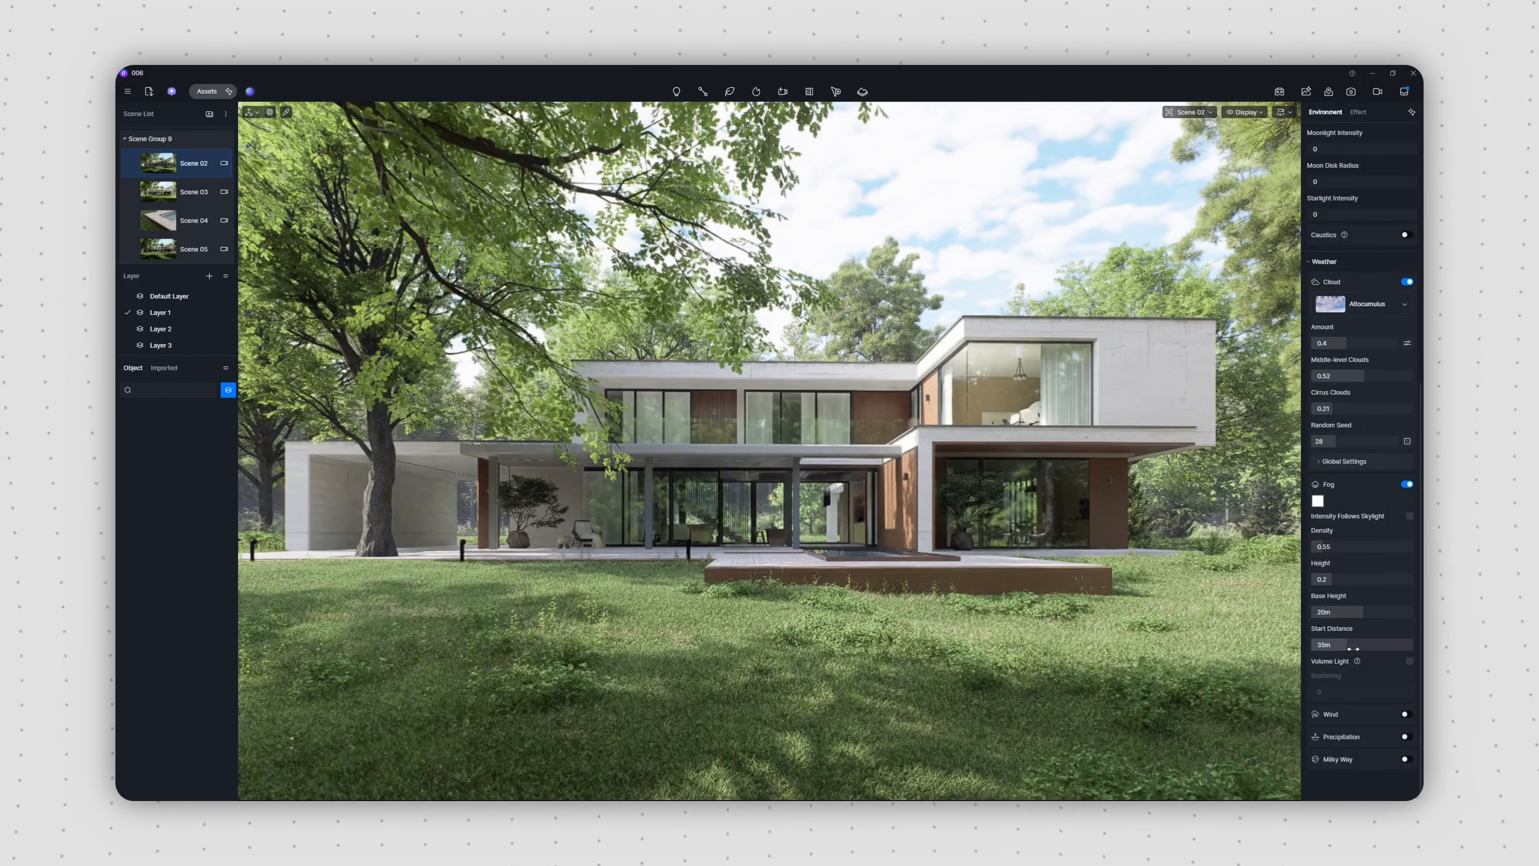
{"action": "left_click", "coordinate": [1318, 500]}
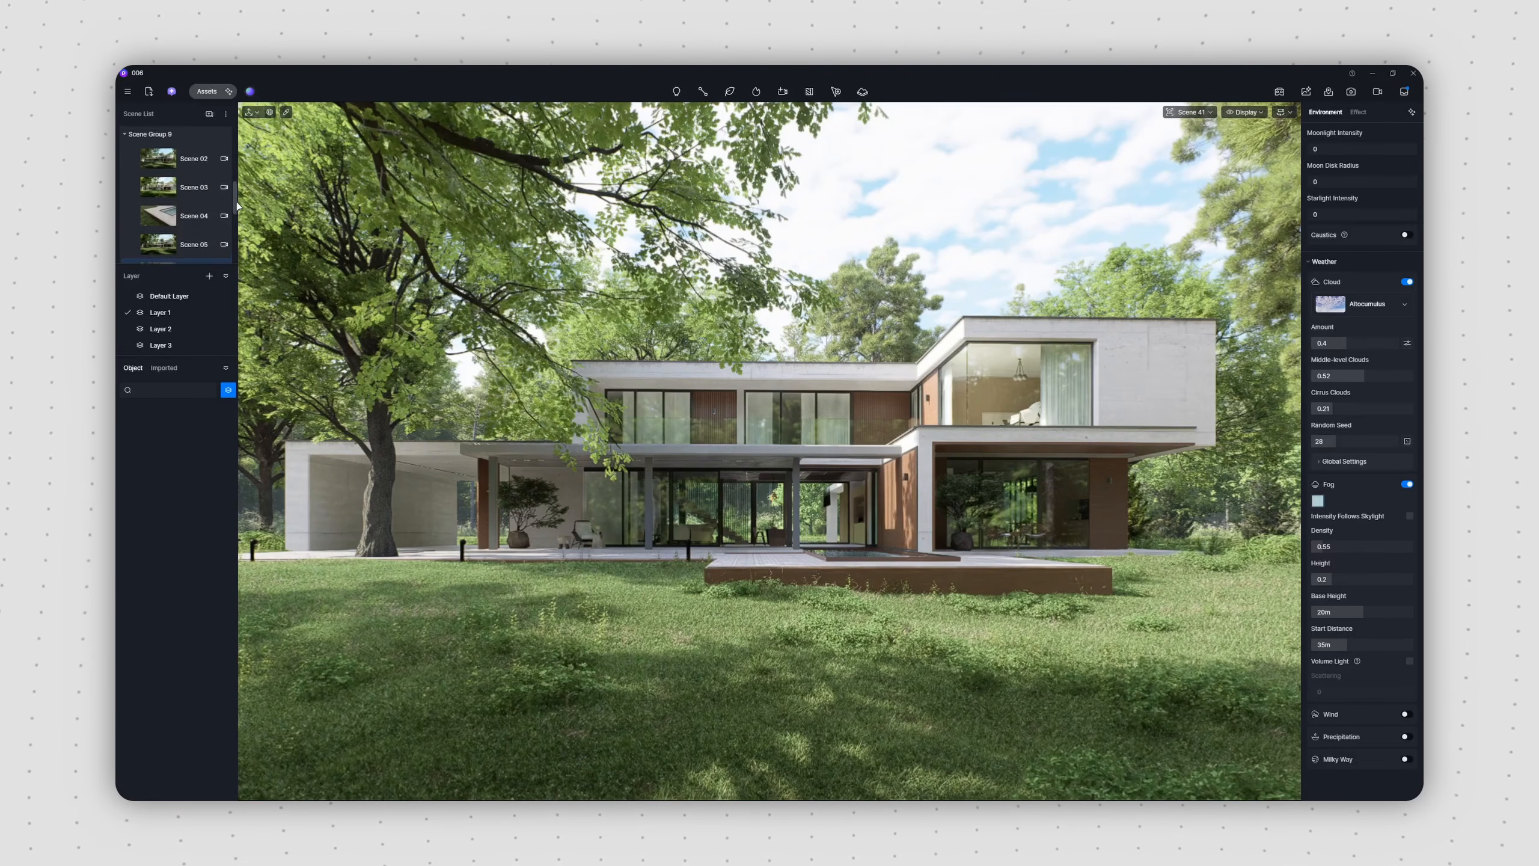
Step: Switch to Scene 04, enable precipitation in the weather settings and adjust the rain's strength and puddle amount
{"action": "left_click", "coordinate": [158, 220]}
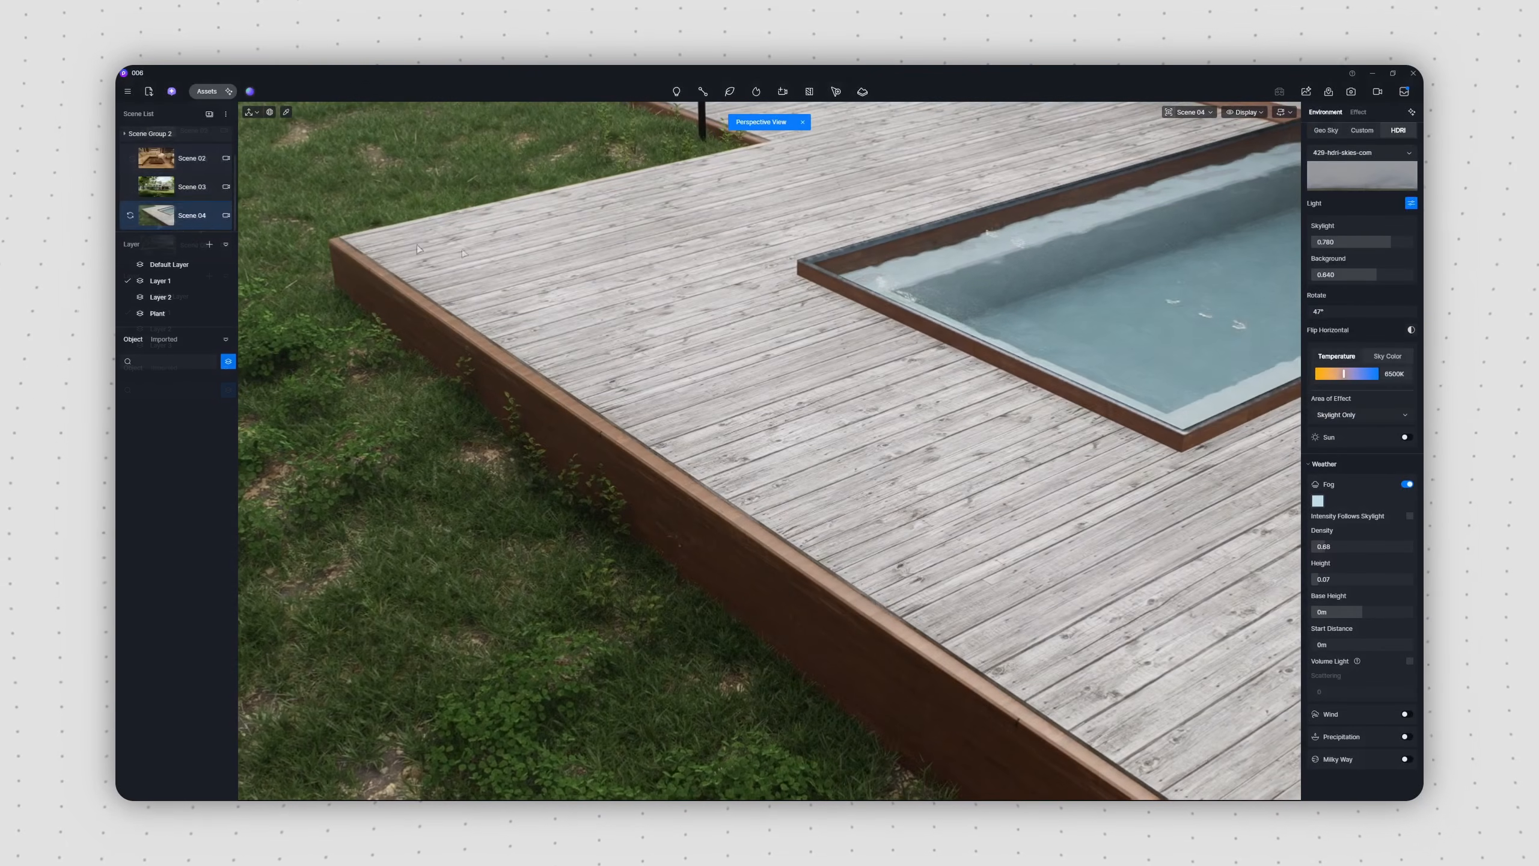
{"action": "left_click", "coordinate": [1404, 737]}
{"action": "scroll", "coordinate": [1363, 606], "scroll_direction": "down", "scroll_amount": 5}
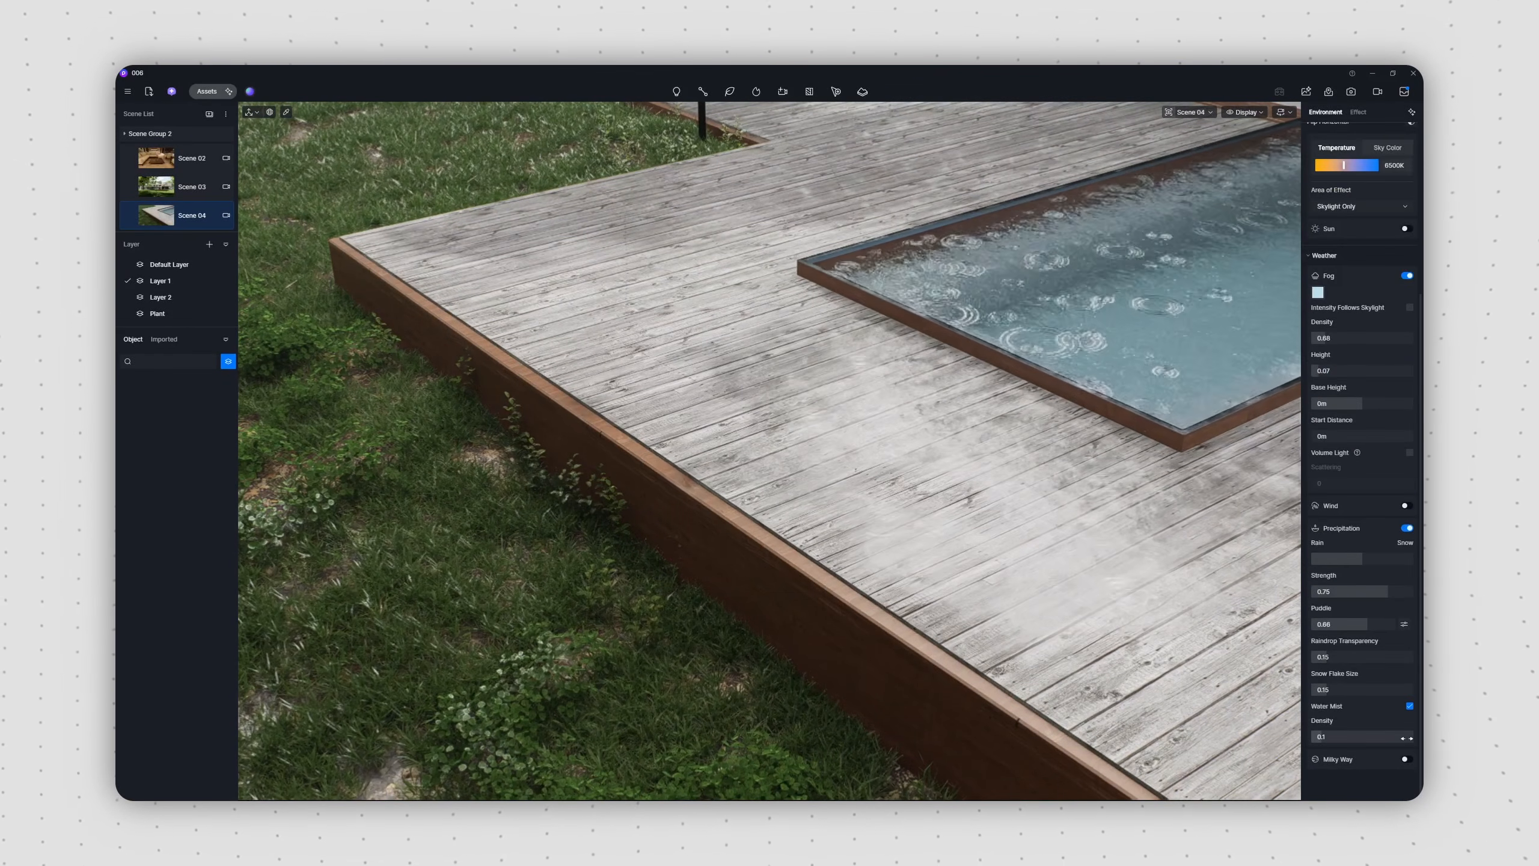
{"action": "left_click_drag", "start_coordinate": [1405, 592], "coordinate": [1385, 620]}
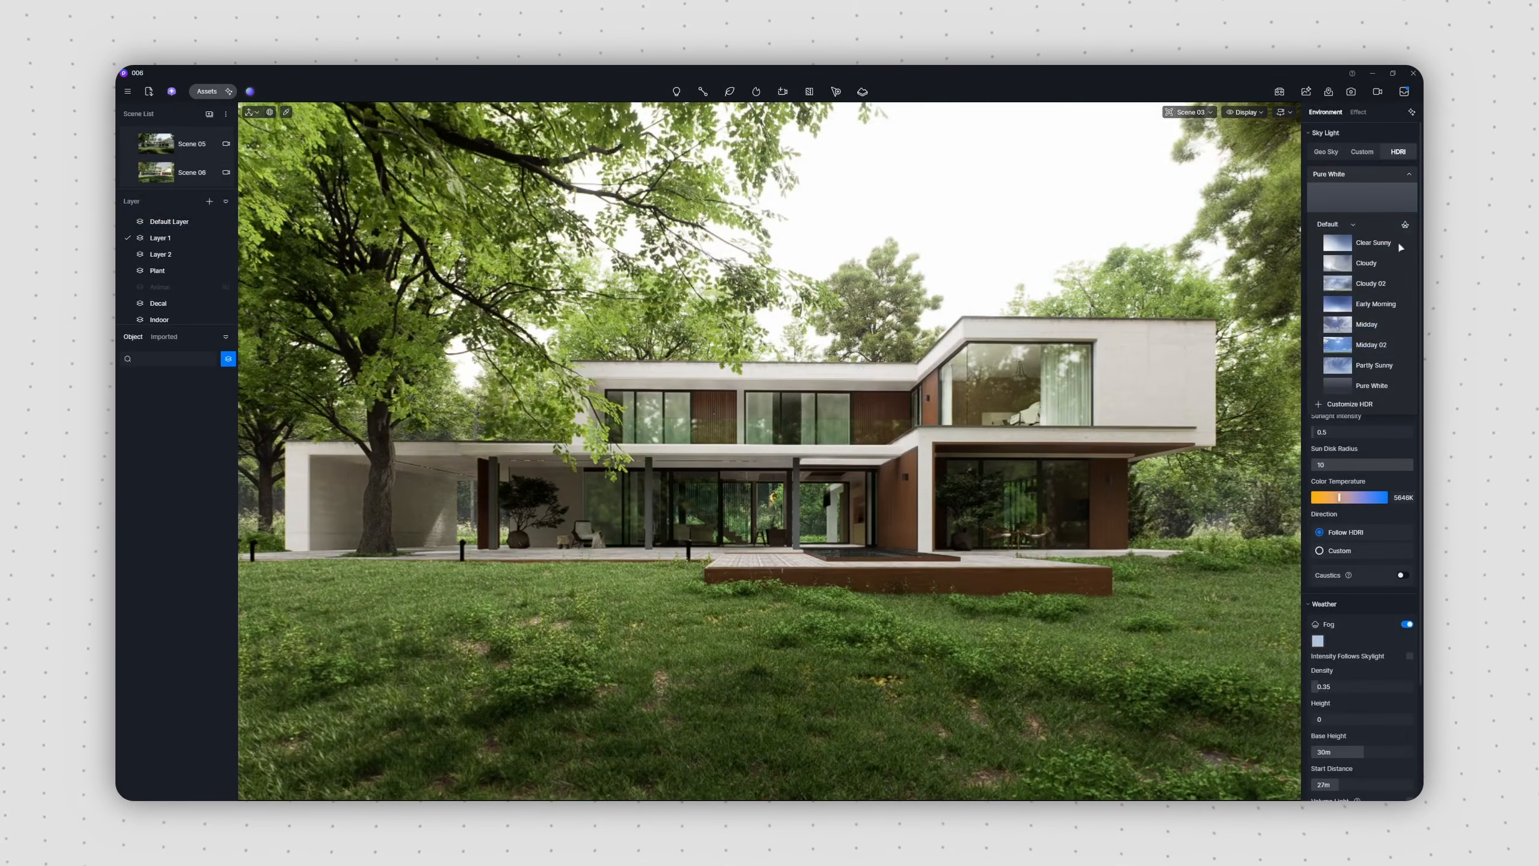
Step: For Scene 03's HDRI sky, preview the Early Morning, Sunset 04 and Cloudy 02 presets and apply Midday 02
{"action": "left_click", "coordinate": [1393, 304]}
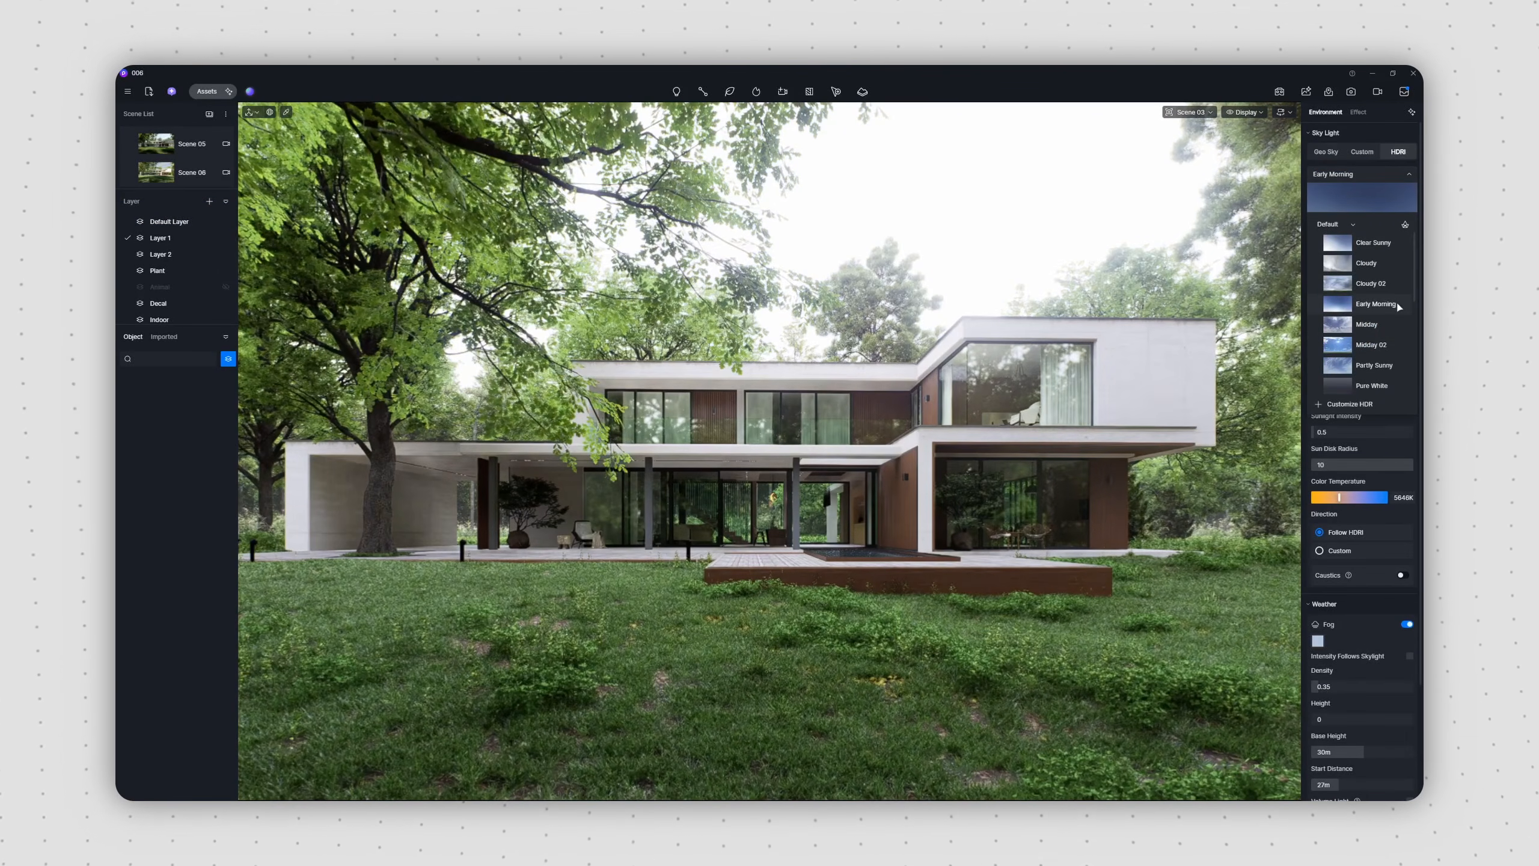
{"action": "scroll", "coordinate": [1395, 337], "scroll_direction": "down", "scroll_amount": 3}
{"action": "left_click", "coordinate": [1395, 338]}
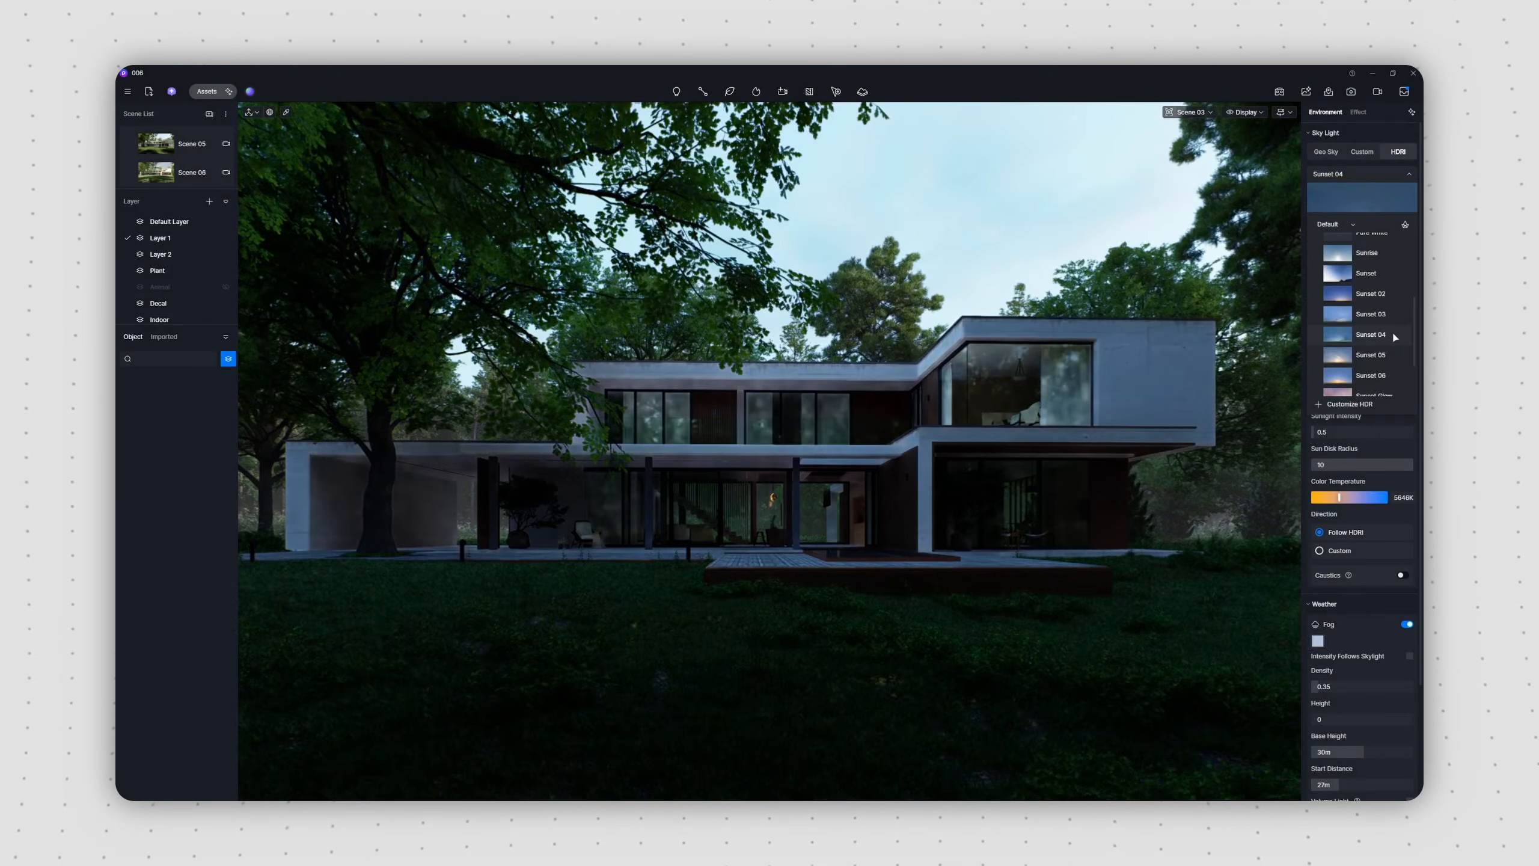
{"action": "scroll", "coordinate": [1394, 337], "scroll_direction": "up", "scroll_amount": 3}
{"action": "scroll", "coordinate": [1395, 337], "scroll_direction": "up", "scroll_amount": 1}
{"action": "left_click", "coordinate": [1394, 286]}
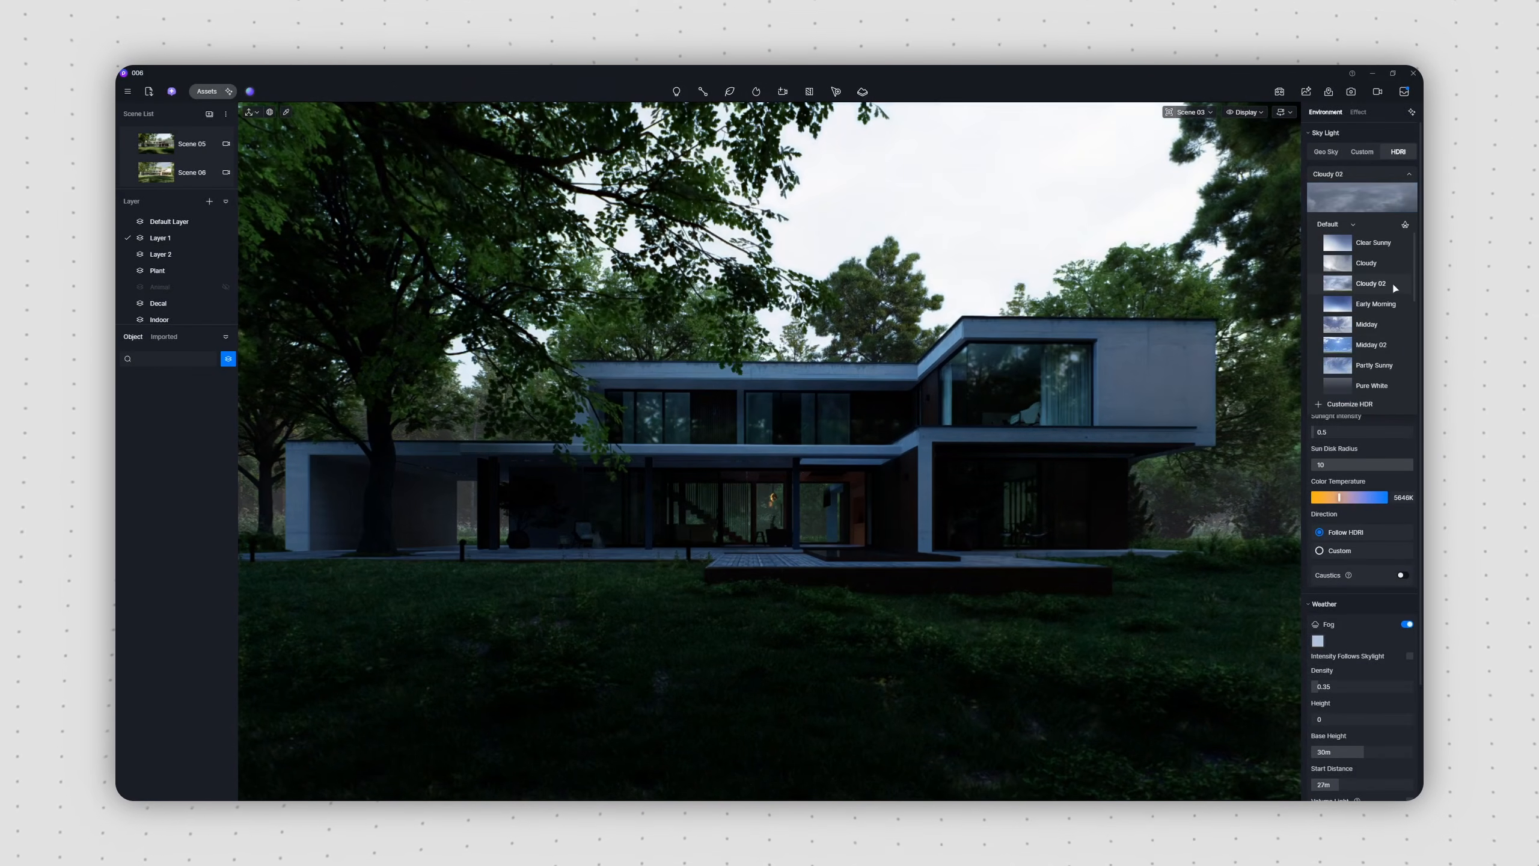
{"action": "left_click", "coordinate": [1397, 347]}
{"action": "left_click", "coordinate": [1408, 175]}
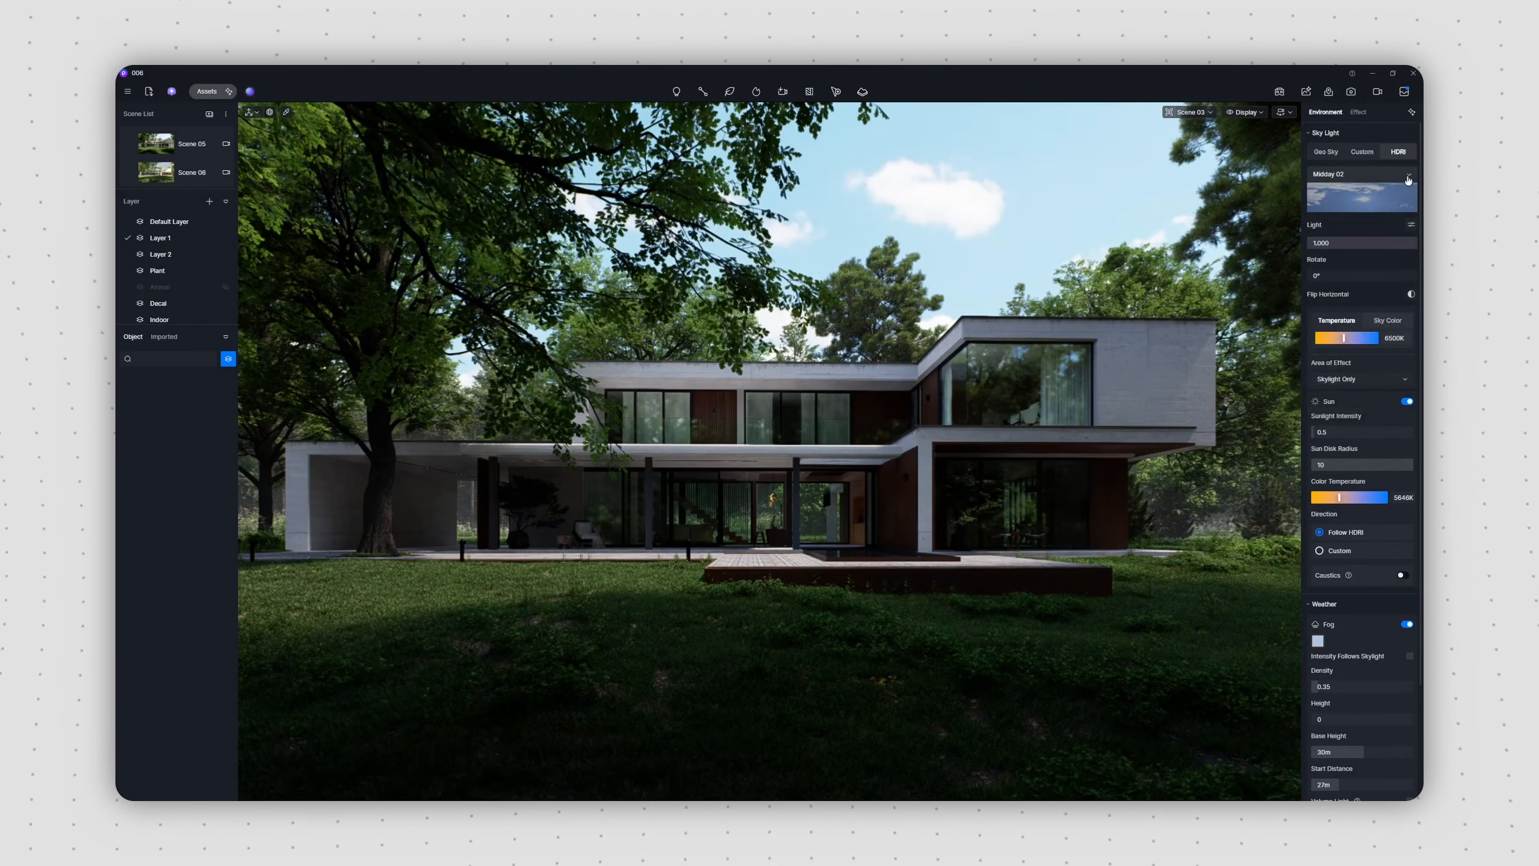
Step: Split the HDRI light, set background to 0.9, rotation to 148° and sunlight intensity to 2, and try a custom sun direction
{"action": "left_click", "coordinate": [1411, 225]}
{"action": "left_click_drag", "start_coordinate": [1384, 263], "coordinate": [1411, 334]}
{"action": "left_click_drag", "start_coordinate": [1321, 490], "coordinate": [1342, 489]}
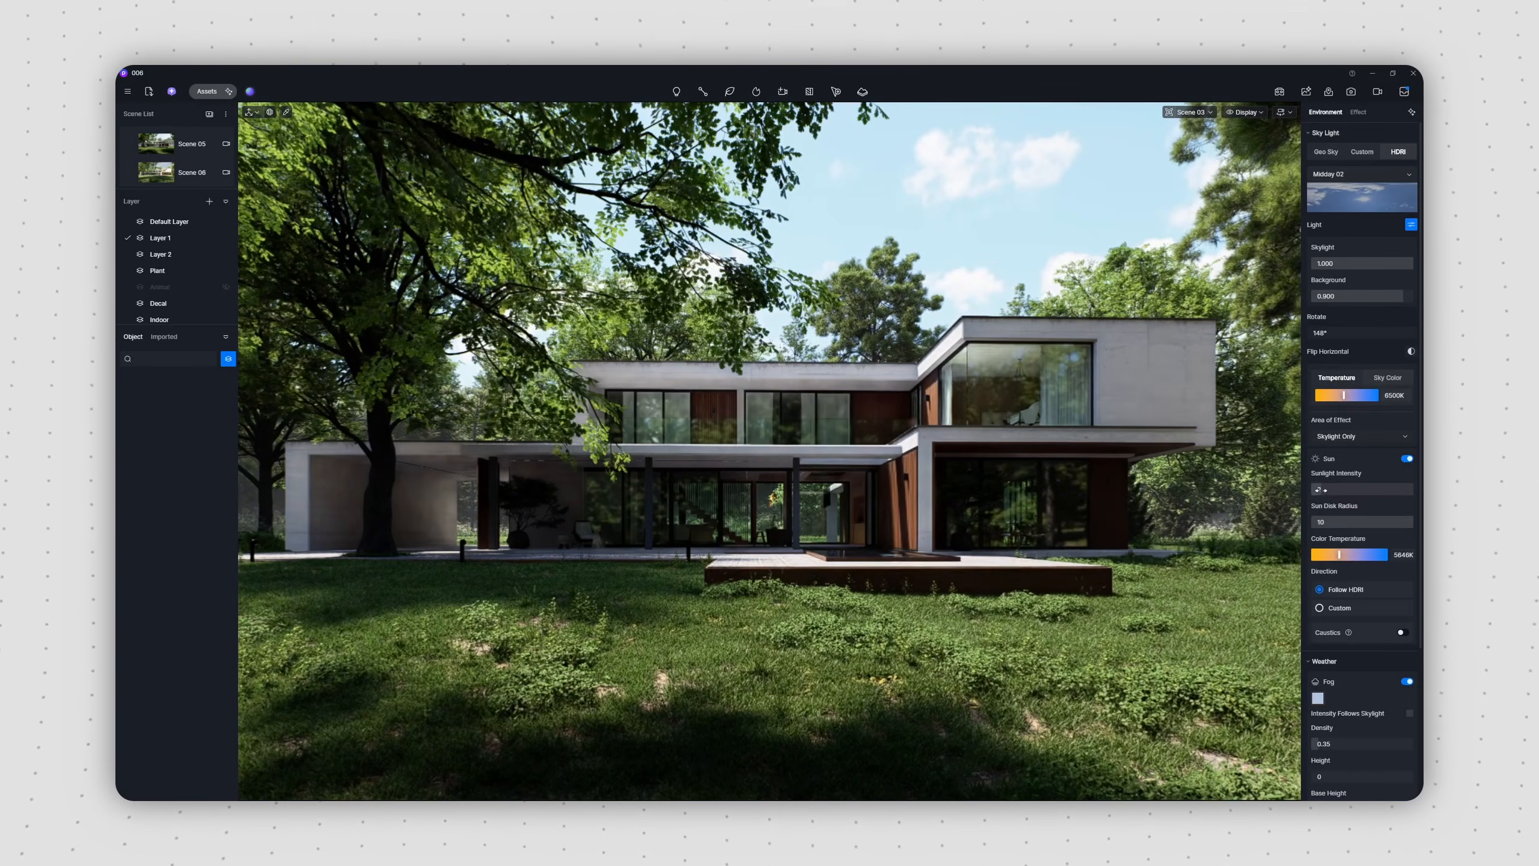
{"action": "left_click", "coordinate": [1318, 607]}
{"action": "left_click_drag", "start_coordinate": [1329, 670], "coordinate": [1406, 638]}
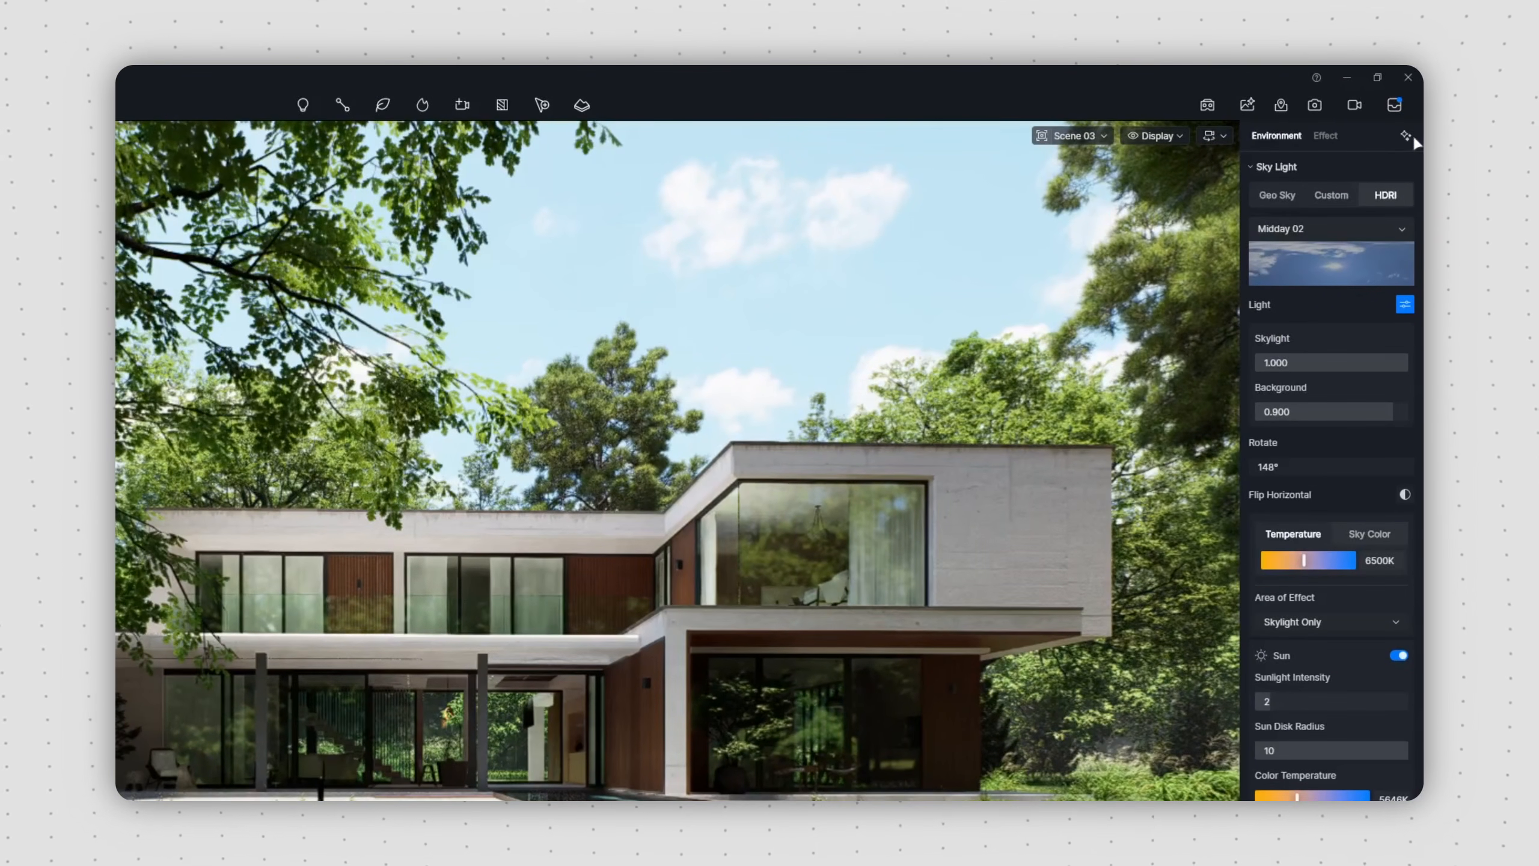
Step: Run AI Atmosphere Match on a snap of the current view with an uploaded reference image, and rotate the resulting HDRI to 208°
{"action": "left_click", "coordinate": [1406, 137]}
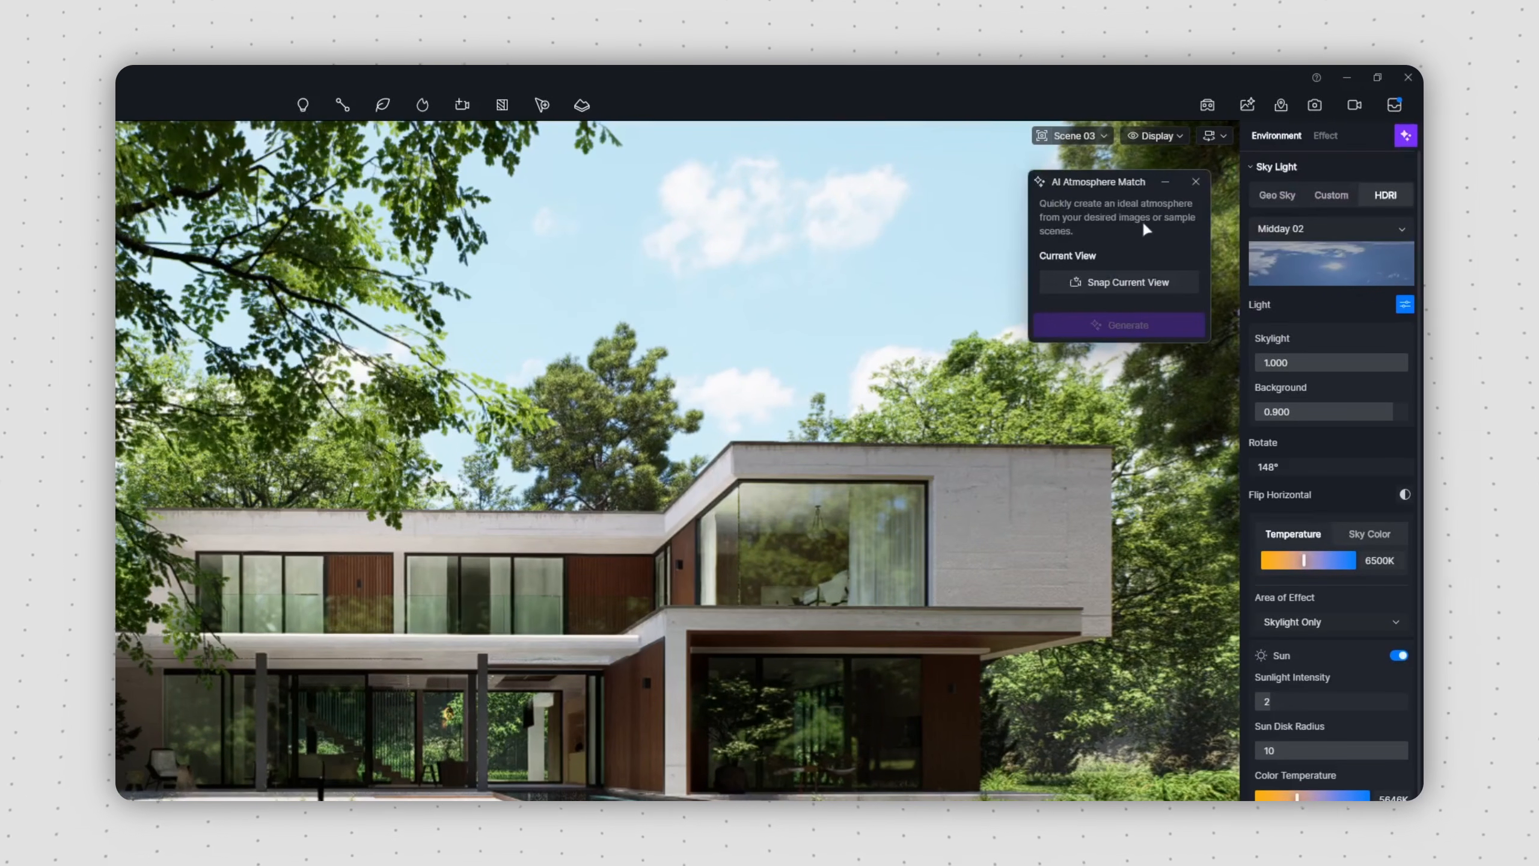
{"action": "left_click", "coordinate": [1130, 283]}
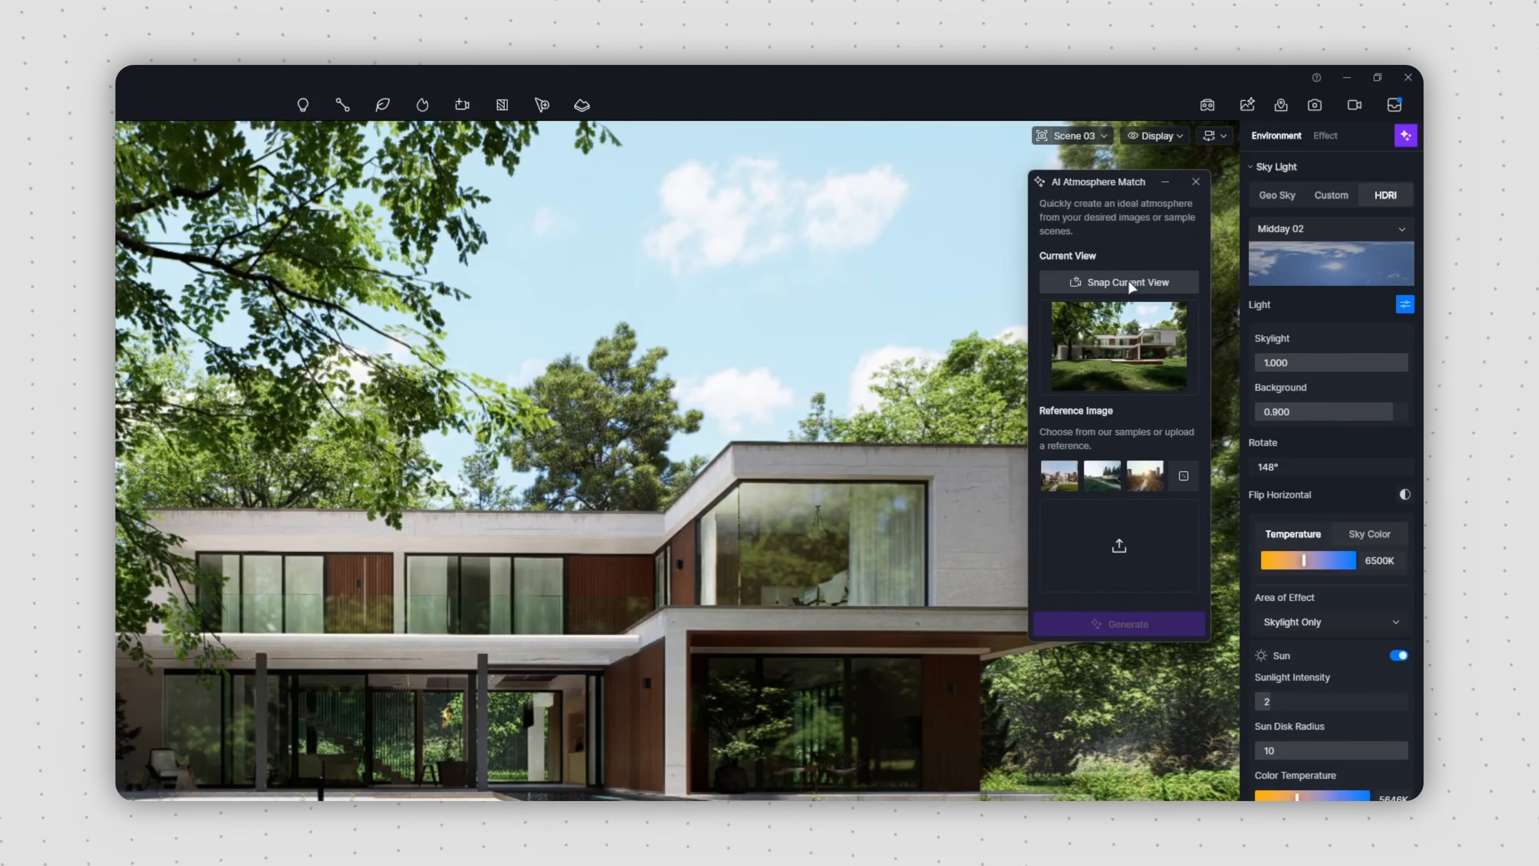
{"action": "left_click", "coordinate": [1119, 548]}
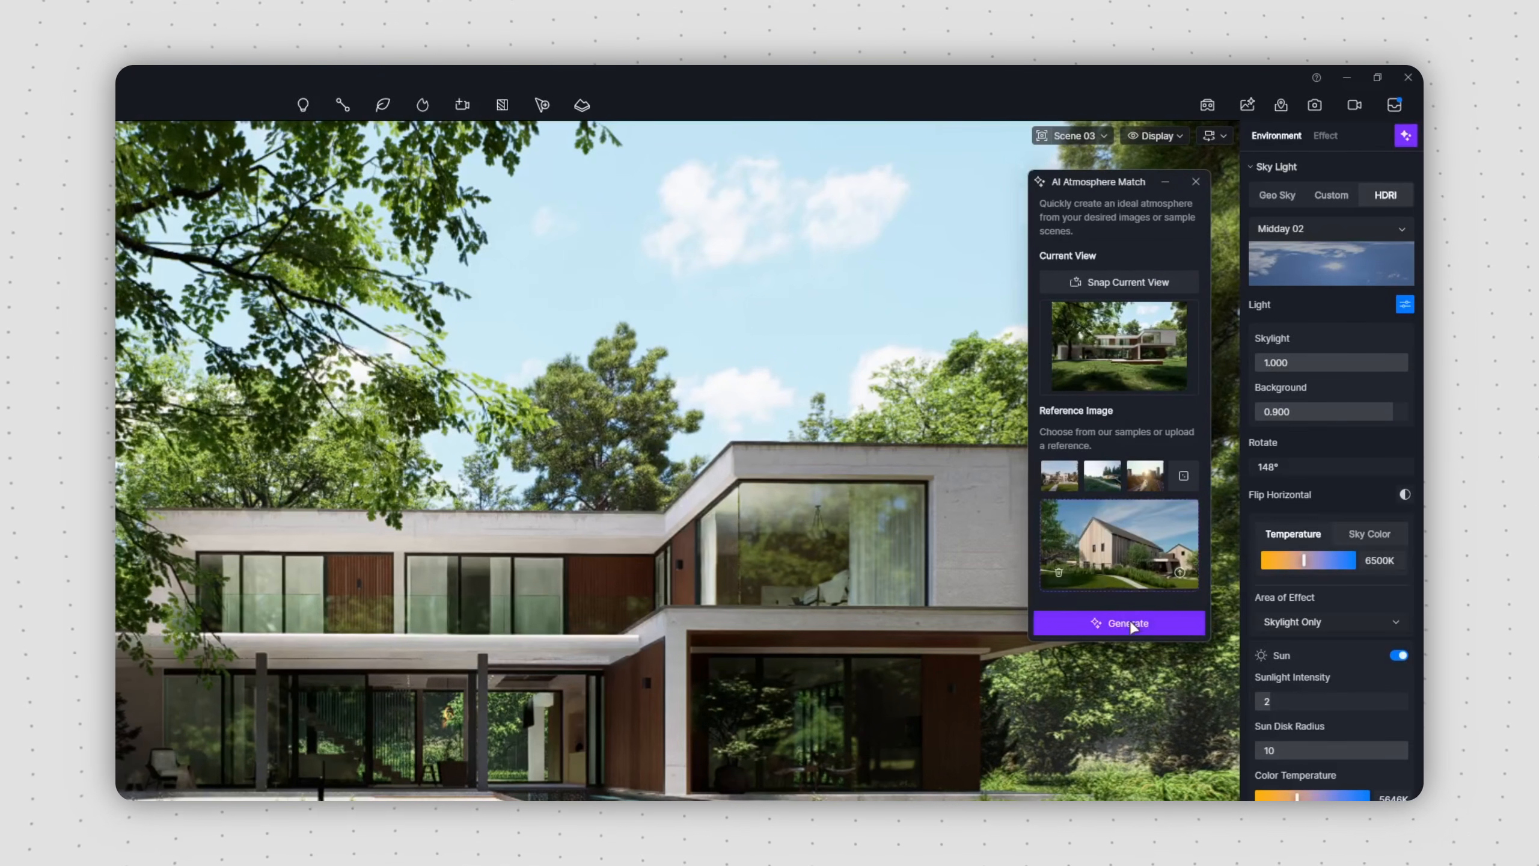
{"action": "left_click", "coordinate": [1131, 625]}
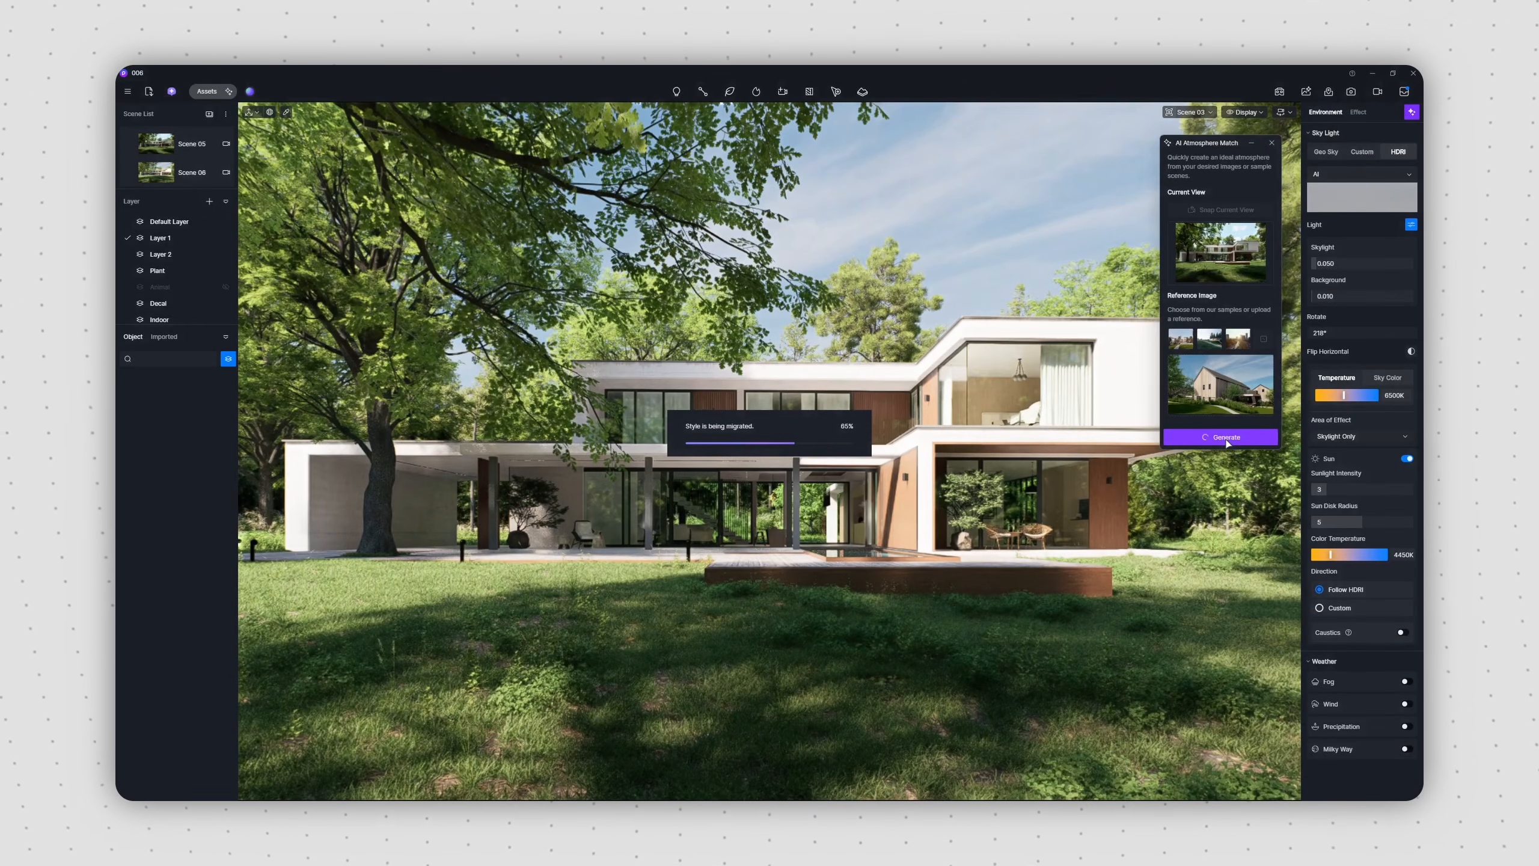
{"action": "left_click", "coordinate": [1271, 142]}
{"action": "mouse_move", "coordinate": [1357, 336]}
{"action": "left_mouse_down"}
{"action": "mouse_move", "coordinate": [1376, 335]}
{"action": "mouse_move", "coordinate": [1352, 335]}
{"action": "left_mouse_up"}
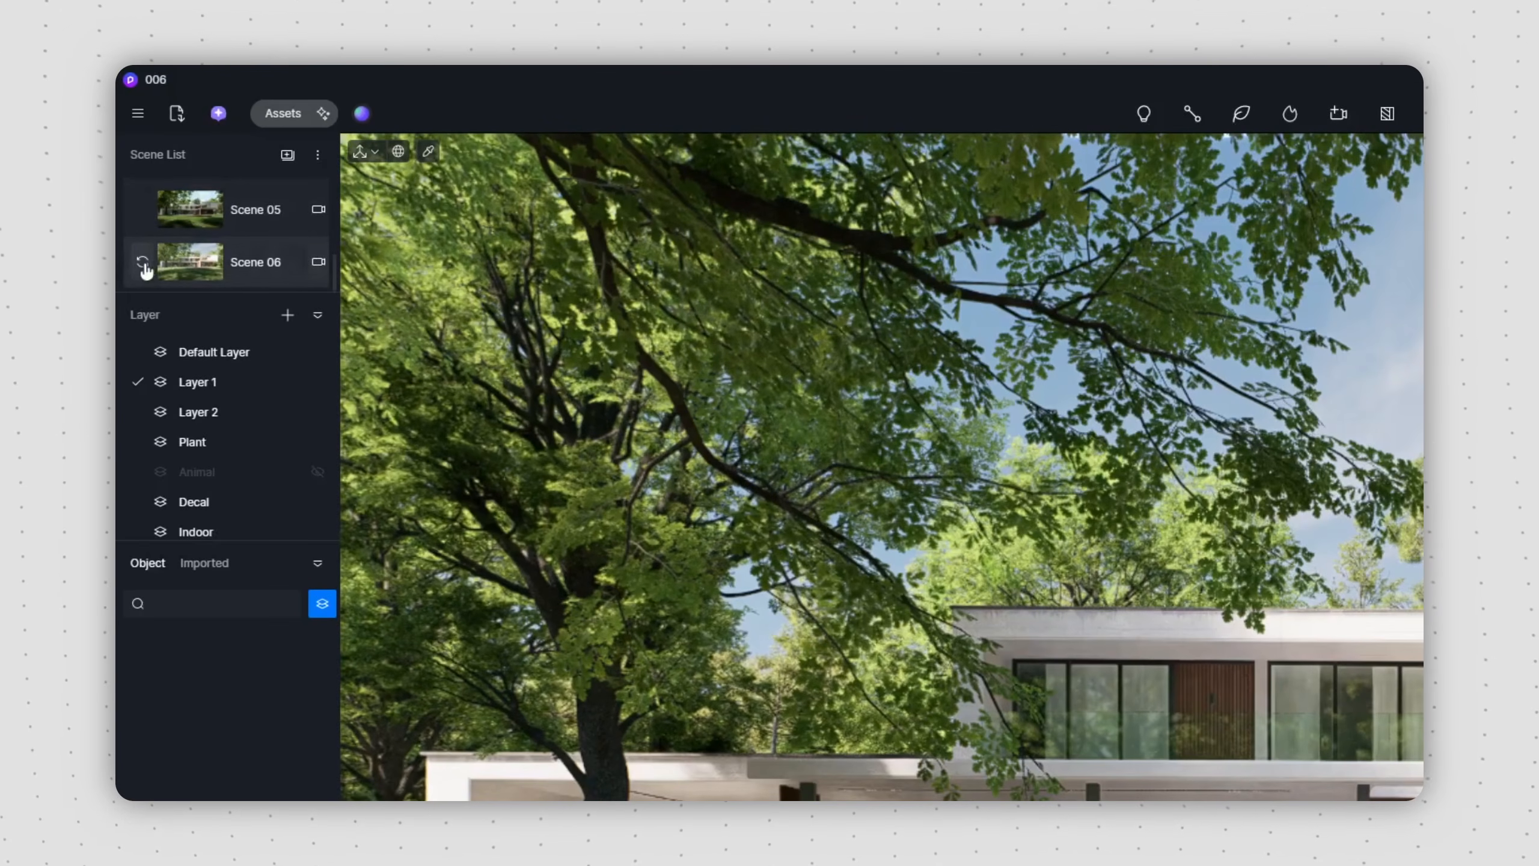
Step: Save Scene 06's environment and effect as a preset named Sun in the default folder
{"action": "right_click", "coordinate": [217, 260]}
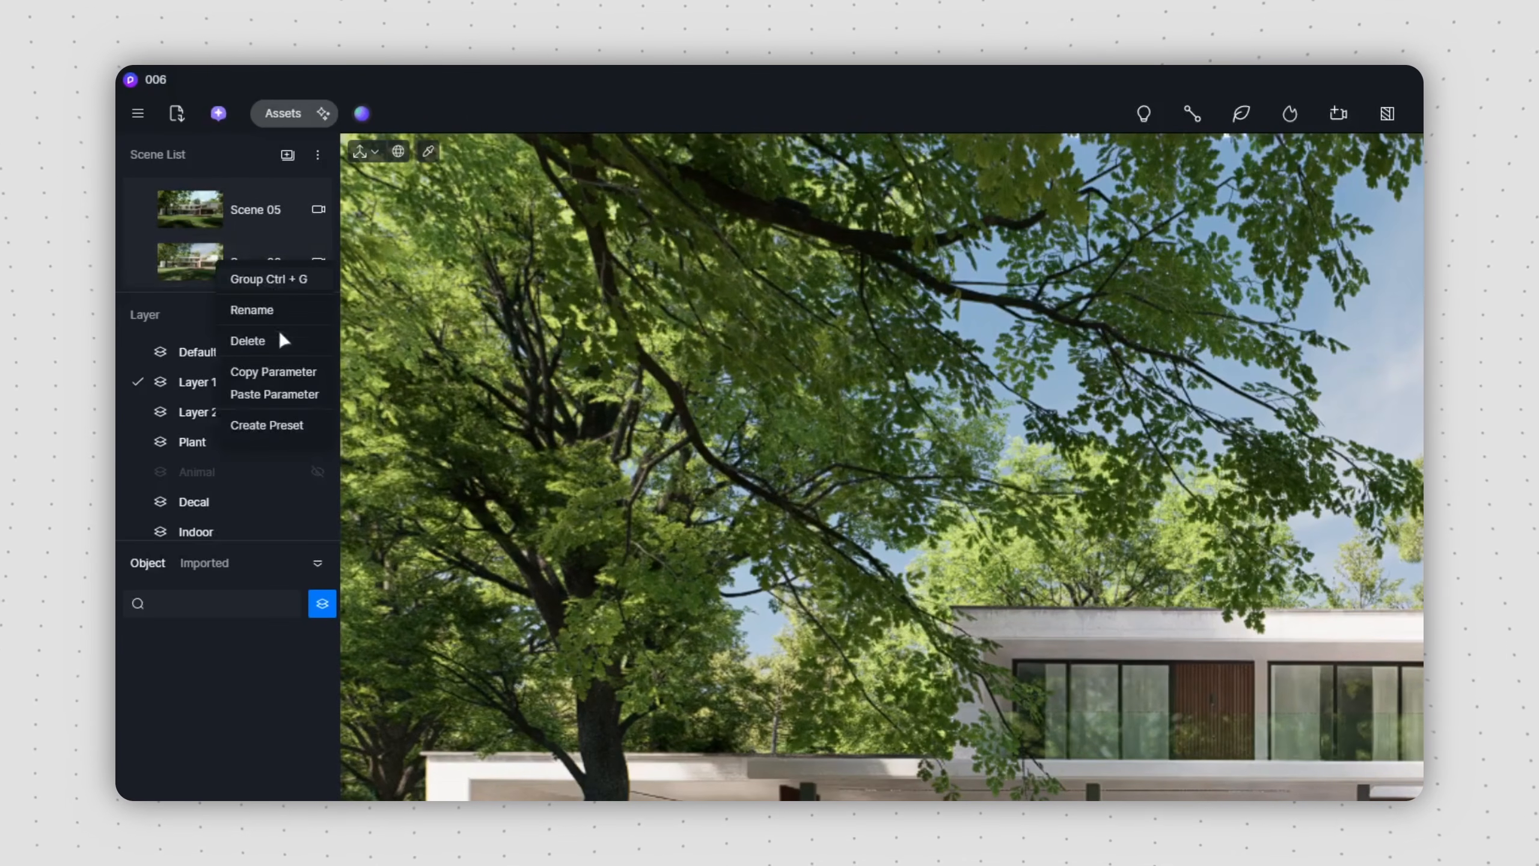
{"action": "left_click", "coordinate": [279, 426]}
{"action": "left_click", "coordinate": [1282, 727]}
{"action": "type", "text": "Sun"}
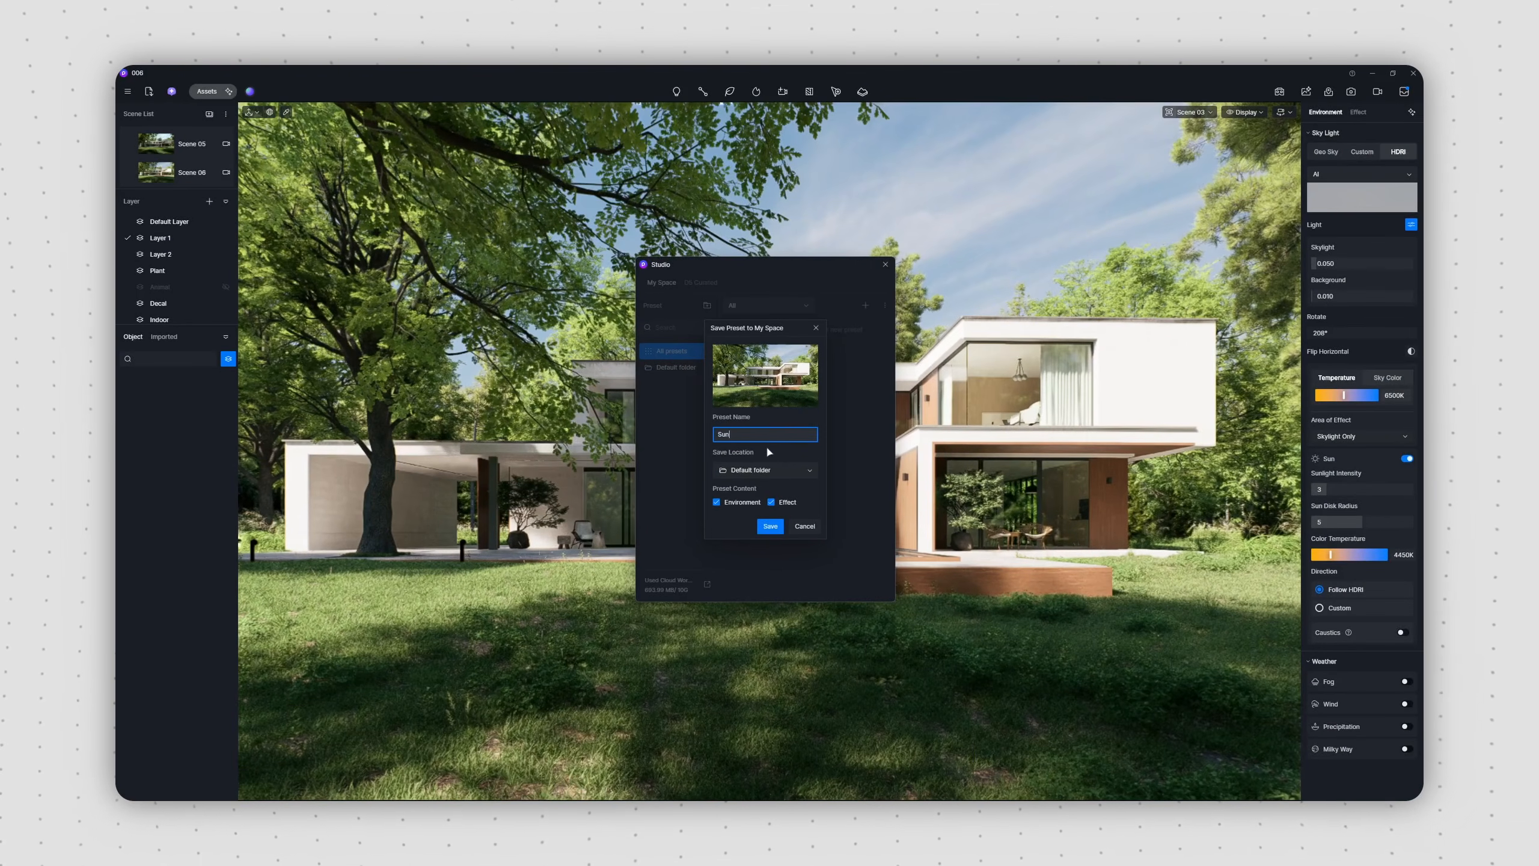
{"action": "left_click", "coordinate": [770, 526]}
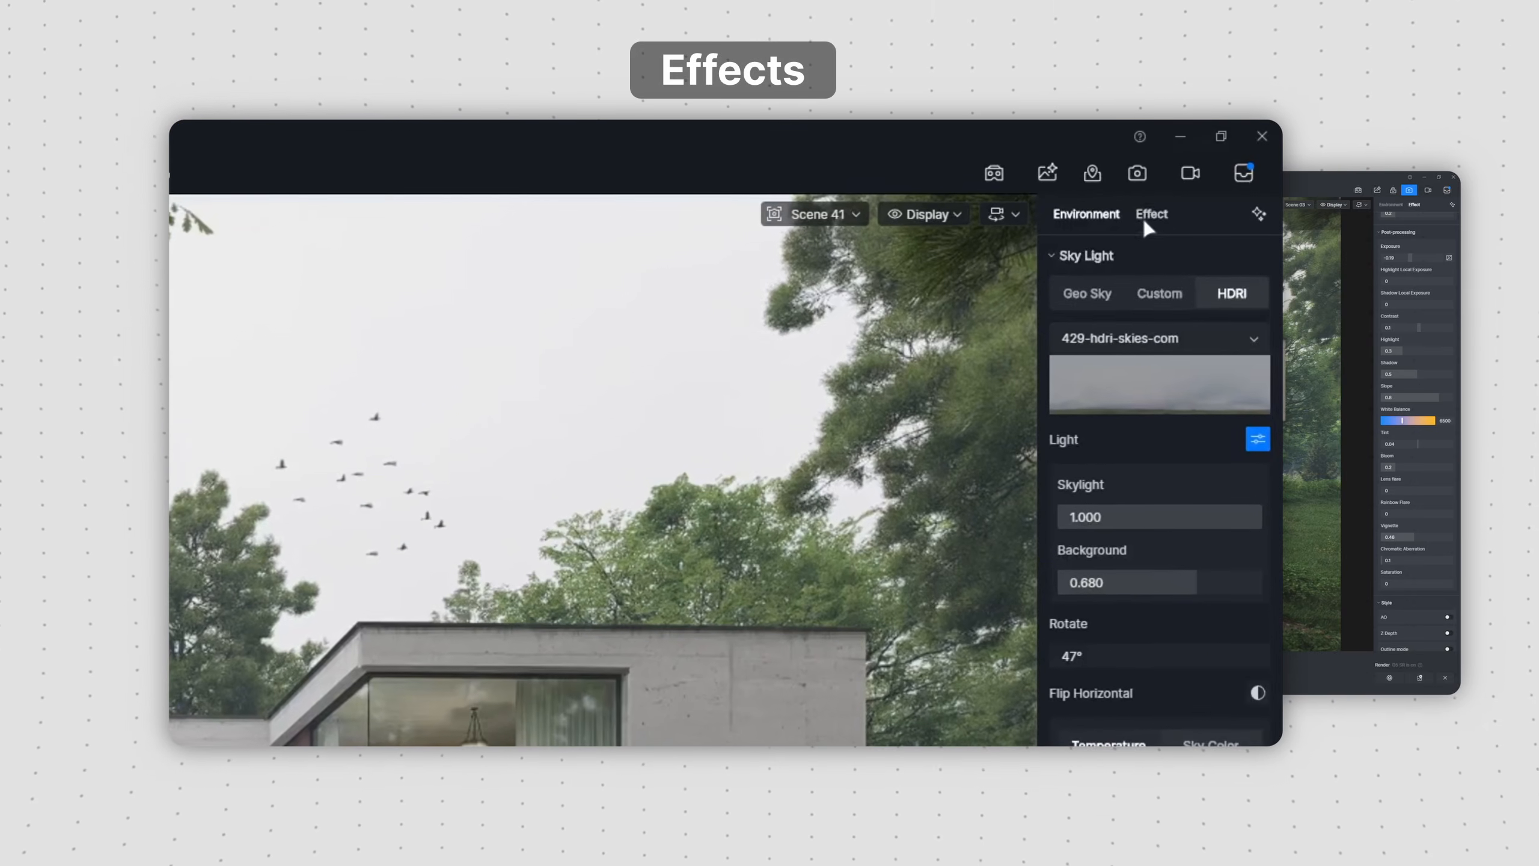
Step: Show Scene 41's effect settings and turn on the LUT
{"action": "left_click", "coordinate": [1226, 157]}
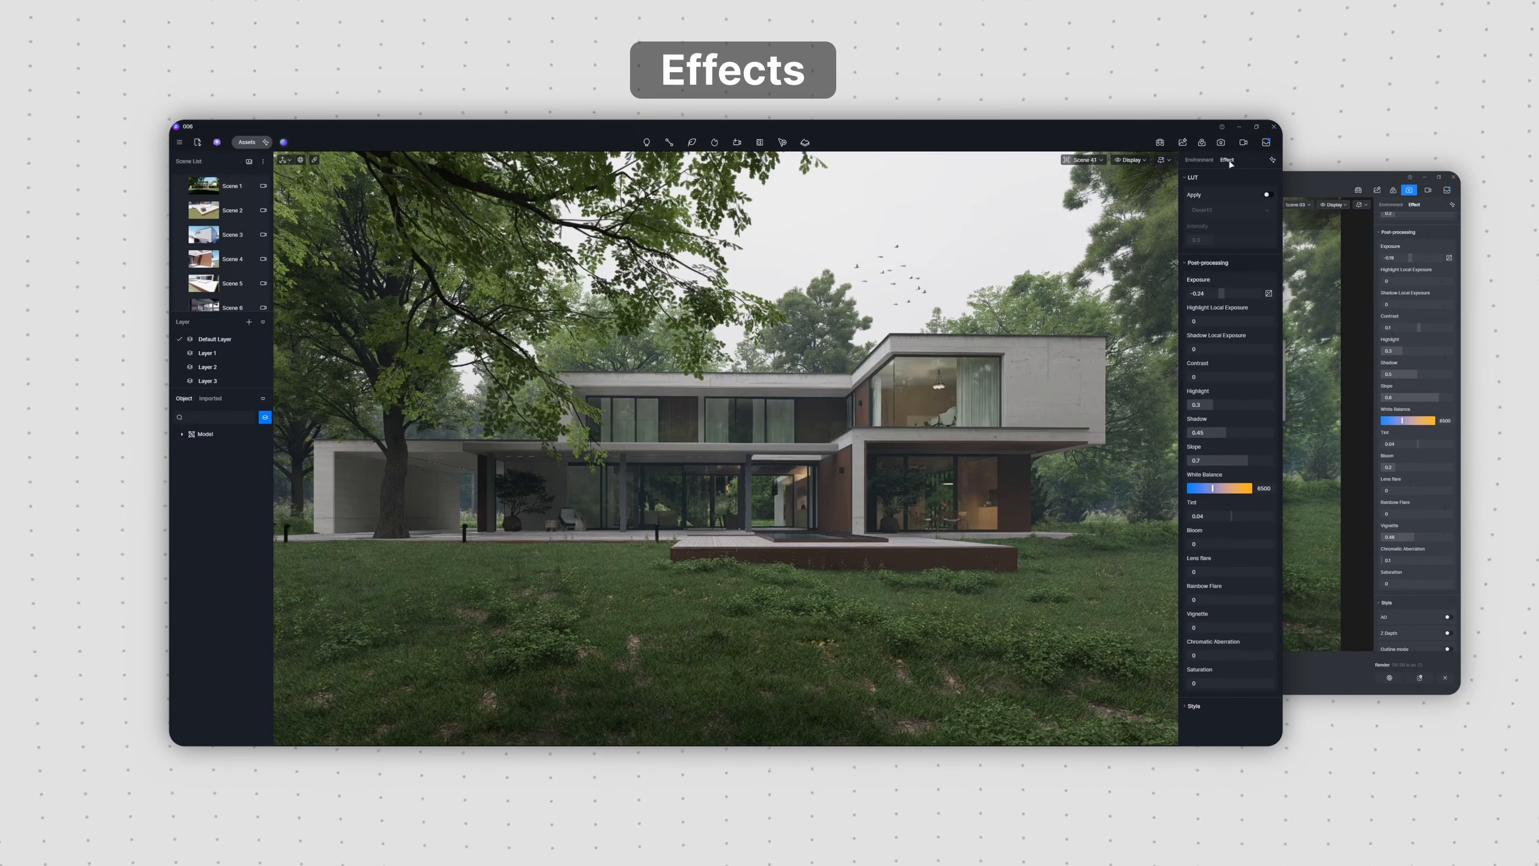
{"action": "left_click", "coordinate": [1248, 295]}
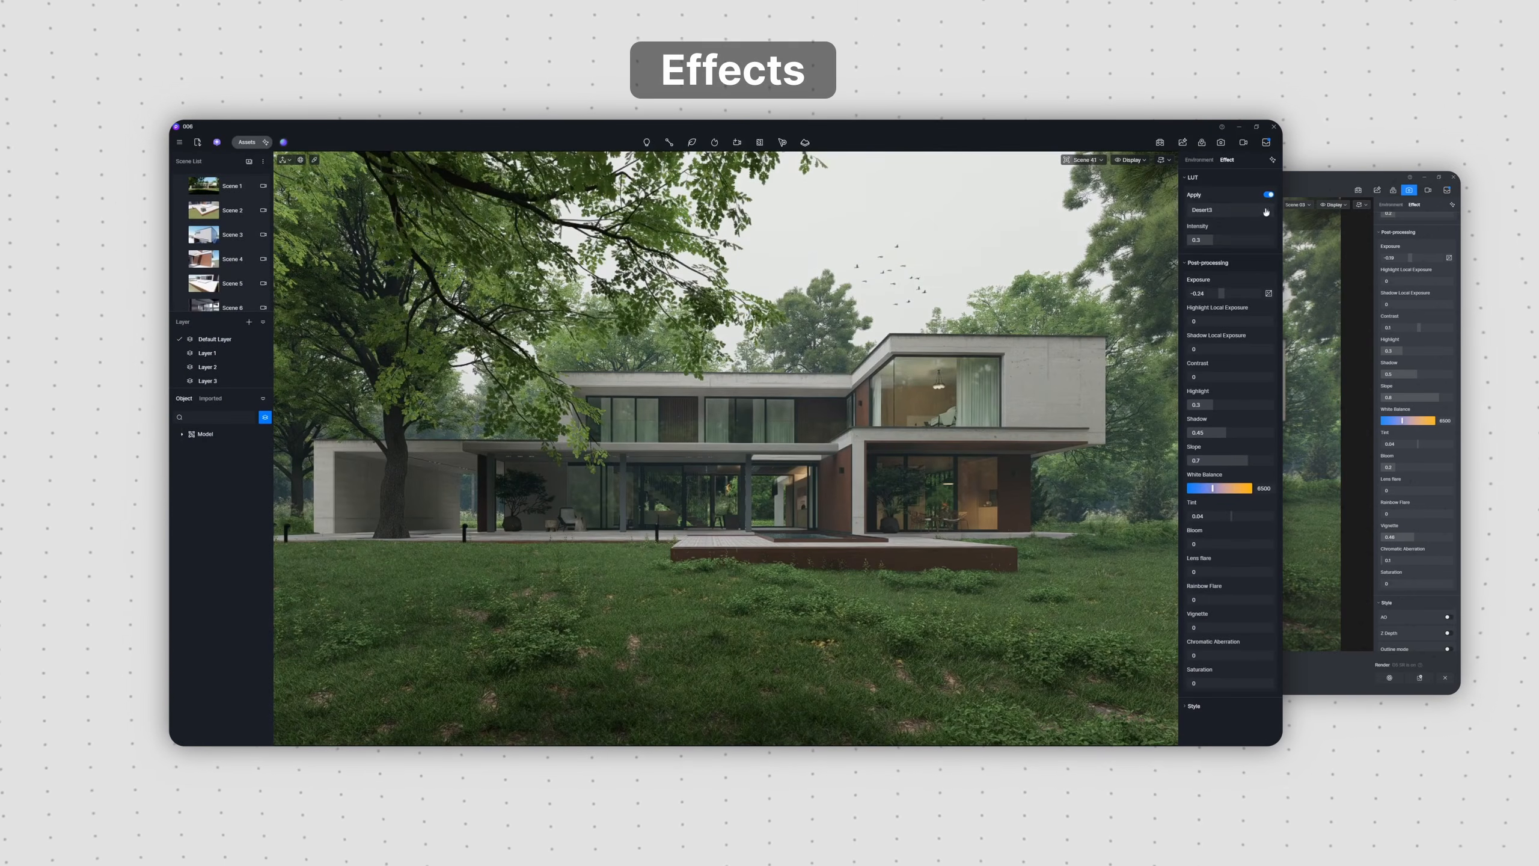
{"action": "left_click", "coordinate": [1265, 211]}
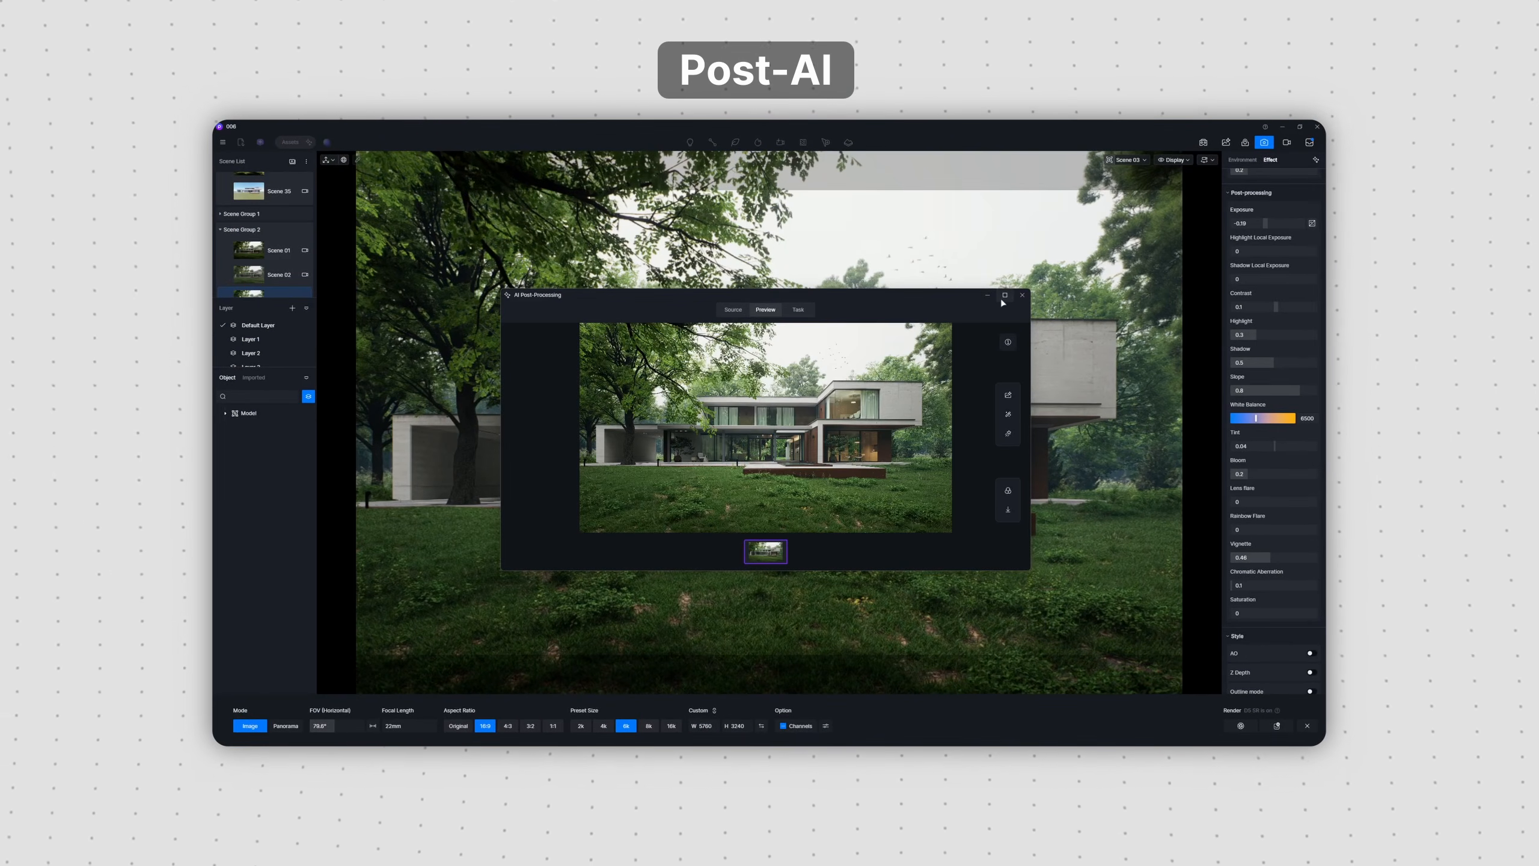
{"action": "left_click", "coordinate": [1005, 295]}
{"action": "left_click", "coordinate": [1301, 404]}
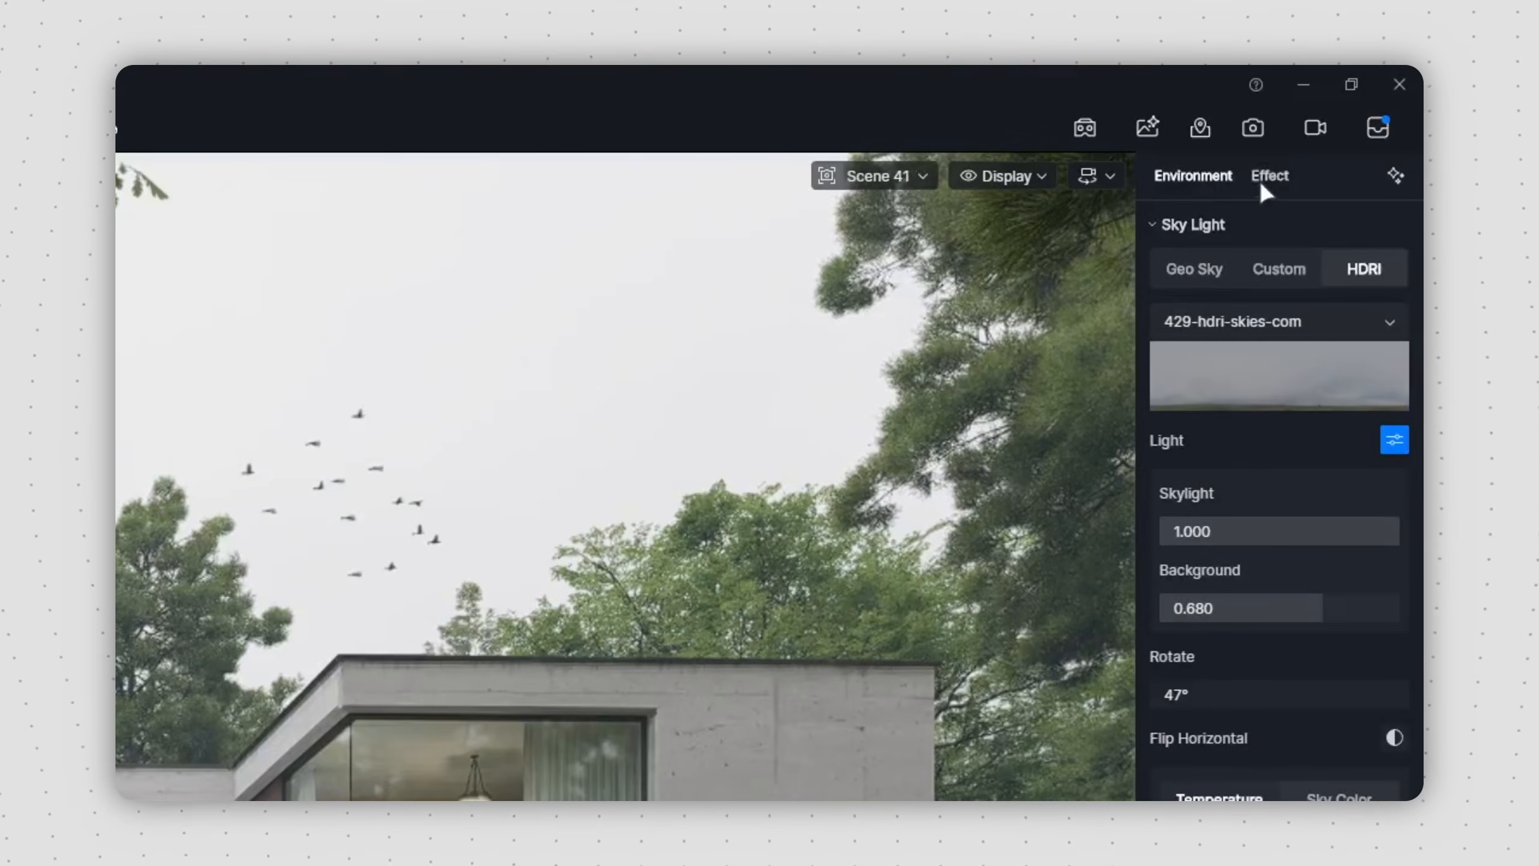
{"action": "left_click", "coordinate": [1270, 177]}
Step: Enable the LUT for Scene 41, preview Vibrance C, and apply Desert3 with an intensity of 0.2
{"action": "left_click", "coordinate": [1406, 153]}
{"action": "left_click", "coordinate": [1403, 171]}
{"action": "left_click", "coordinate": [1389, 258]}
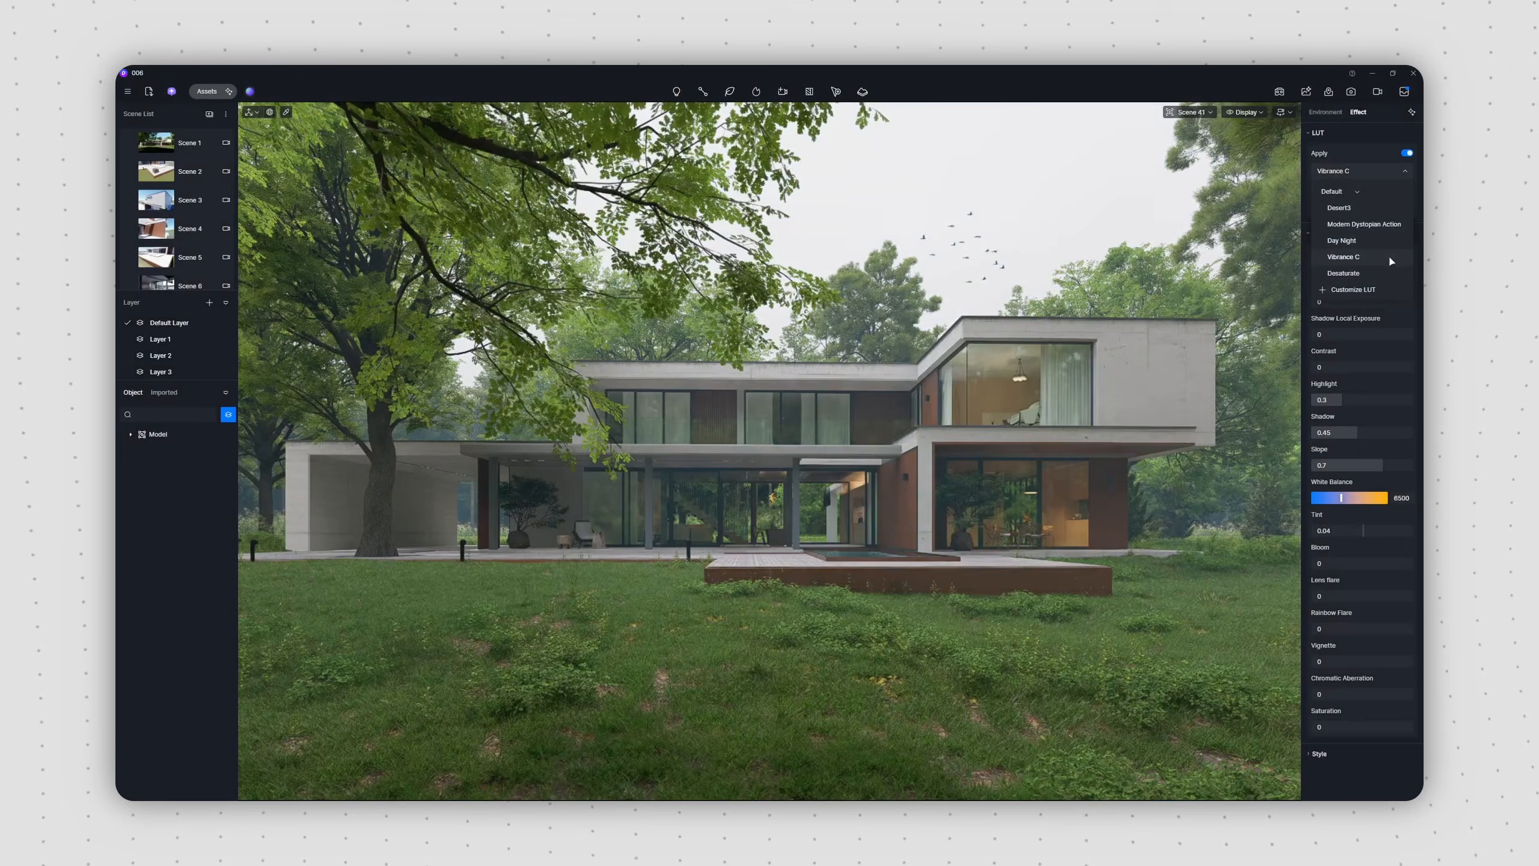
{"action": "left_click", "coordinate": [1388, 210]}
{"action": "left_click", "coordinate": [1393, 171]}
Step: Raise the exposure, set contrast 0.1, shadow 0.5, slope 0.8, bloom 0.2 and chromatic aberration 0.1, and add a vignette
{"action": "left_click_drag", "start_coordinate": [1345, 269], "coordinate": [1351, 272]}
{"action": "left_click_drag", "start_coordinate": [1358, 433], "coordinate": [1363, 434]}
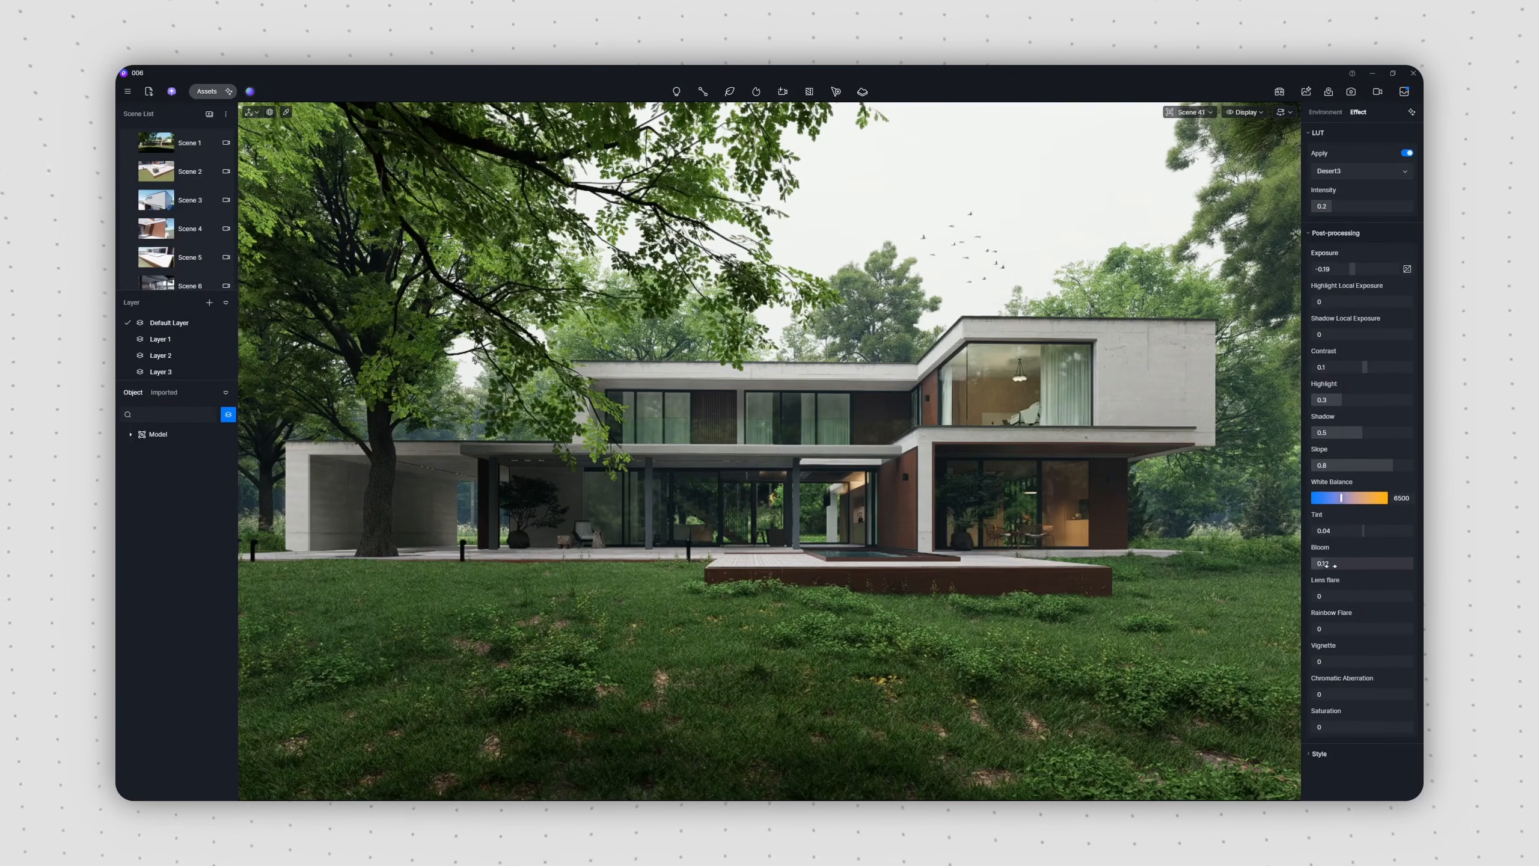
{"action": "left_click_drag", "start_coordinate": [1328, 564], "coordinate": [1339, 565]}
{"action": "left_click_drag", "start_coordinate": [1321, 662], "coordinate": [1325, 695]}
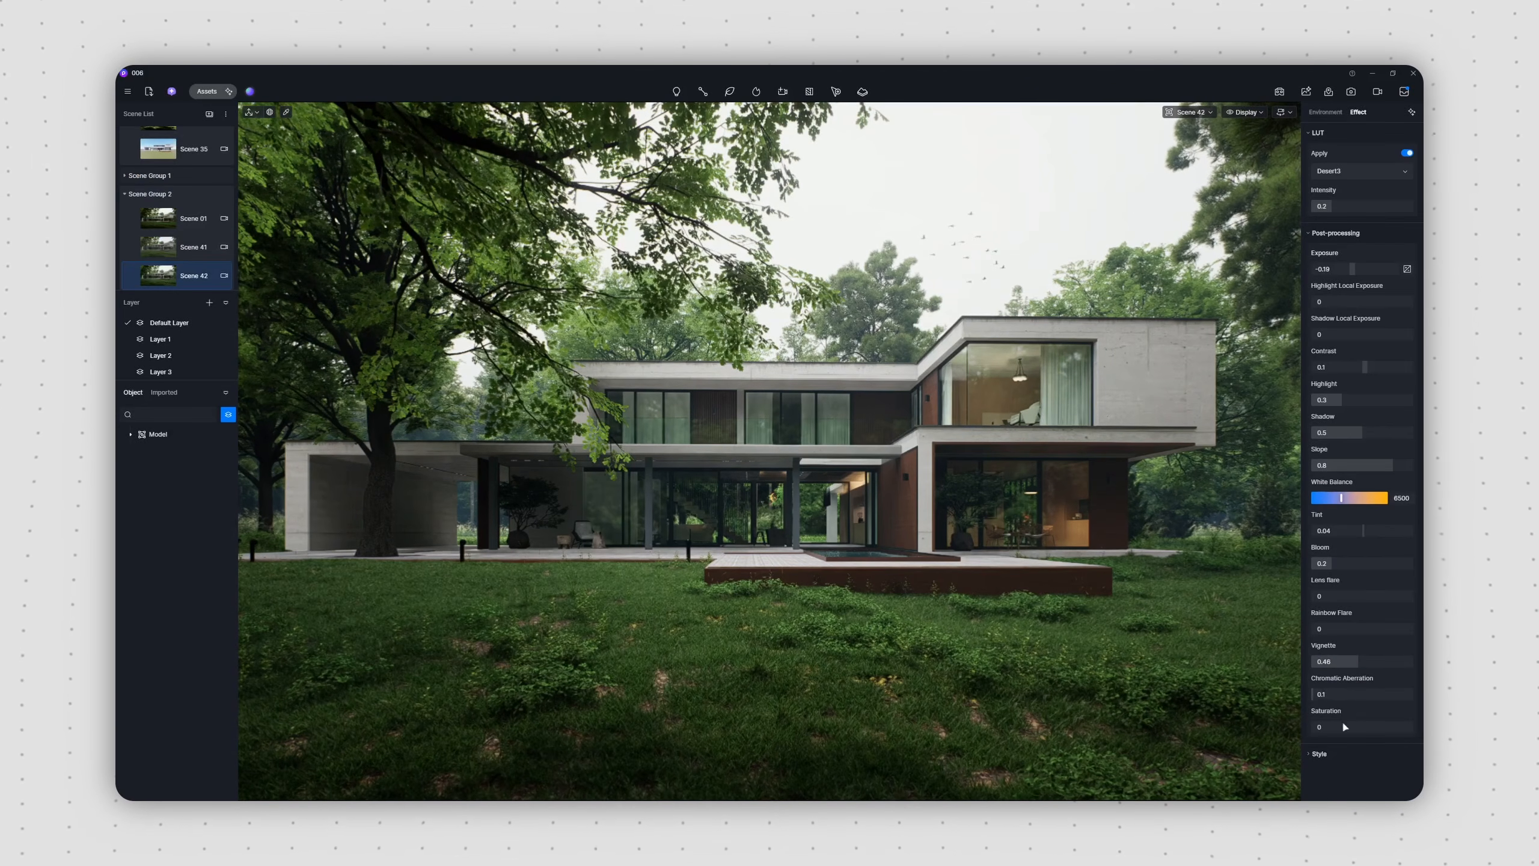
Step: Try the AO style effect and reduce its radius to 1
{"action": "left_click", "coordinate": [1342, 753]}
{"action": "scroll", "coordinate": [1359, 727], "scroll_direction": "down", "scroll_amount": 2}
{"action": "left_click", "coordinate": [1405, 692]}
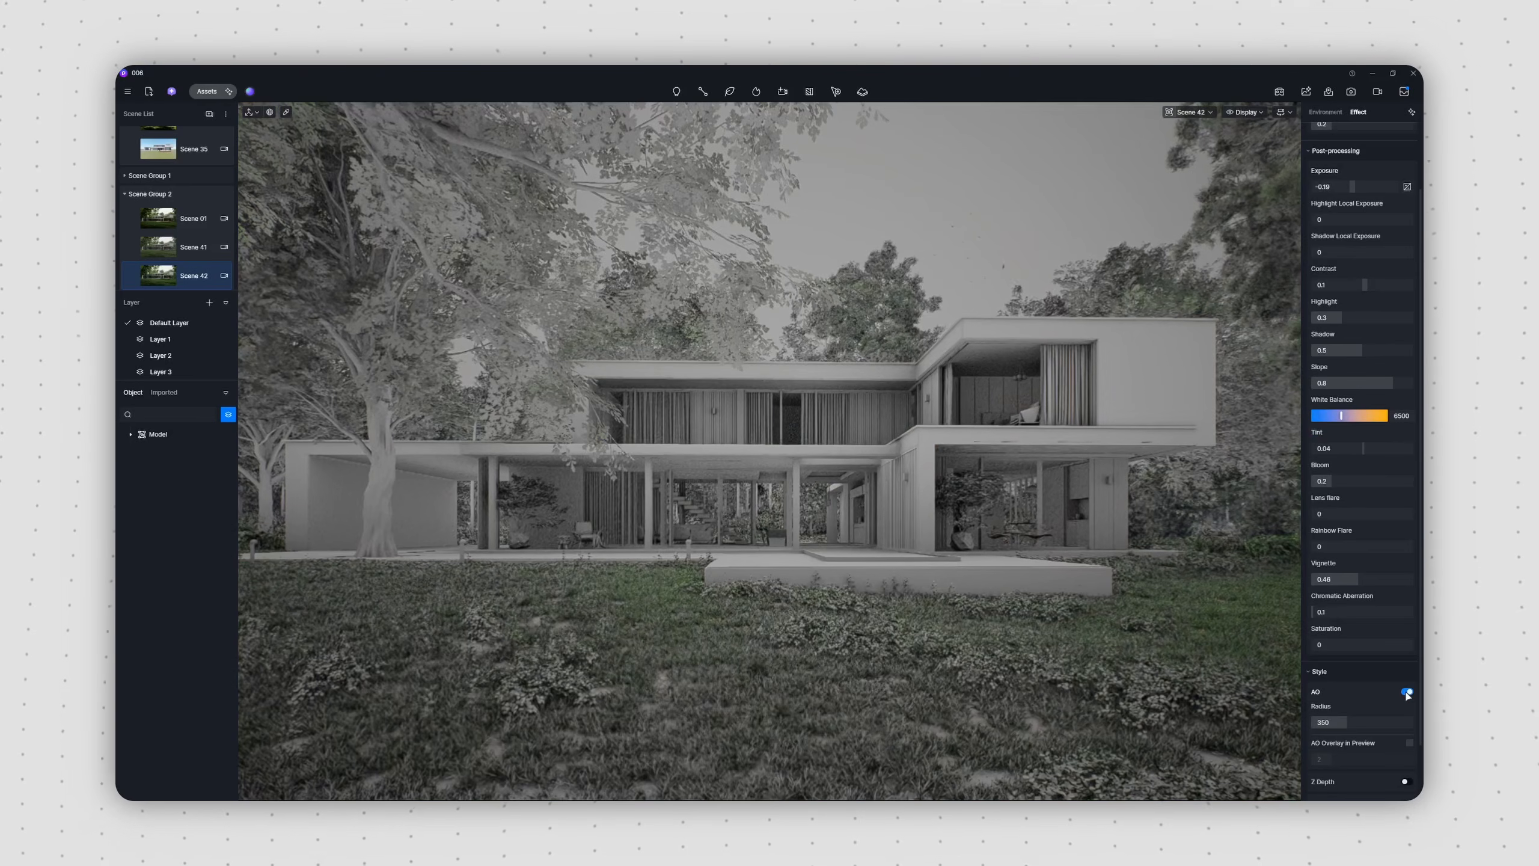
{"action": "scroll", "coordinate": [1391, 691], "scroll_direction": "down", "scroll_amount": 1}
{"action": "left_click_drag", "start_coordinate": [1348, 654], "coordinate": [1305, 653]}
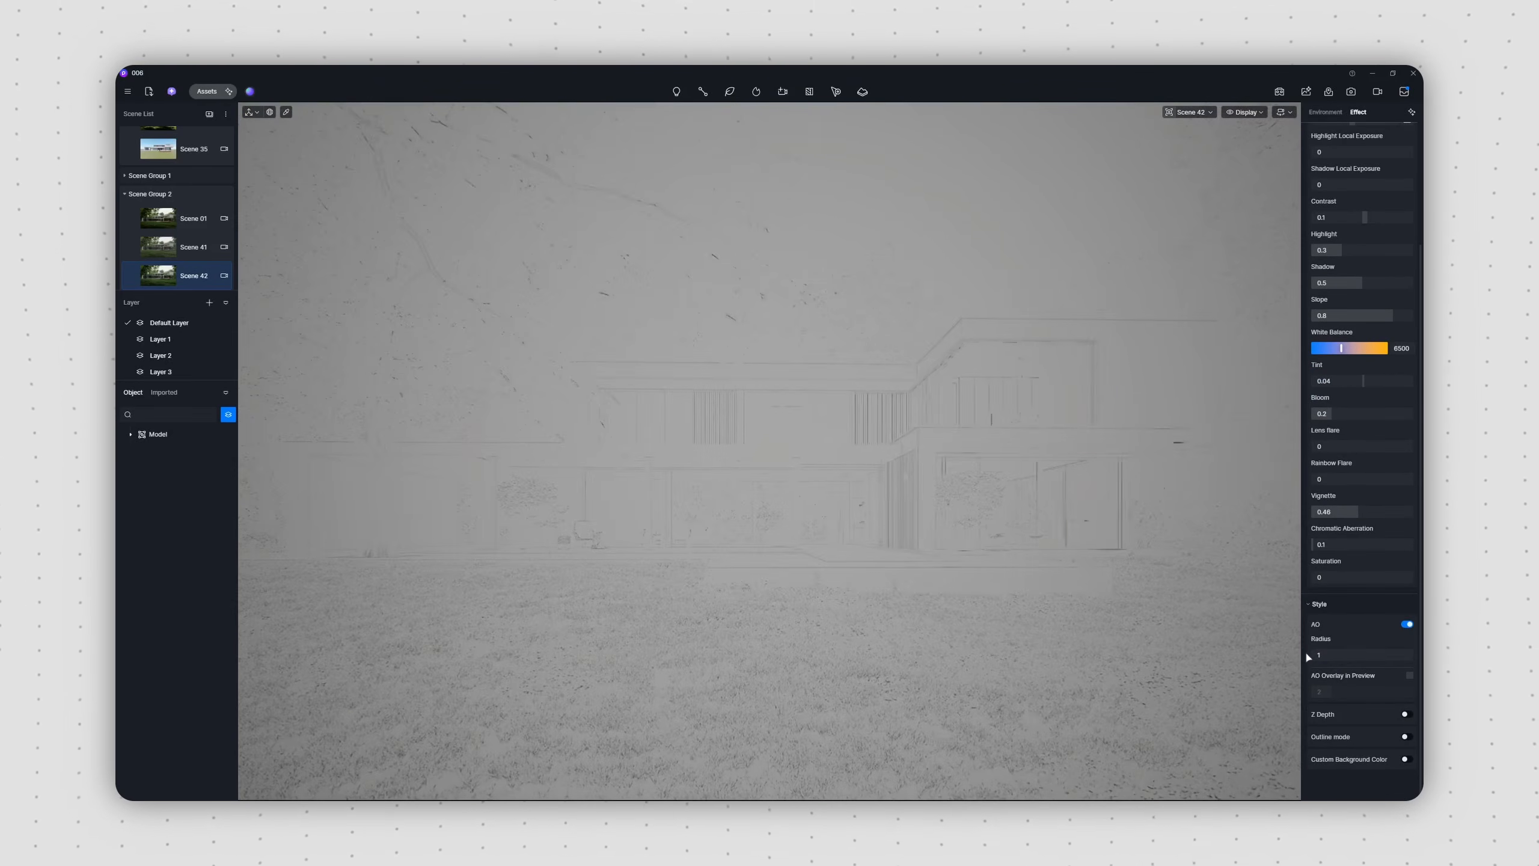
Step: Try the outline mode style and adjust its settings
{"action": "left_click", "coordinate": [1406, 735]}
{"action": "scroll", "coordinate": [1367, 718], "scroll_direction": "down", "scroll_amount": 1}
{"action": "scroll", "coordinate": [1367, 720], "scroll_direction": "down", "scroll_amount": 1}
{"action": "left_click_drag", "start_coordinate": [1367, 695], "coordinate": [1344, 695]}
{"action": "scroll", "coordinate": [1344, 695], "scroll_direction": "down", "scroll_amount": 1}
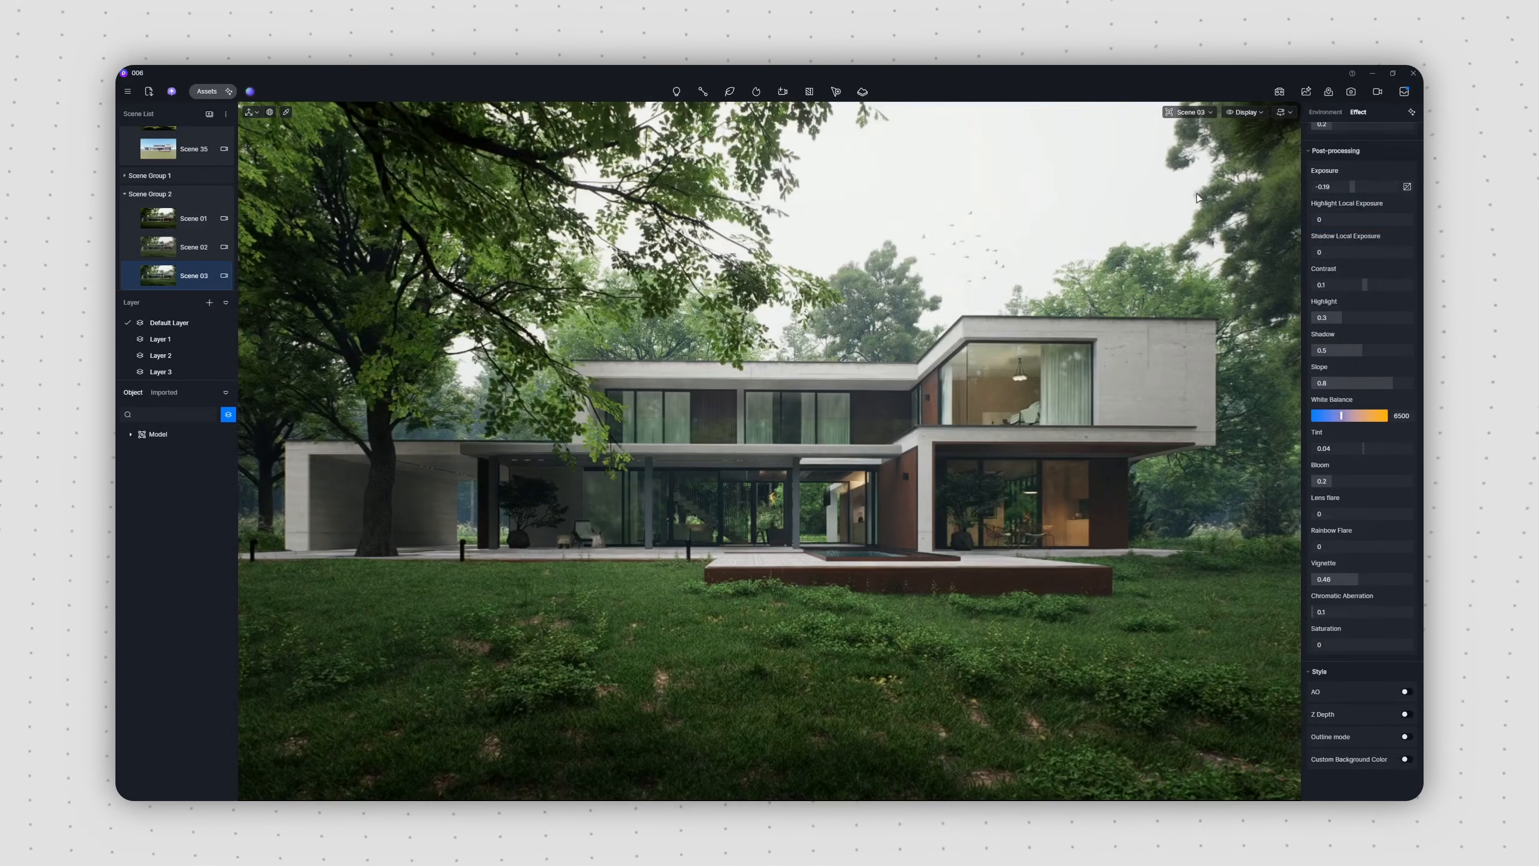
Step: Render Scene 03 as a 16:9 image at 6k with the AI Post Channel included
{"action": "left_click", "coordinate": [1352, 92]}
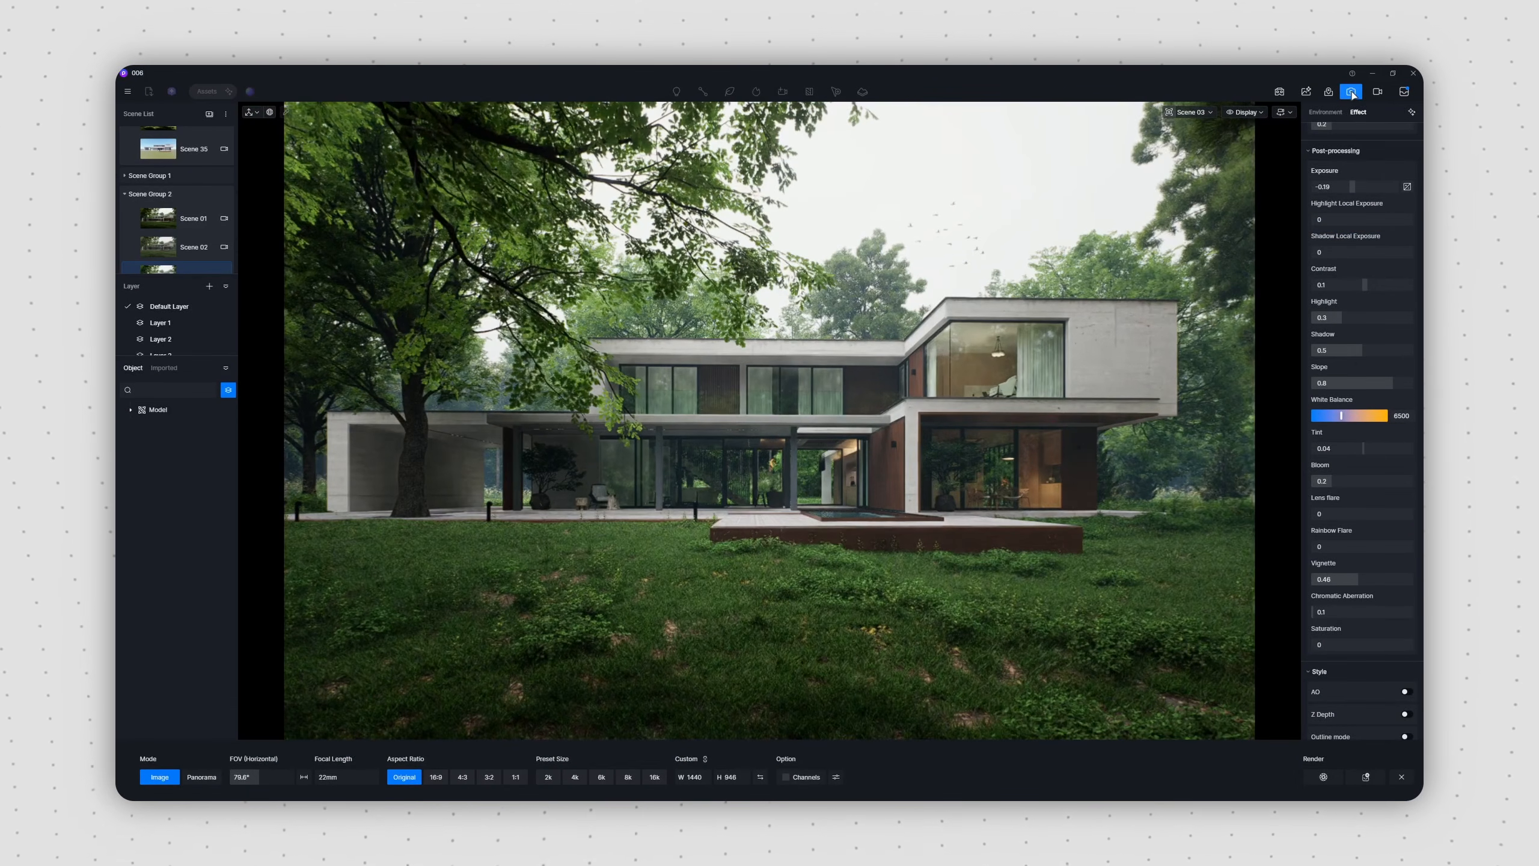
{"action": "left_click", "coordinate": [436, 777]}
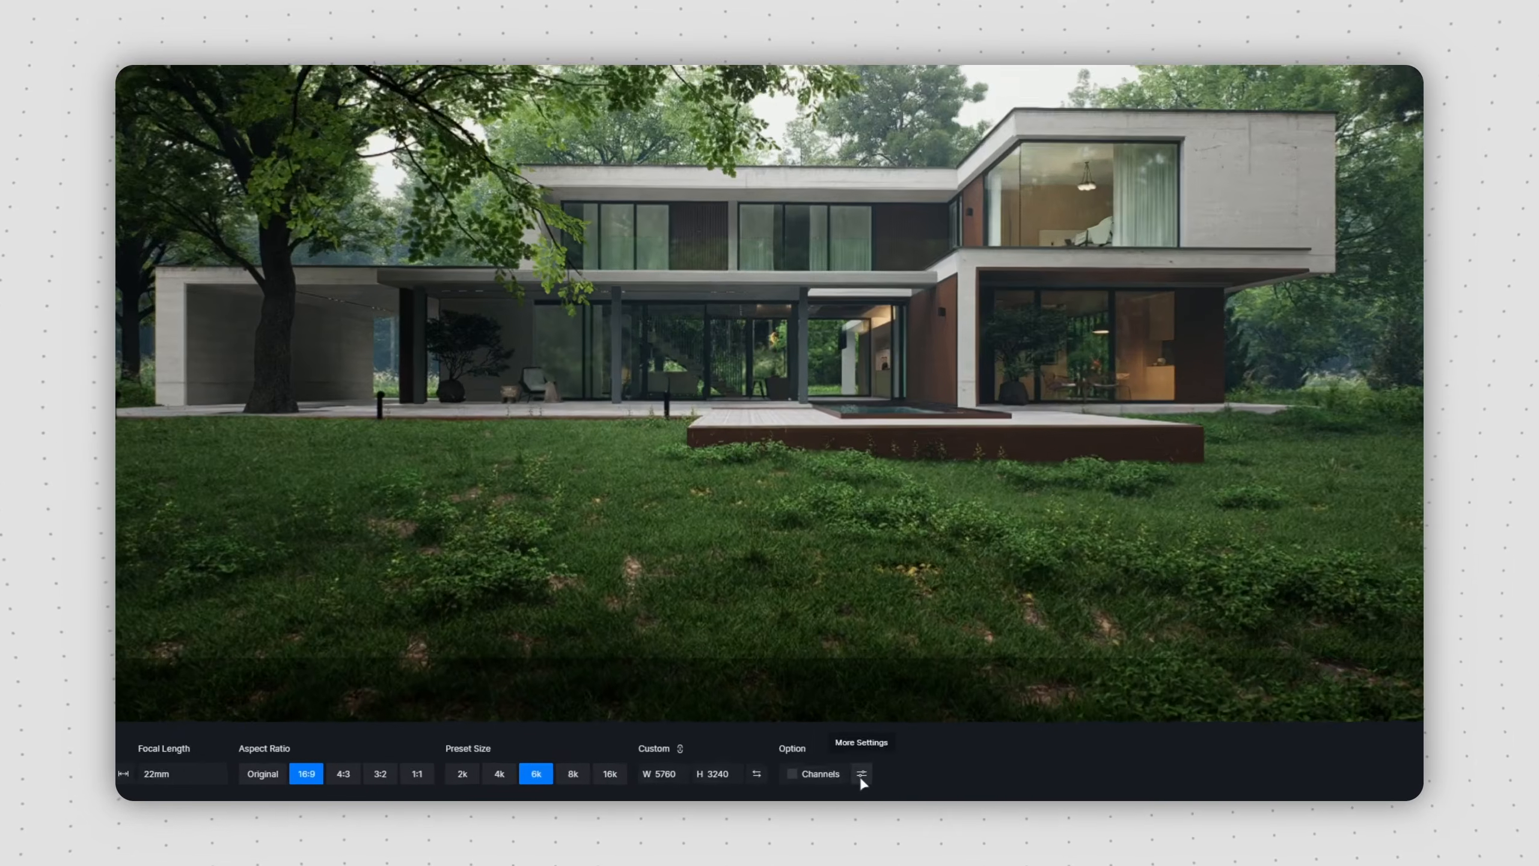
{"action": "left_click", "coordinate": [836, 777]}
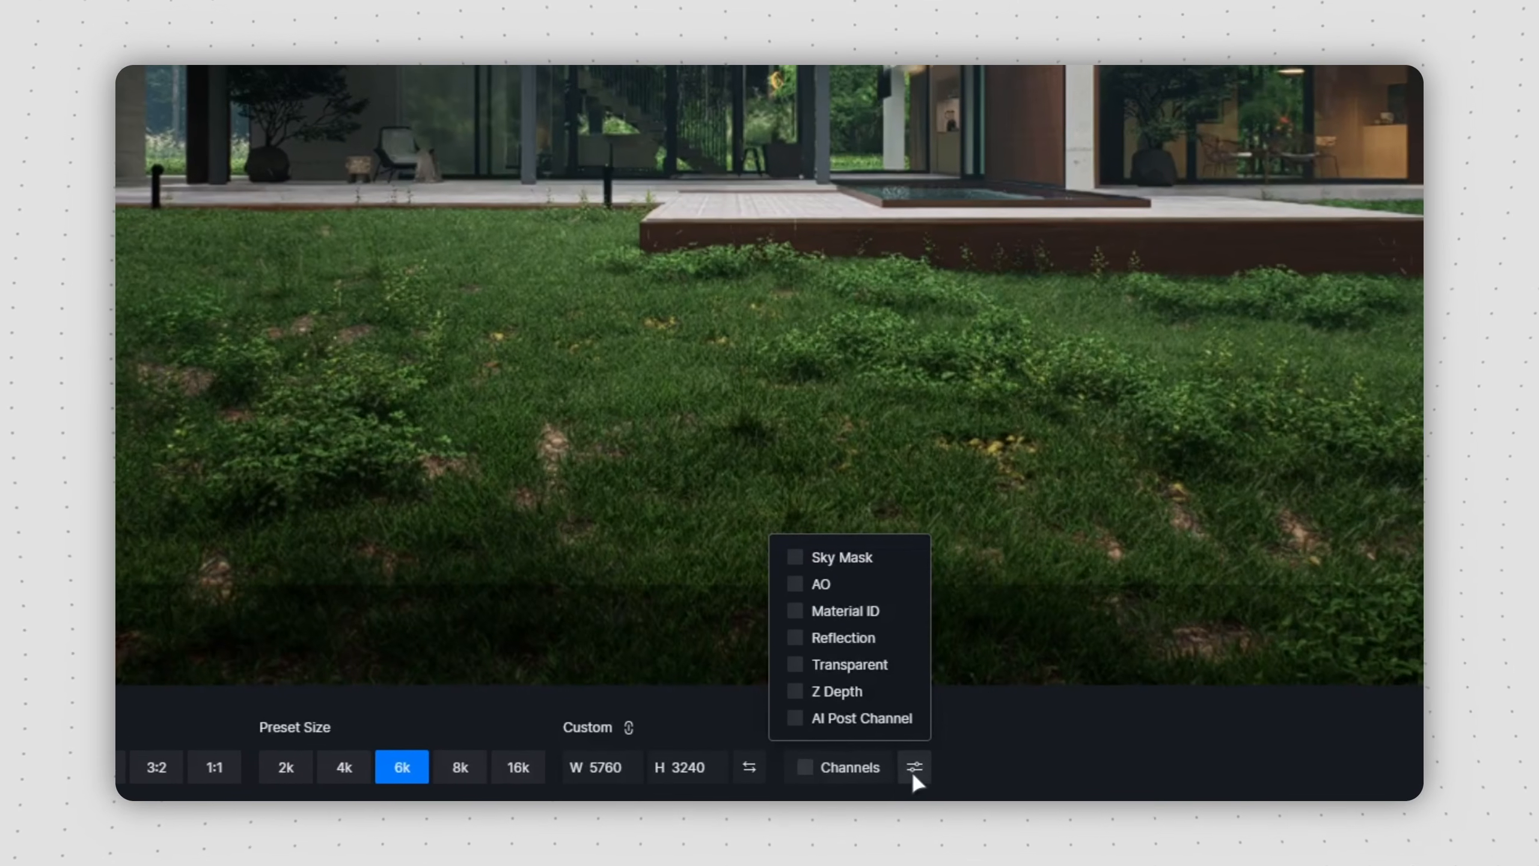
{"action": "left_click", "coordinate": [795, 718]}
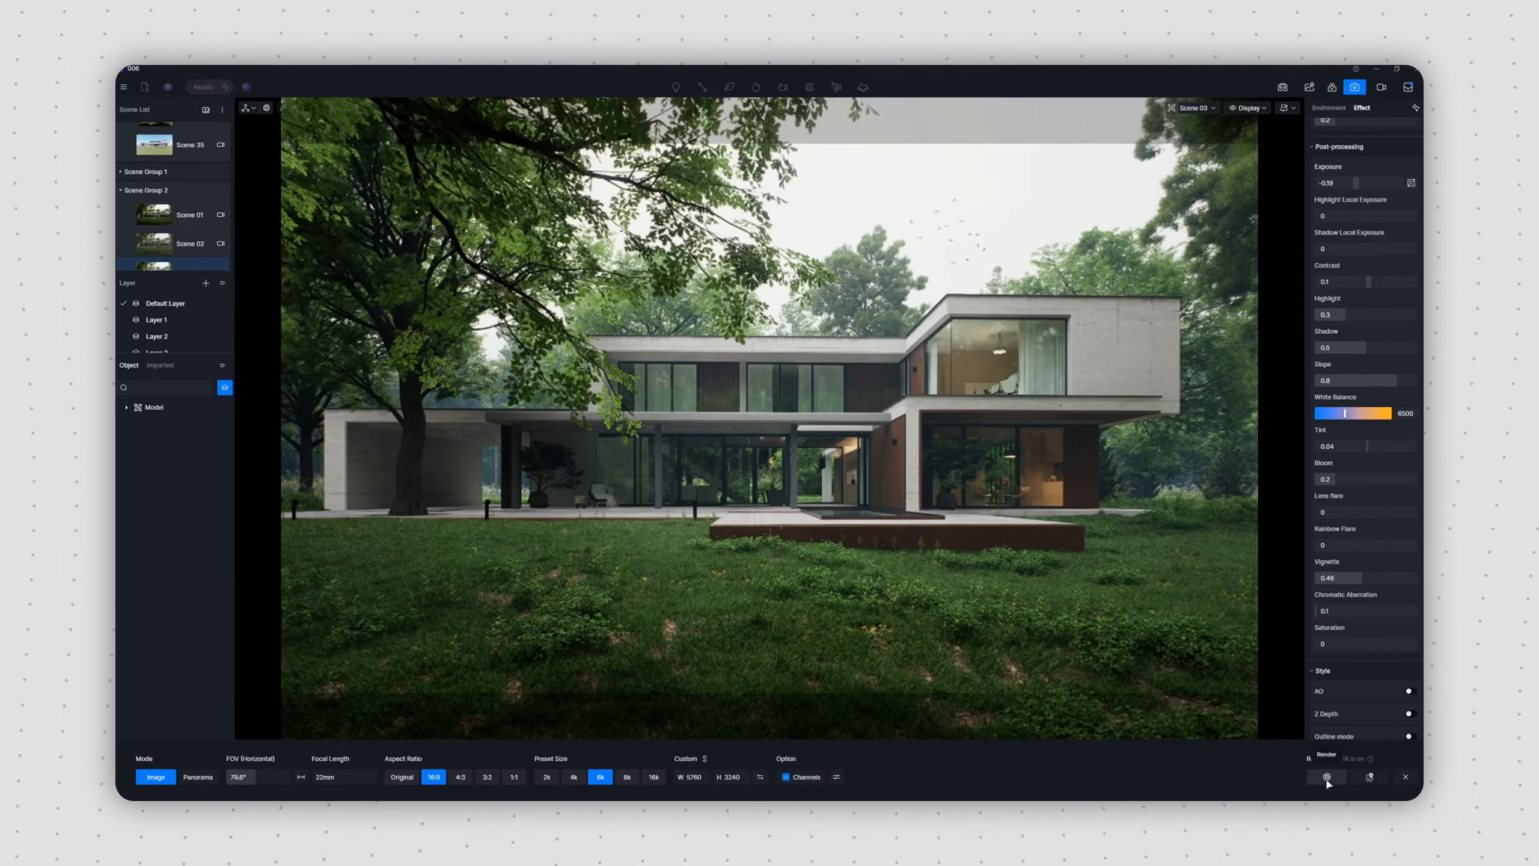
{"action": "left_click", "coordinate": [1324, 777]}
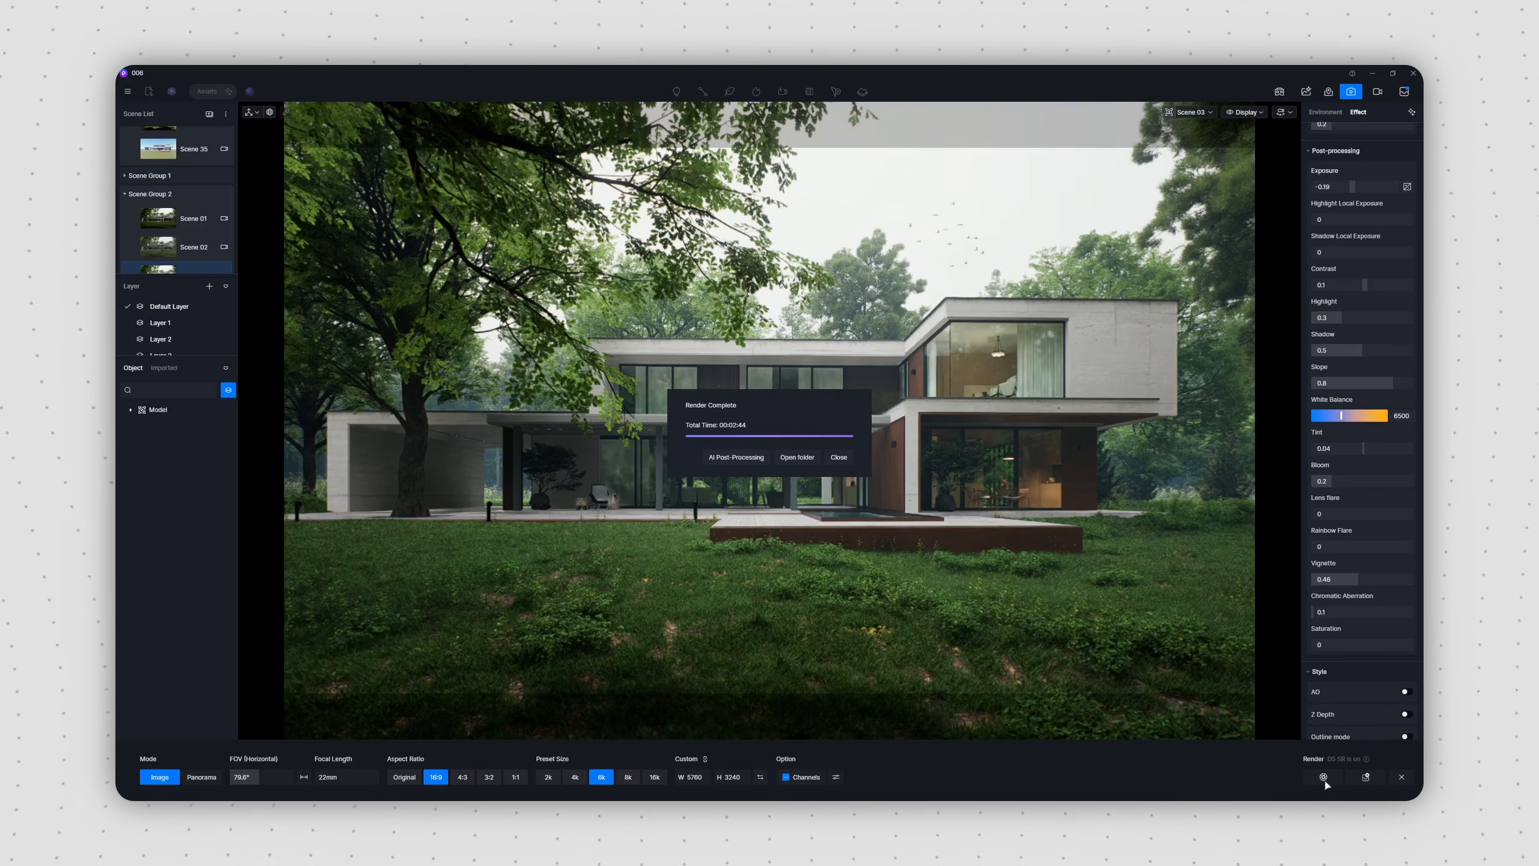
Step: Open the Scene 03 render in AI Post-Processing and run the AI Enhancer with enhancement weight 0.8 and texture strength 0.4
{"action": "left_click", "coordinate": [737, 457]}
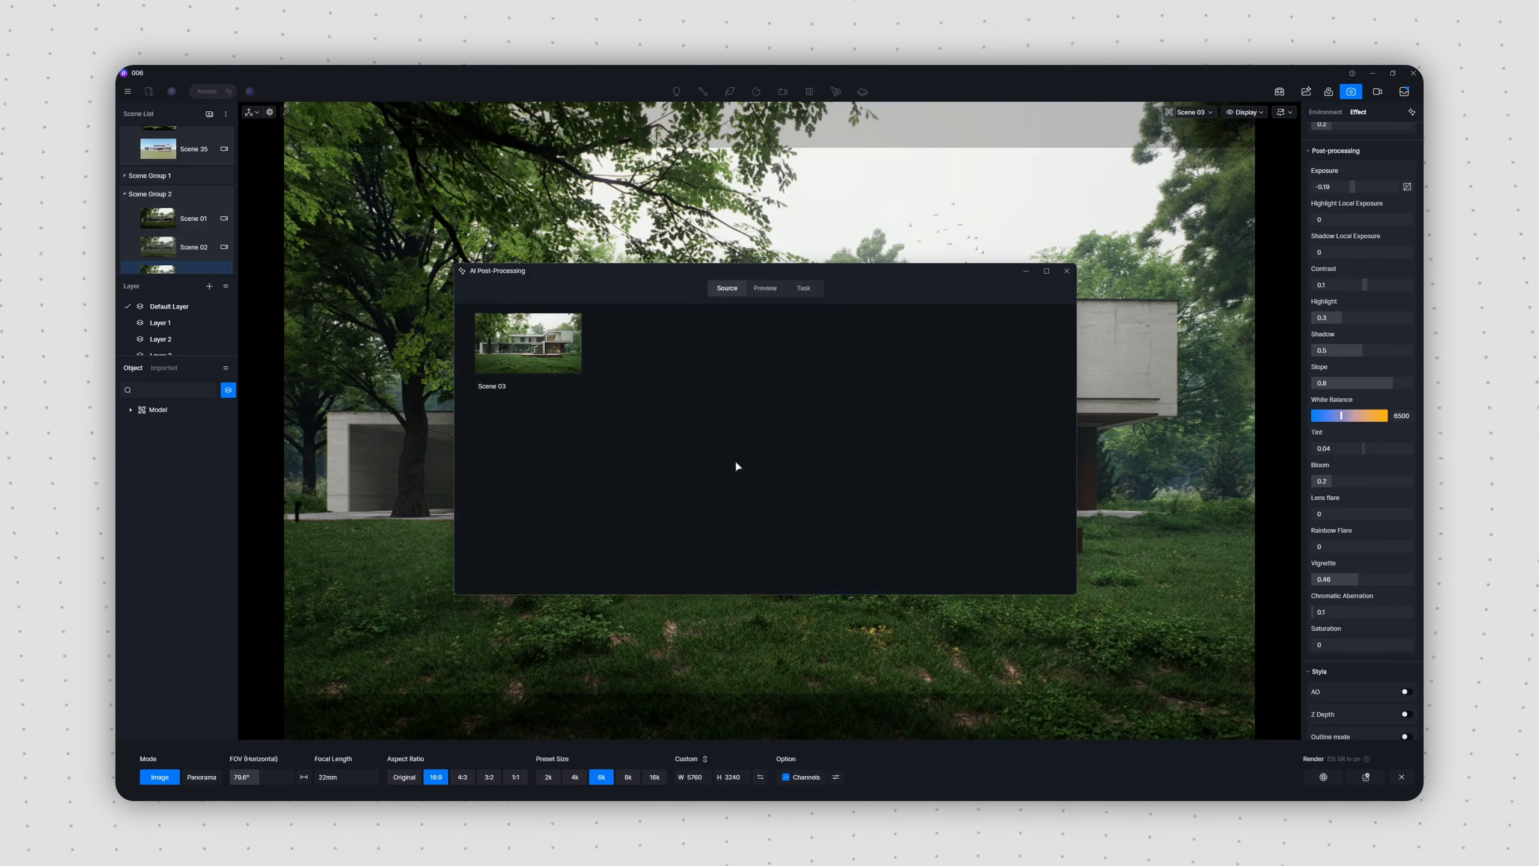
{"action": "left_click", "coordinate": [546, 372]}
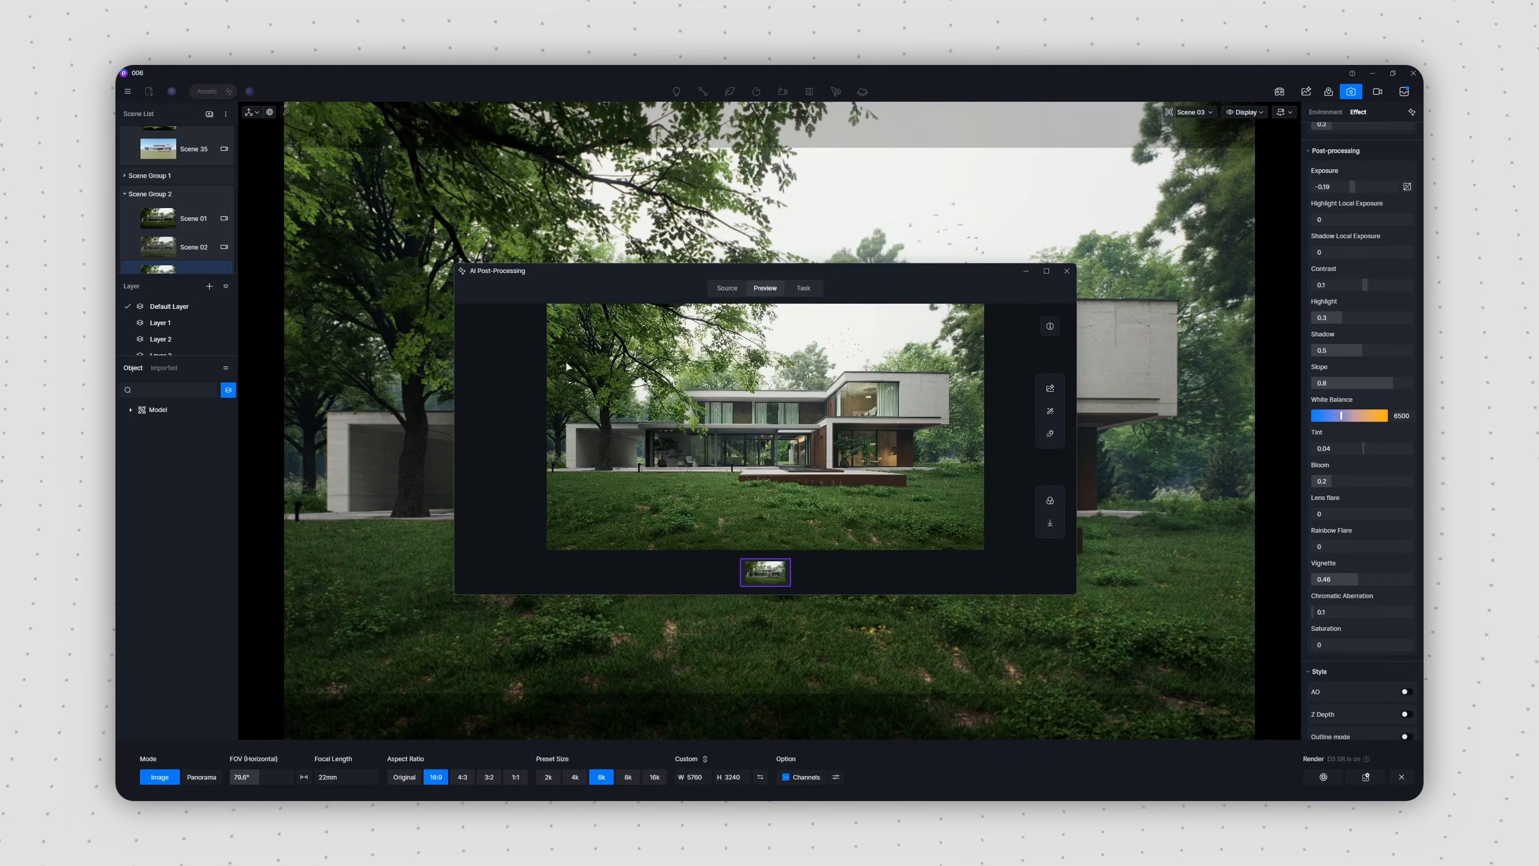
{"action": "left_click", "coordinate": [1046, 271]}
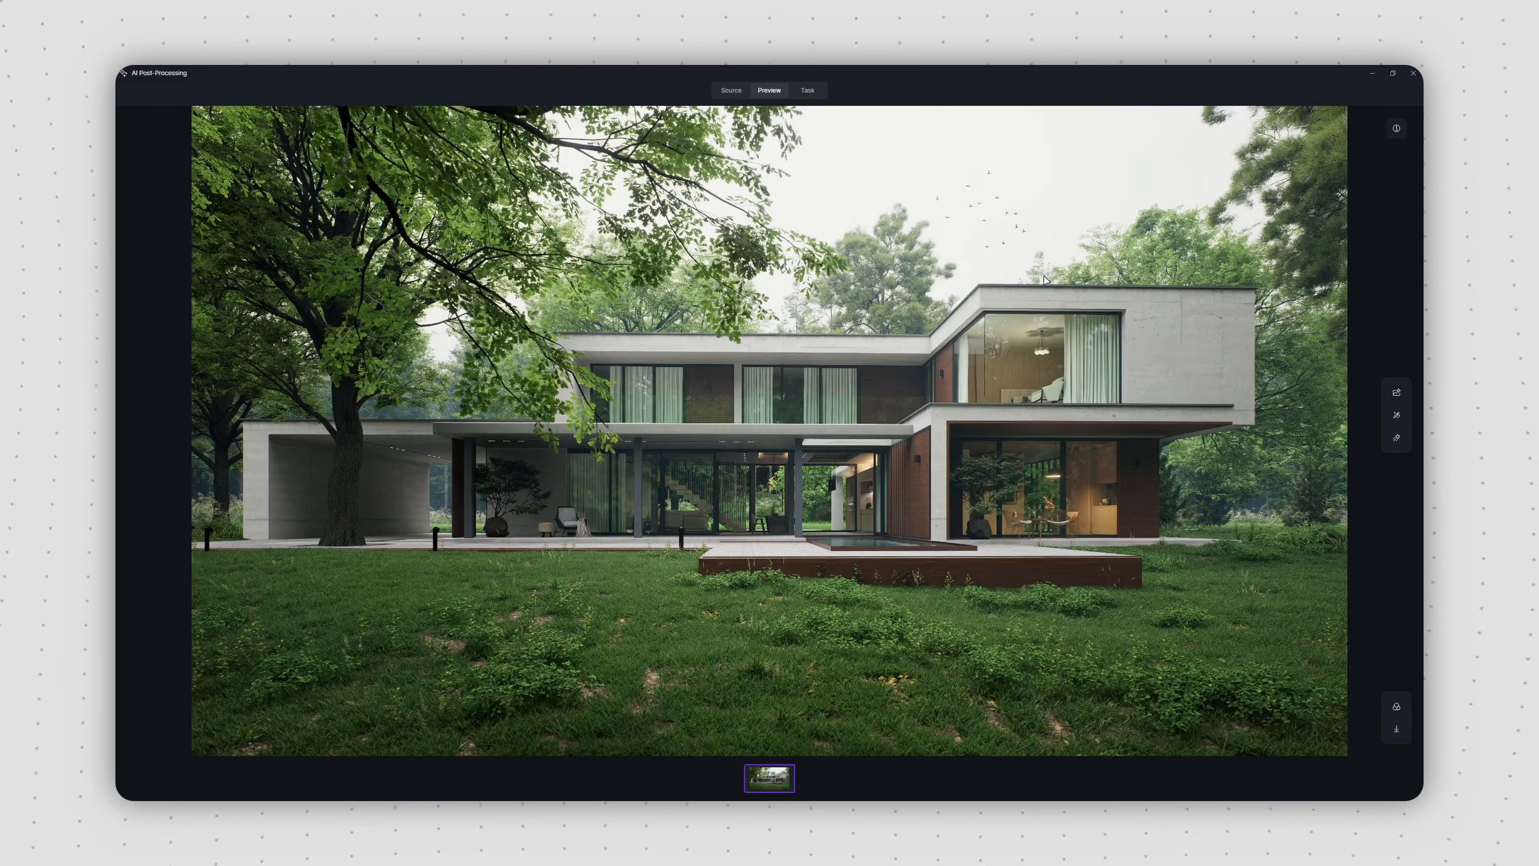
{"action": "left_click", "coordinate": [1393, 400]}
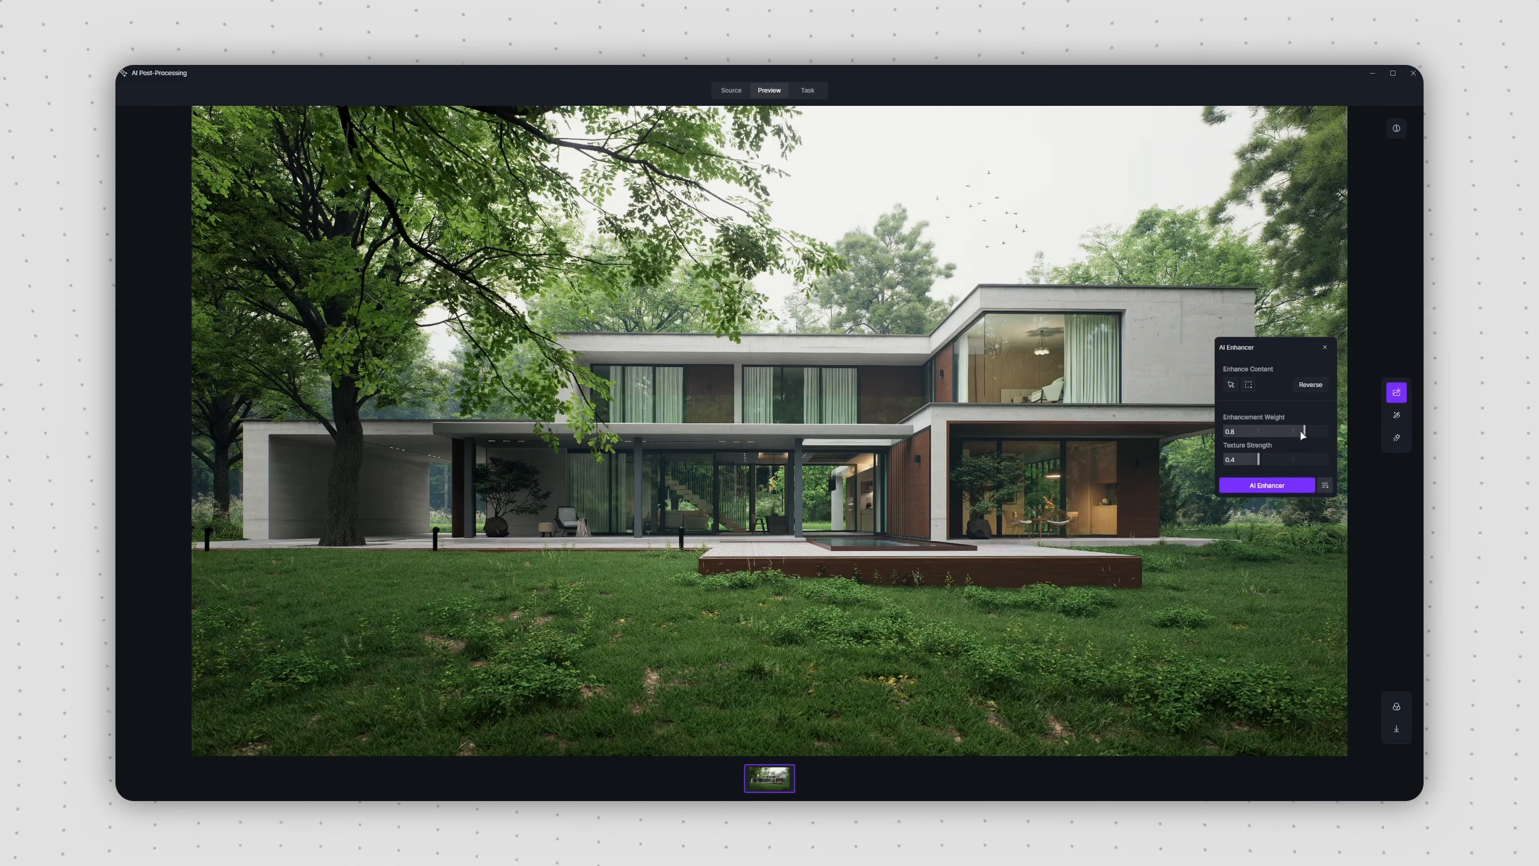
{"action": "left_click", "coordinate": [1273, 492]}
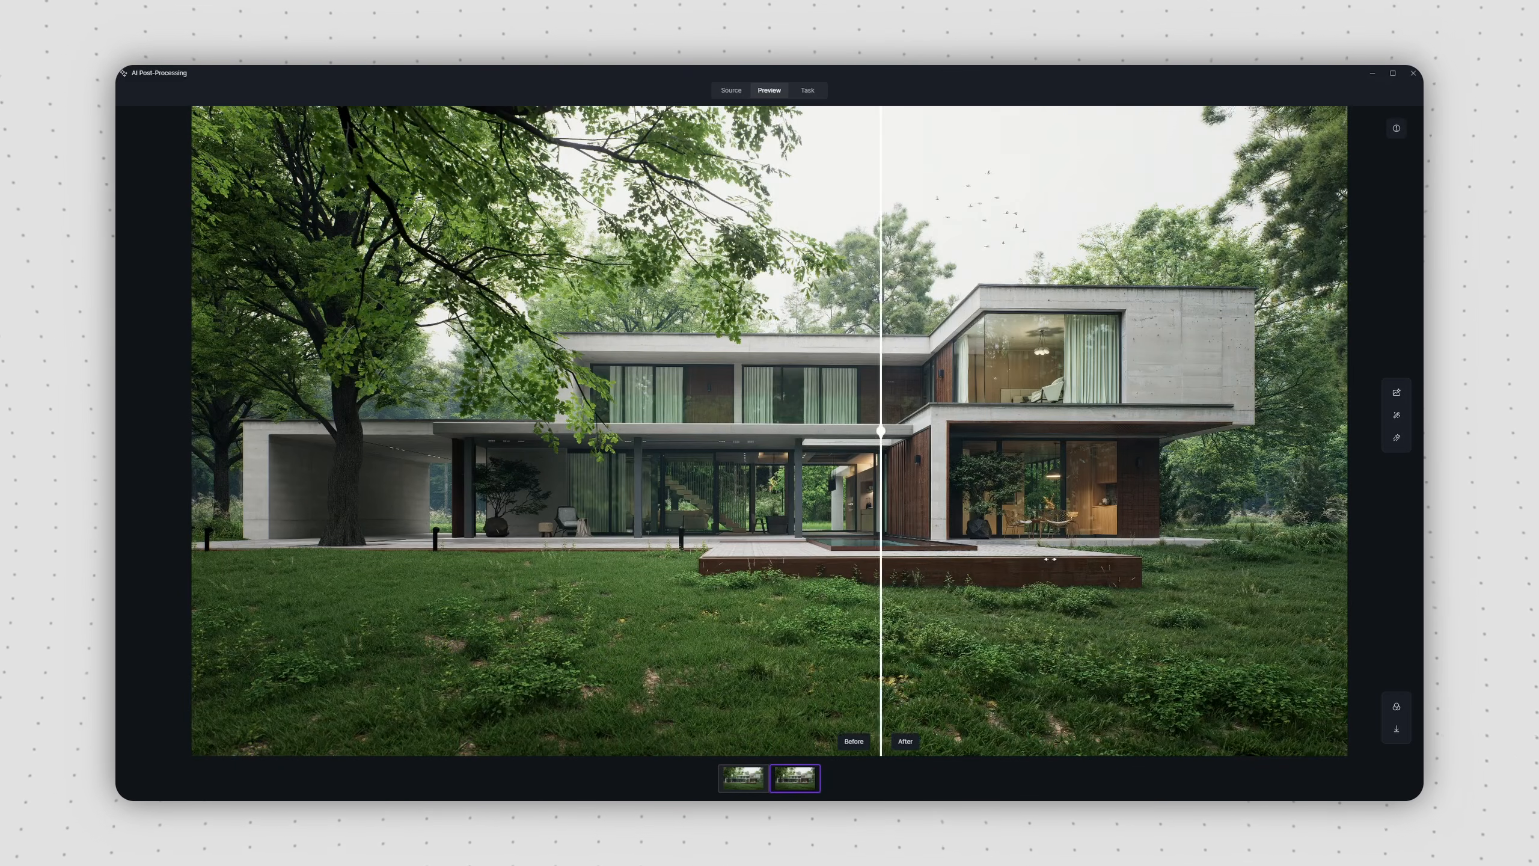
Step: Compare the enhanced render with its original and restyle the image with the stylized Watercolor AI Style Transfer
{"action": "left_click_drag", "start_coordinate": [1096, 553], "coordinate": [160, 547]}
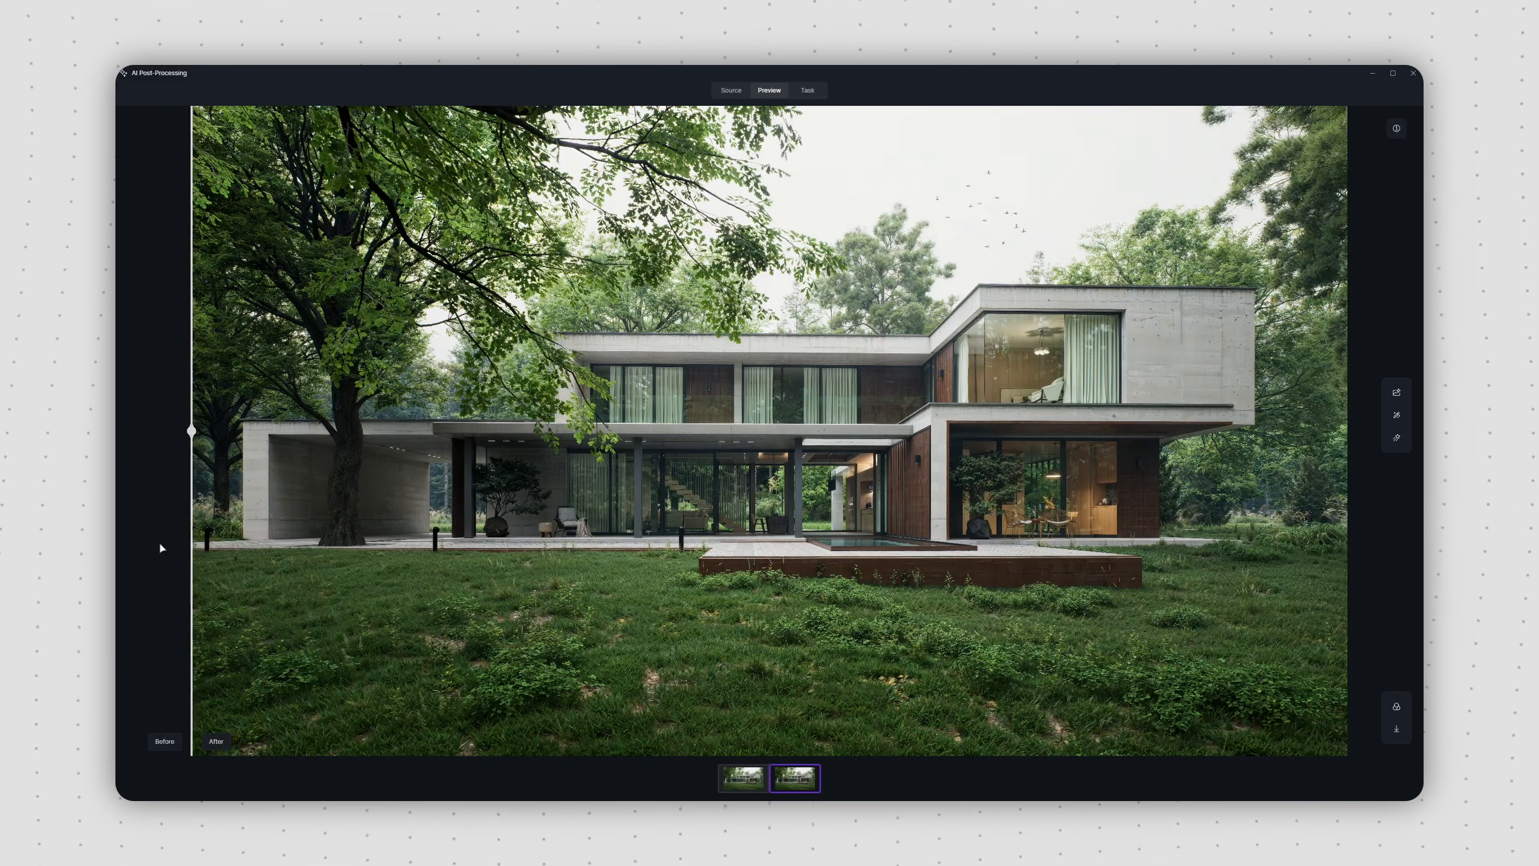
{"action": "left_click", "coordinate": [1396, 416]}
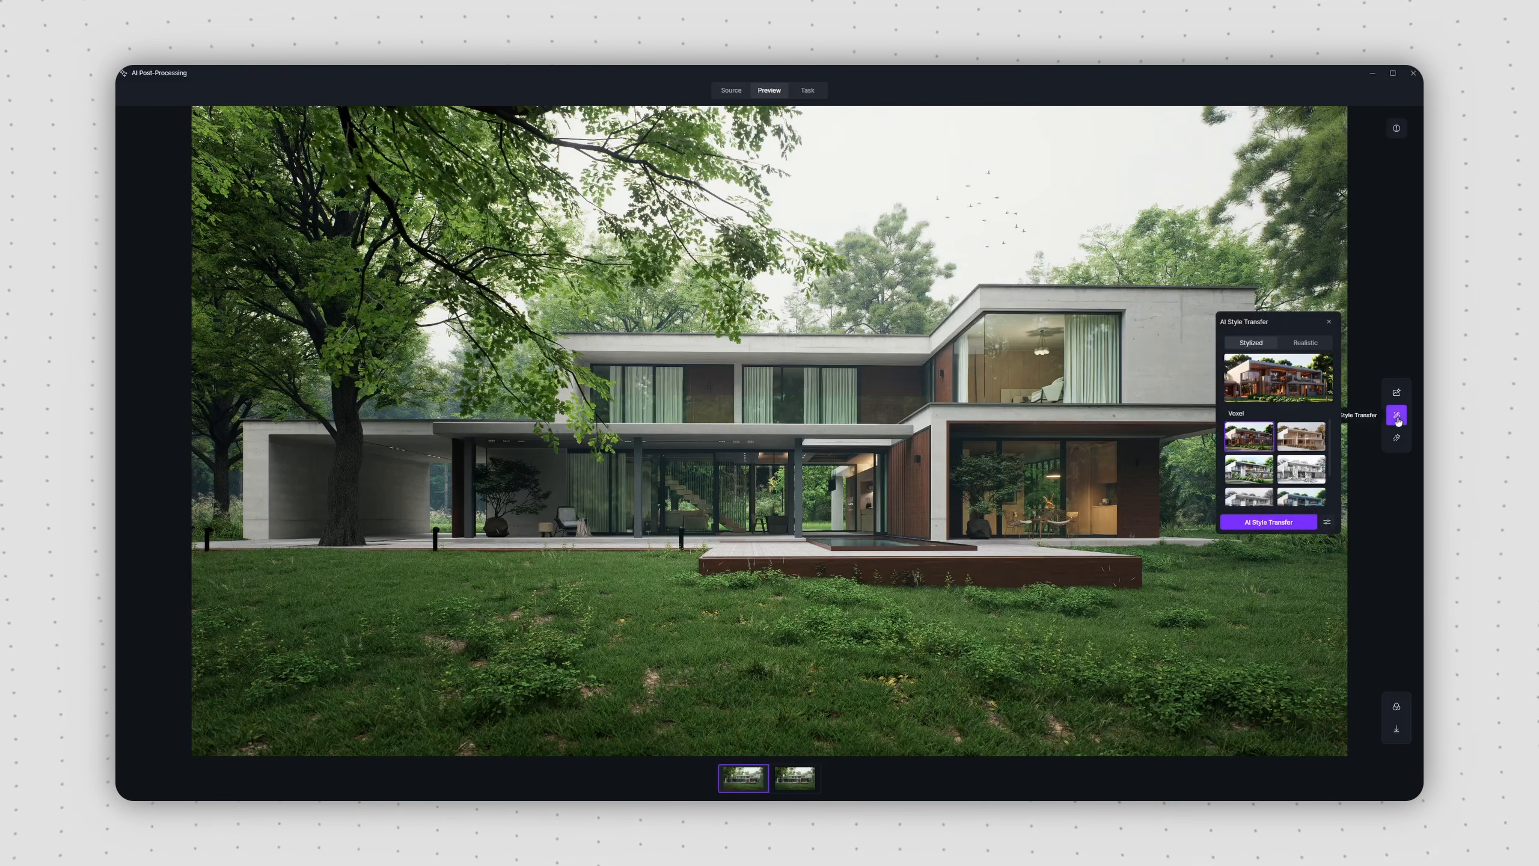
{"action": "scroll", "coordinate": [1279, 467], "scroll_direction": "down", "scroll_amount": 2}
{"action": "left_click", "coordinate": [1248, 479]}
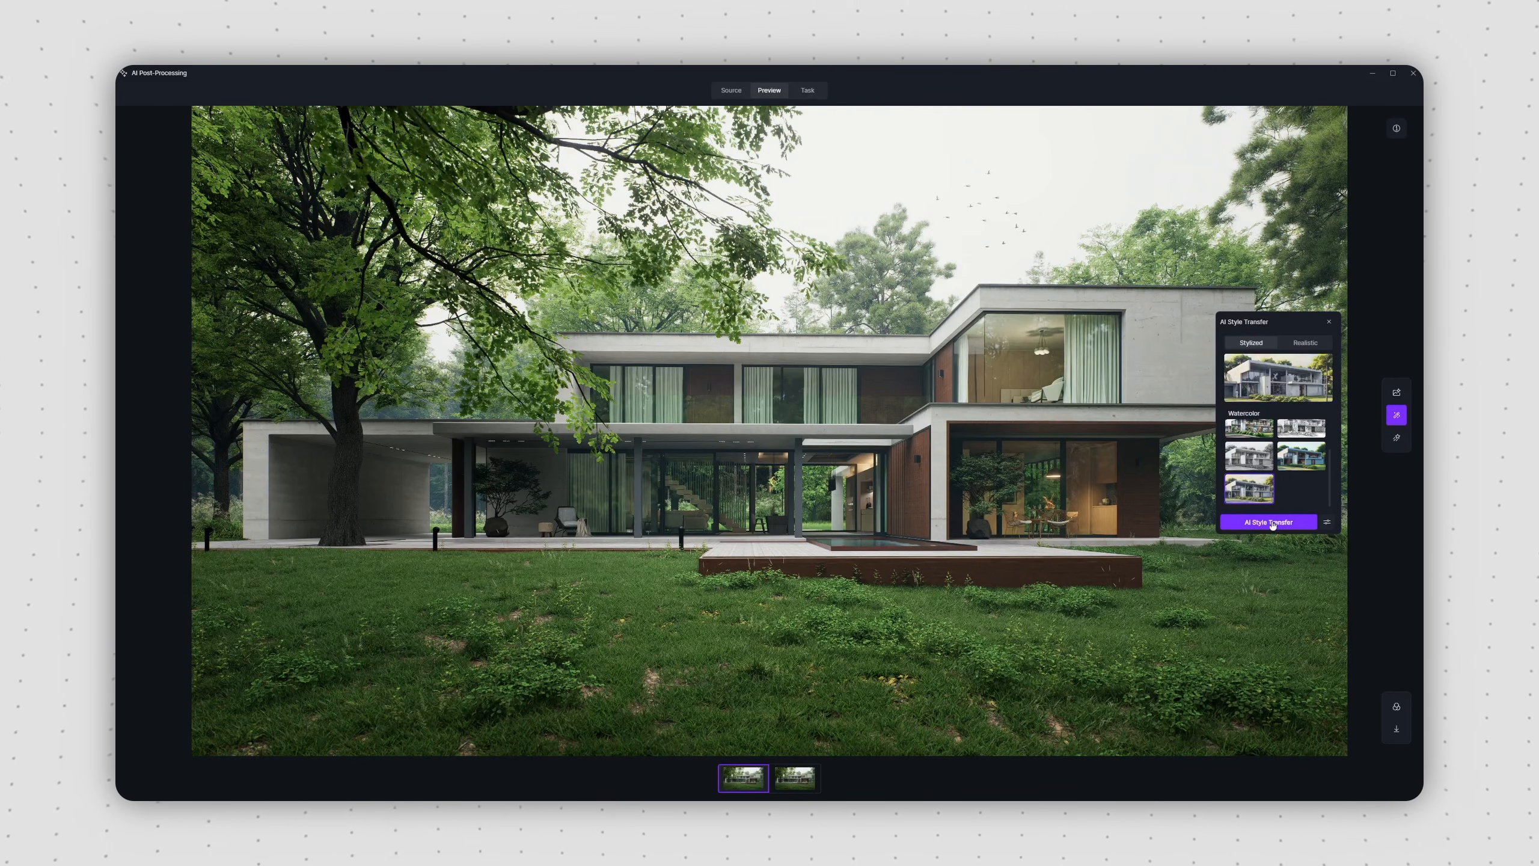
{"action": "left_click", "coordinate": [1268, 522]}
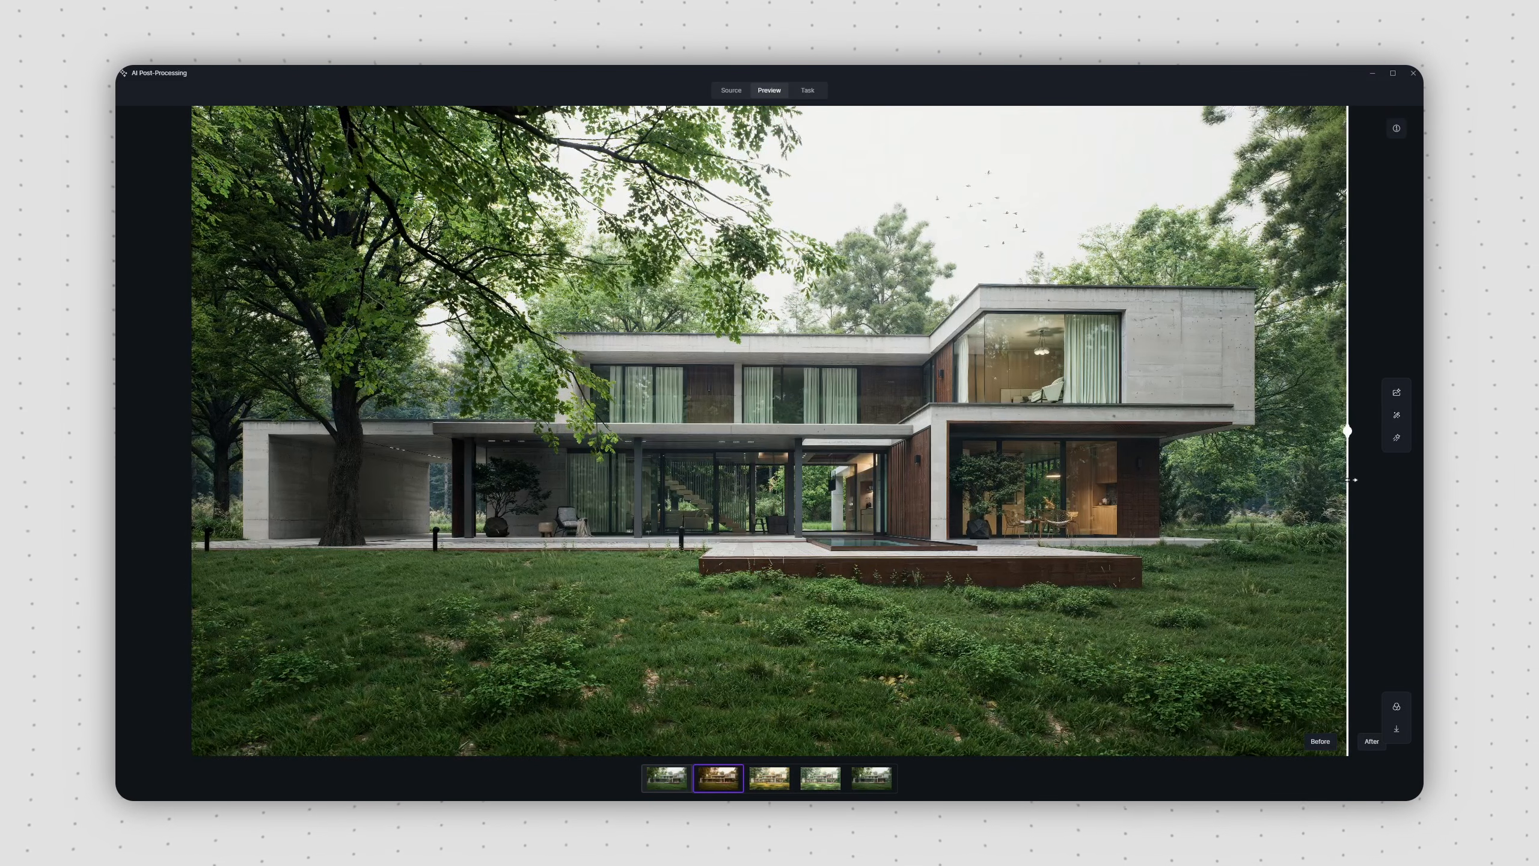
{"action": "left_click_drag", "start_coordinate": [1353, 480], "coordinate": [151, 503]}
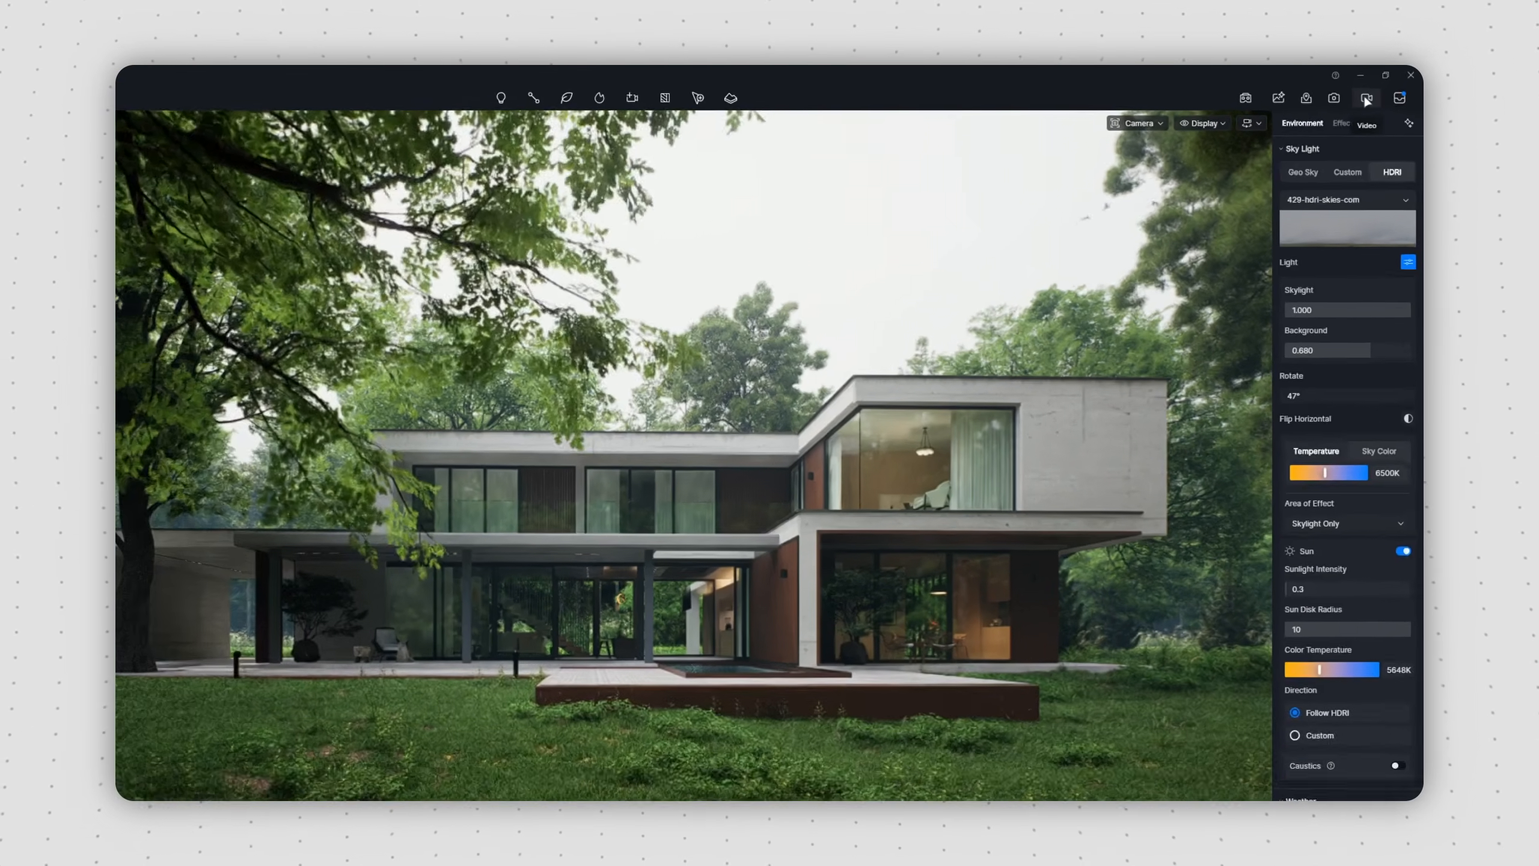
Step: Create a two-view shot in Clip 3, from the frontal view to one showing the carport end, and preview it
{"action": "left_click", "coordinate": [1355, 105]}
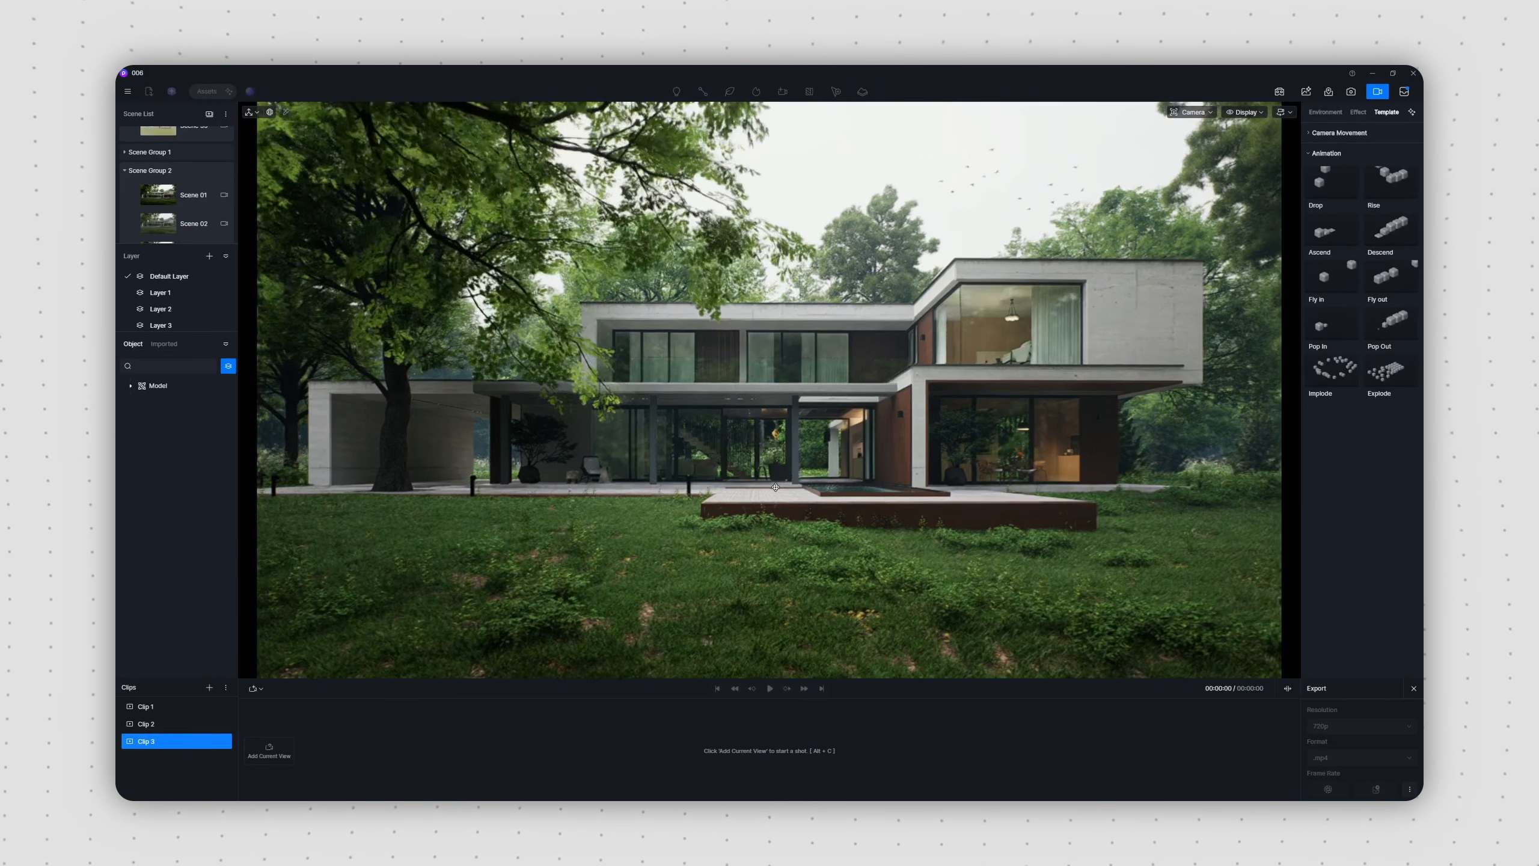
{"action": "left_click", "coordinate": [268, 751]}
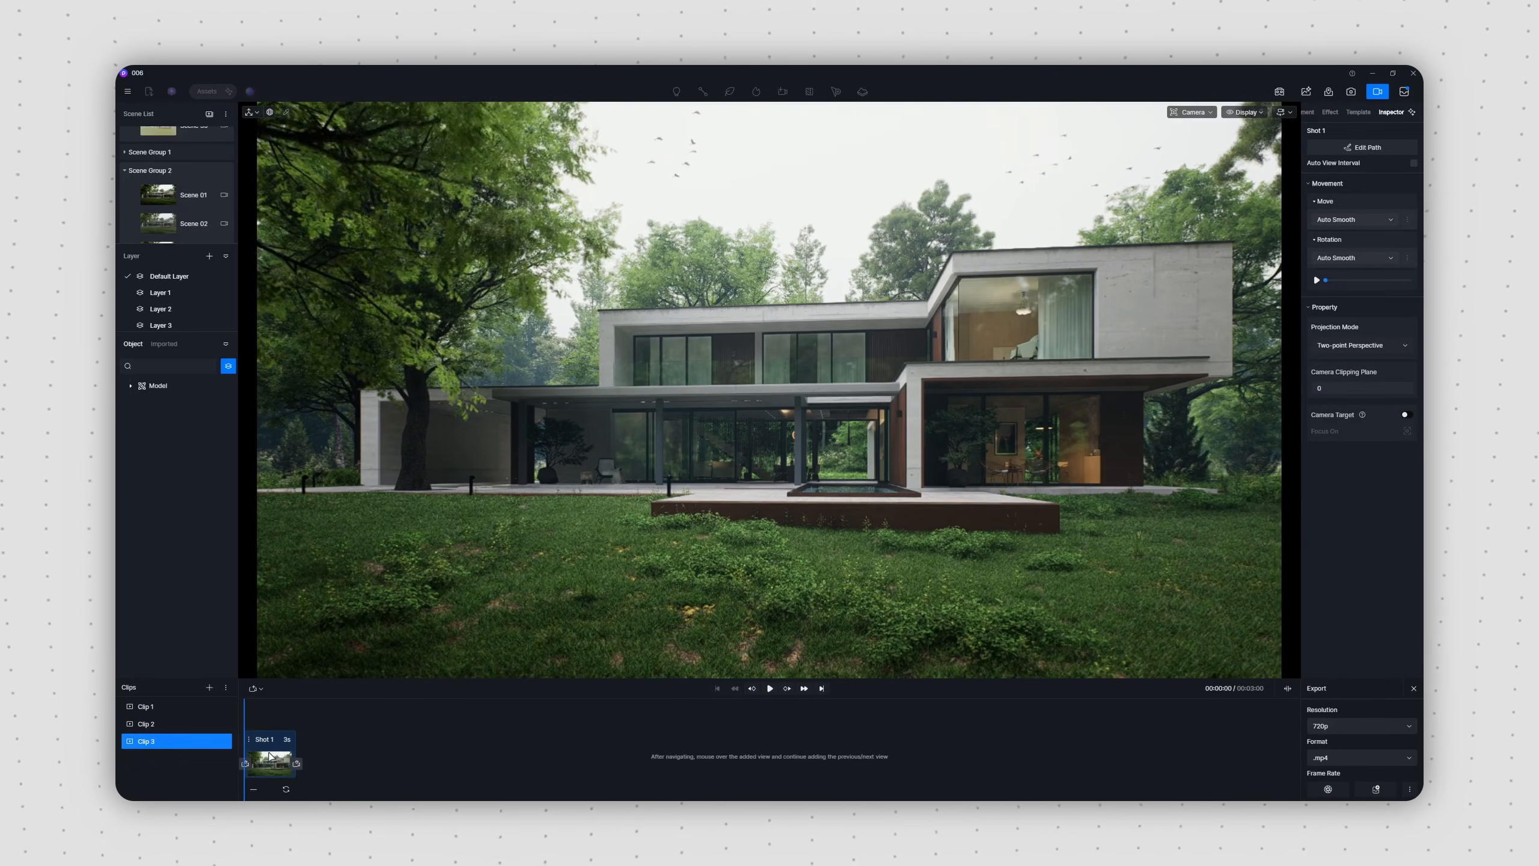
{"action": "middle_click_drag", "start_coordinate": [612, 471], "coordinate": [753, 472]}
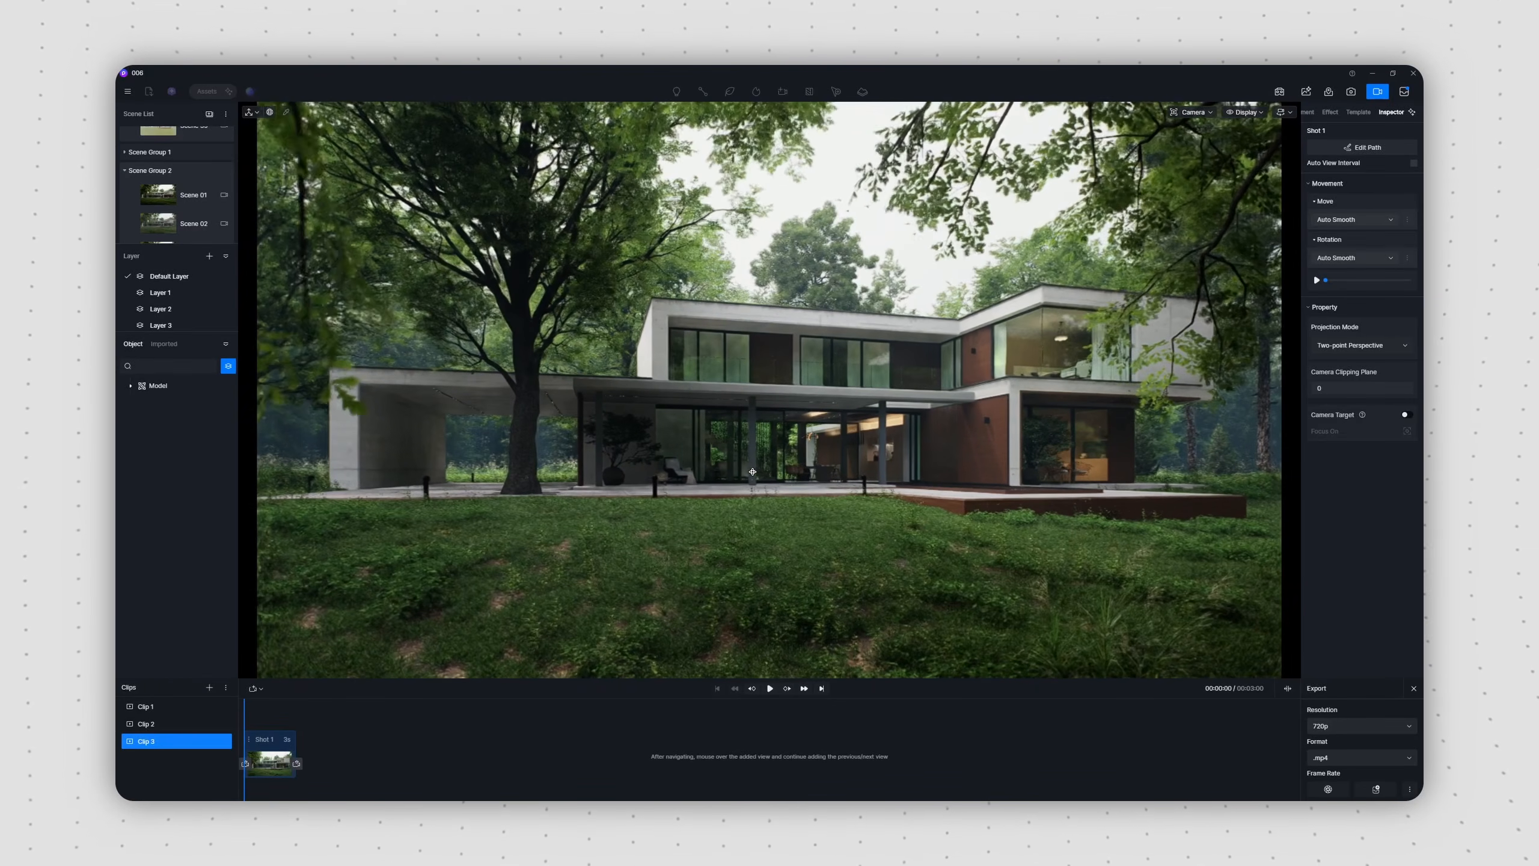
{"action": "left_click", "coordinate": [297, 763]}
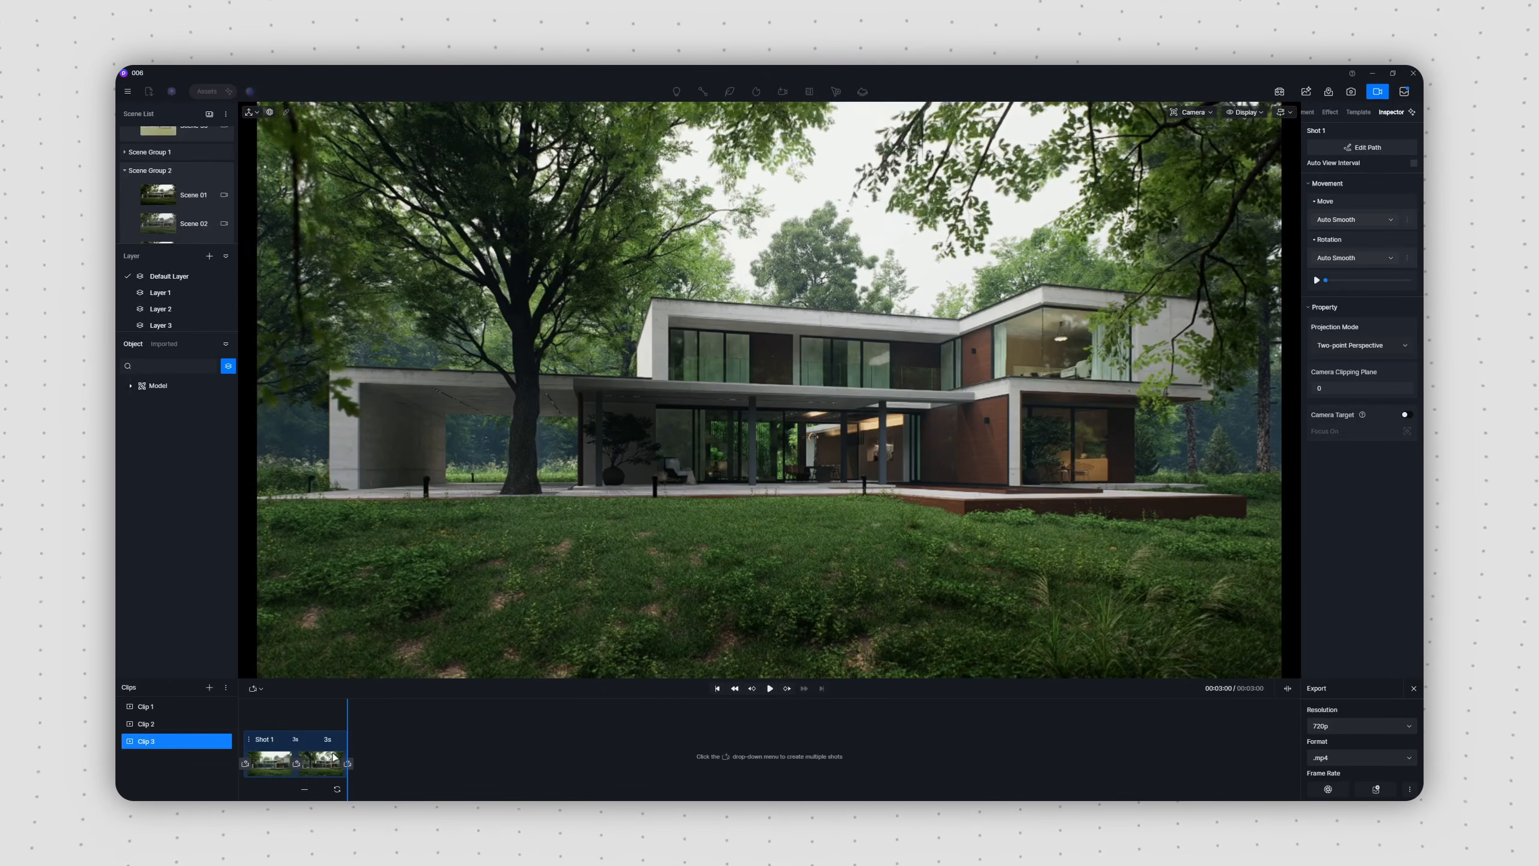
{"action": "left_click", "coordinate": [770, 688]}
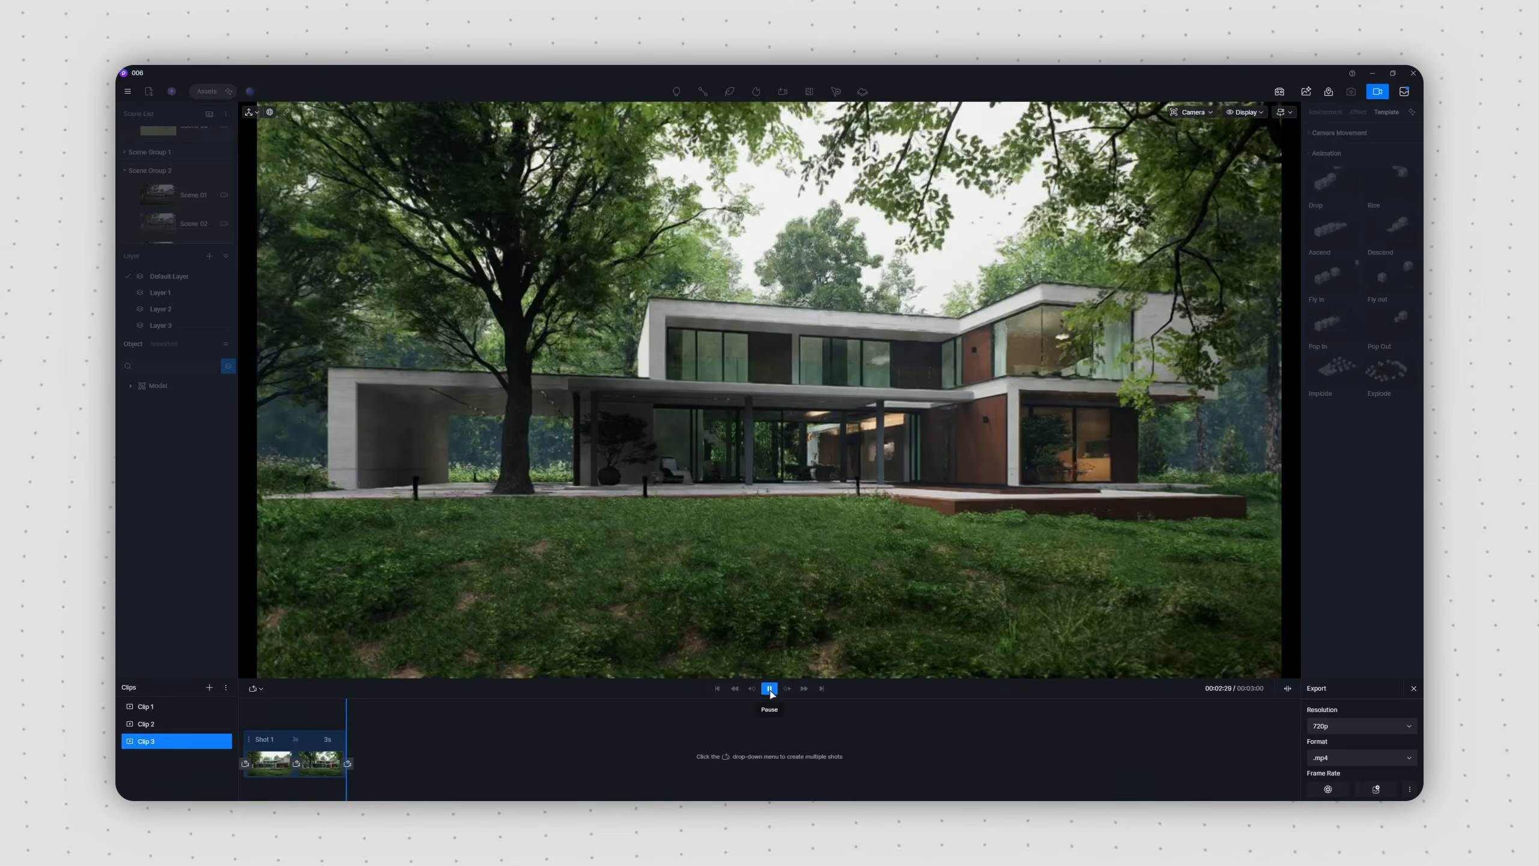
Step: Set the duration of the Clip 3 shot to 8 seconds and play it back
{"action": "double_click", "coordinate": [327, 739]}
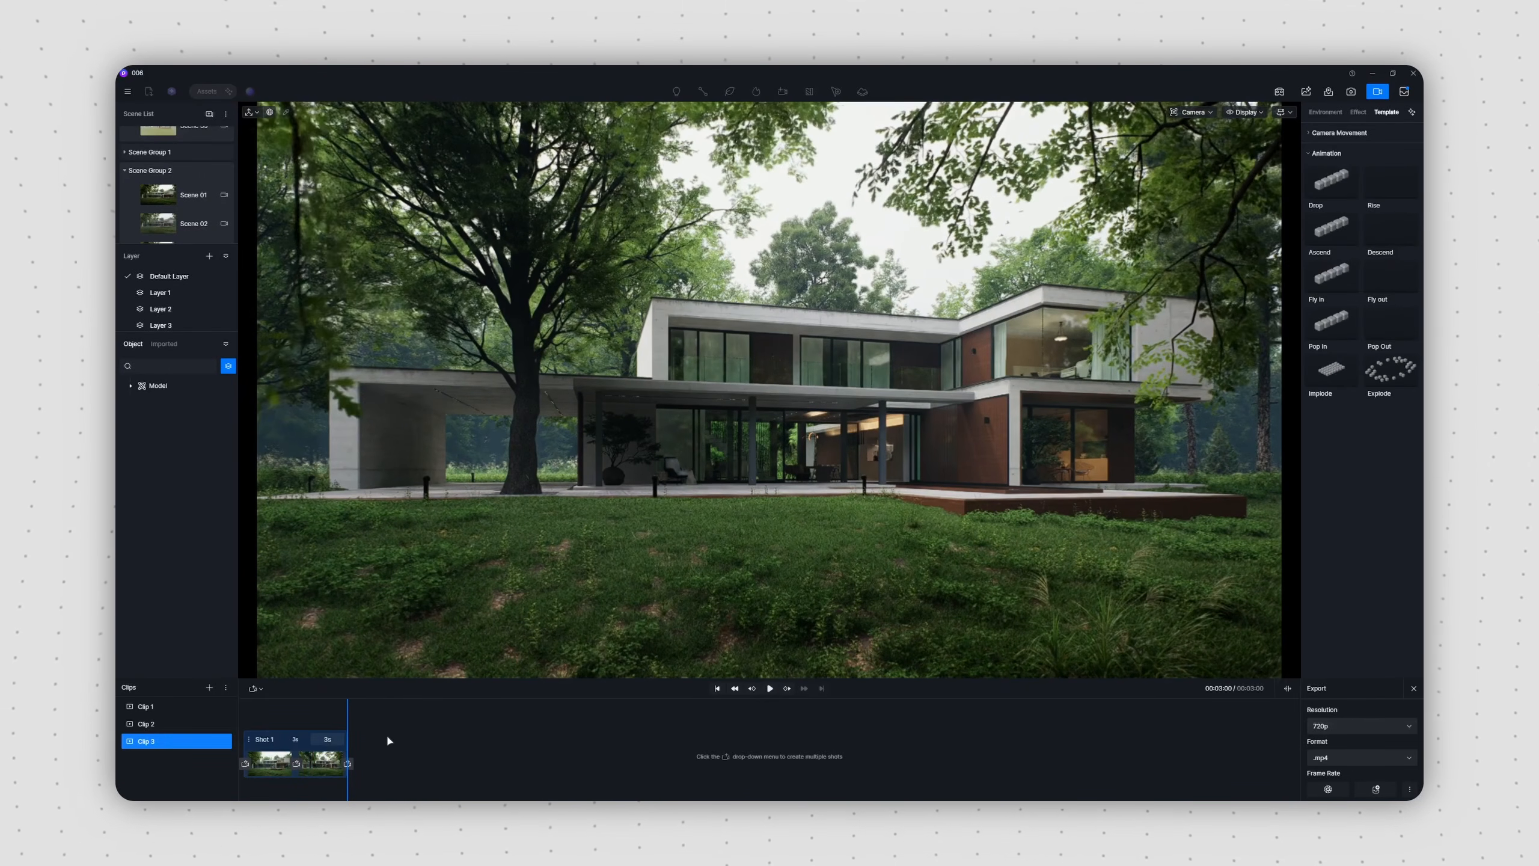
{"action": "type", "text": "8"}
{"action": "key", "text": "Return"}
{"action": "left_click", "coordinate": [770, 688]}
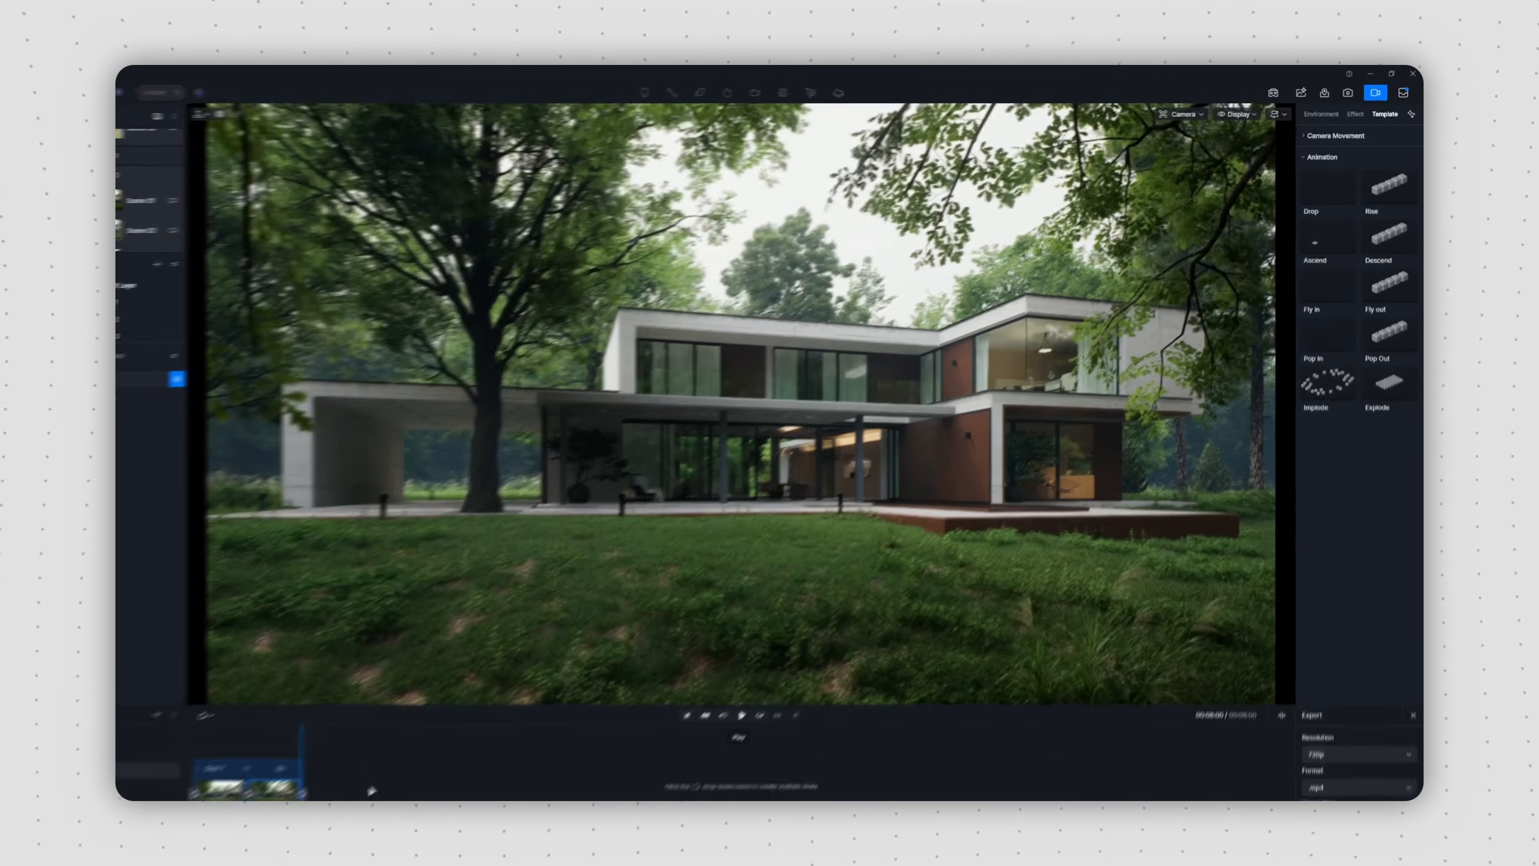
Step: Edit the Clip 3 camera path at its end camera beside the tree and play the clip
{"action": "left_click", "coordinate": [405, 762]}
{"action": "left_click", "coordinate": [1335, 188]}
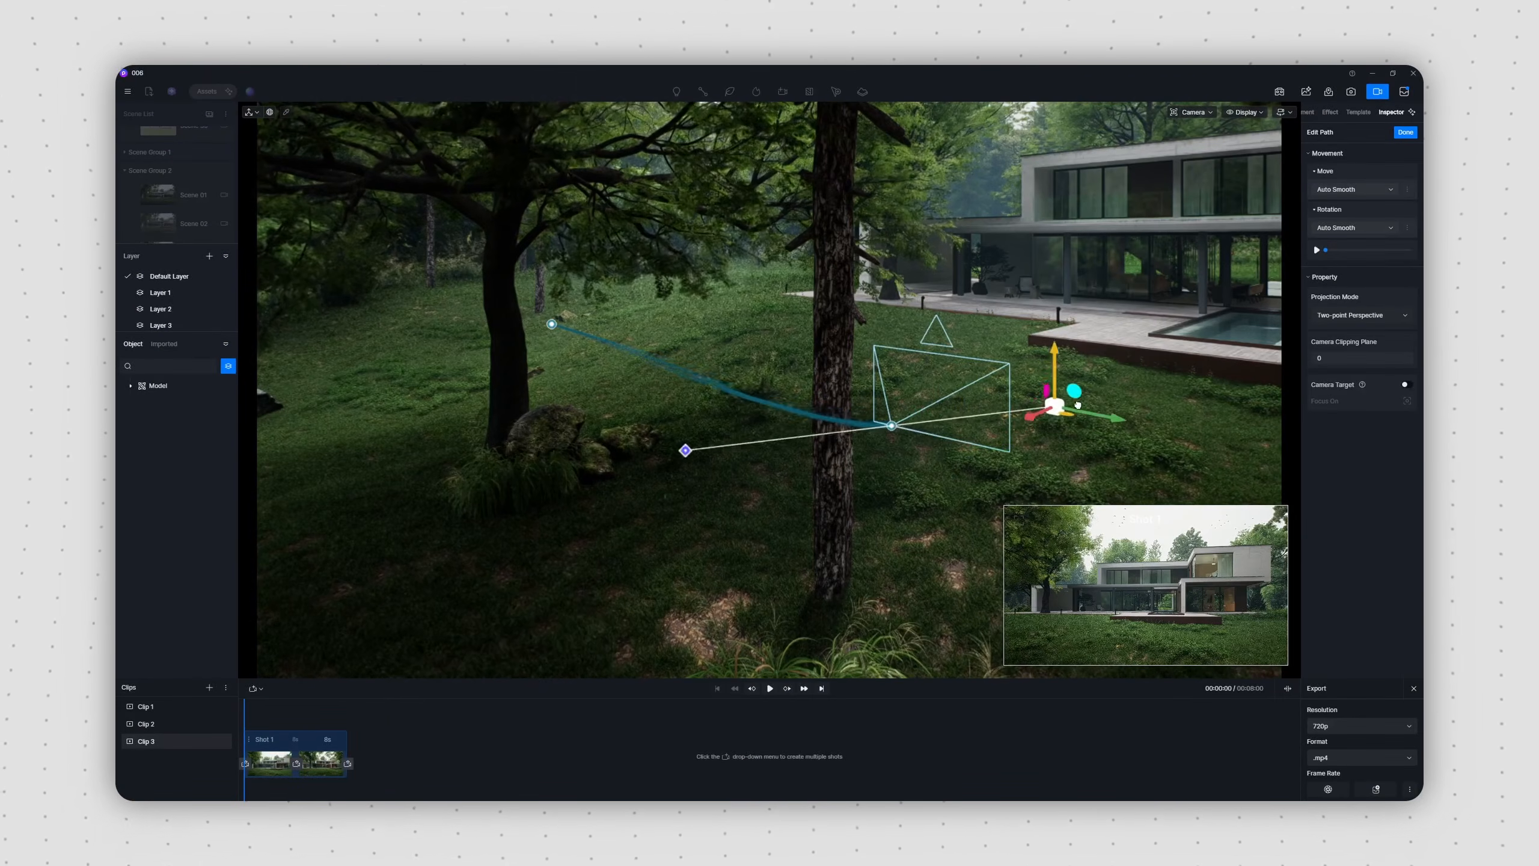
{"action": "left_click", "coordinate": [551, 323]}
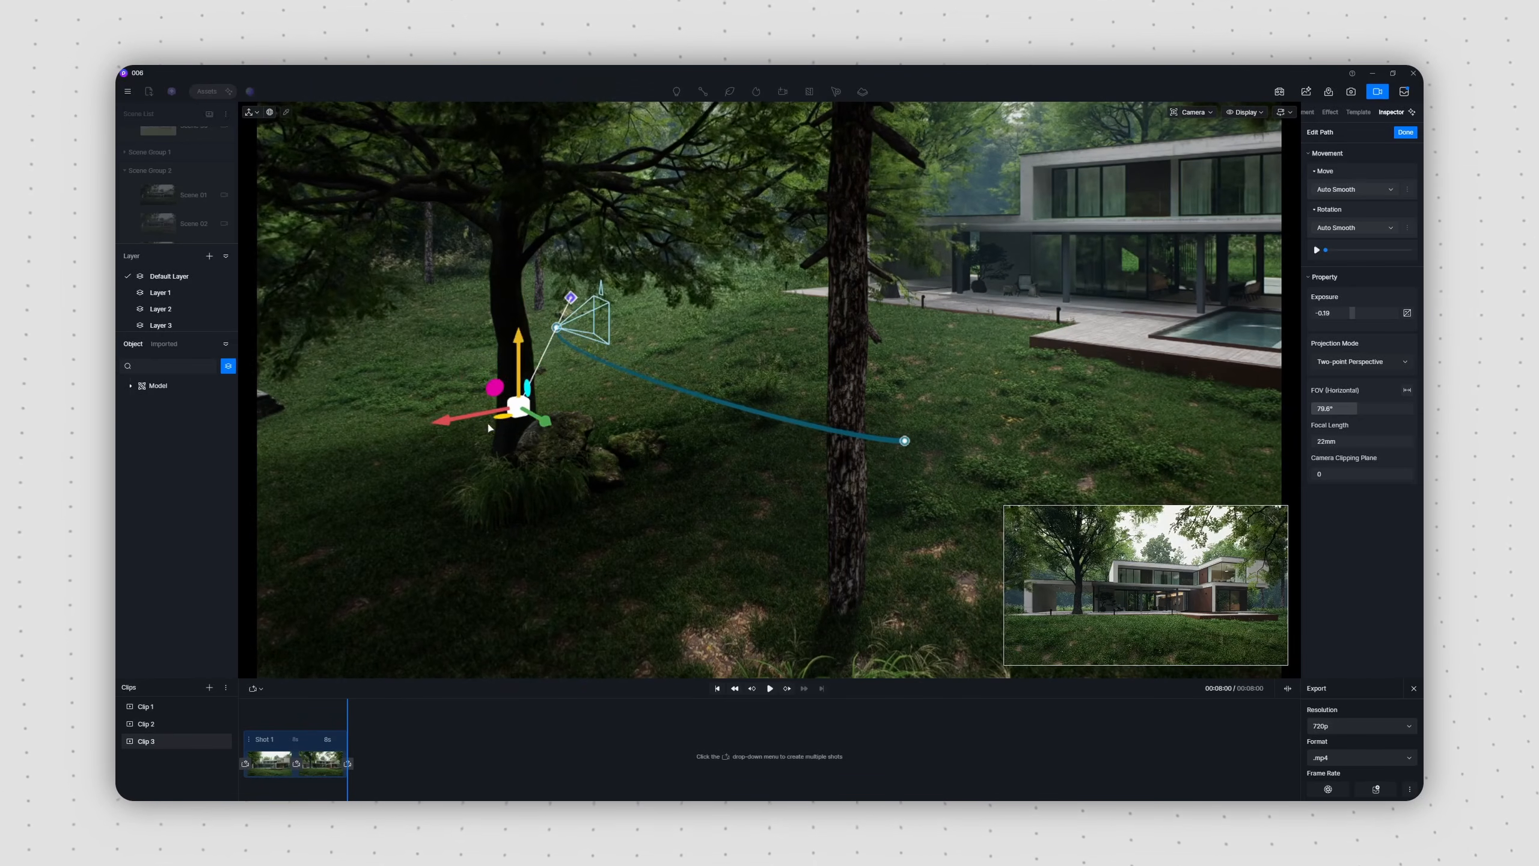
{"action": "left_click", "coordinate": [770, 689]}
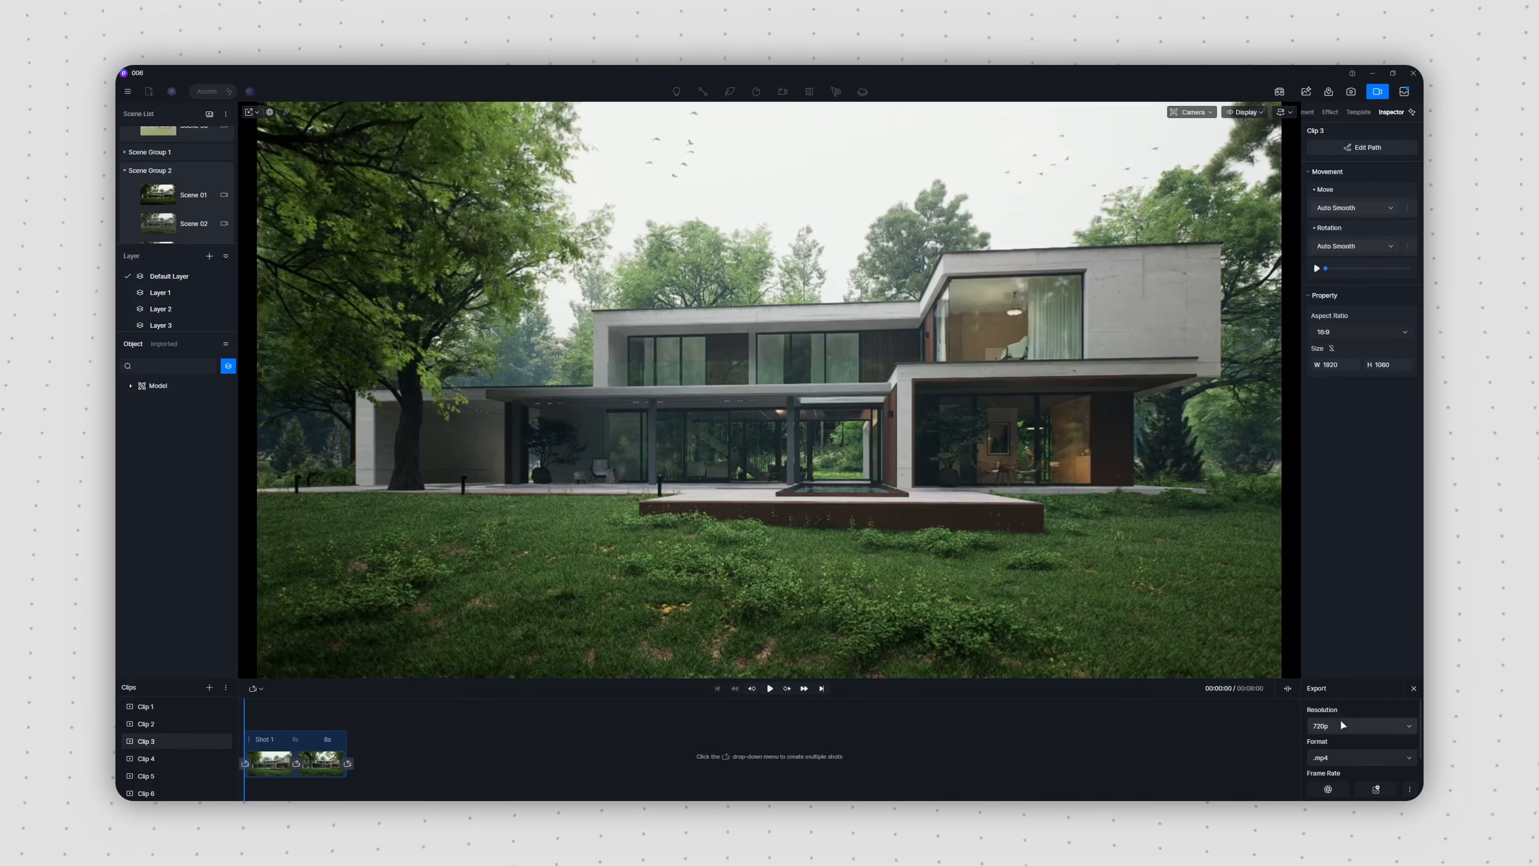
Step: Choose the export resolution for the video clips, add them to the render queue and open the queue
{"action": "left_click", "coordinate": [1345, 653]}
{"action": "left_click", "coordinate": [226, 687]}
{"action": "left_click", "coordinate": [266, 698]}
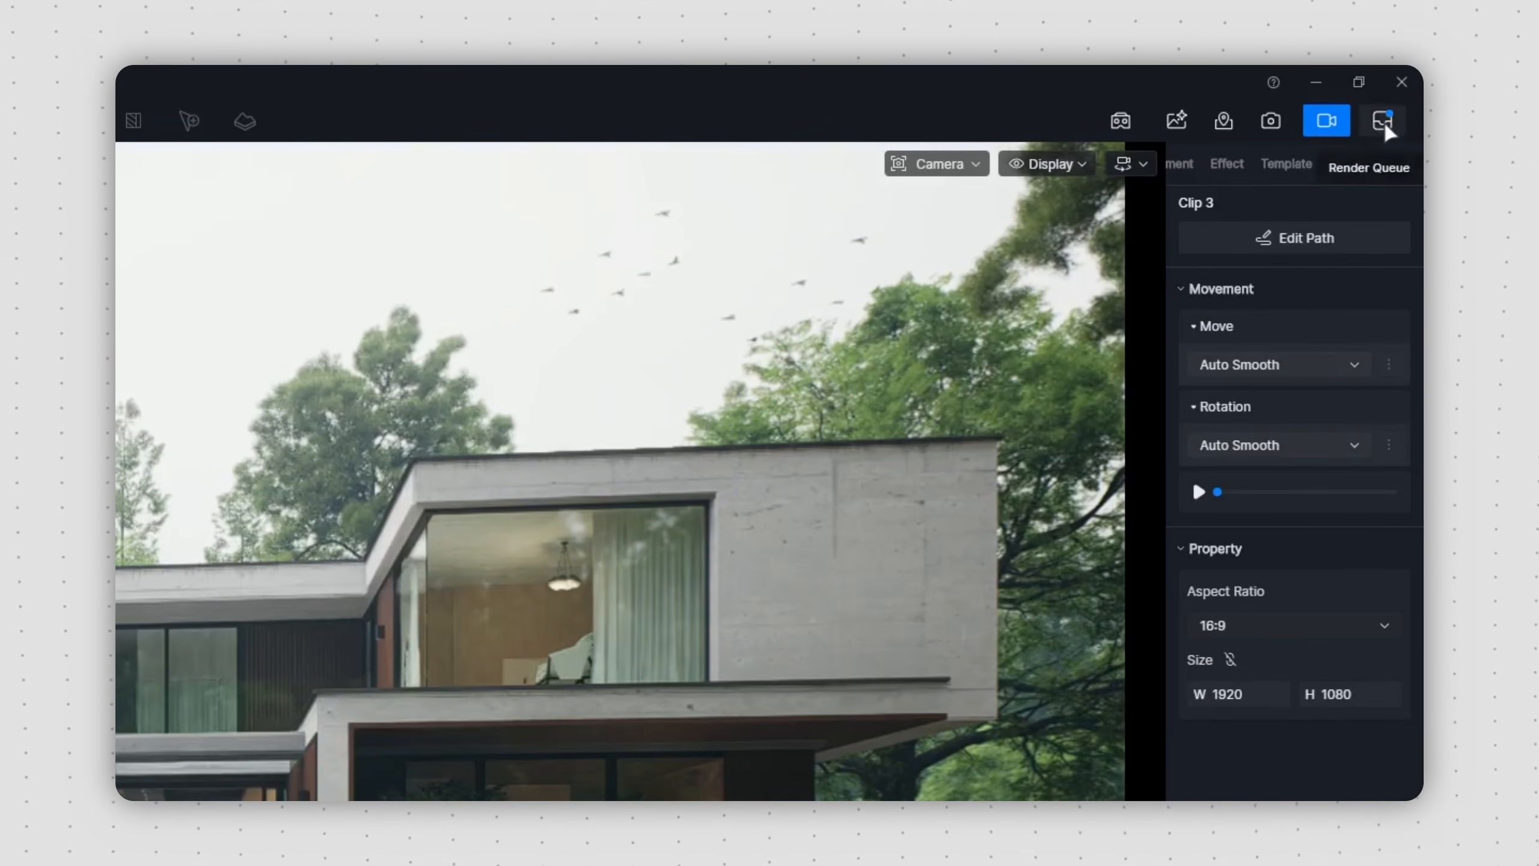
{"action": "left_click", "coordinate": [1385, 125]}
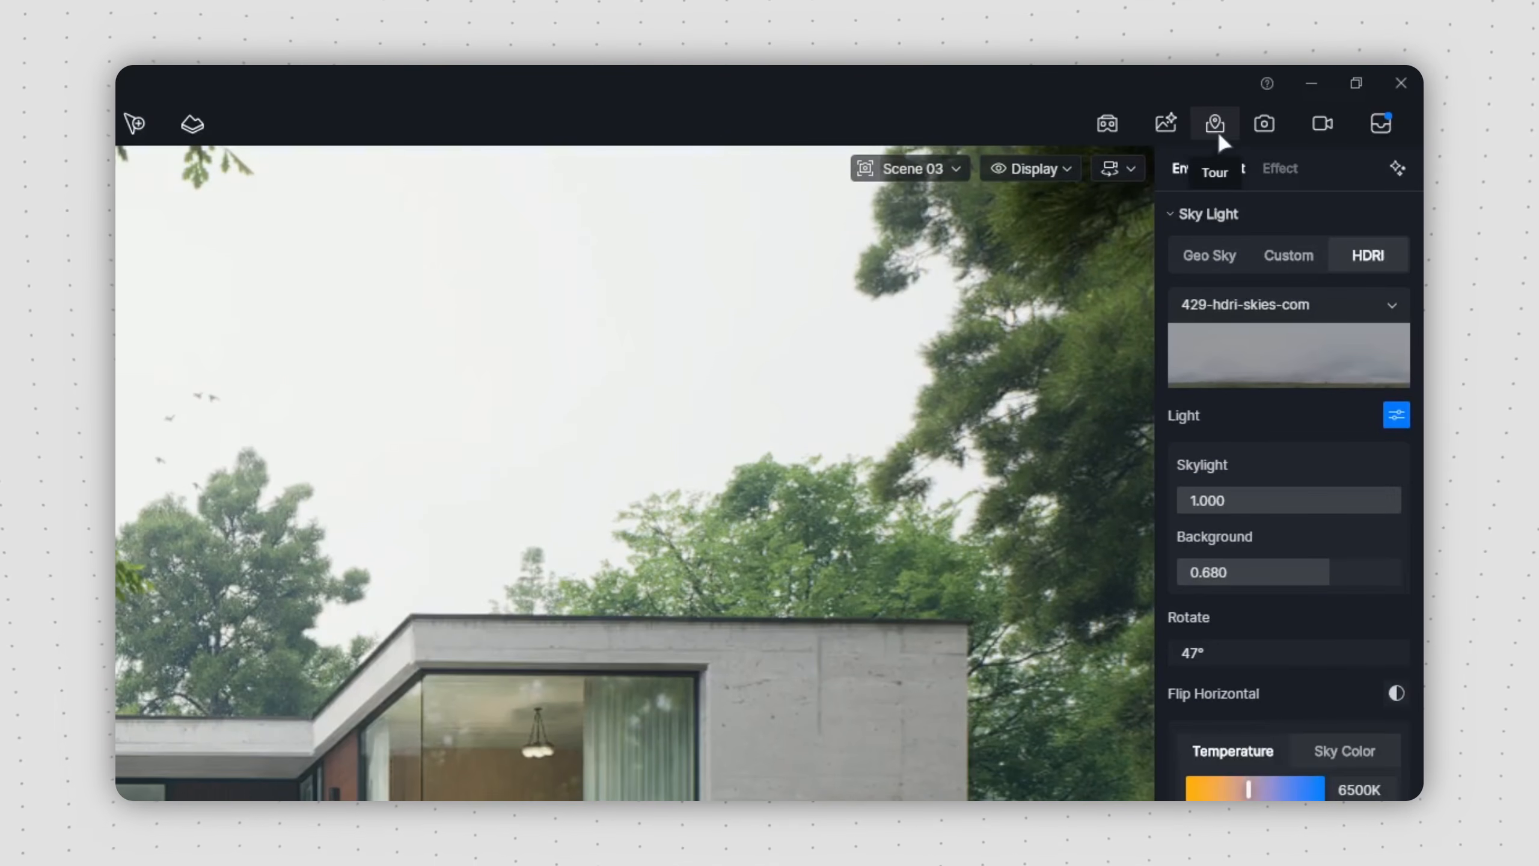
Step: Create a new Spatial Tour project and open it for editing
{"action": "left_click", "coordinate": [1313, 97]}
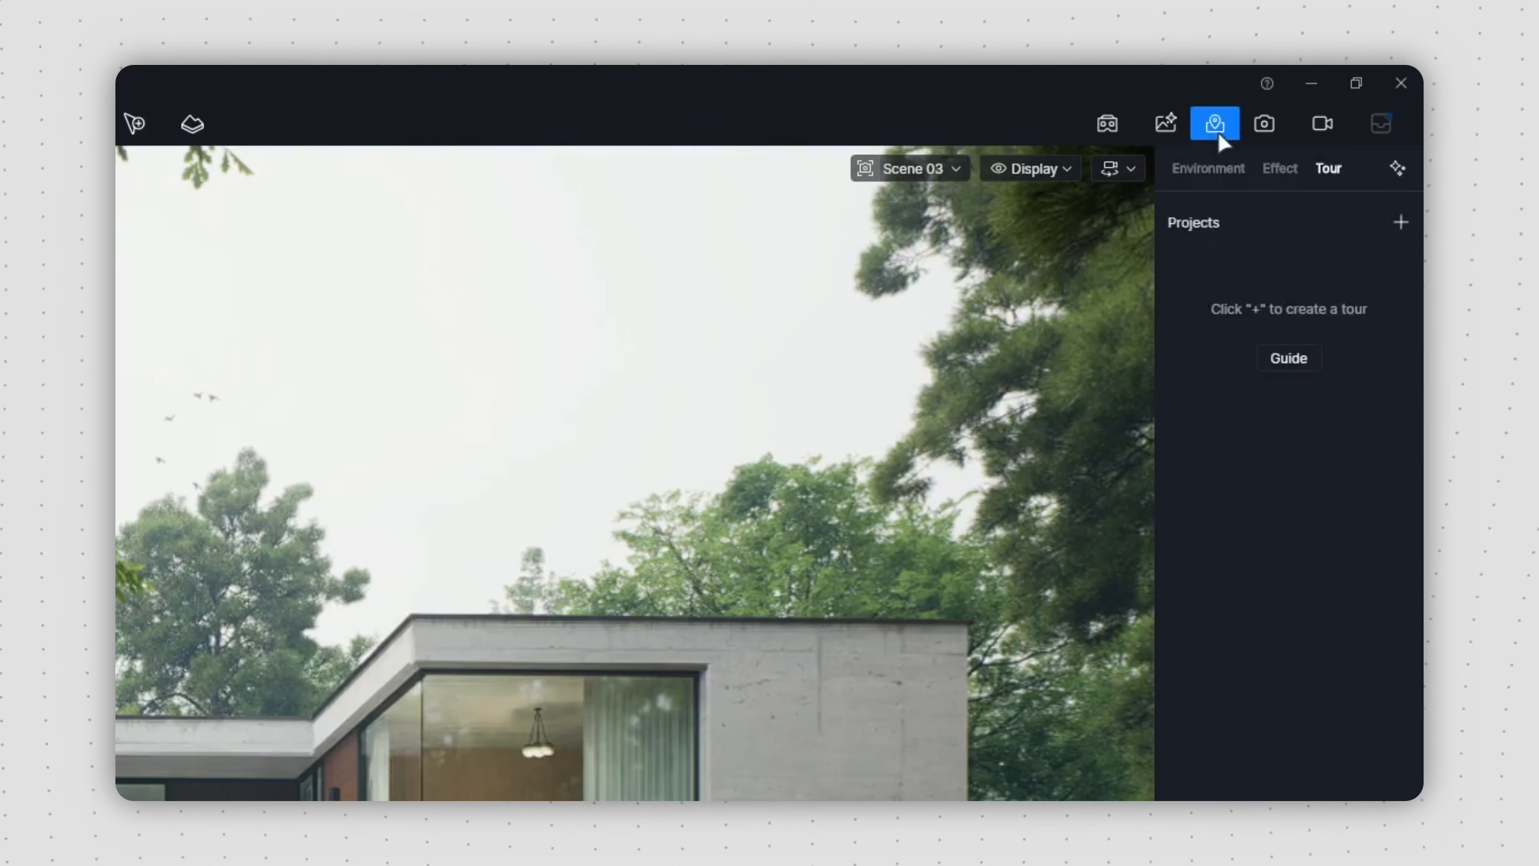
{"action": "left_click", "coordinate": [1400, 223]}
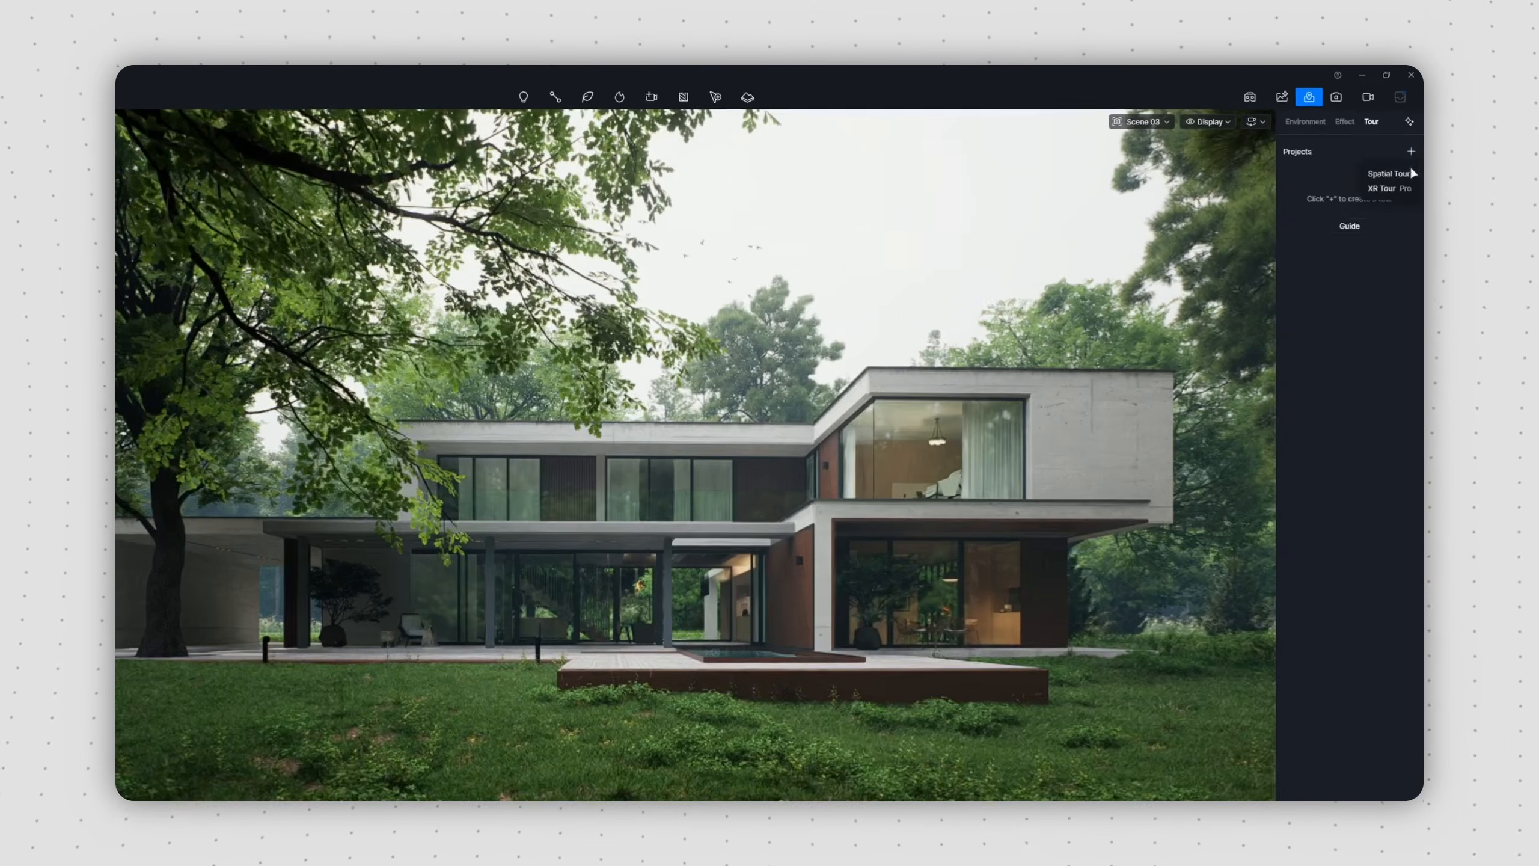
{"action": "left_click", "coordinate": [1393, 262]}
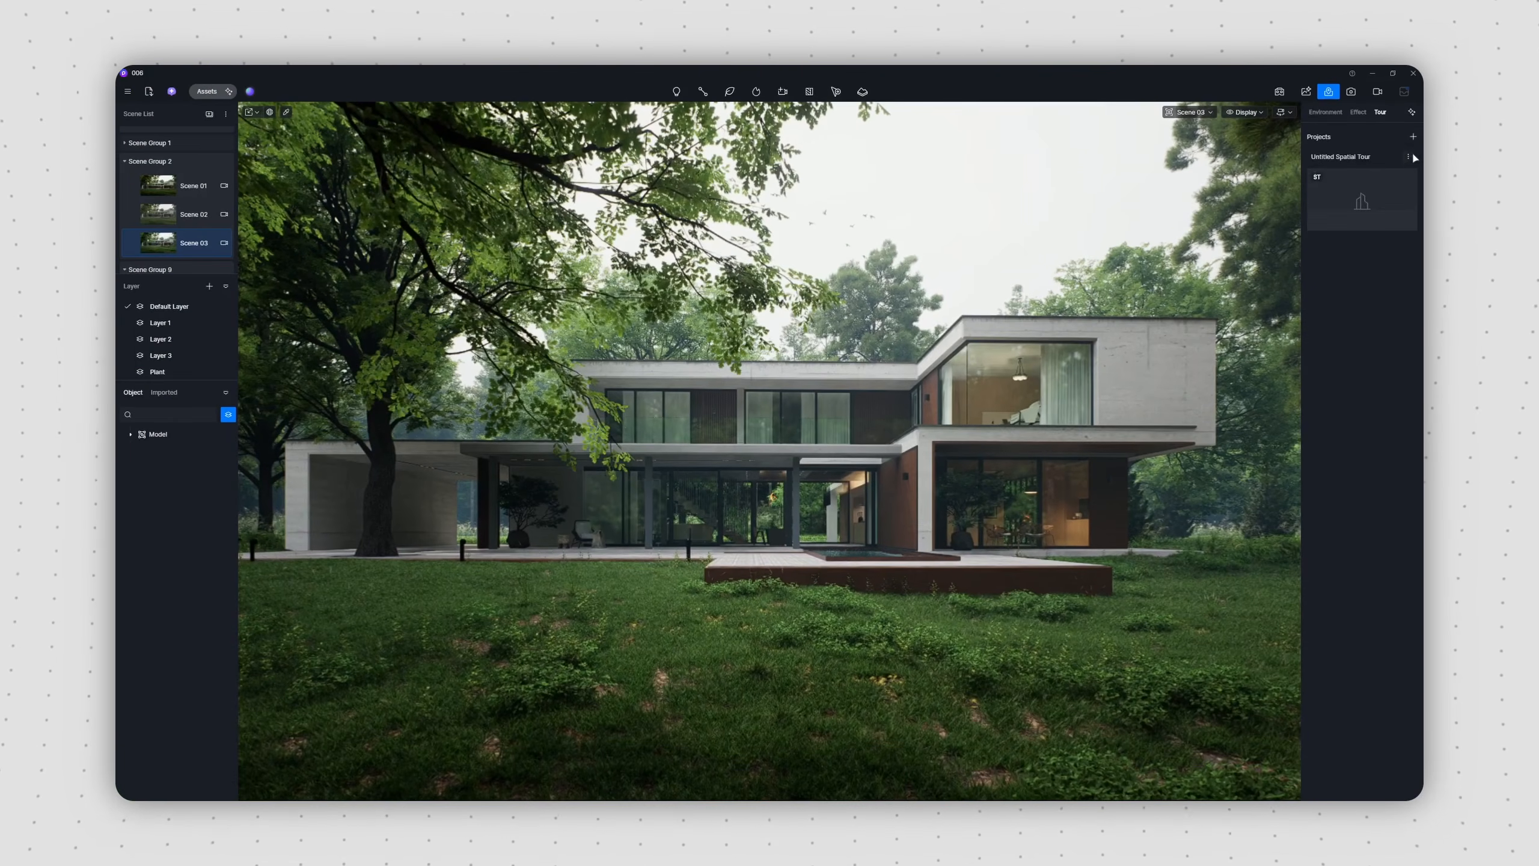
{"action": "left_click", "coordinate": [1362, 202]}
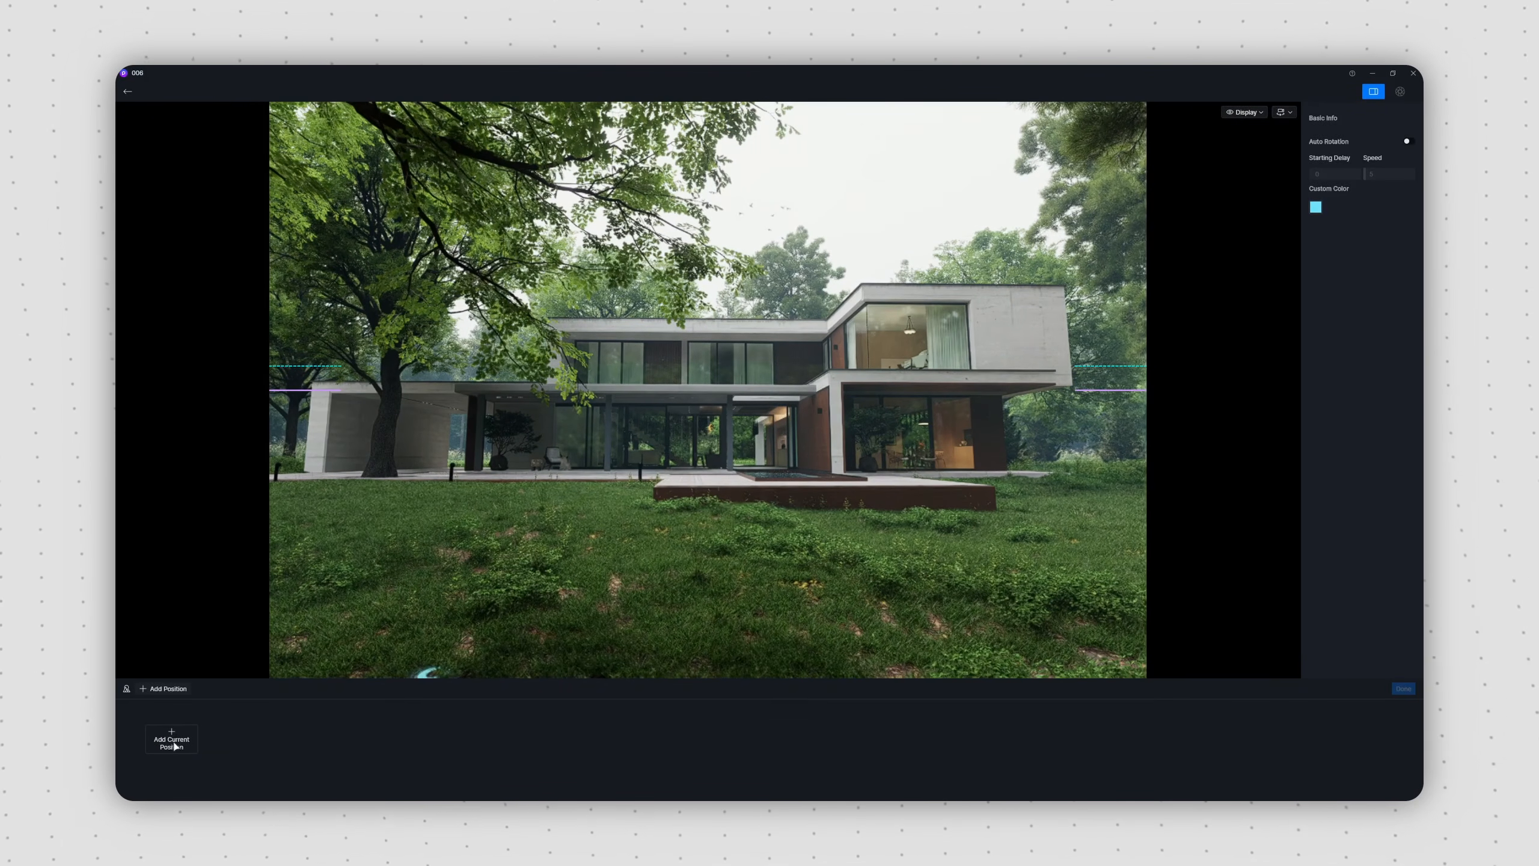
Step: Add tour positions on the lawn facing the house and on the deck beside the pool
{"action": "key", "text": "w"}
{"action": "right_click_drag", "start_coordinate": [545, 463], "coordinate": [446, 471]}
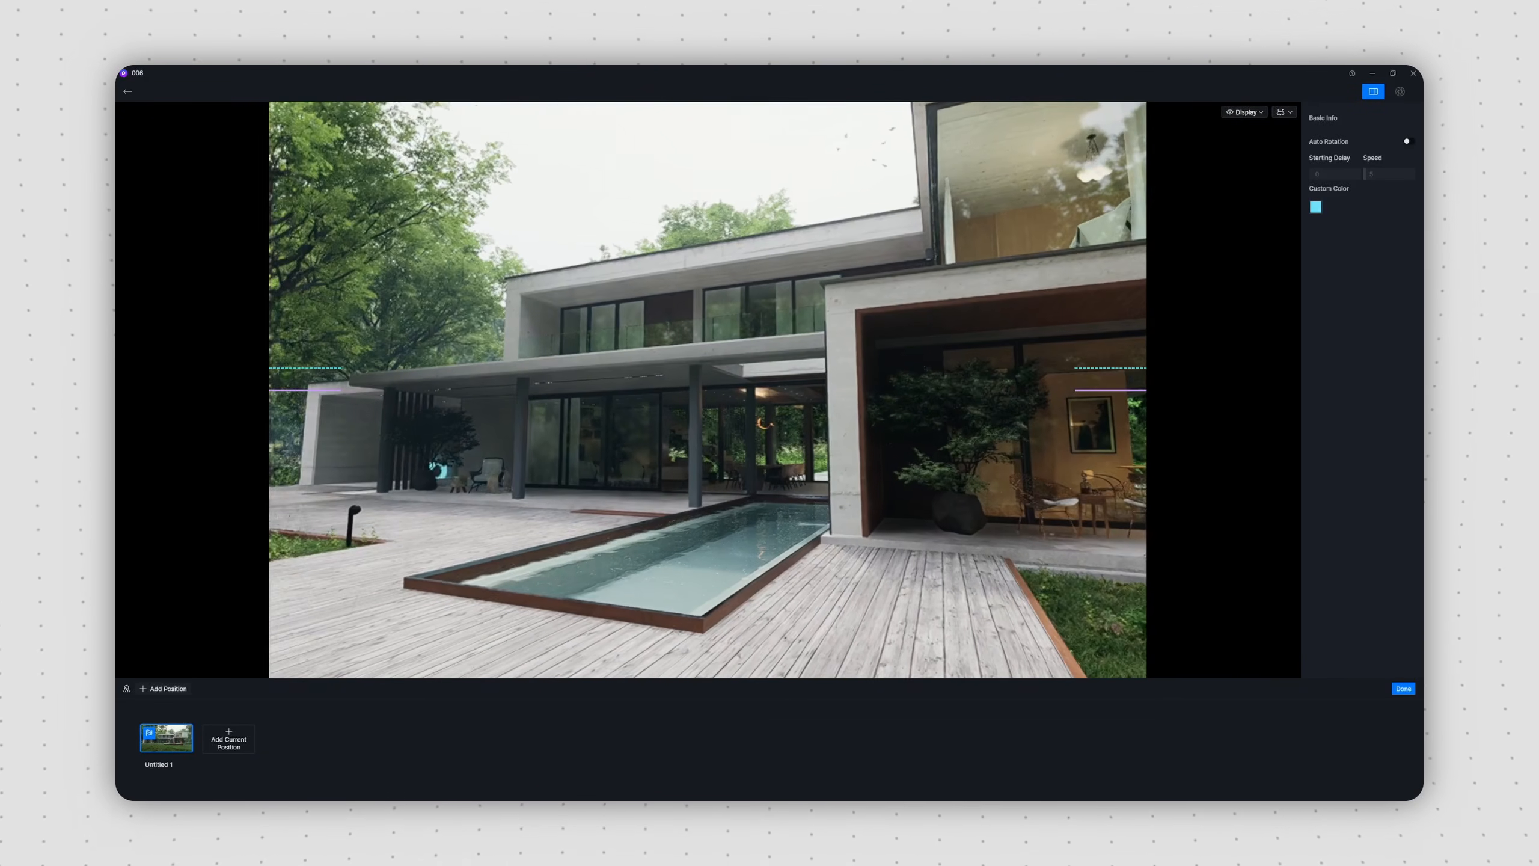
{"action": "left_click", "coordinate": [237, 743]}
Step: Add a third tour position inside the house, facing the dining table and the staircase
{"action": "key", "text": "w"}
{"action": "right_click_drag", "start_coordinate": [837, 523], "coordinate": [363, 530]}
{"action": "key", "text": "q"}
{"action": "key", "text": "d"}
{"action": "right_click_drag", "start_coordinate": [1141, 544], "coordinate": [1127, 566]}
{"action": "key", "text": "s"}
{"action": "left_click", "coordinate": [297, 740]}
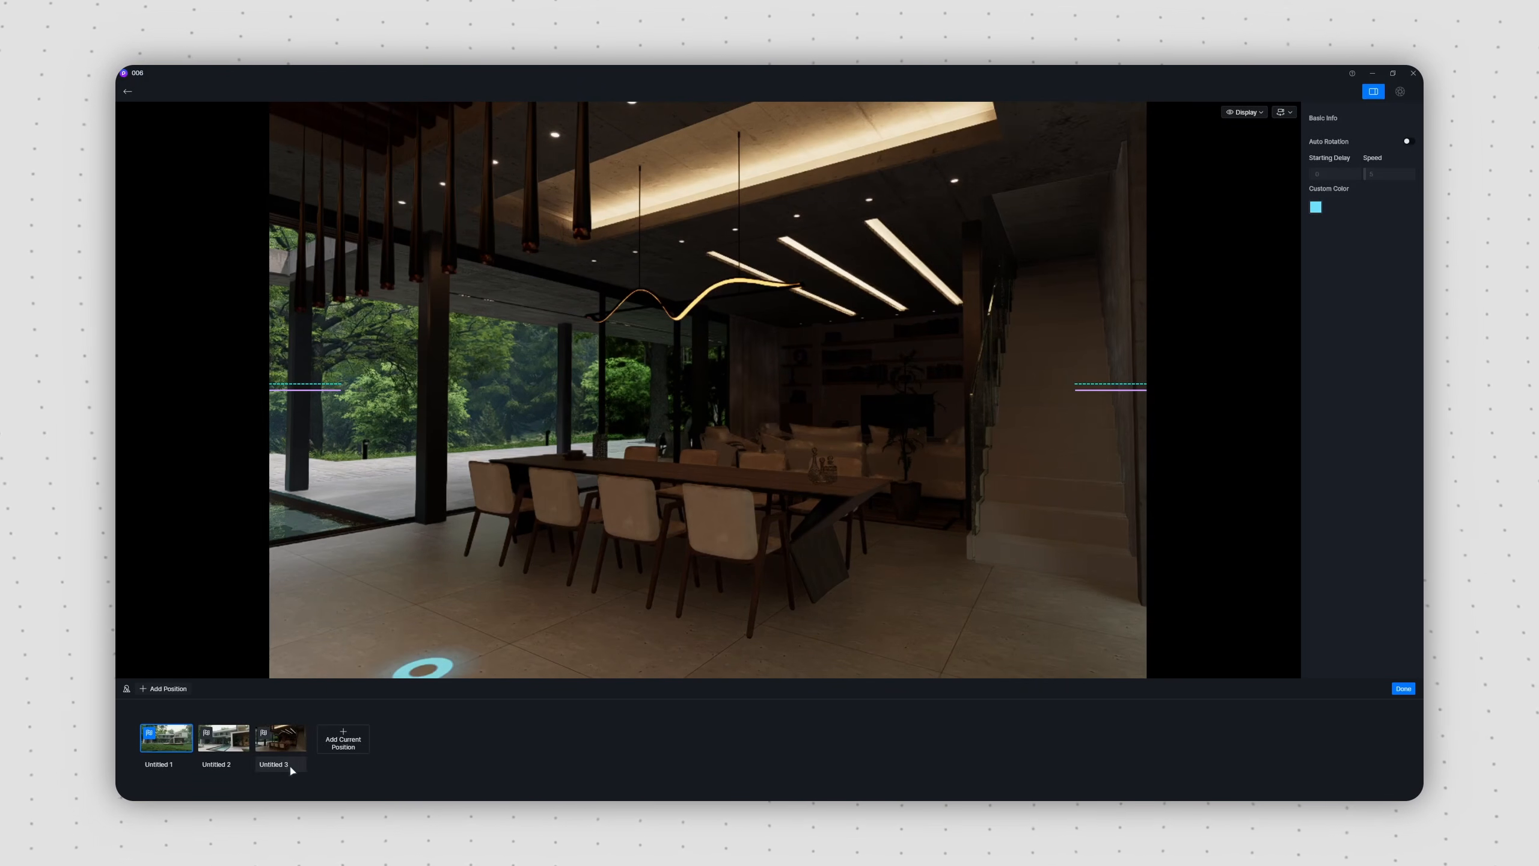
Step: Add a fourth tour position on the concrete driveway facing the brick entrance side of the house
{"action": "key", "text": "d"}
{"action": "mouse_move", "coordinate": [707, 502]}
{"action": "right_mouse_down"}
{"action": "mouse_move", "coordinate": [600, 500]}
{"action": "mouse_move", "coordinate": [725, 498]}
{"action": "right_mouse_up"}
{"action": "key", "text": "s"}
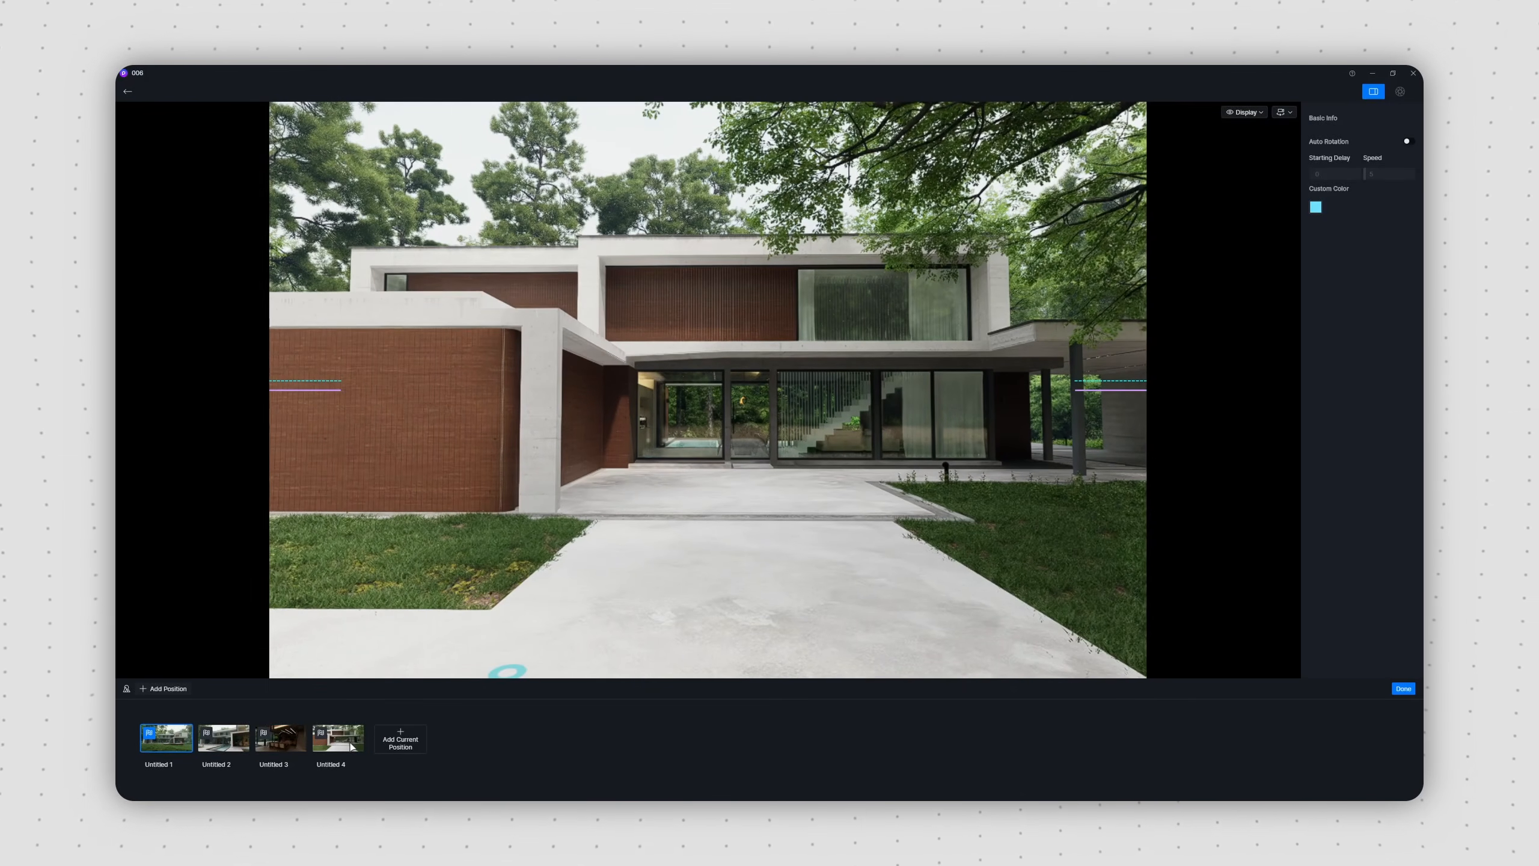
Step: Check the dining room and driveway positions, enable auto rotation and finish editing the tour
{"action": "left_click", "coordinate": [282, 740]}
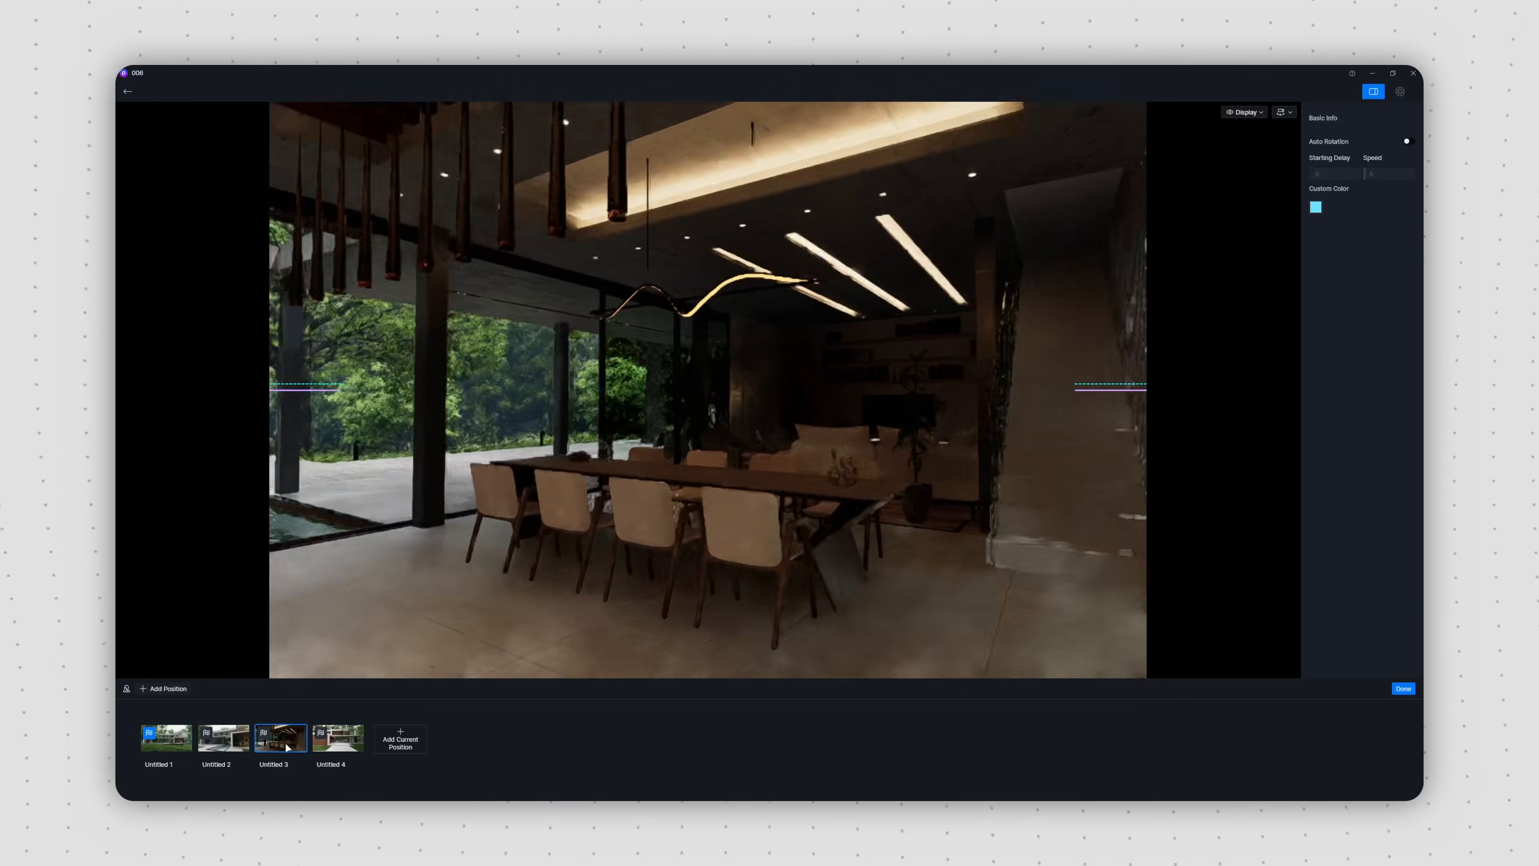
{"action": "left_click", "coordinate": [337, 739]}
{"action": "left_click", "coordinate": [1407, 141]}
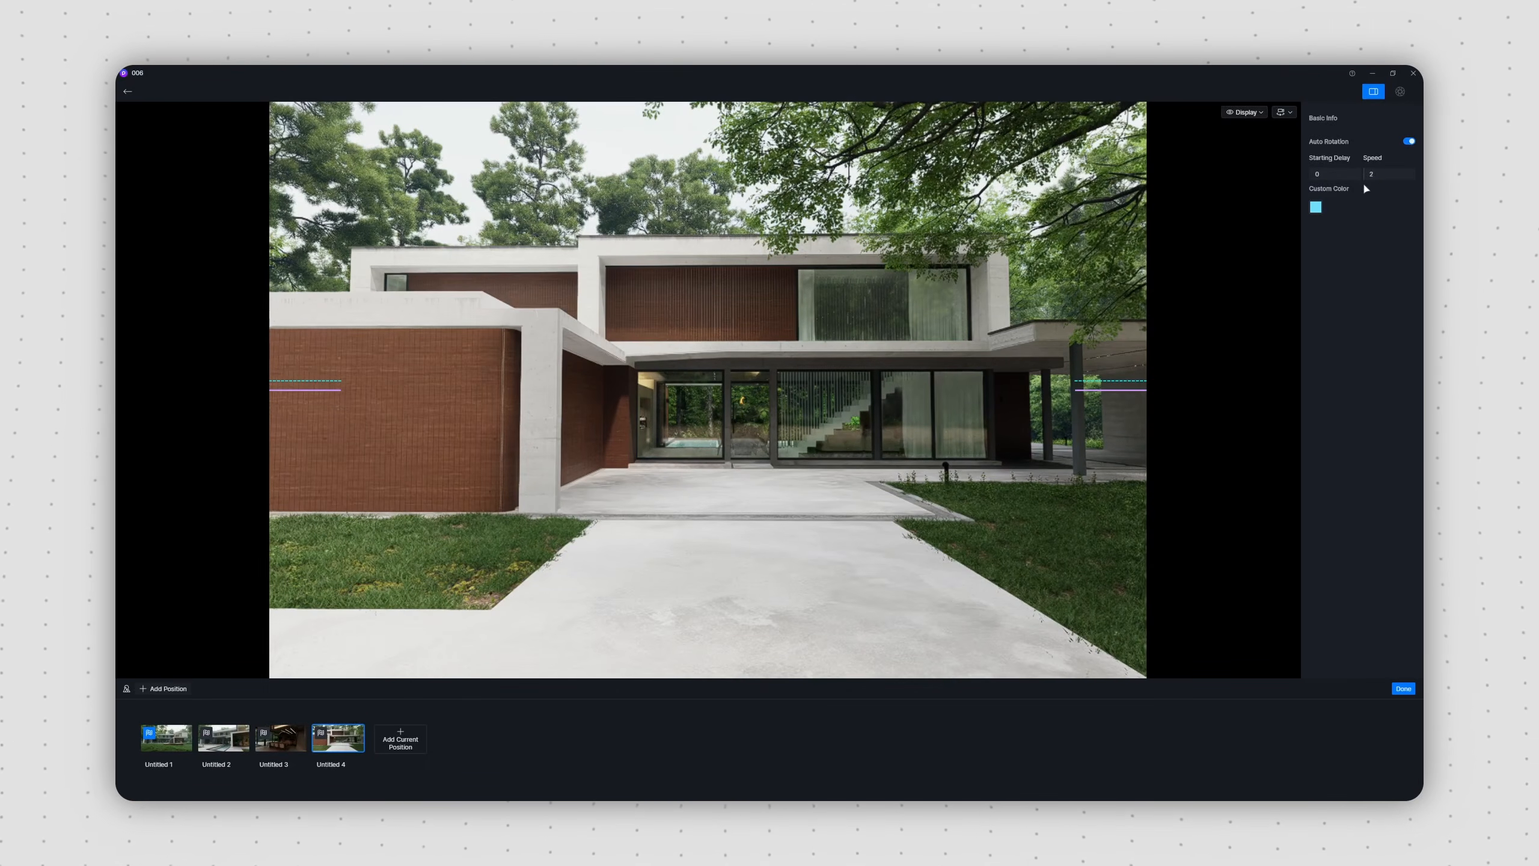
{"action": "left_click", "coordinate": [1403, 688]}
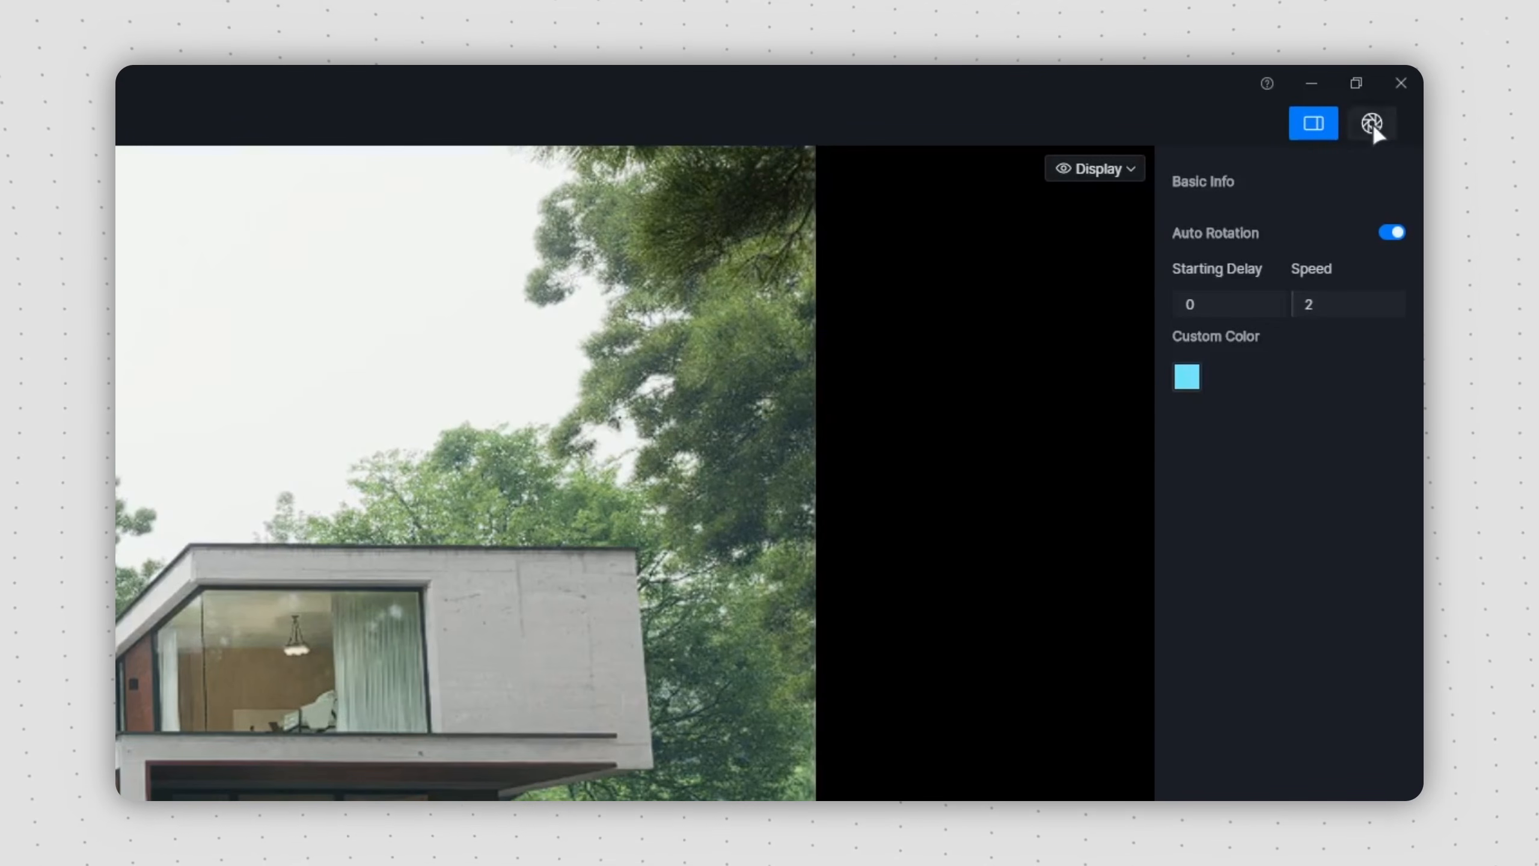
Step: Render all four tour positions at 8K and publish the tour to Default Project on D5 Cloud
{"action": "left_click", "coordinate": [1371, 124]}
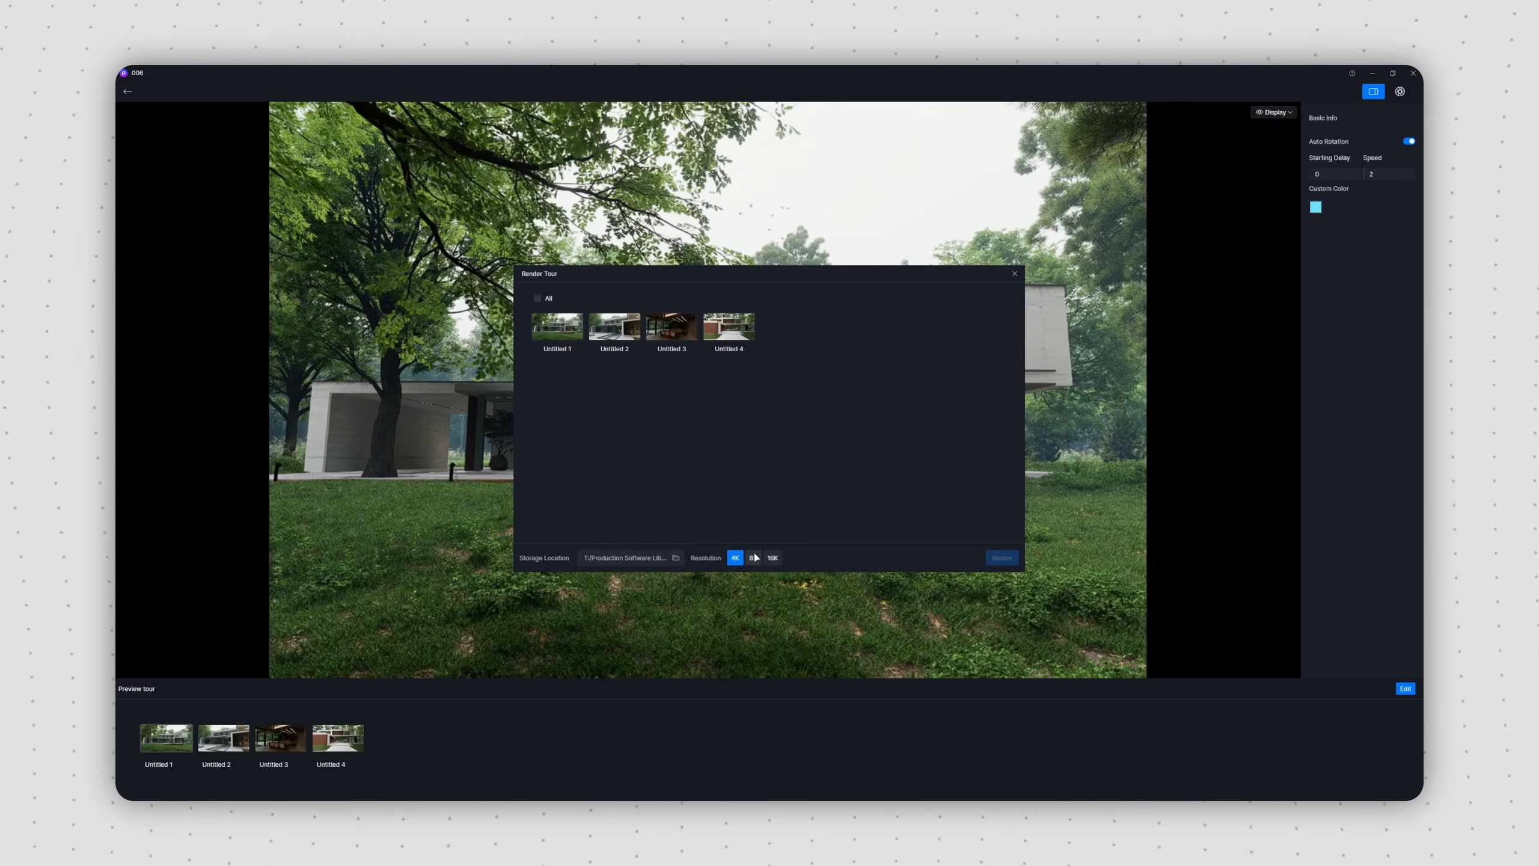
{"action": "left_click", "coordinate": [537, 298]}
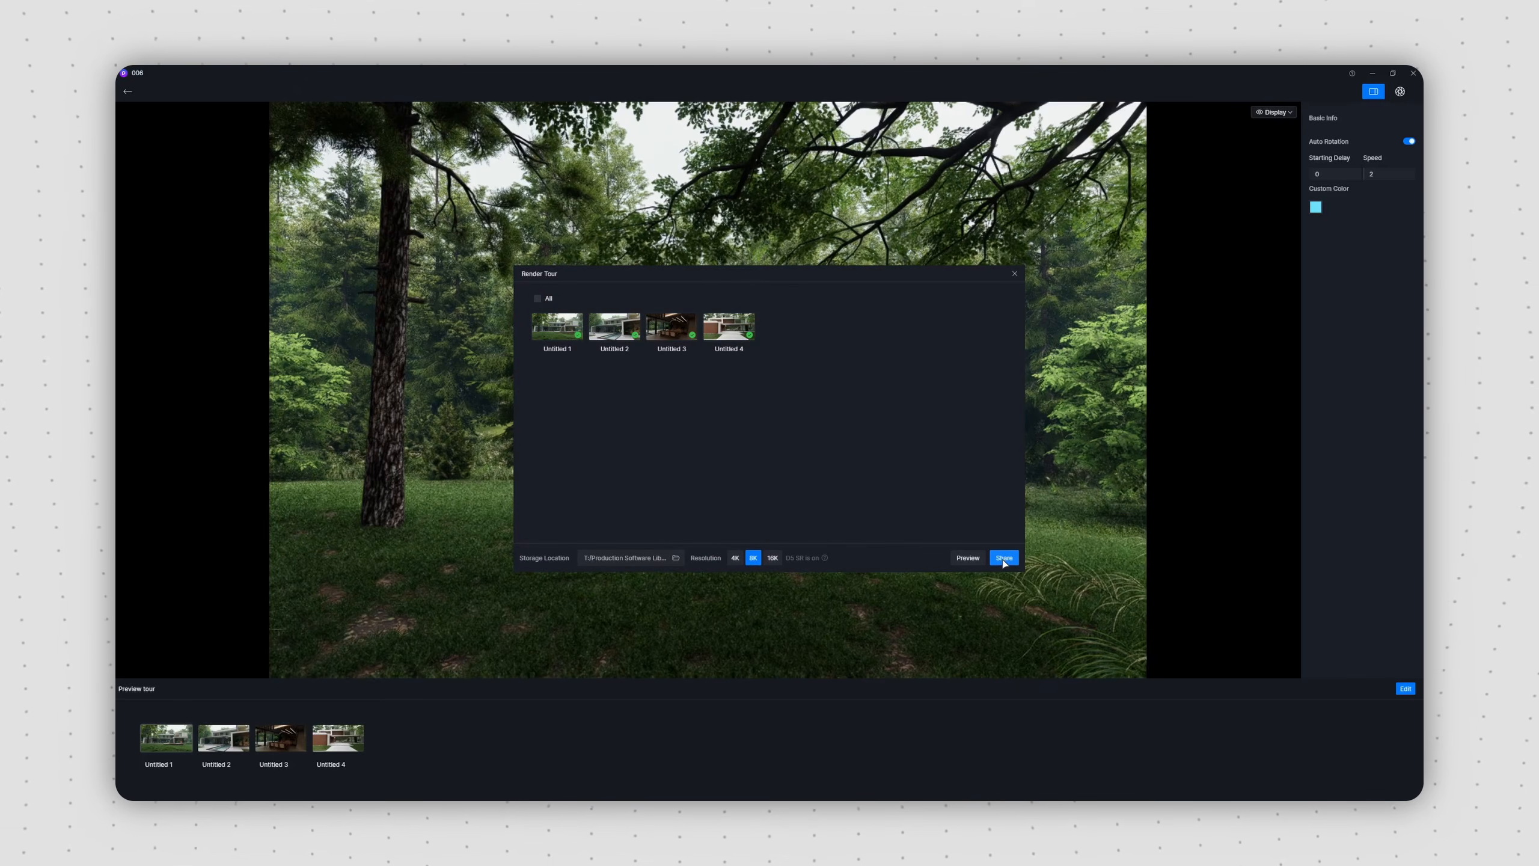
{"action": "left_click", "coordinate": [1004, 560]}
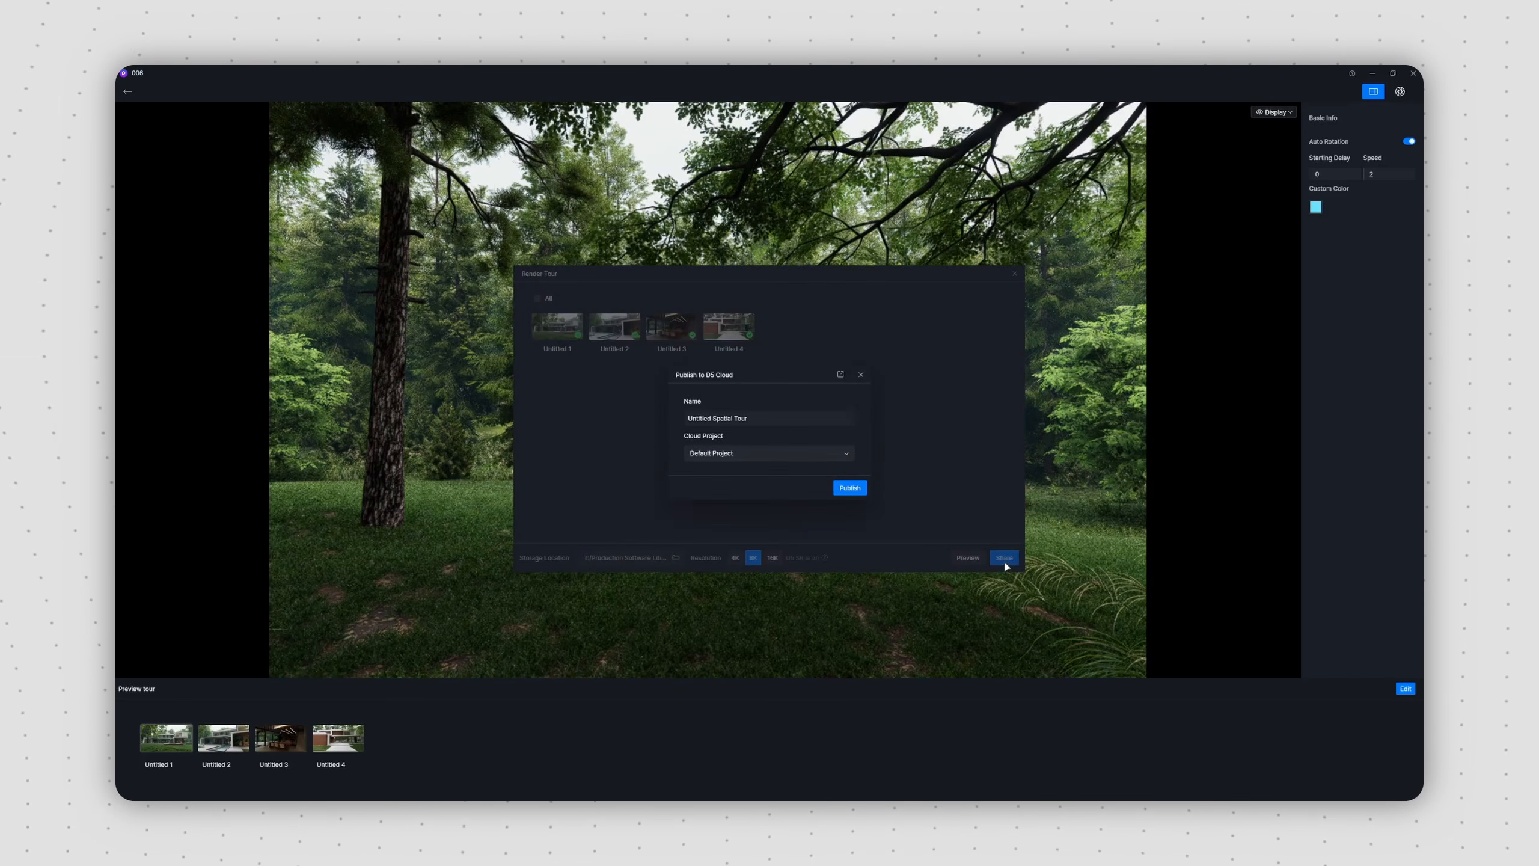
{"action": "left_click", "coordinate": [850, 489]}
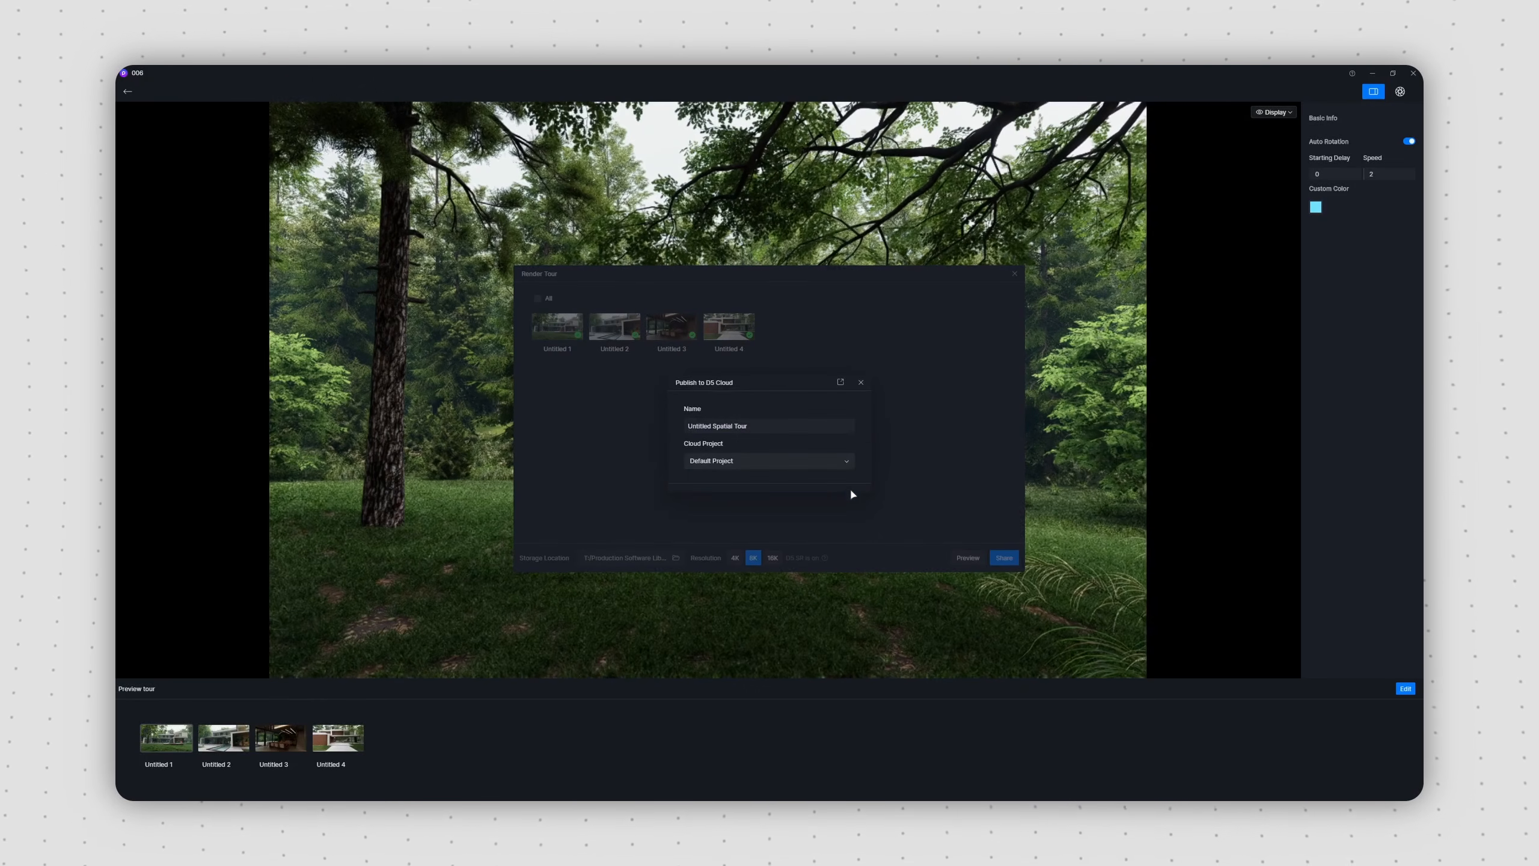
Step: Open the published Untitled Spatial Tour from Default Project in the online Panorama Editor
{"action": "left_click", "coordinate": [851, 331]}
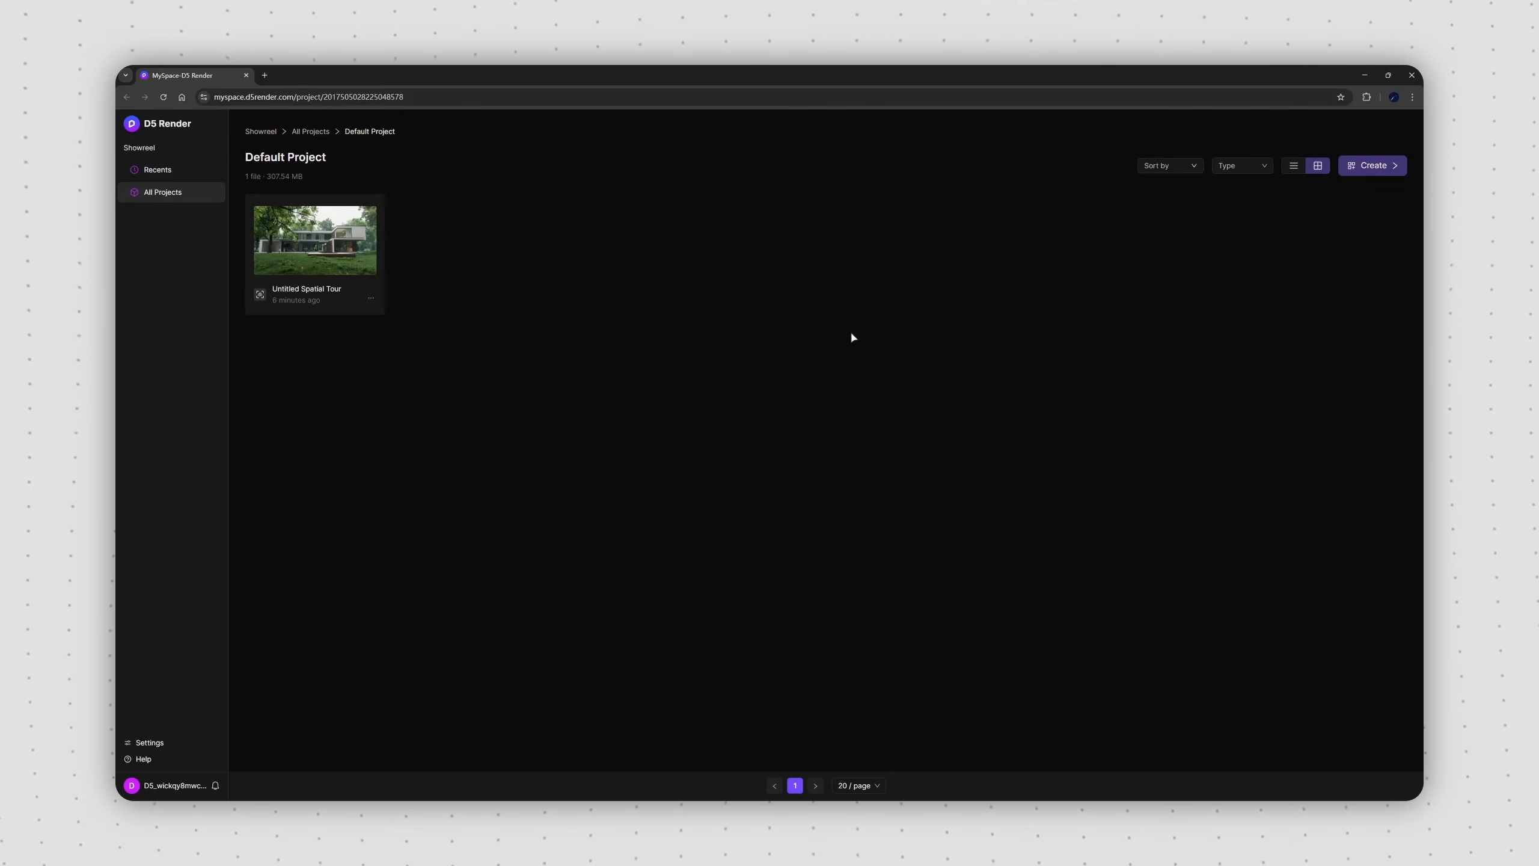
{"action": "left_click", "coordinate": [325, 257]}
{"action": "left_click", "coordinate": [846, 278]}
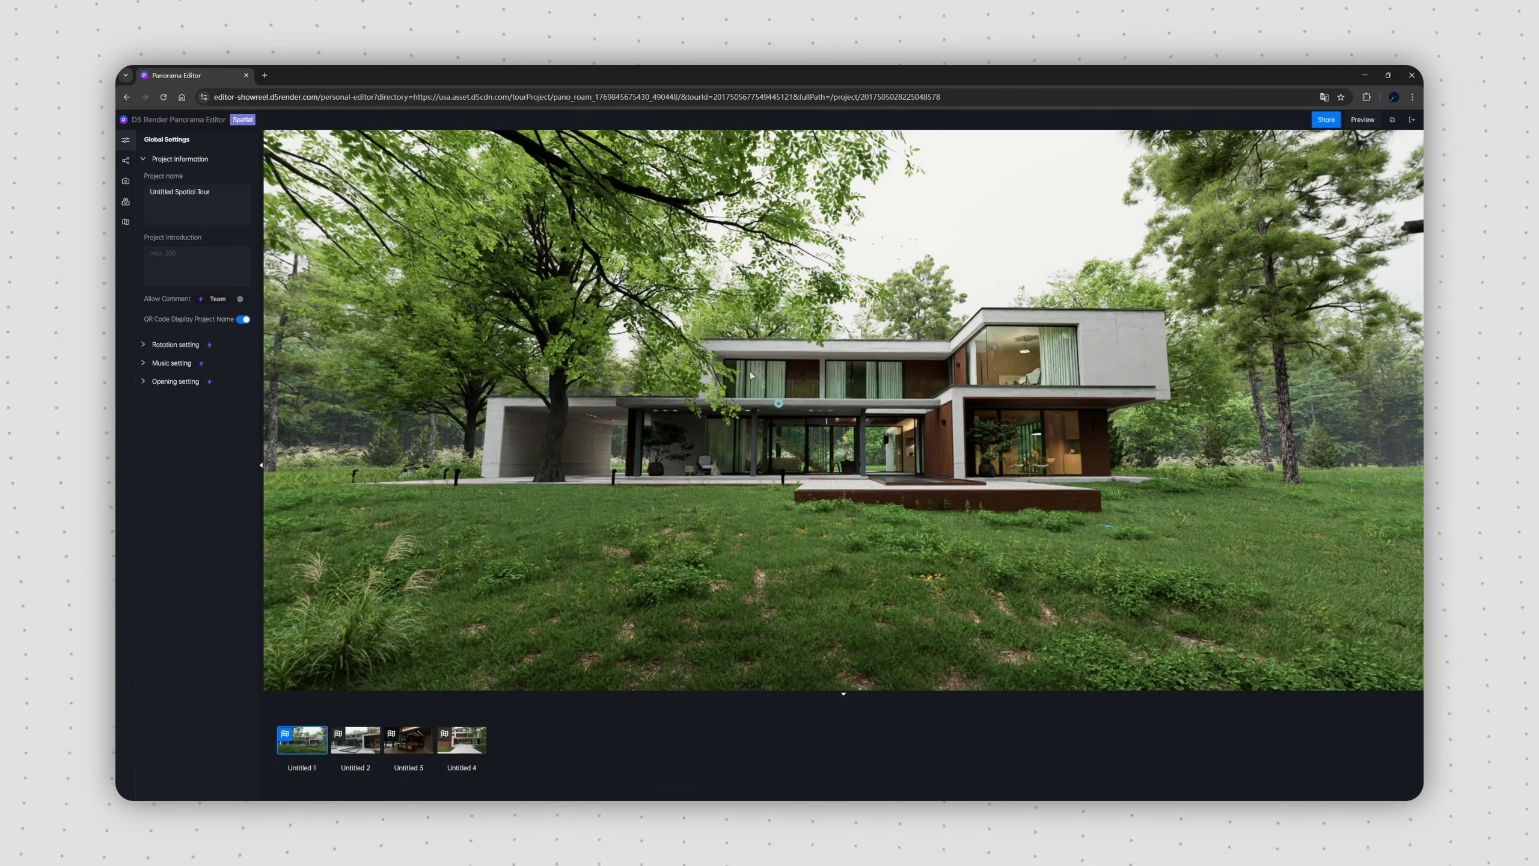
Step: Add a rich media hotspot on the lawn in front of the house in Untitled 1 and enter its description text
{"action": "left_click", "coordinate": [127, 204]}
{"action": "left_click", "coordinate": [245, 164]}
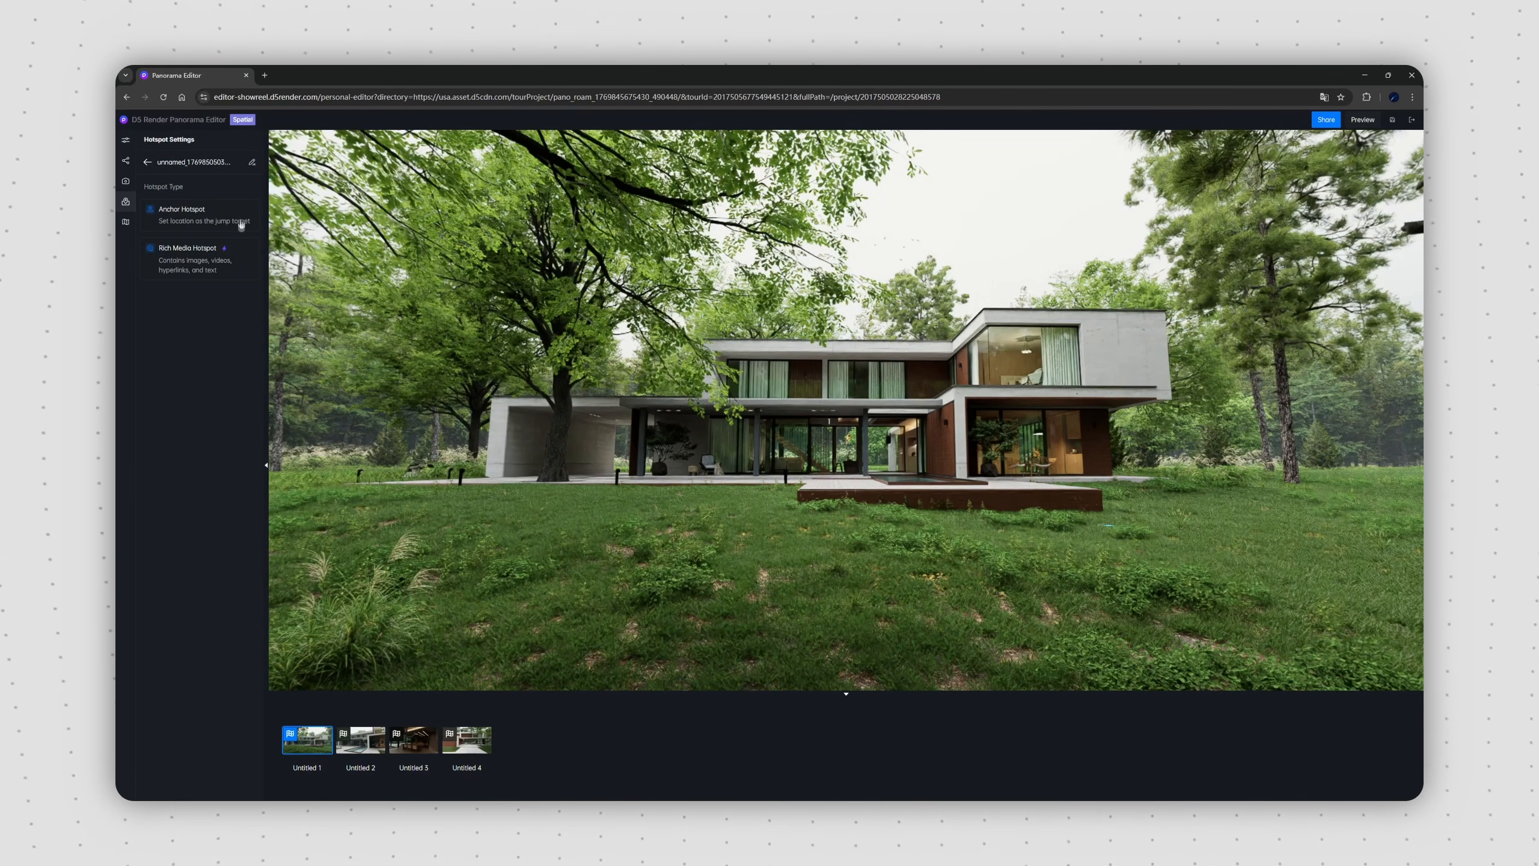
{"action": "left_click", "coordinate": [239, 264]}
{"action": "scroll", "coordinate": [823, 615], "scroll_direction": "down", "scroll_amount": 2}
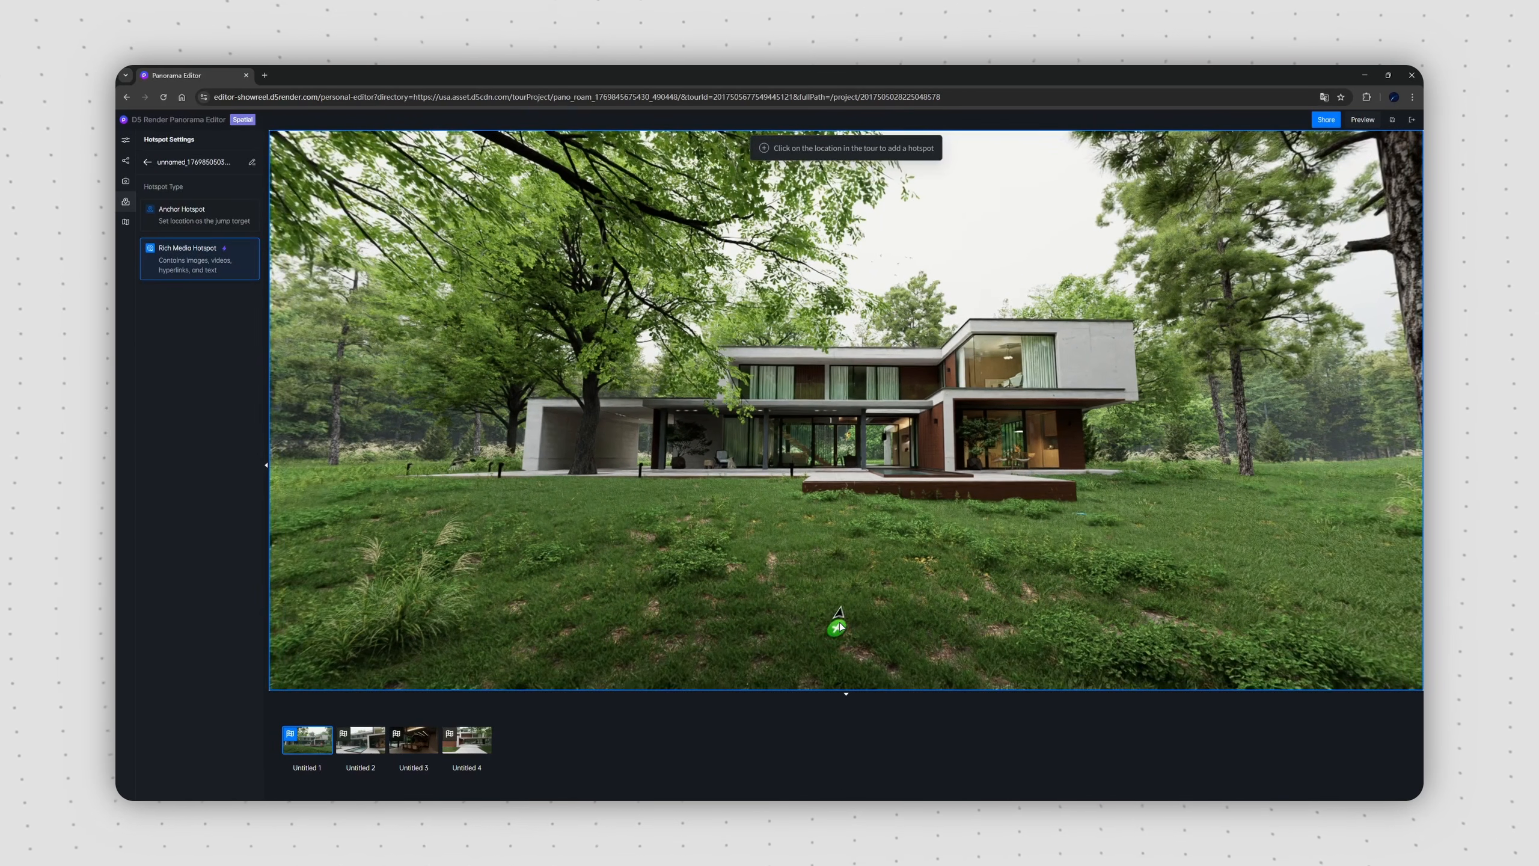
{"action": "left_click", "coordinate": [838, 627]}
{"action": "left_click", "coordinate": [151, 645]}
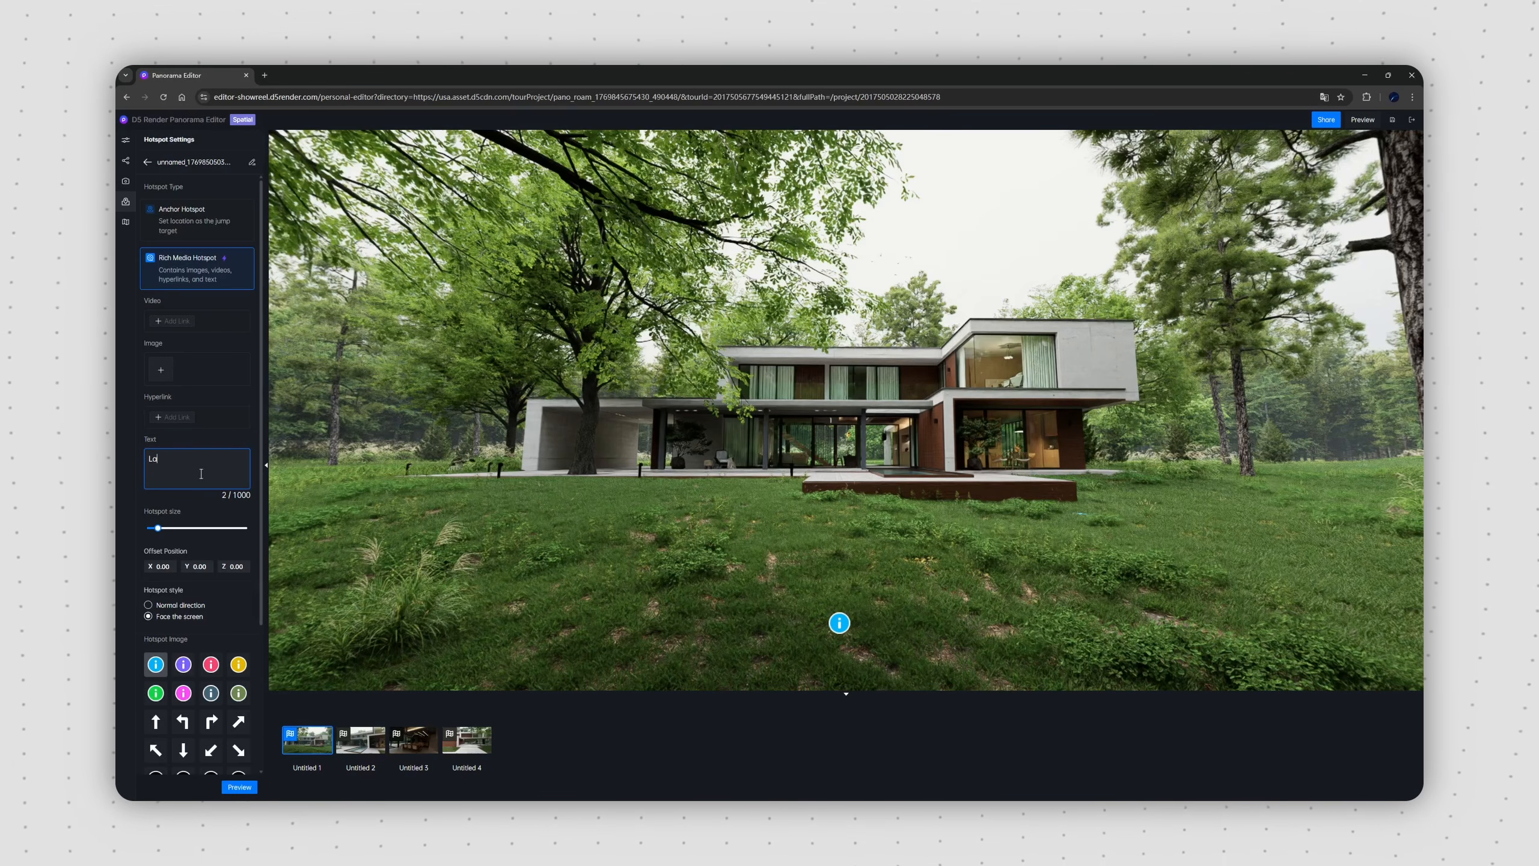
Step: Add a rich media hotspot on the wooden deck near the pool in Untitled 2 with the text "Swimming pool"
{"action": "left_click", "coordinate": [358, 740]}
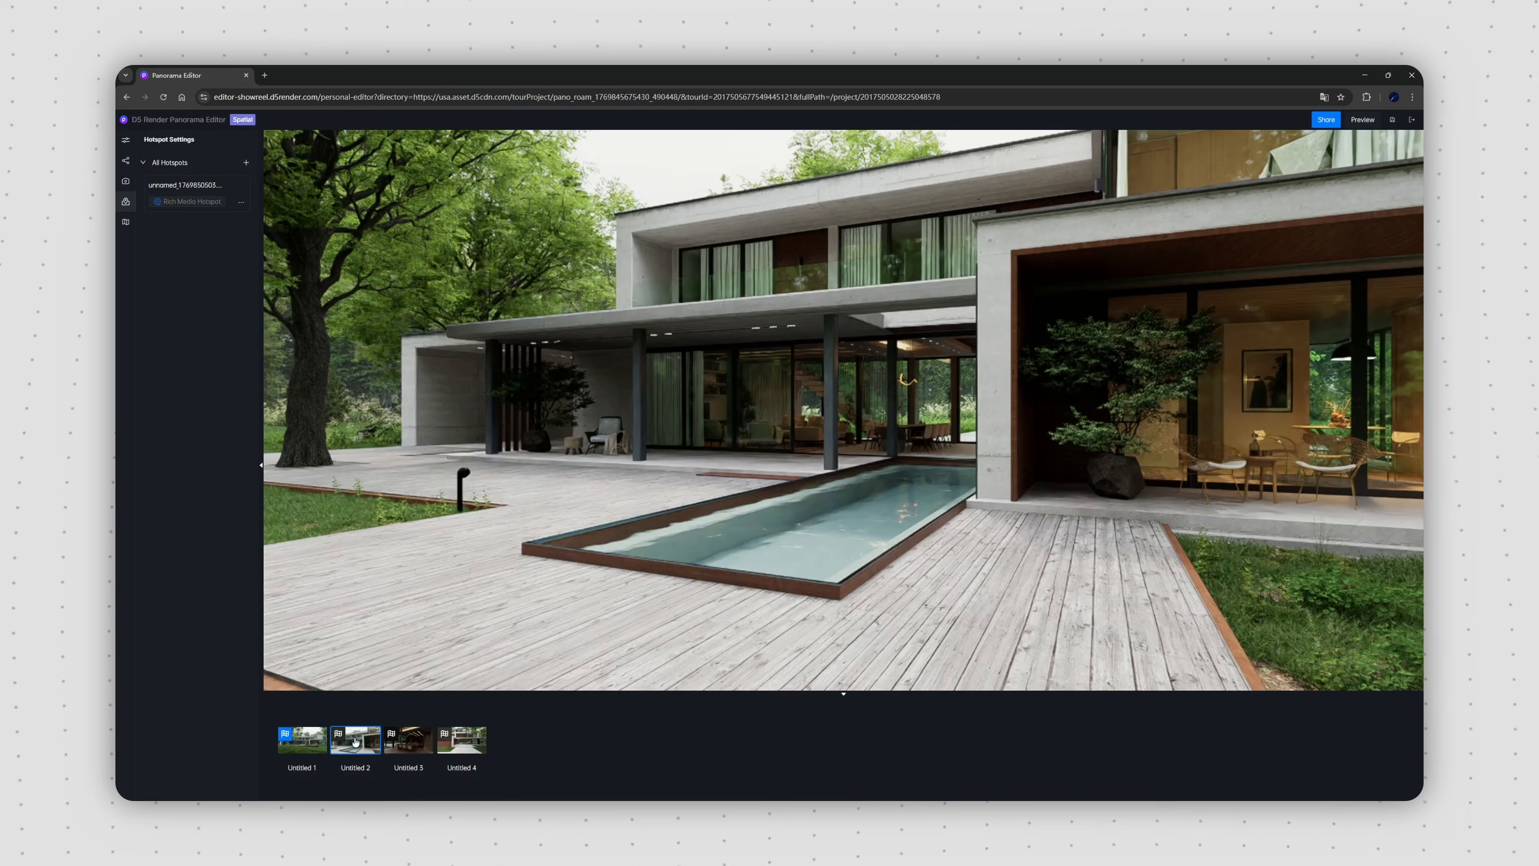
{"action": "left_click", "coordinate": [246, 161]}
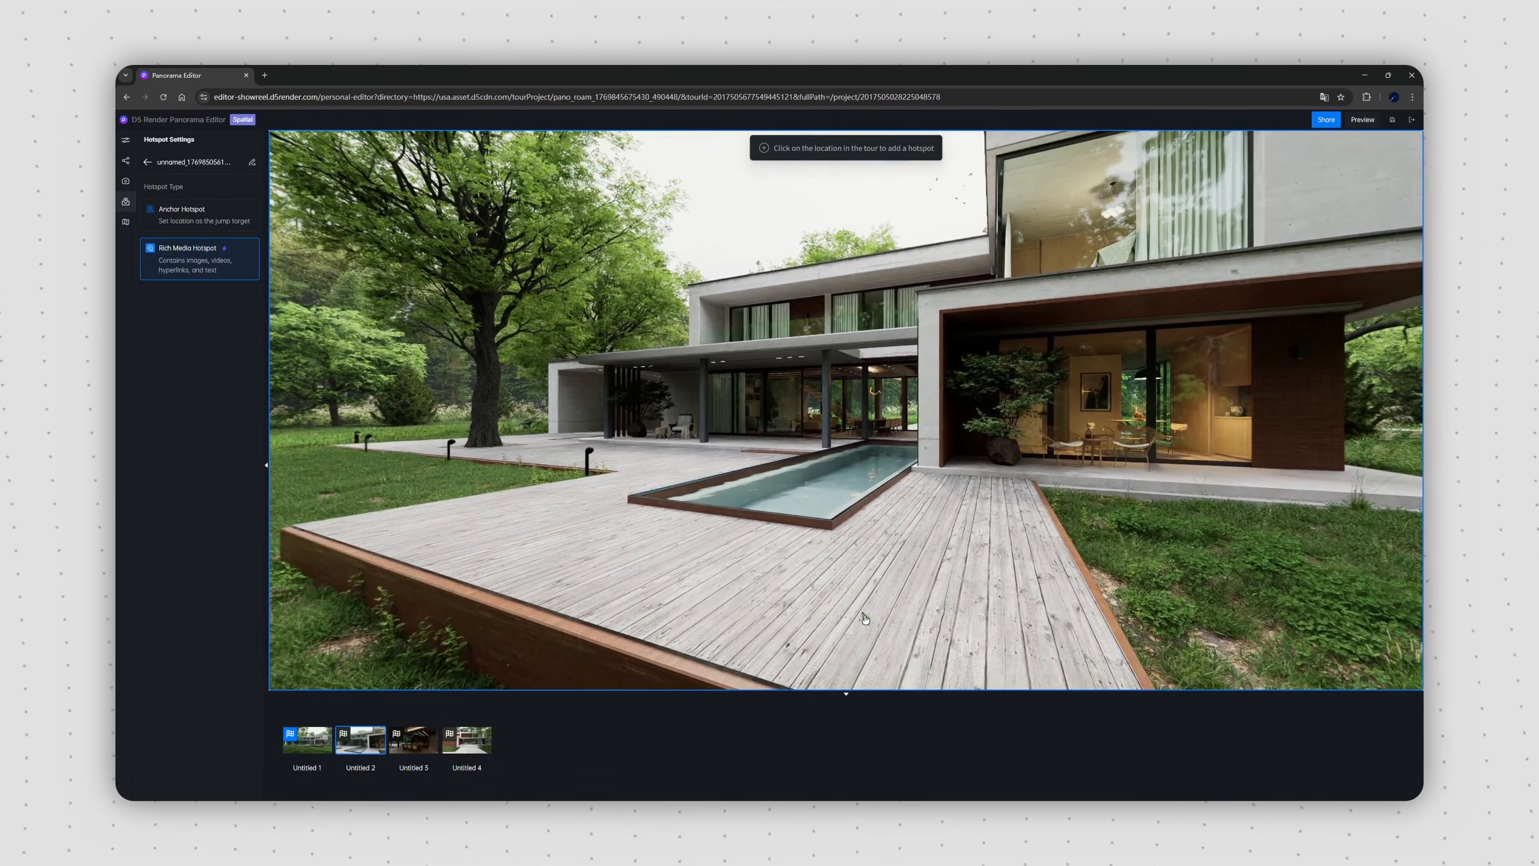
{"action": "left_click", "coordinate": [865, 619]}
{"action": "left_click", "coordinate": [178, 645]}
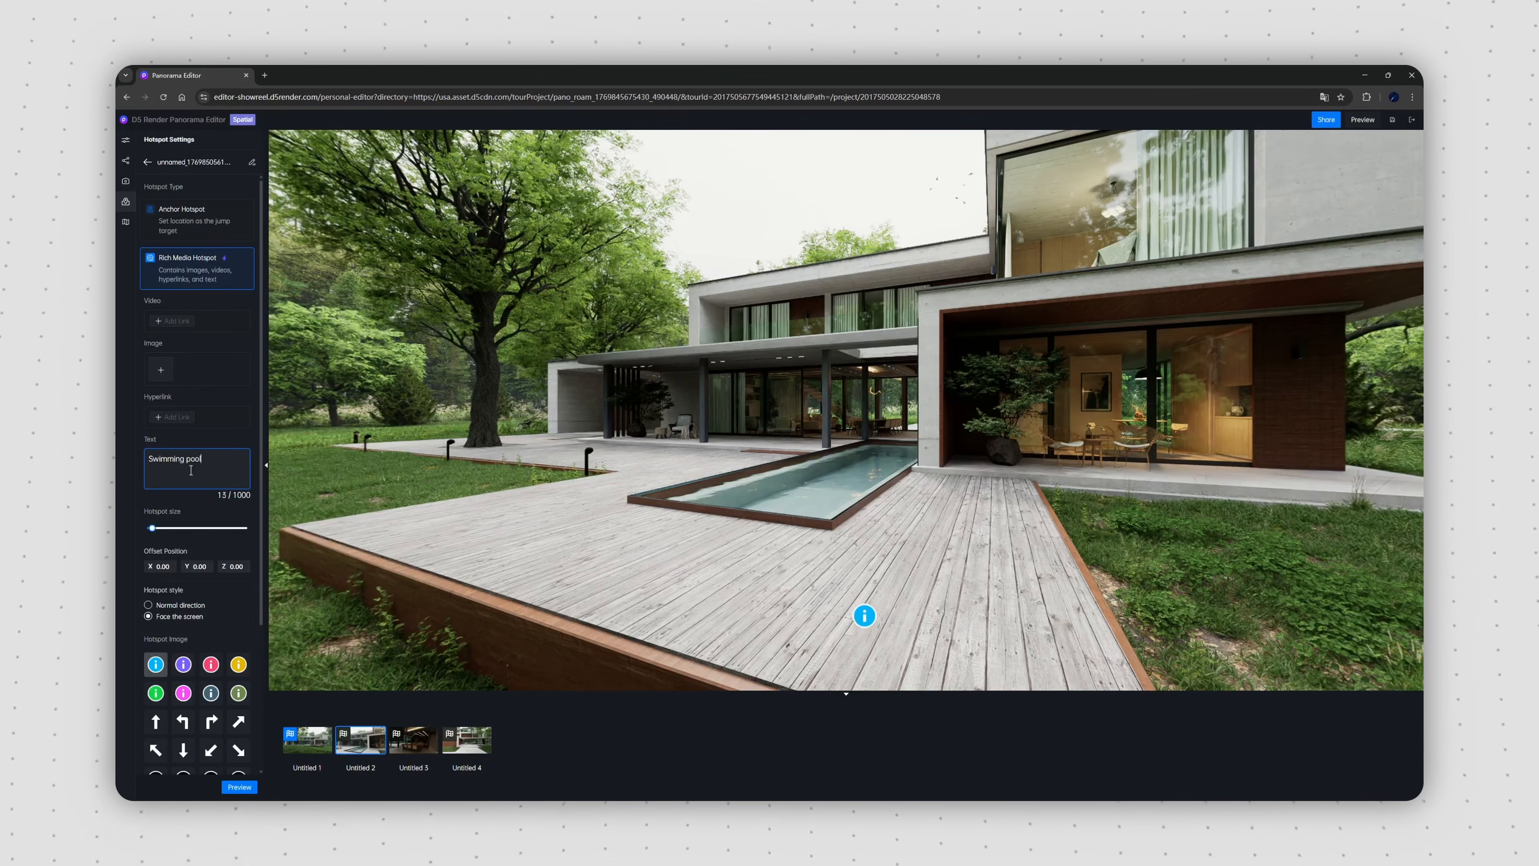
{"action": "left_click", "coordinate": [240, 787]}
{"action": "left_click", "coordinate": [147, 162]}
{"action": "mouse_move", "coordinate": [697, 445]}
{"action": "left_mouse_down"}
{"action": "mouse_move", "coordinate": [742, 445]}
{"action": "mouse_move", "coordinate": [713, 452]}
{"action": "left_mouse_up"}
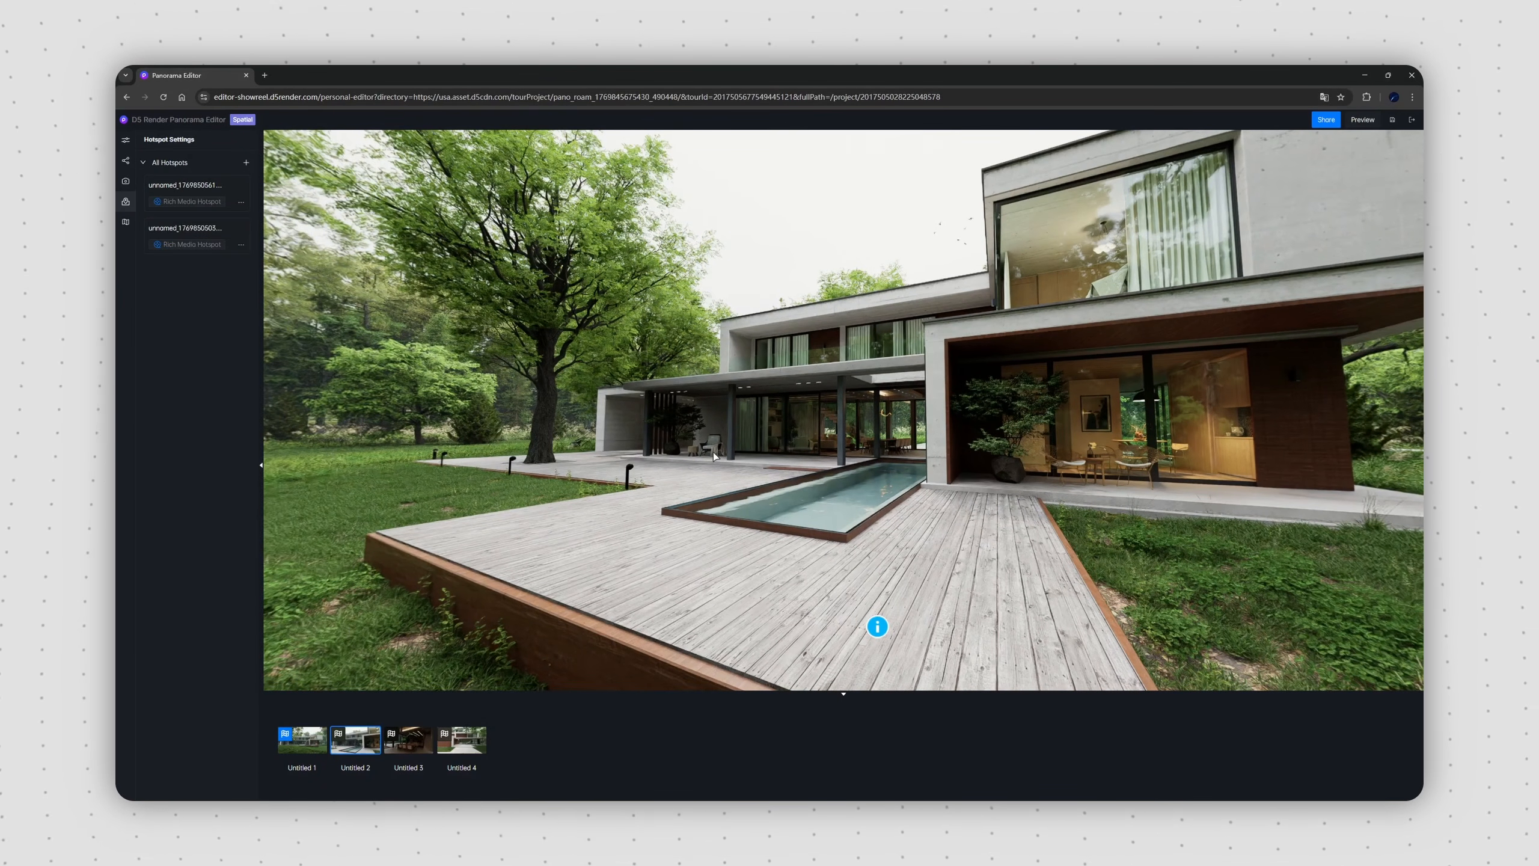
Step: Preview the tour, move to the pool deck position and open the deck hotspot's information
{"action": "left_click", "coordinate": [1362, 120]}
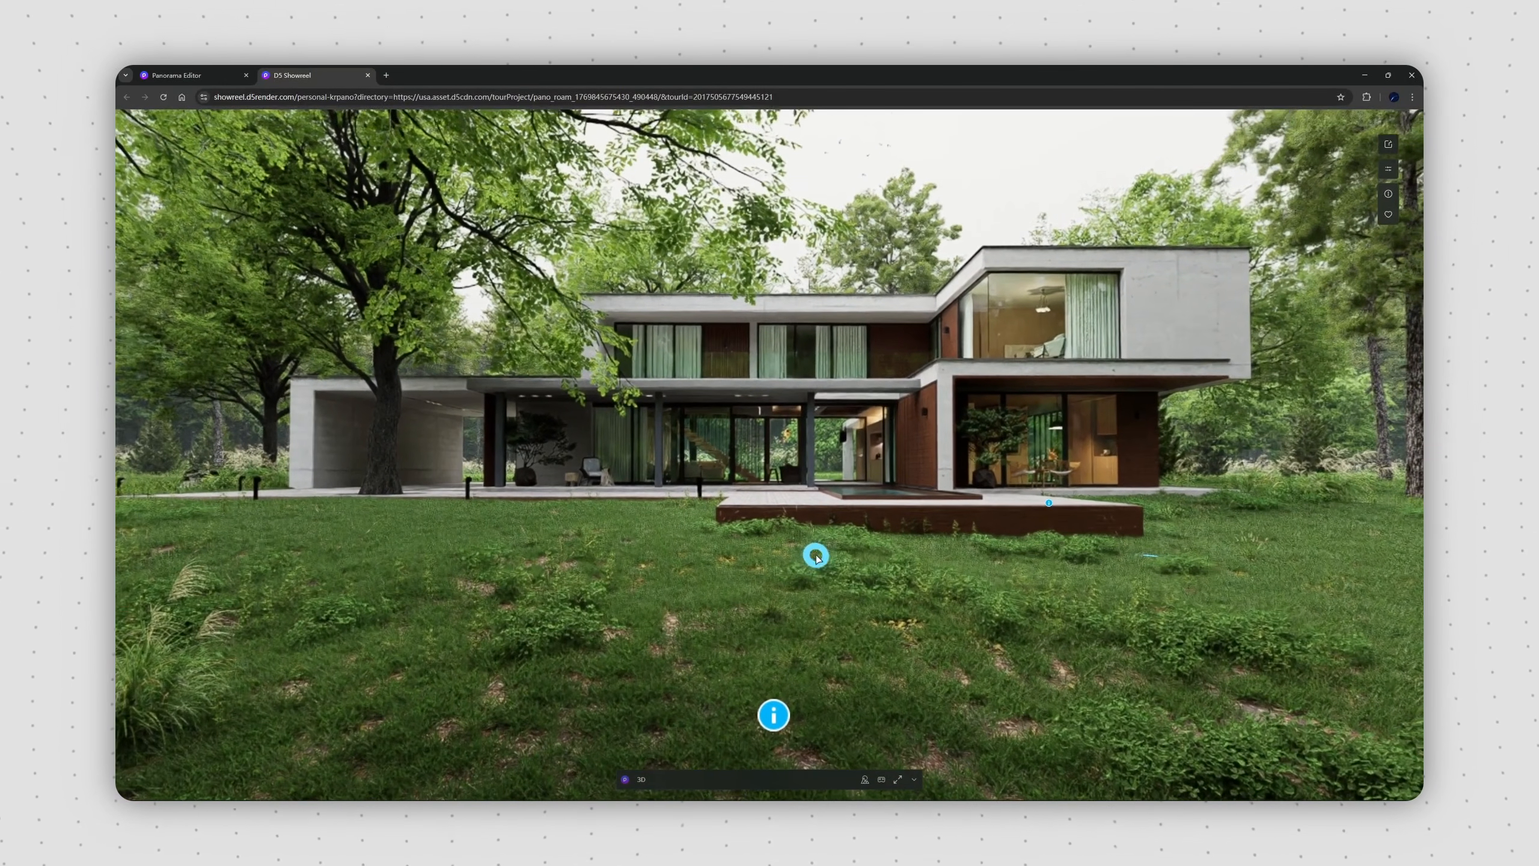
{"action": "left_click", "coordinate": [814, 550]}
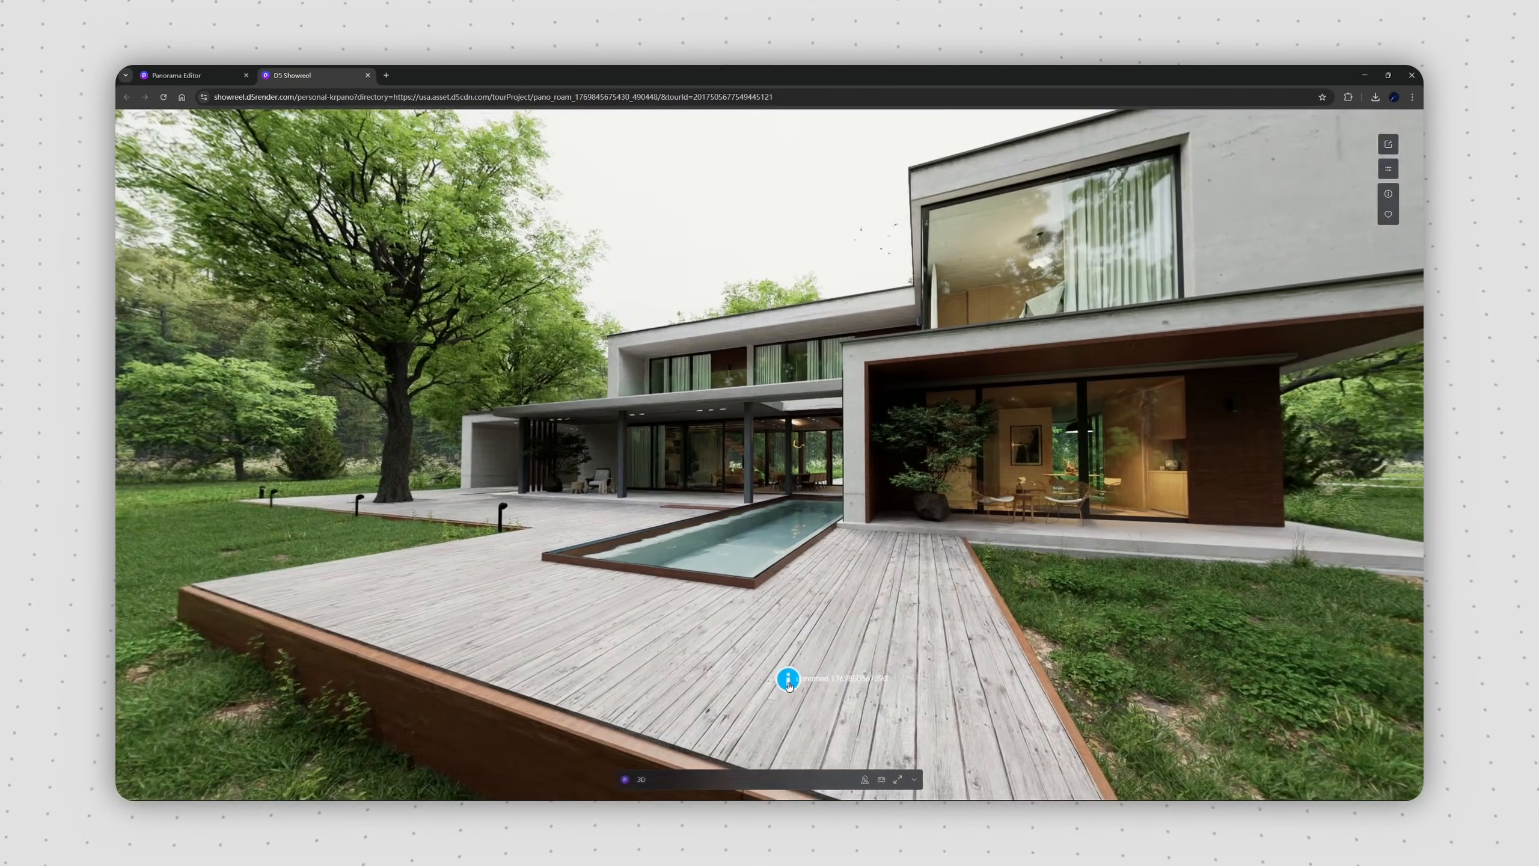
{"action": "left_click", "coordinate": [788, 678]}
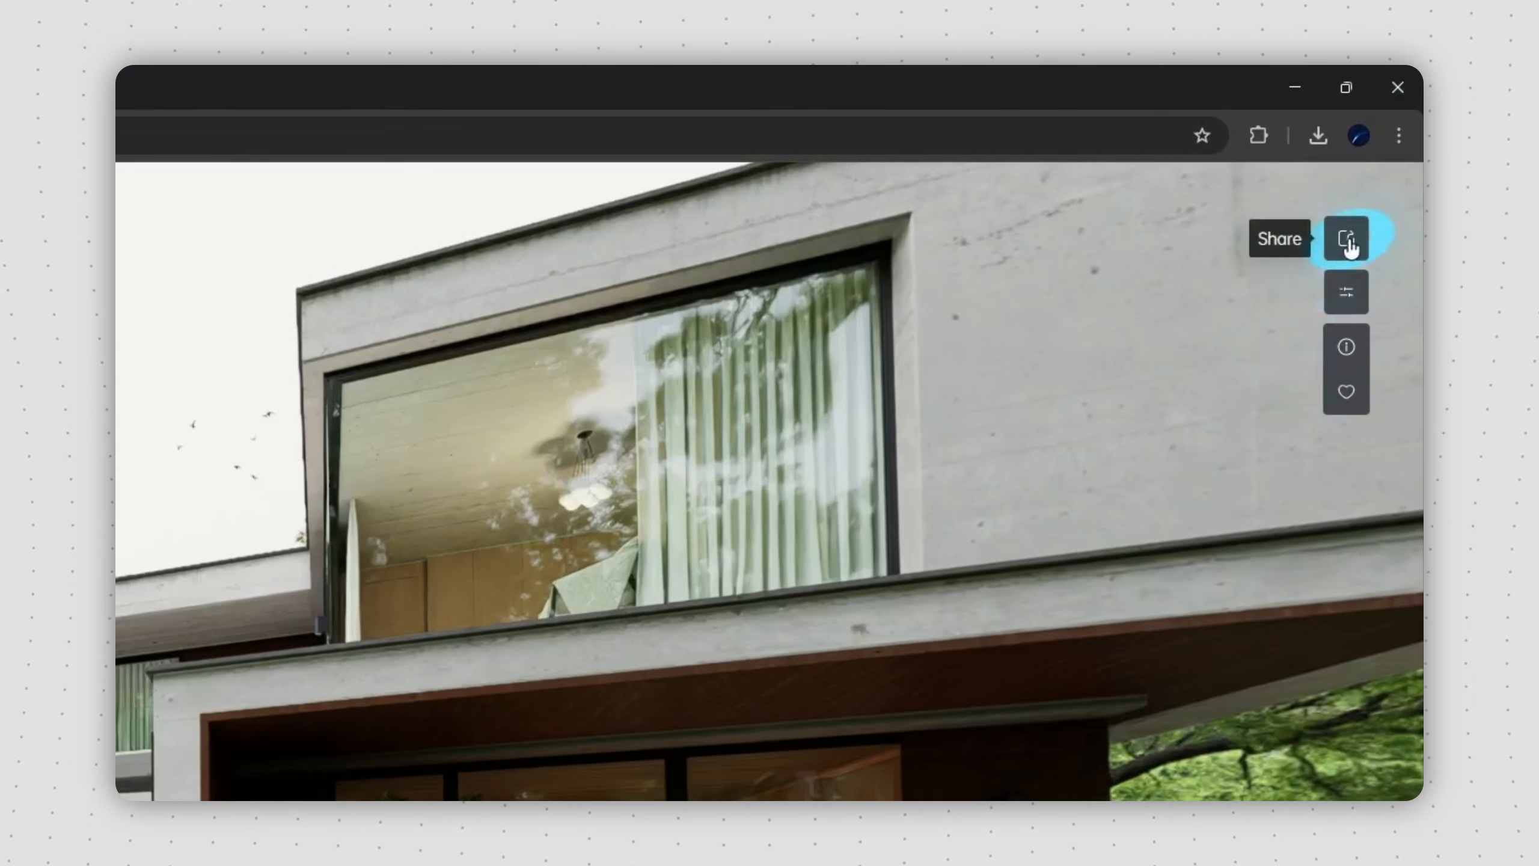
Step: Generate a QR code for sharing the tour
{"action": "left_click", "coordinate": [1346, 239]}
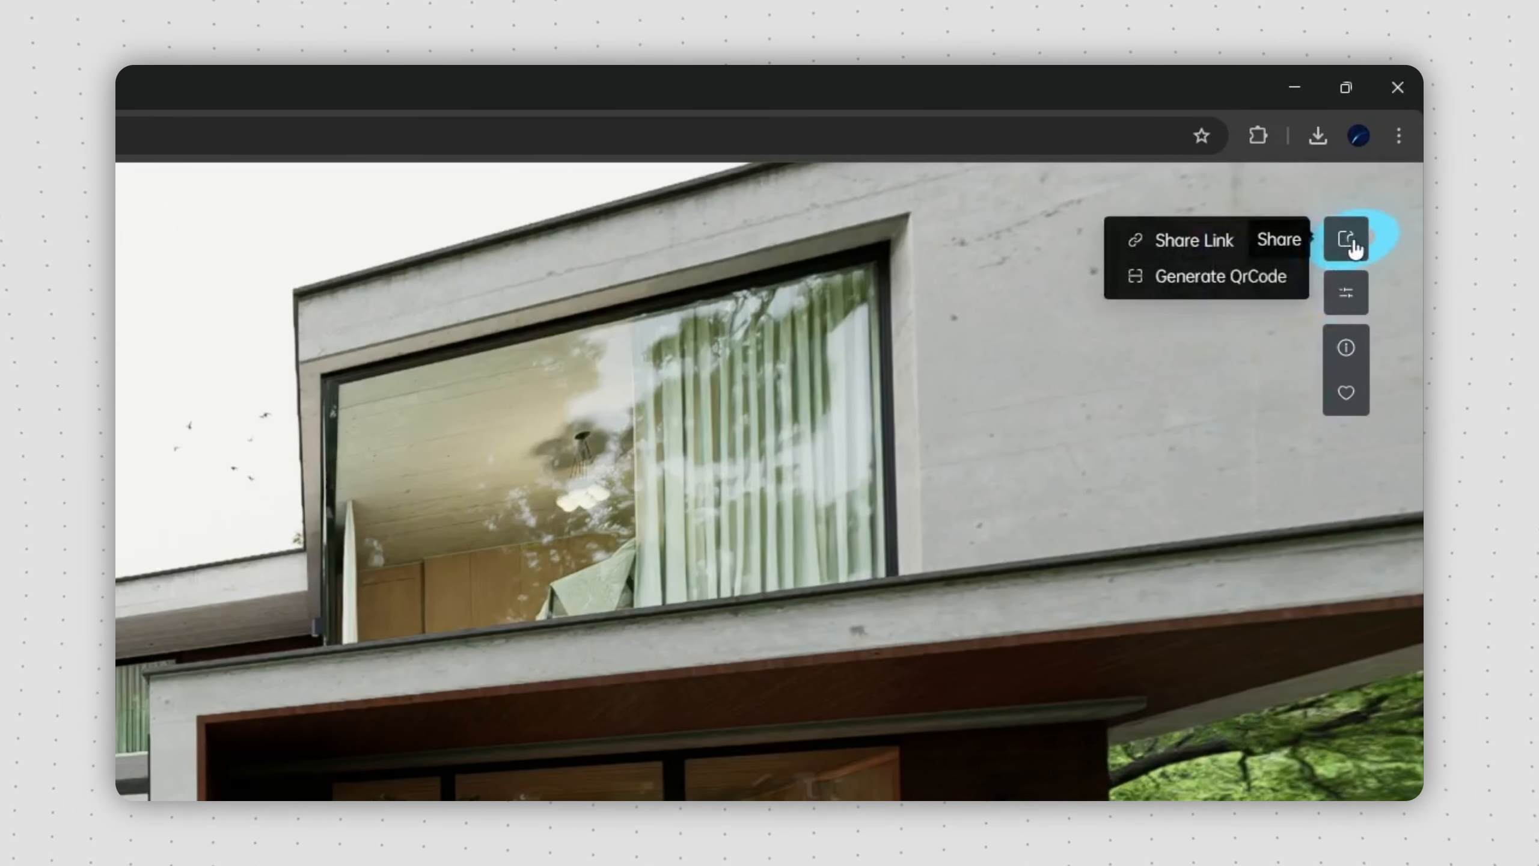
{"action": "left_click", "coordinate": [1267, 275]}
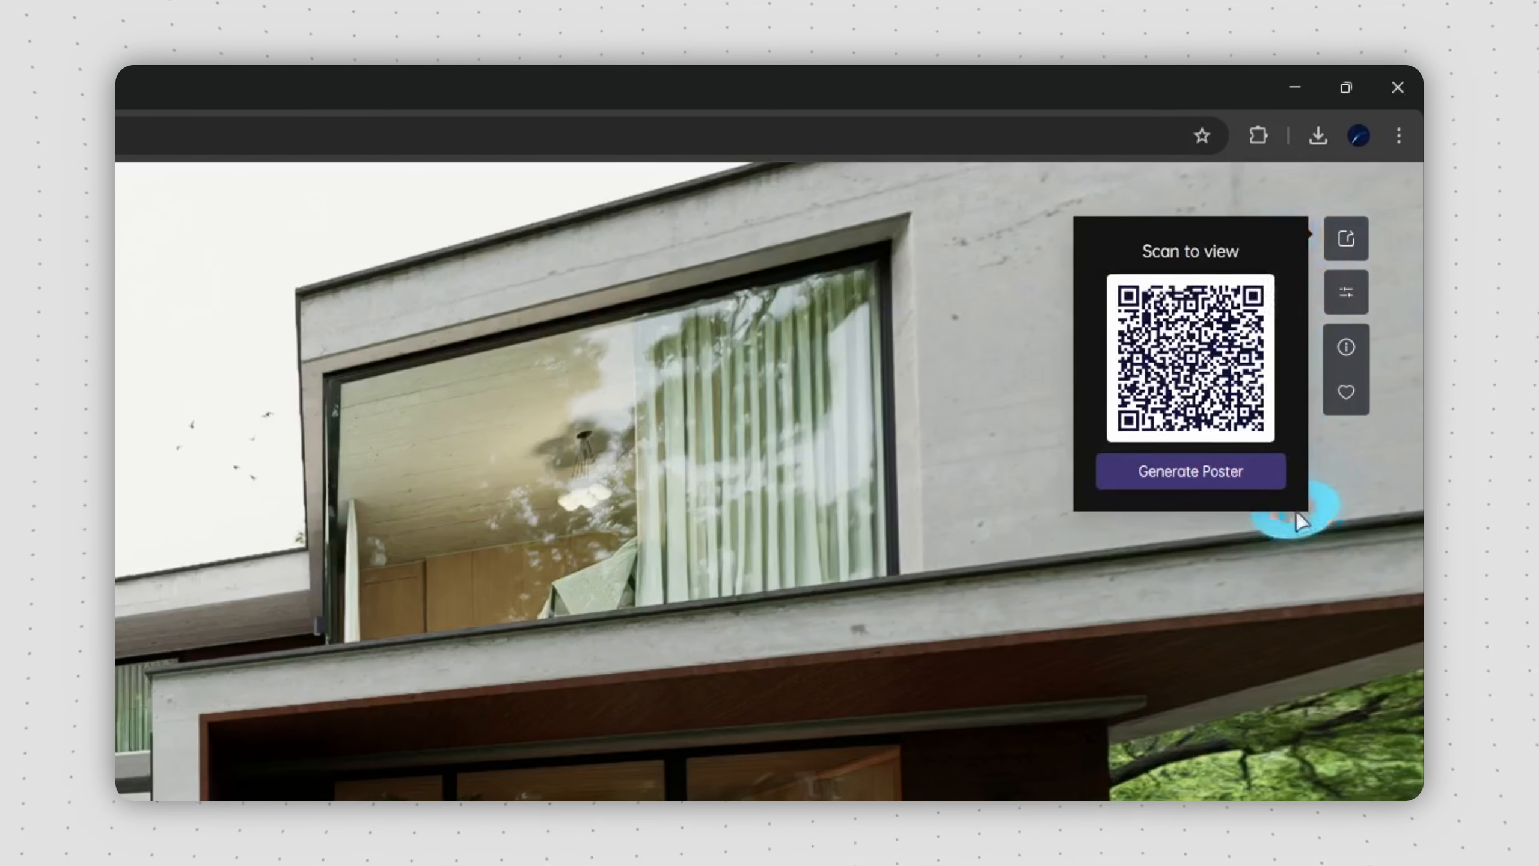